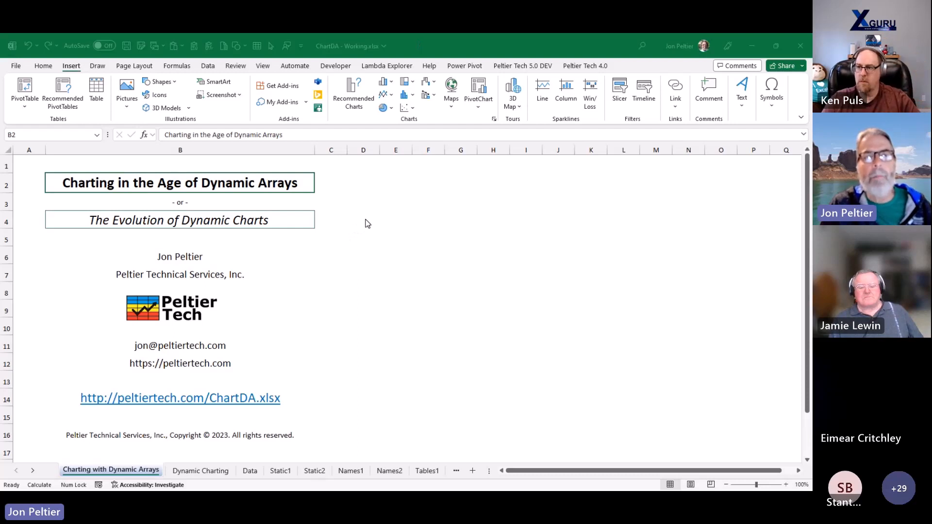
pyautogui.click(276, 184)
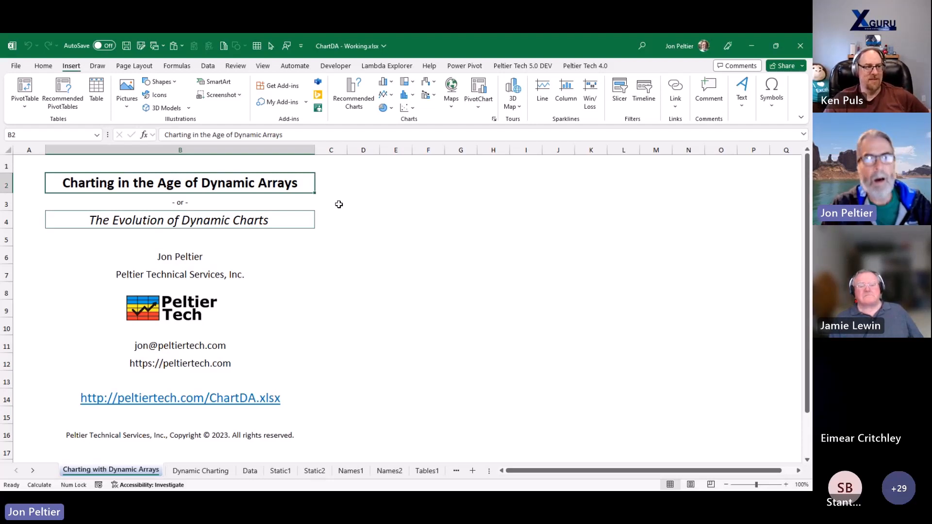
pyautogui.click(229, 345)
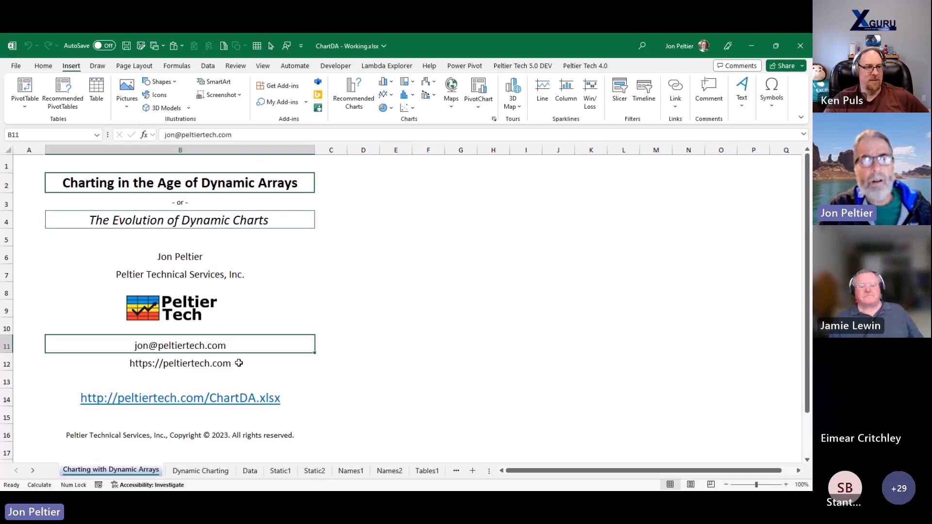
pyautogui.click(239, 362)
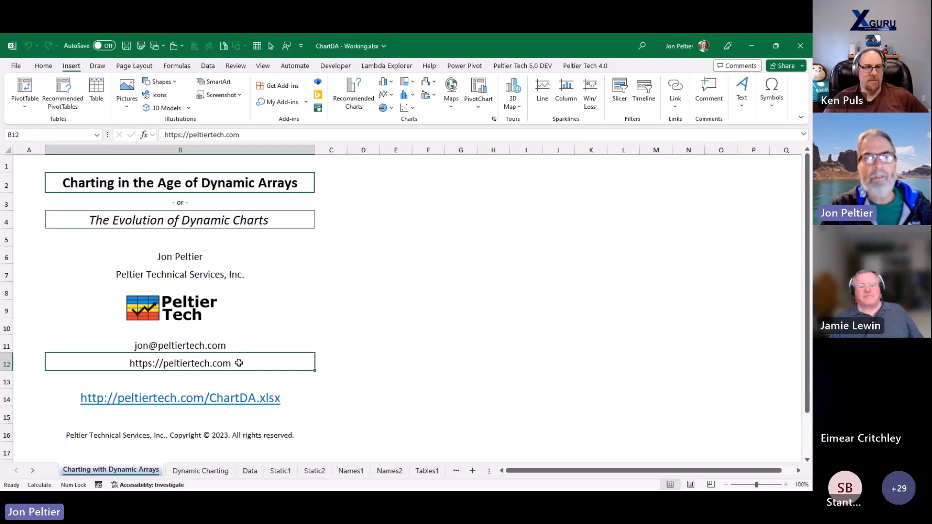
pyautogui.click(247, 348)
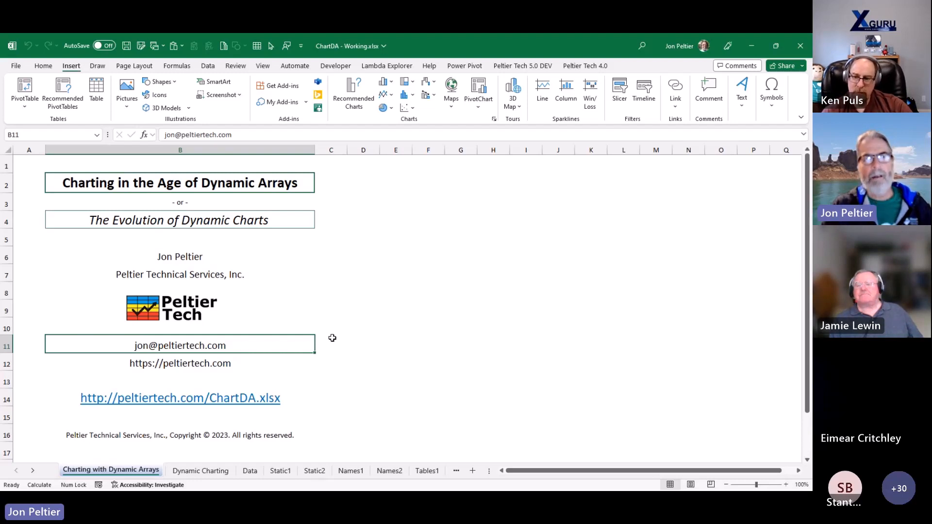
pyautogui.click(113, 175)
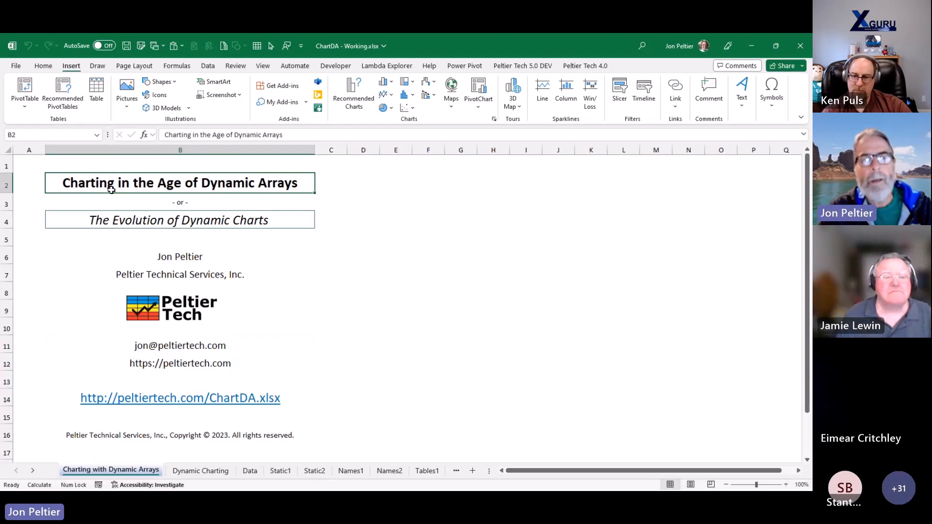
# Step: View the Dynamic Charting outline sheet and the page-view table and chart on the Data sheet
pyautogui.click(185, 472)
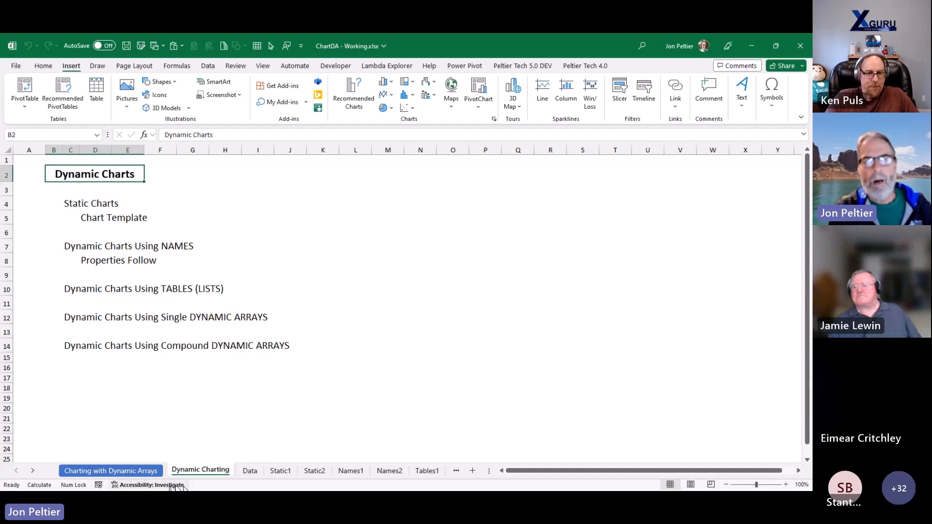
pyautogui.click(248, 471)
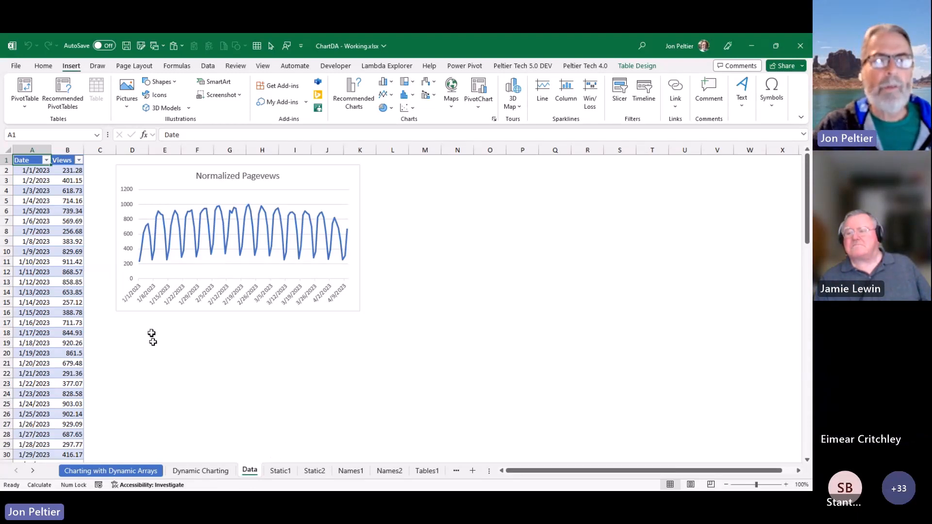
pyautogui.moveTo(140, 264)
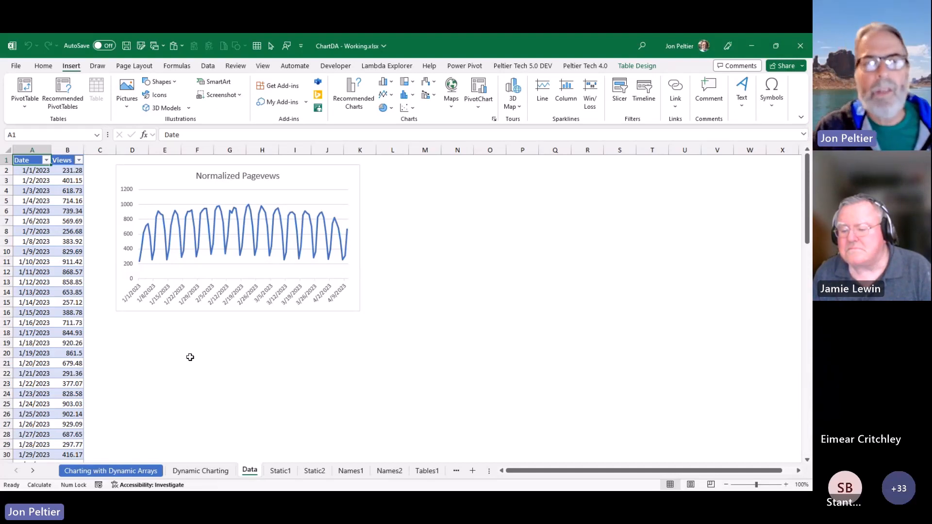
# Step: On the Static1 sheet, examine the moving average formula in C2 and the chart's Views series formula
pyautogui.click(285, 471)
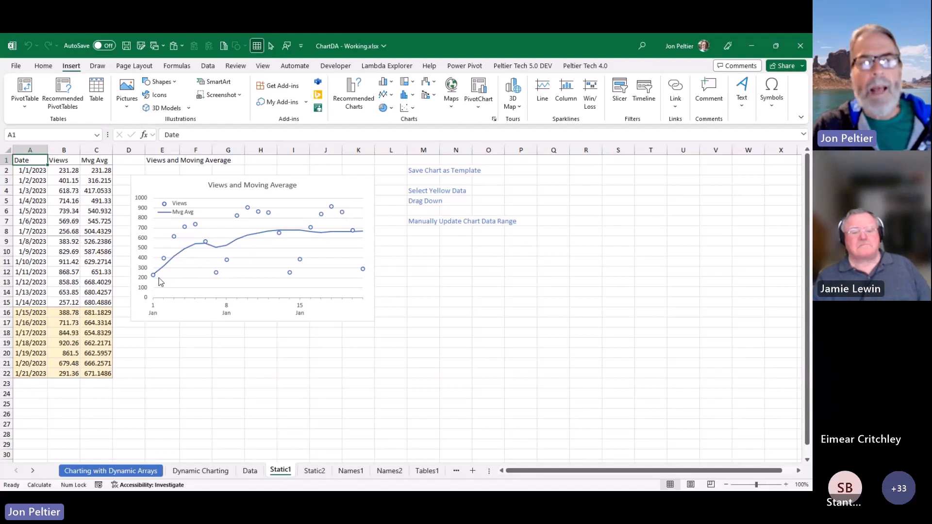
pyautogui.click(83, 171)
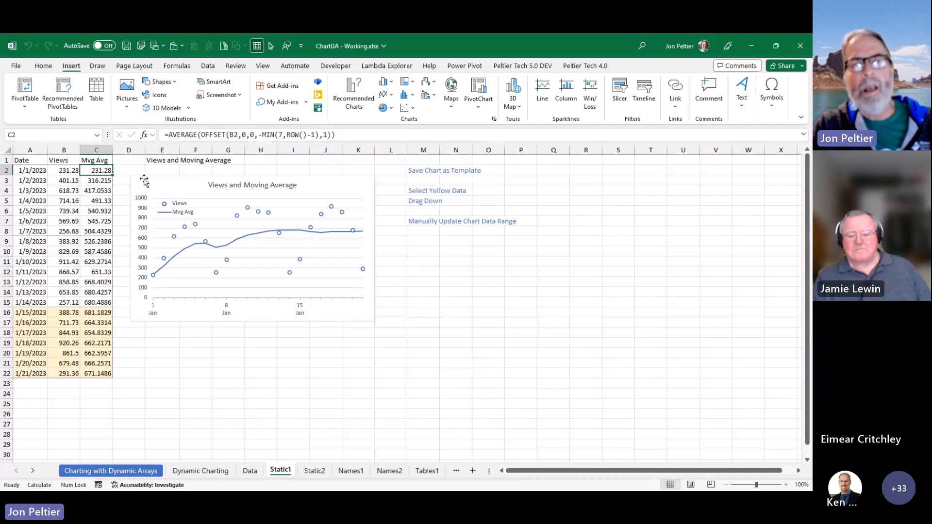
pyautogui.click(159, 177)
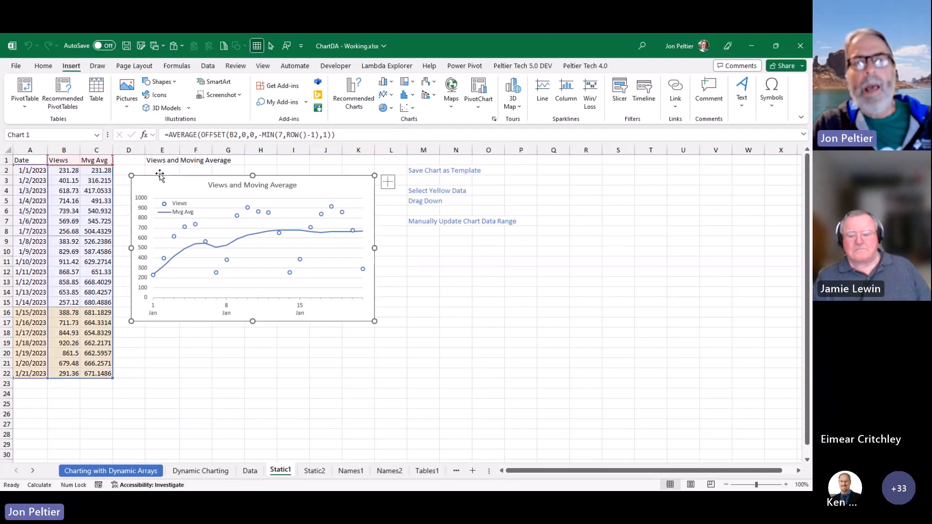
pyautogui.click(175, 239)
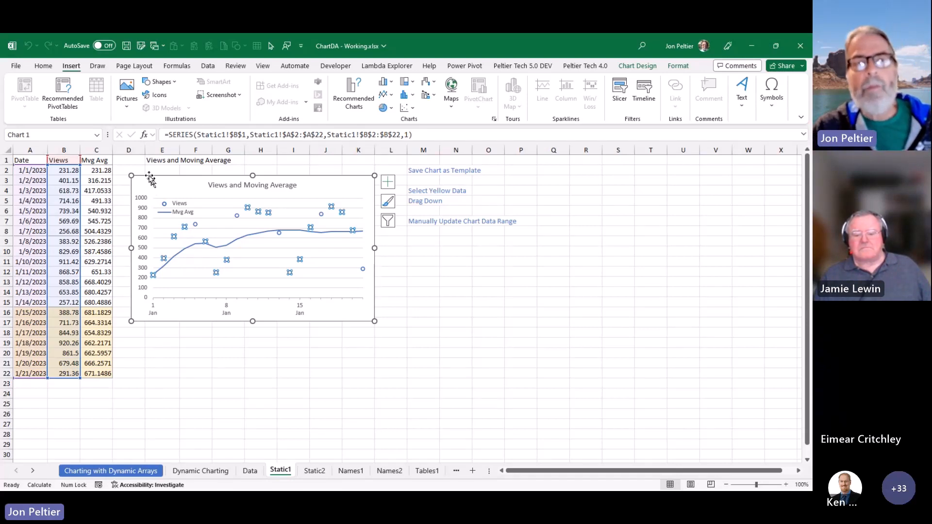
pyautogui.click(126, 160)
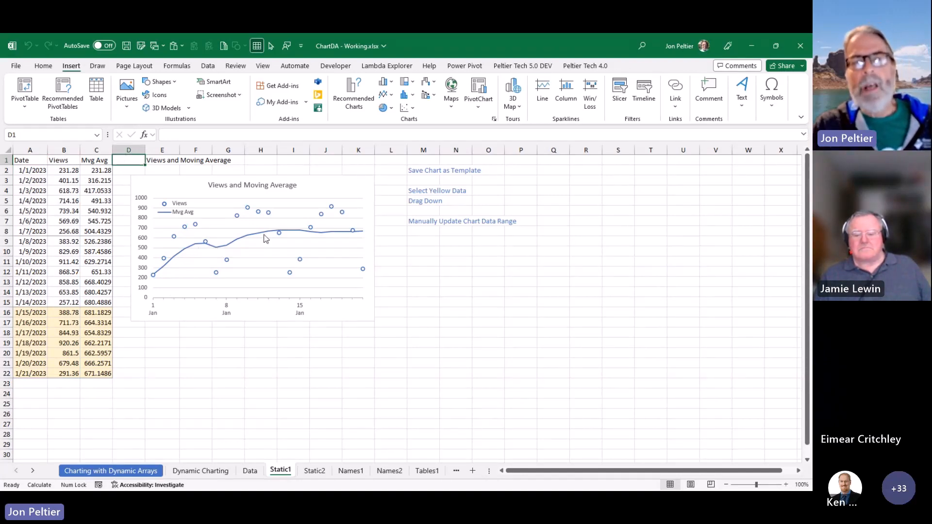
pyautogui.moveTo(358, 232)
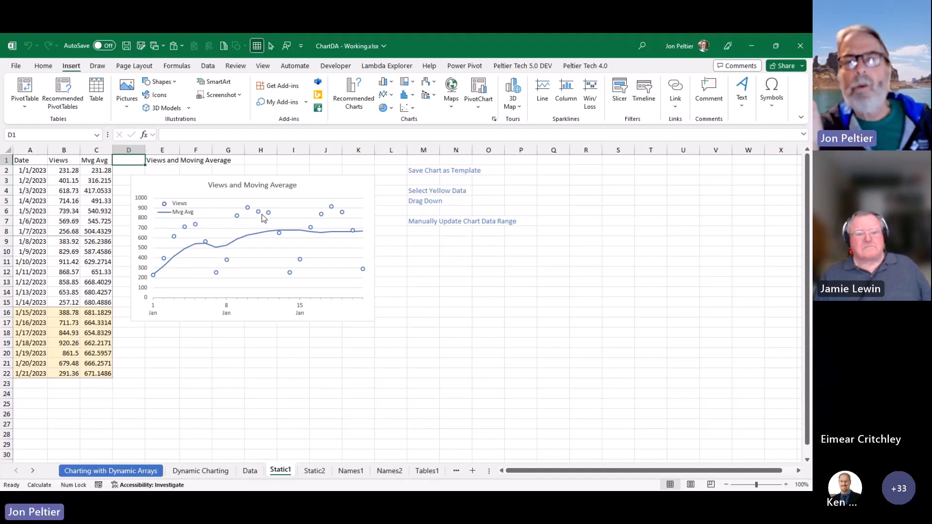
# Step: Save the Views and Moving Average chart as a chart template named VanPUG
pyautogui.rightClick(192, 183)
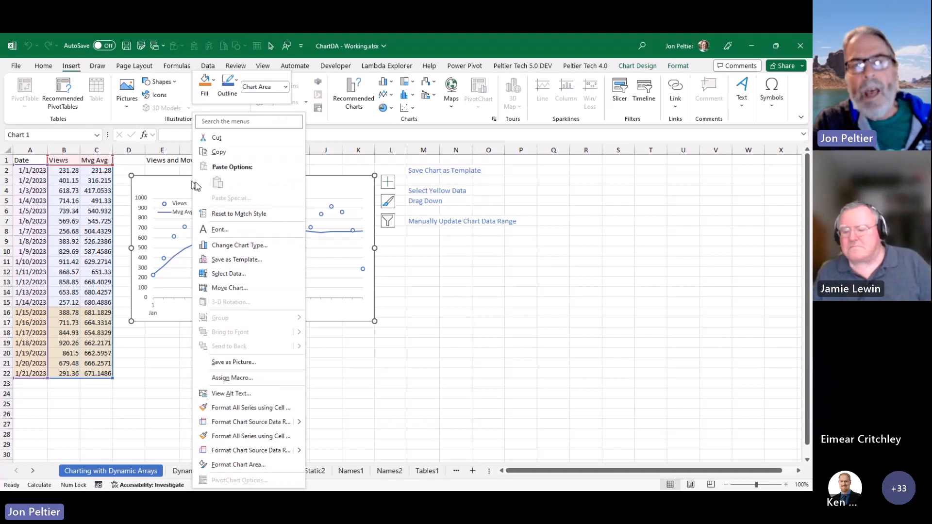
pyautogui.click(252, 260)
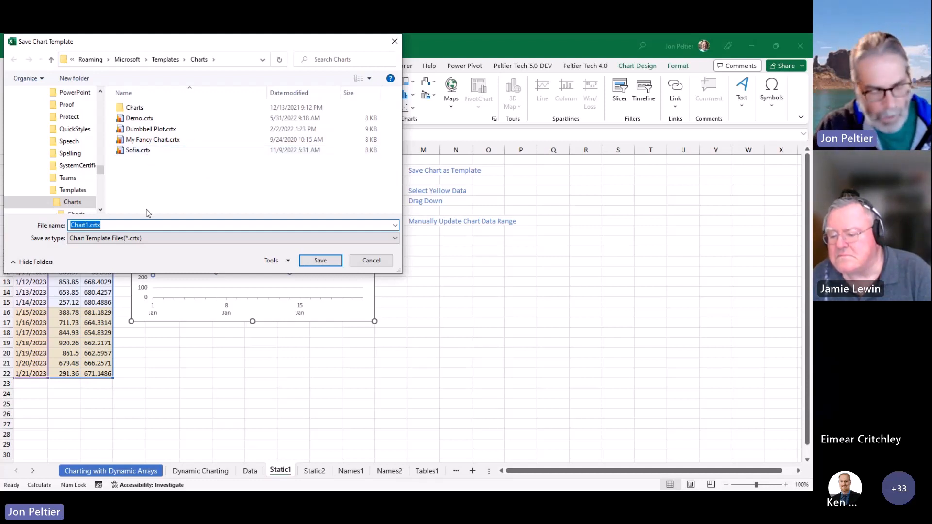
pyautogui.write('VanPUG')
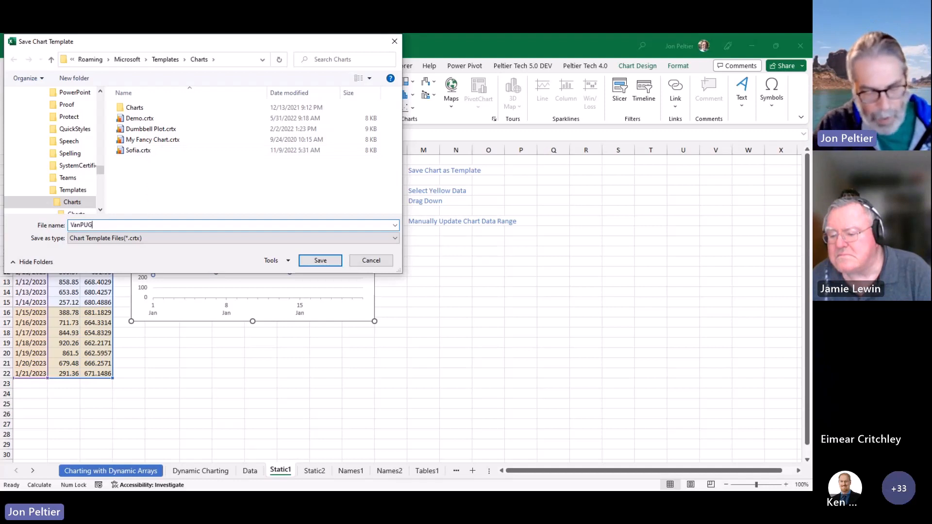
pyautogui.press('Return')
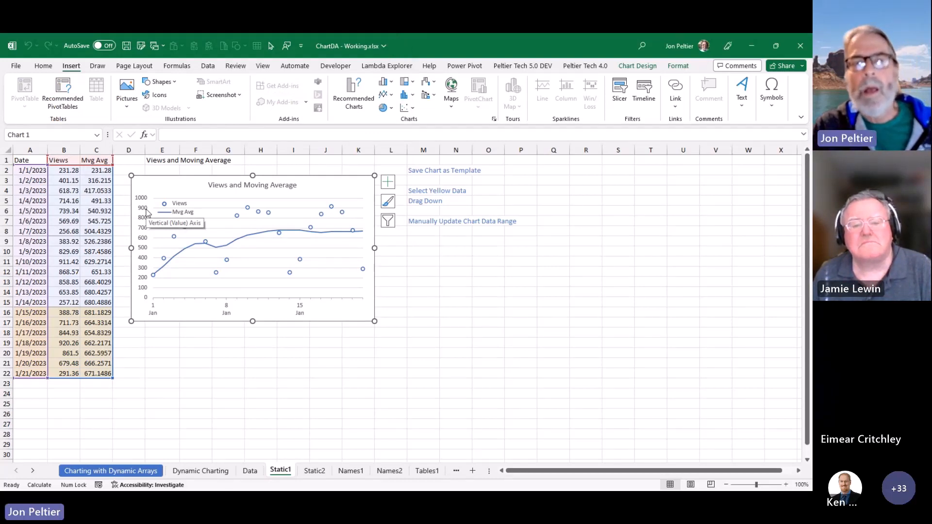
# Step: Inspect the date, views and moving average cell contents in row 16, the first yellow row
pyautogui.click(92, 266)
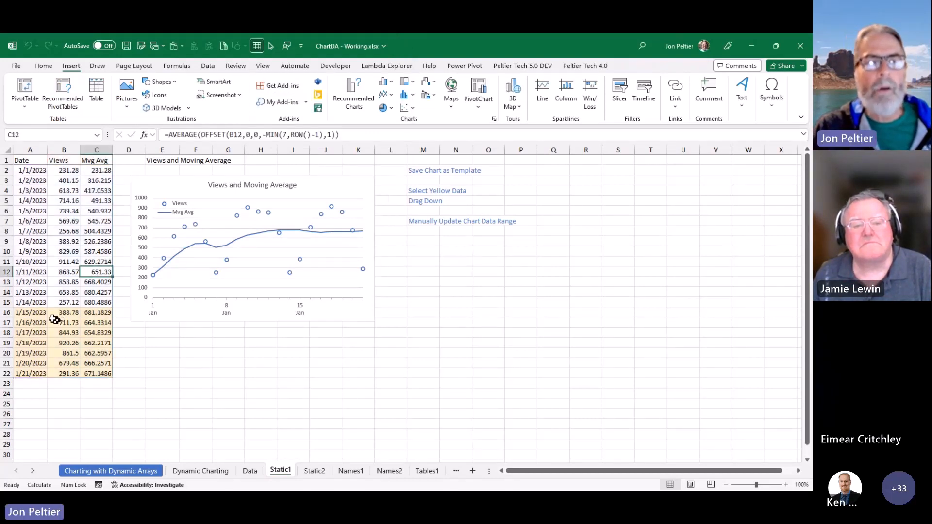
pyautogui.click(33, 311)
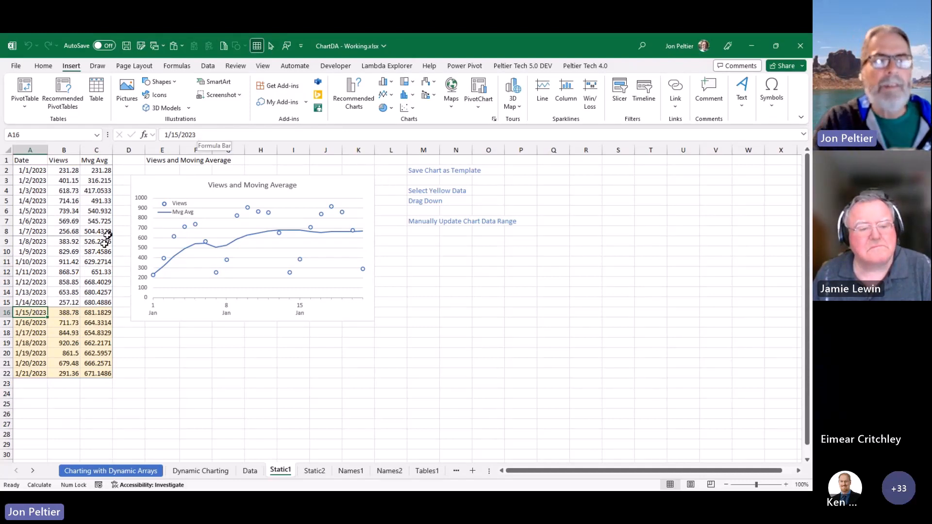
pyautogui.click(60, 315)
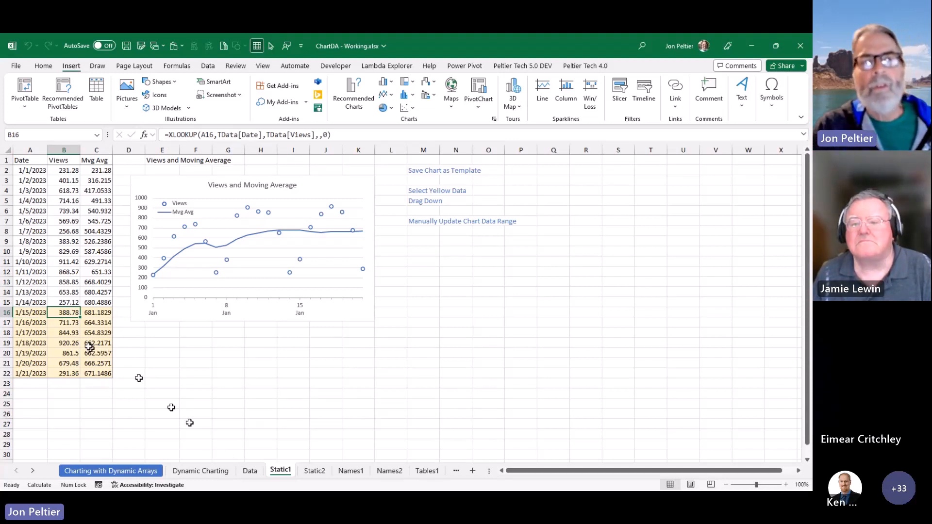
pyautogui.click(97, 313)
# Step: Fill the yellow block A16:C22 down through row 29 and extend the chart's source data range to include row 29
pyautogui.moveTo(30, 313); pyautogui.dragTo(111, 377)
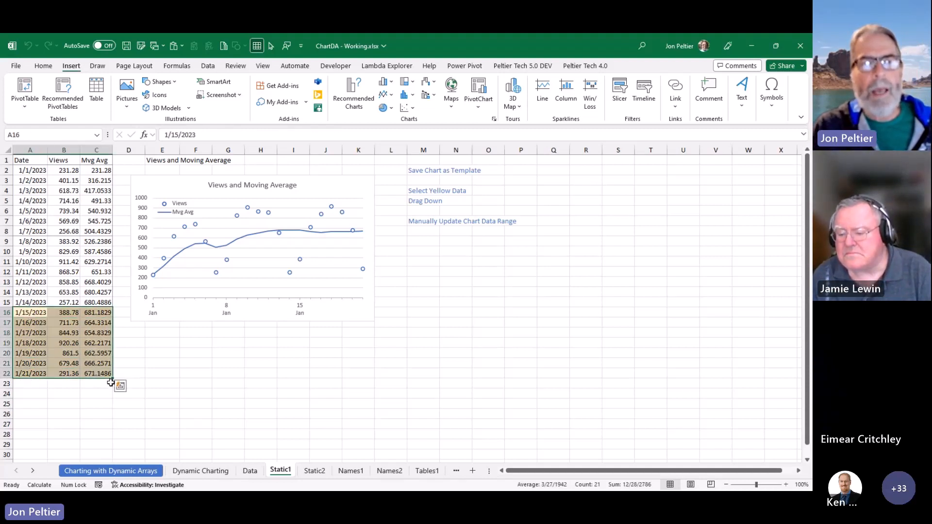
pyautogui.moveTo(112, 379); pyautogui.dragTo(112, 448)
pyautogui.click(160, 433)
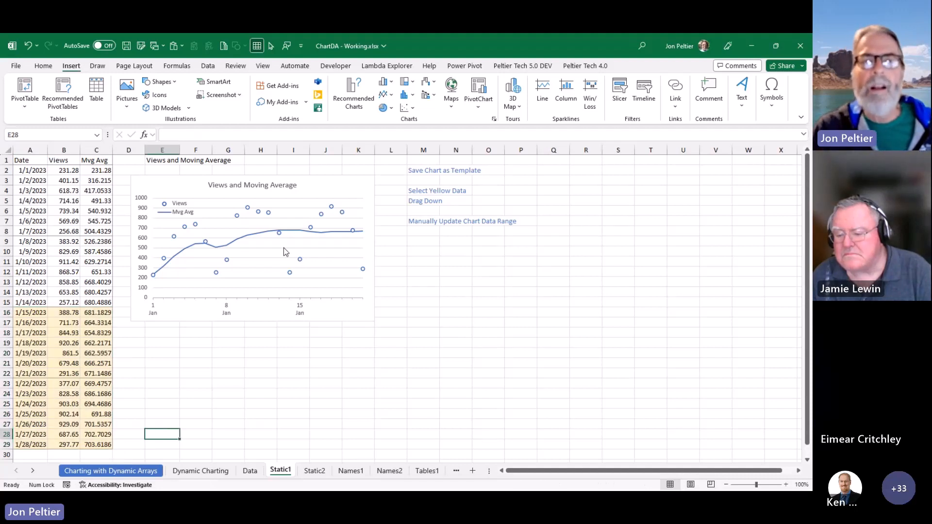
pyautogui.click(319, 183)
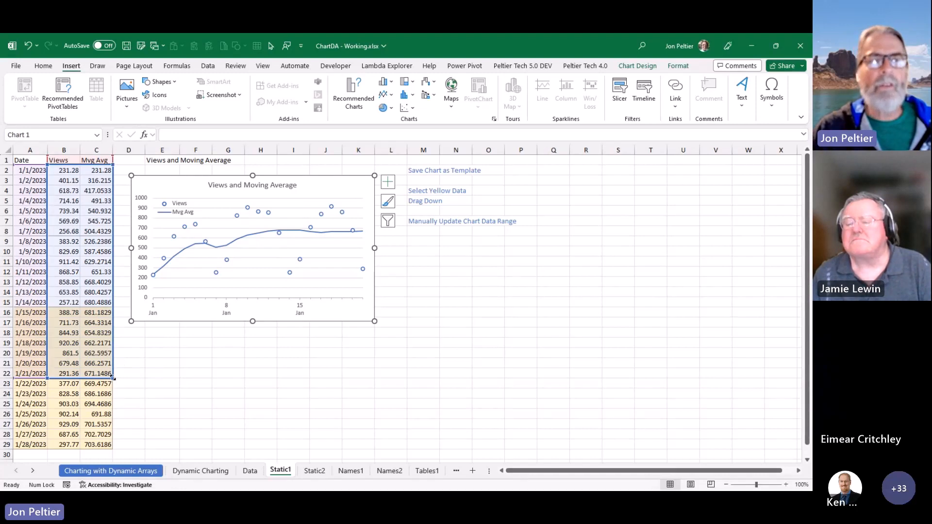
pyautogui.moveTo(113, 376); pyautogui.dragTo(109, 451)
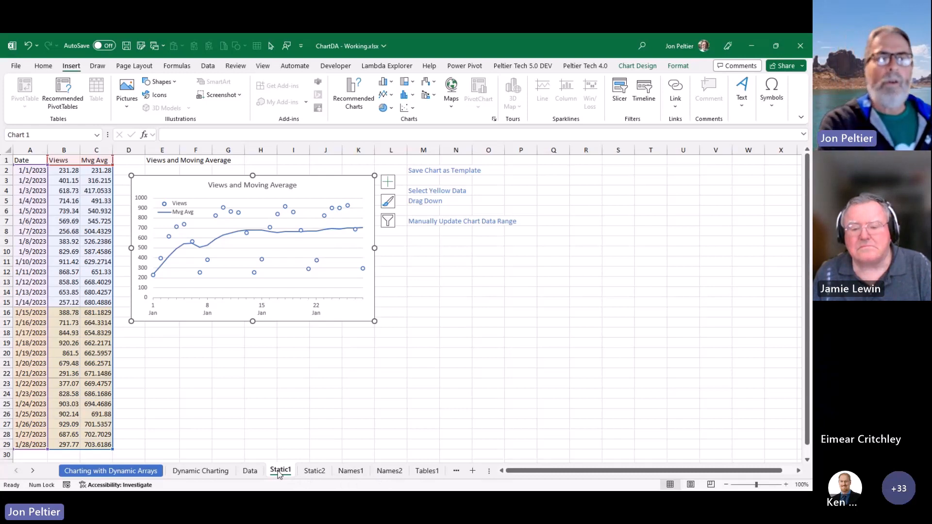
# Step: Compare the charts and data on the Static1 and Static2 sheets, and clear the chart selection on Static1
pyautogui.click(312, 472)
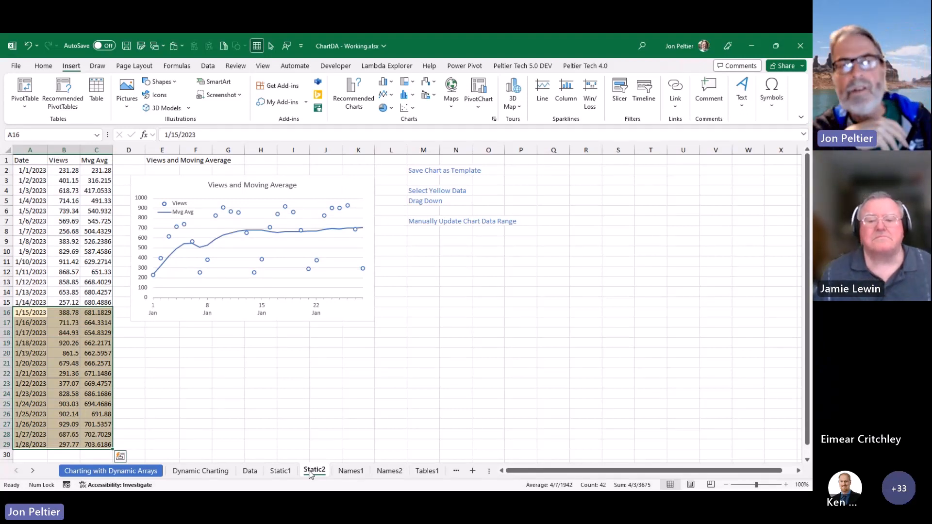
pyautogui.click(288, 472)
pyautogui.click(316, 472)
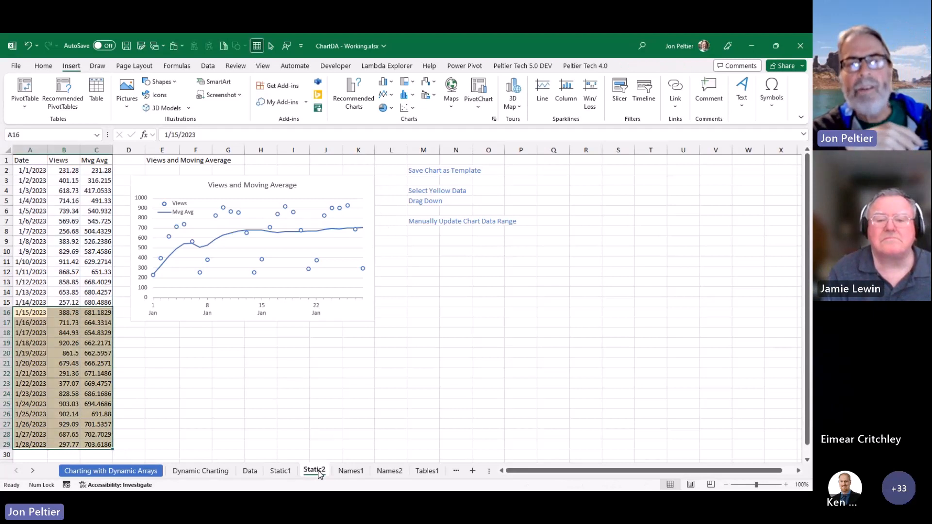
pyautogui.click(280, 472)
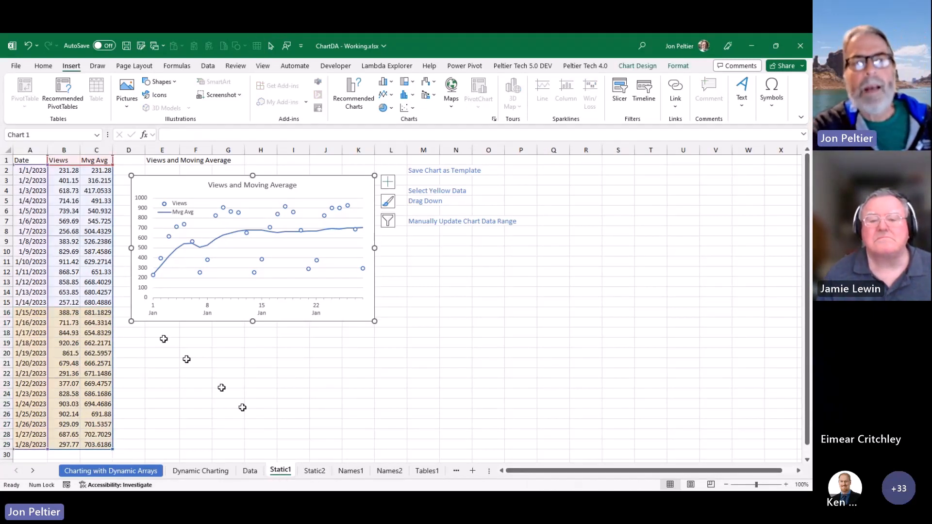
pyautogui.press('Escape')
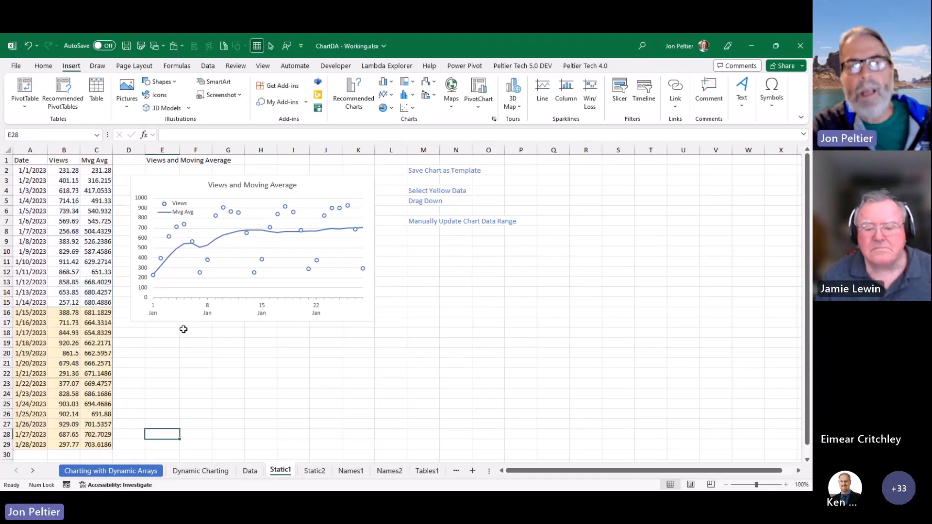
# Step: Insert a chart on the Names1 sheet from the VanPUG template and place it just below the Views and Moving Average heading
pyautogui.click(351, 471)
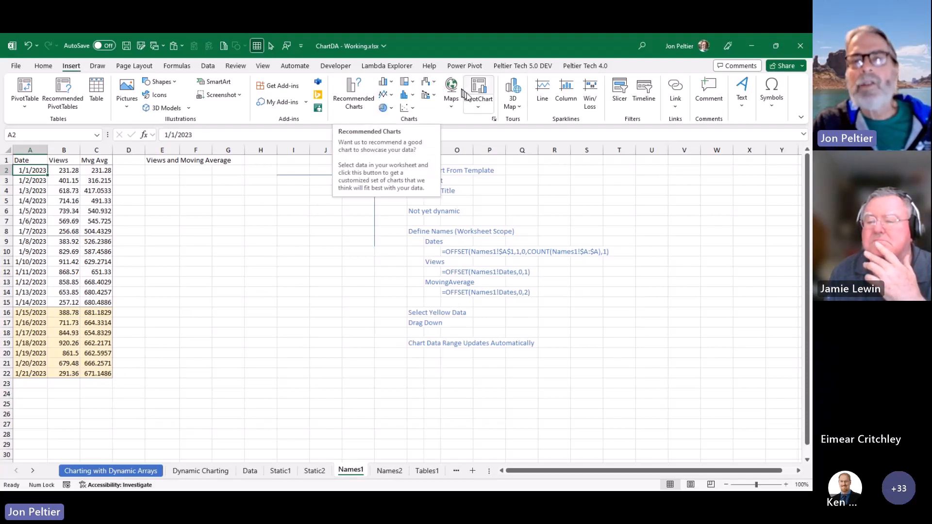
pyautogui.click(494, 119)
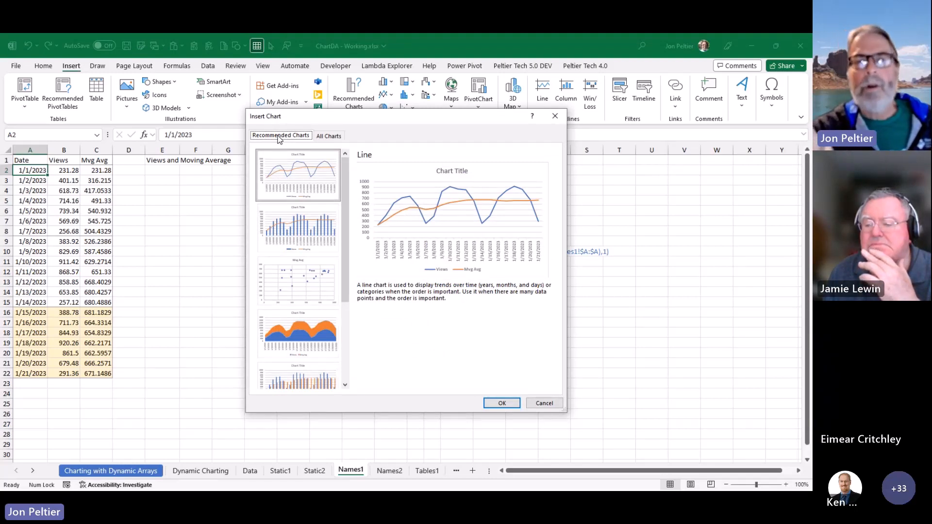
pyautogui.click(330, 136)
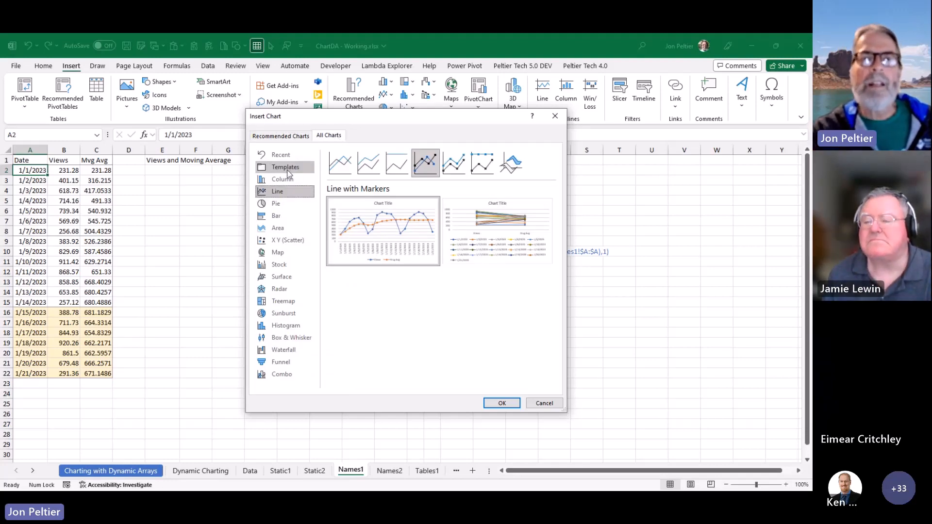
pyautogui.click(283, 168)
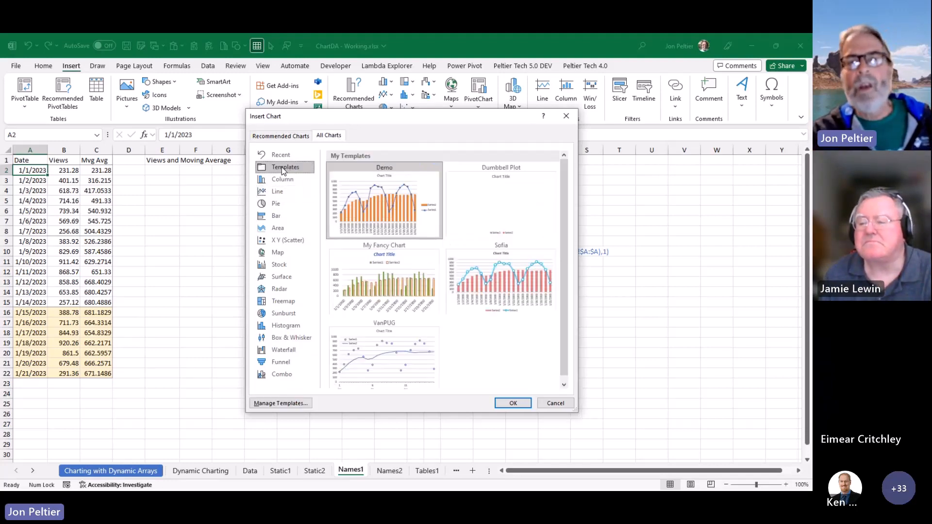
pyautogui.moveTo(392, 268)
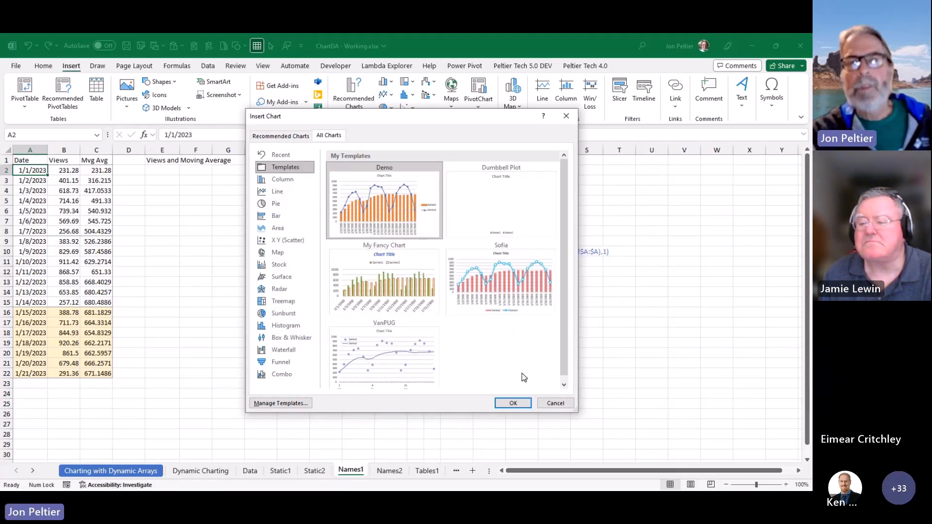
pyautogui.moveTo(483, 201)
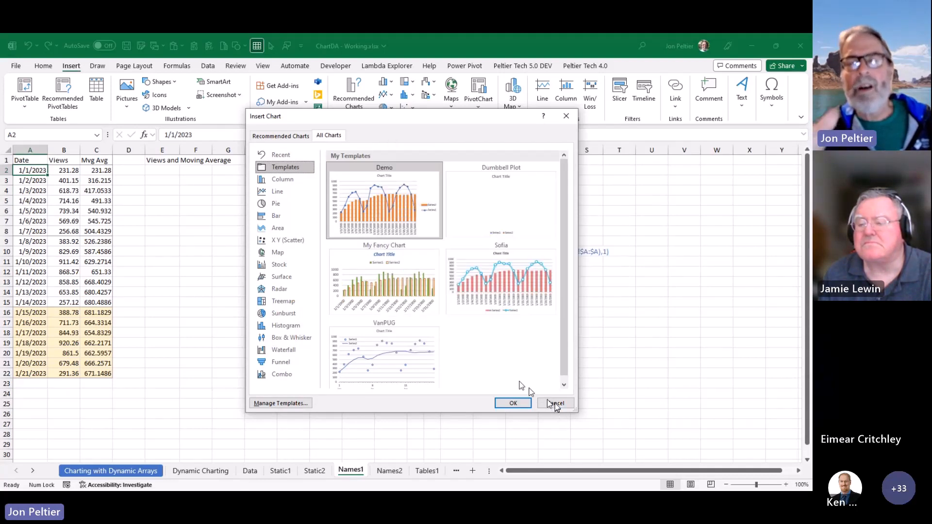
pyautogui.moveTo(495, 291)
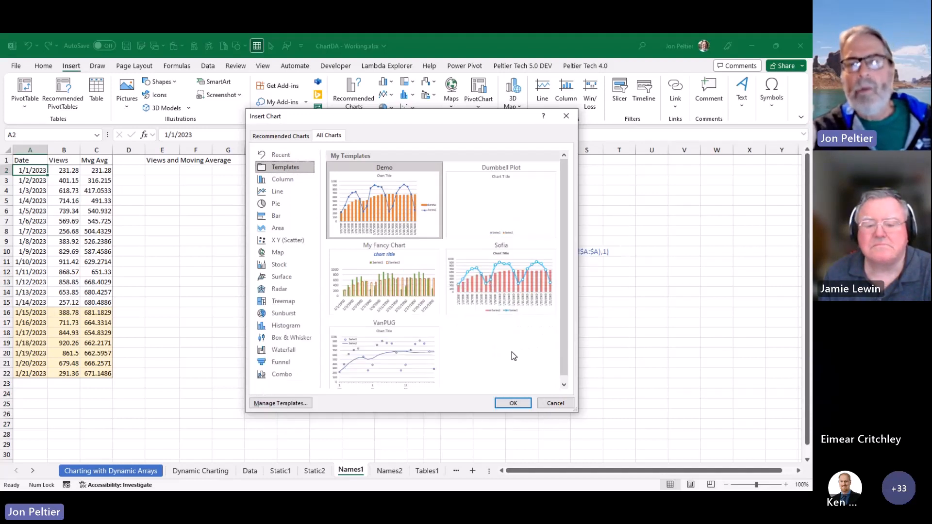
pyautogui.click(376, 341)
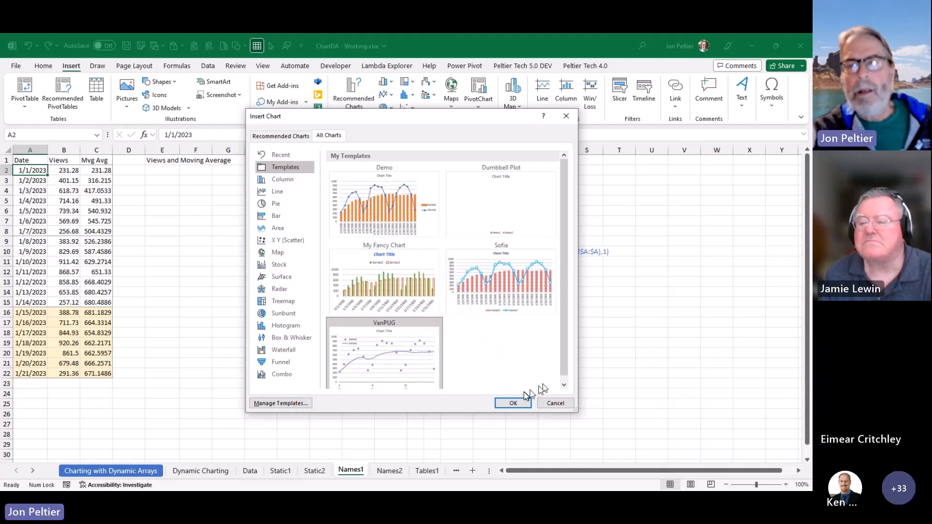
pyautogui.click(514, 403)
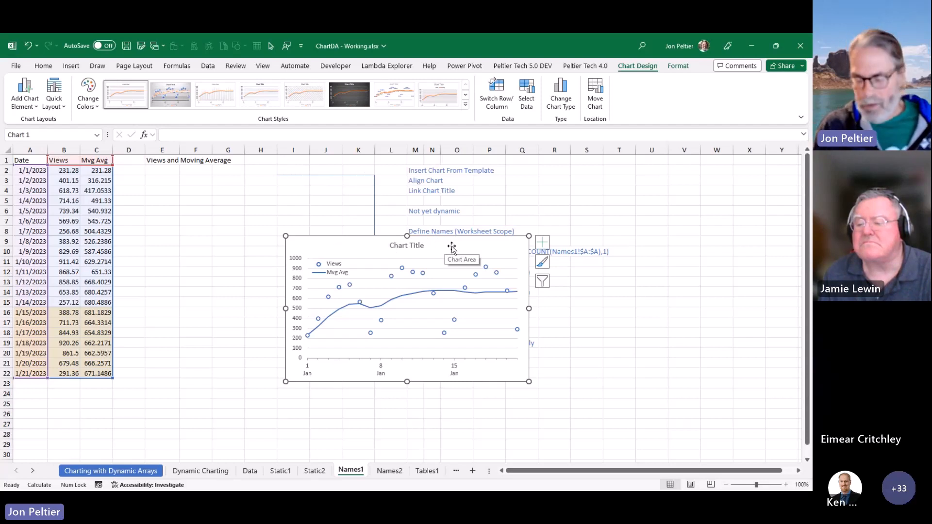
pyautogui.moveTo(452, 248)
pyautogui.mouseDown()
pyautogui.moveTo(322, 216)
pyautogui.moveTo(304, 207)
pyautogui.moveTo(302, 183)
pyautogui.moveTo(310, 217)
pyautogui.moveTo(316, 192)
pyautogui.moveTo(301, 187)
pyautogui.mouseUp()
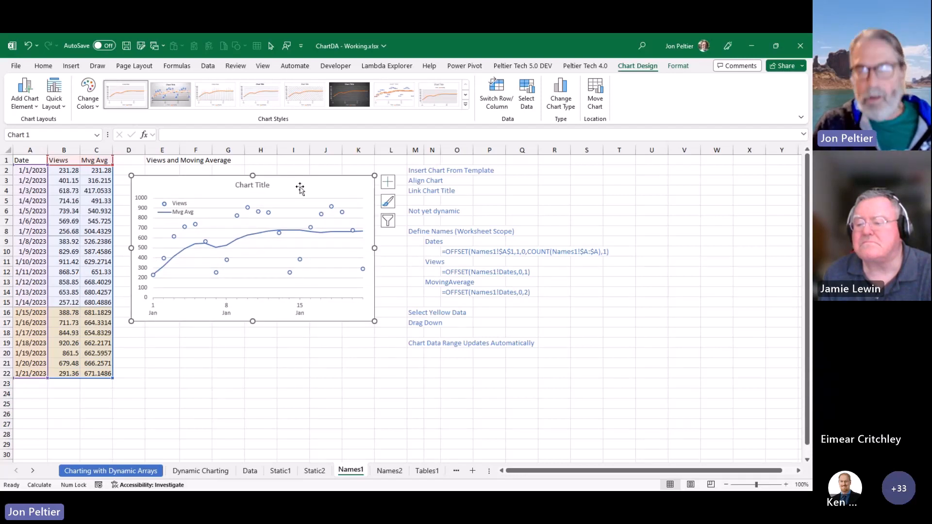
pyautogui.click(321, 164)
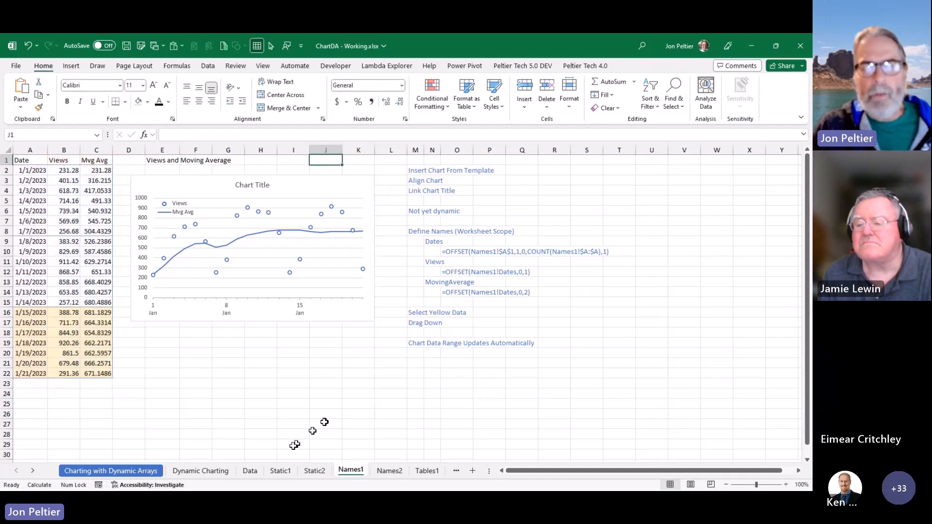
# Step: Compare the chart title with the one on Static1, and link the Names1 chart title to cell E1
pyautogui.click(280, 471)
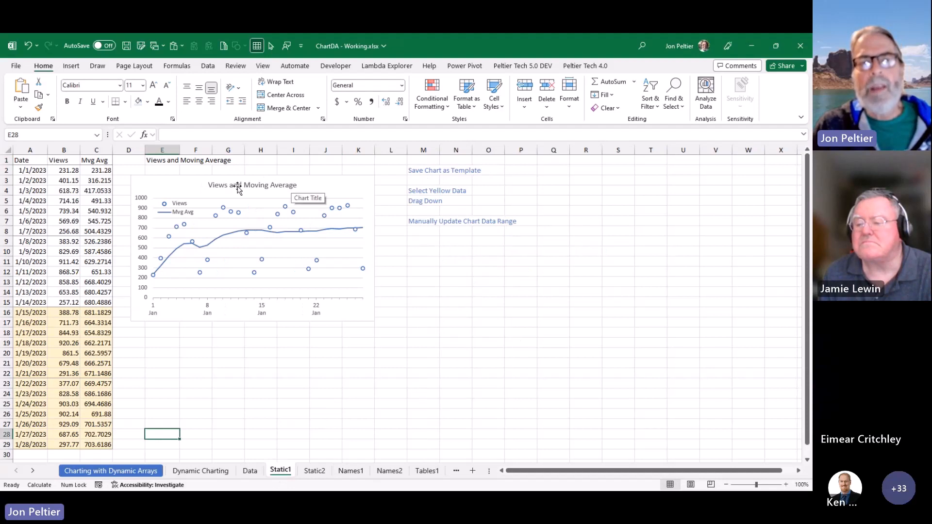
pyautogui.click(352, 471)
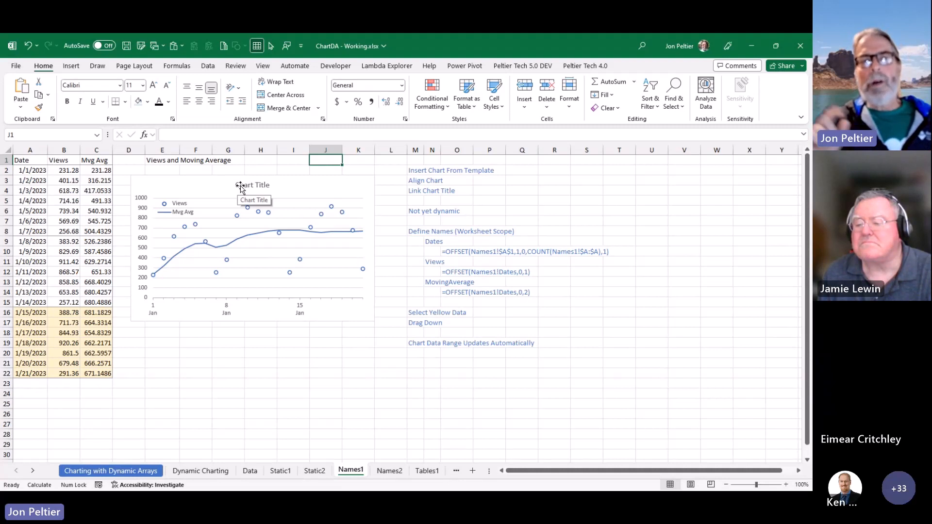
pyautogui.click(241, 186)
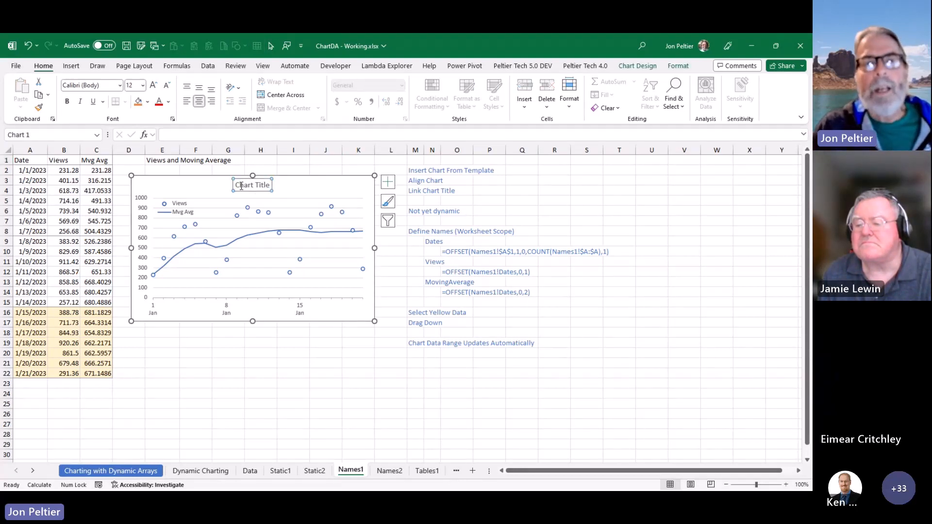
pyautogui.write('=')
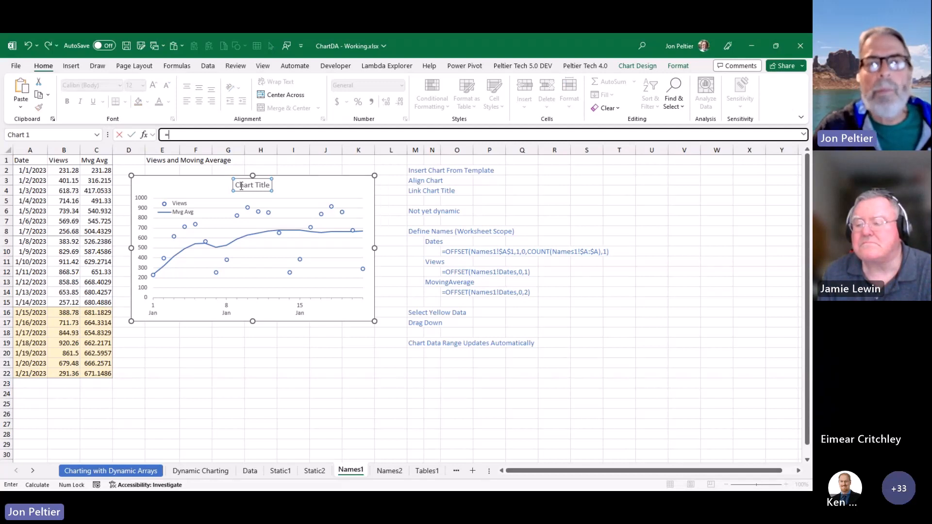
pyautogui.click(156, 160)
pyautogui.press('Return')
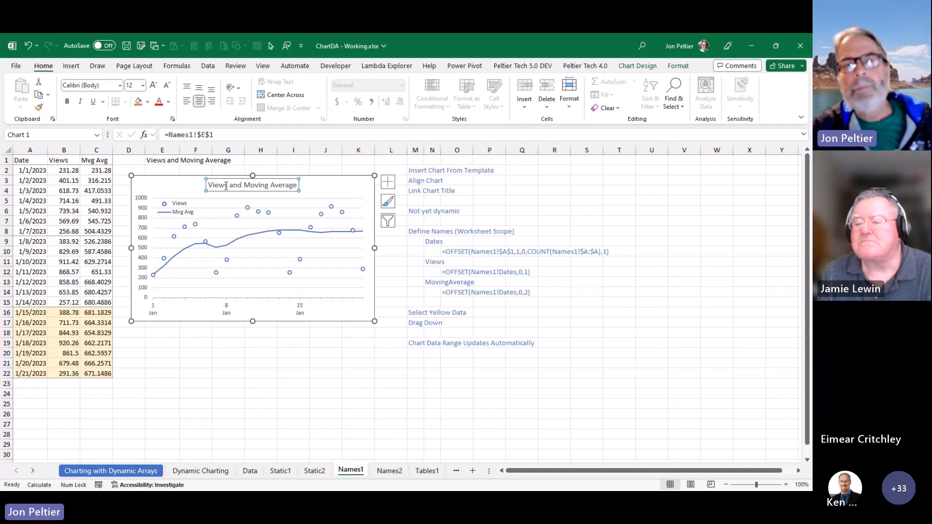
pyautogui.click(194, 184)
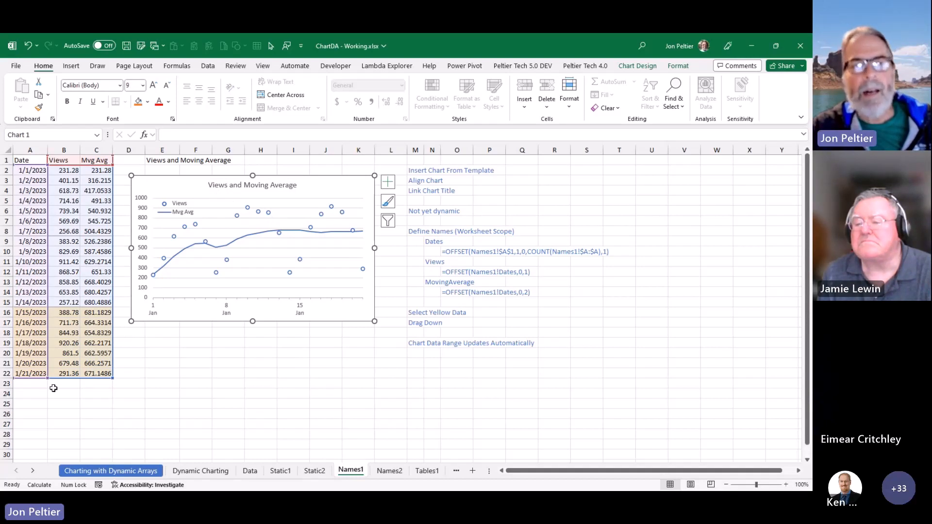
# Step: Test whether the chart picks up new rows by filling A16:C22 down through row 29, and undo the fill
pyautogui.moveTo(38, 314); pyautogui.dragTo(115, 446)
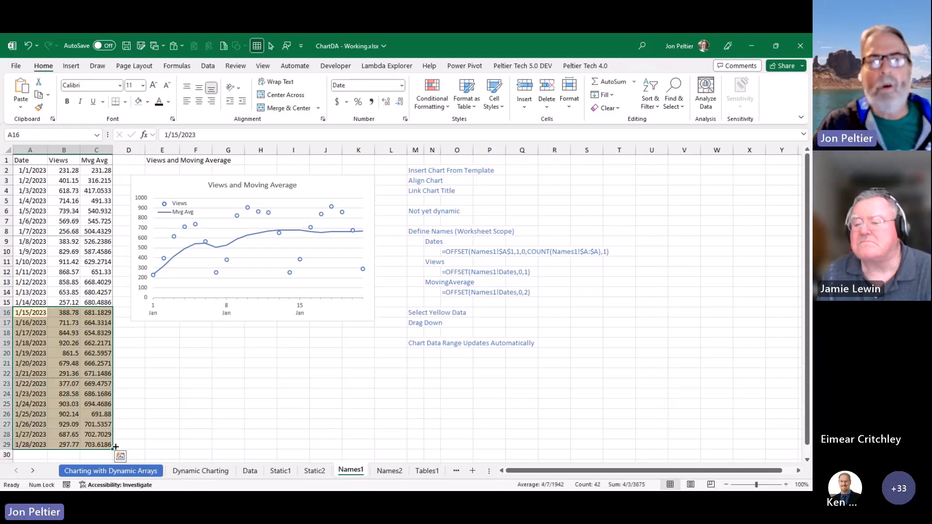
pyautogui.click(175, 258)
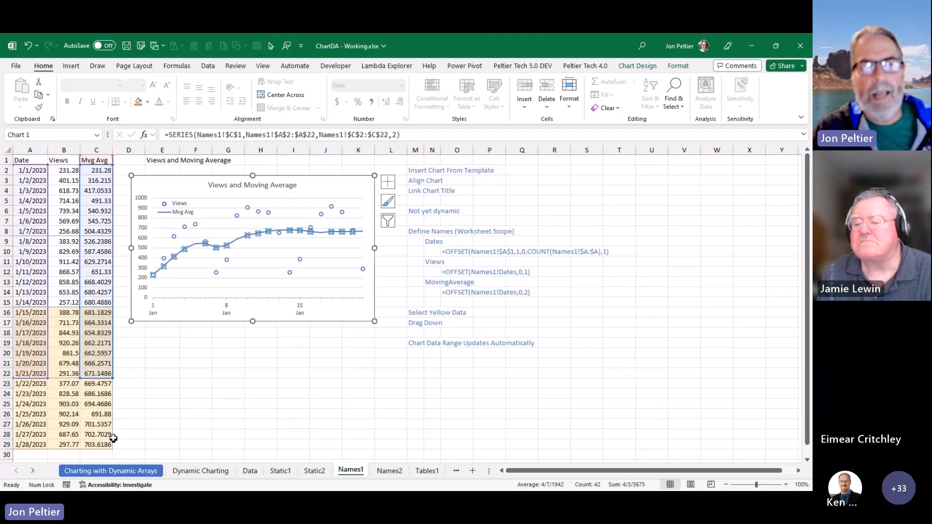
pyautogui.hotkey('ctrl', 'z')
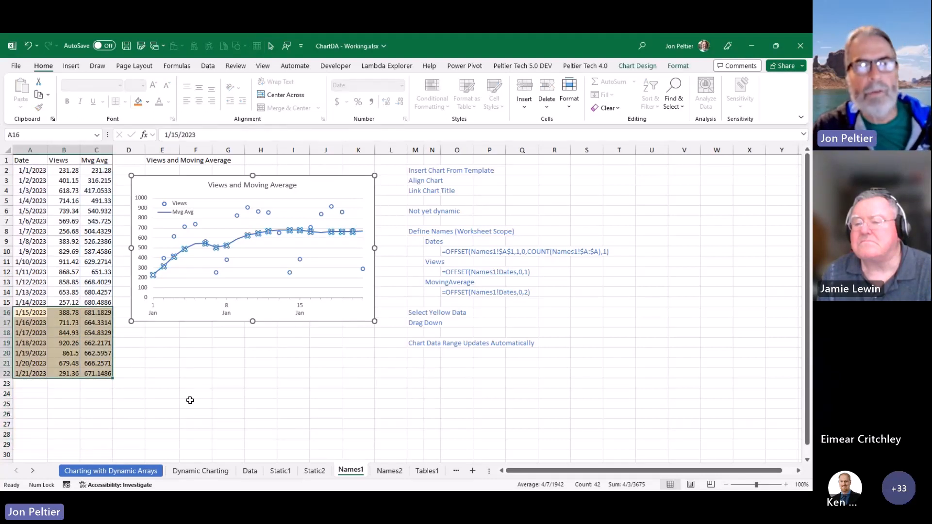
pyautogui.click(179, 375)
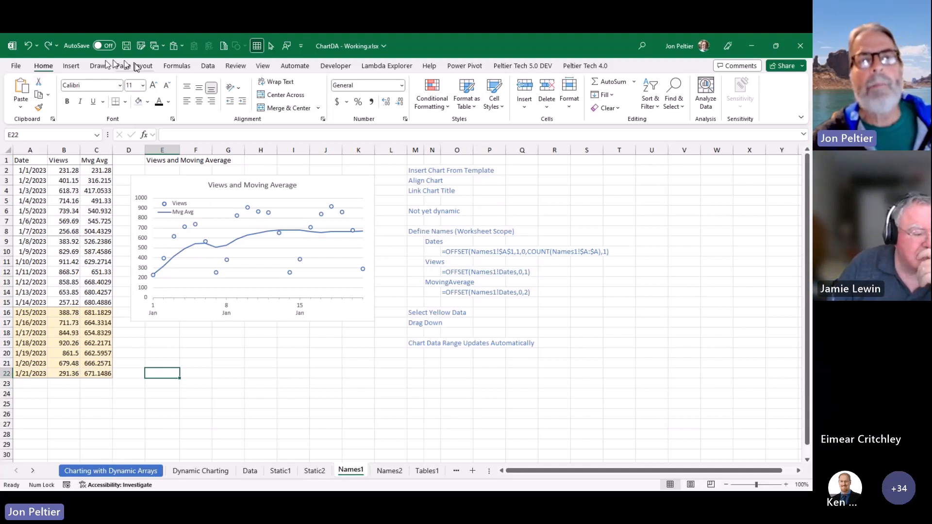
# Step: Start defining a new name called Dates with its scope set to the Names1 worksheet
pyautogui.click(177, 67)
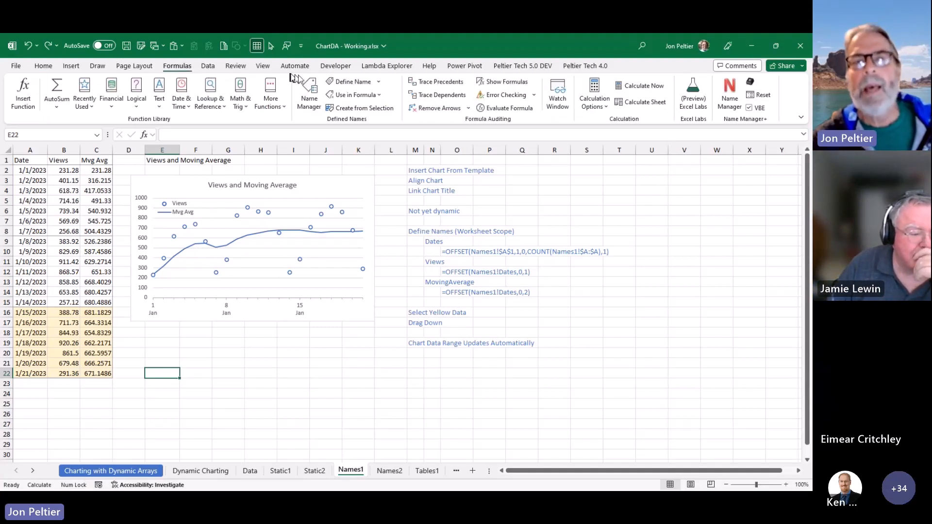
pyautogui.click(351, 83)
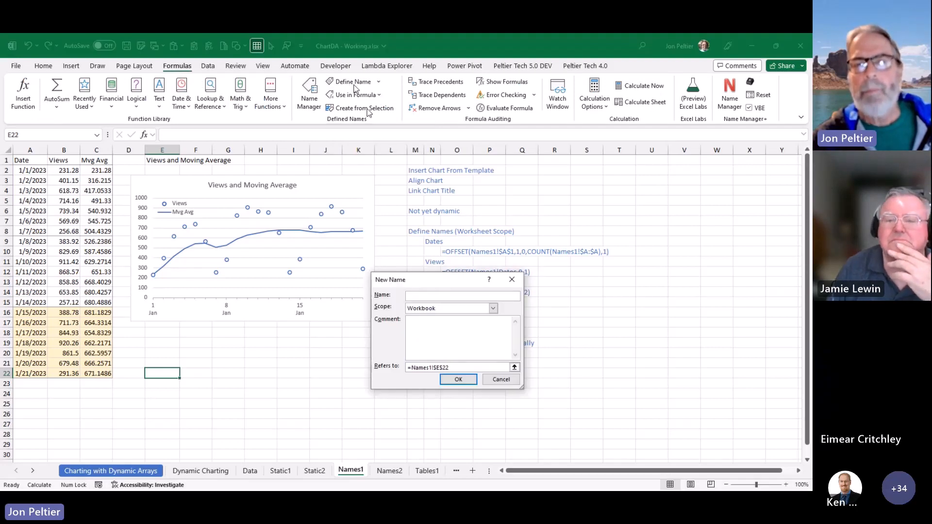
pyautogui.moveTo(447, 280); pyautogui.dragTo(309, 283)
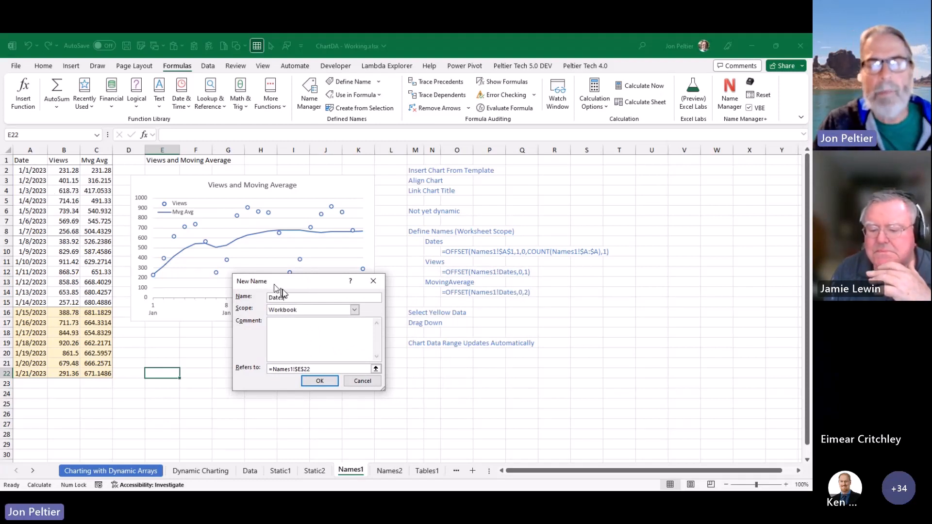
pyautogui.click(302, 310)
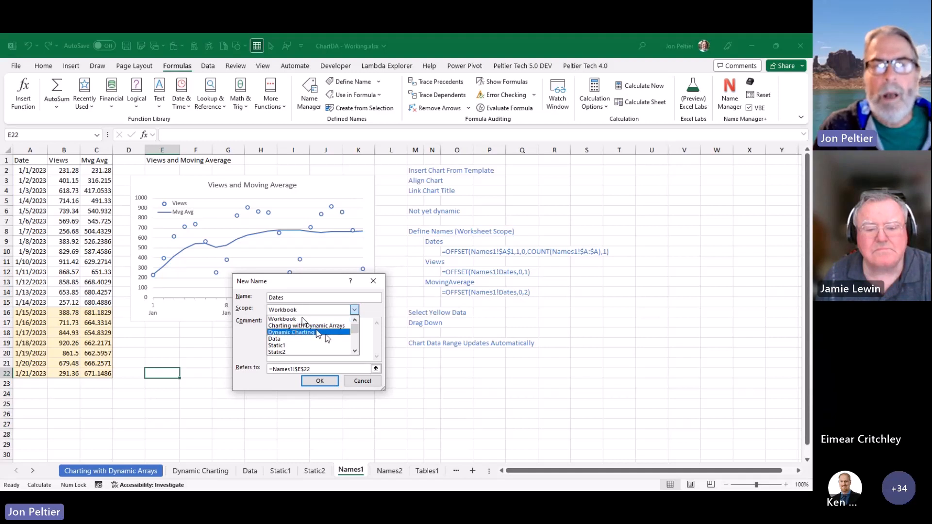
pyautogui.click(355, 350)
pyautogui.click(355, 351)
pyautogui.click(355, 350)
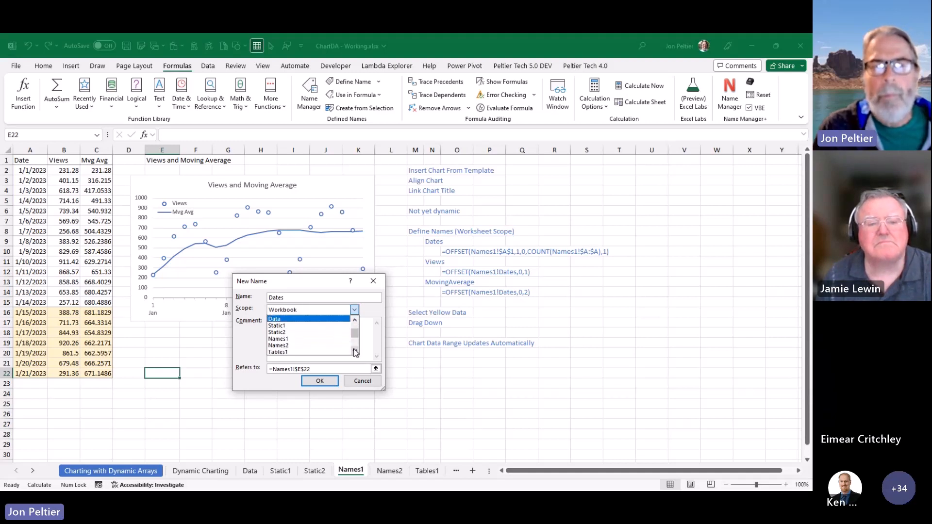
pyautogui.click(299, 338)
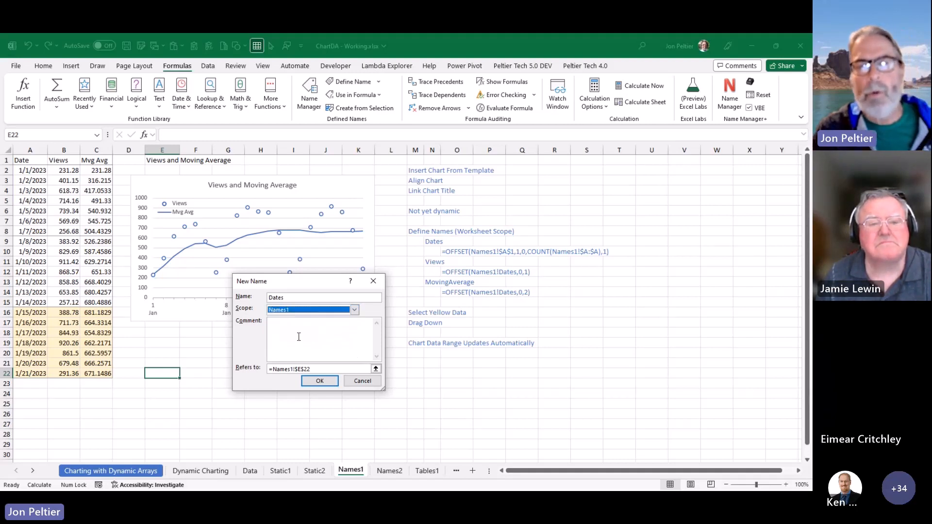
# Step: Replace the Dates reference with an OFFSET formula anchored at Names1!$A$1, entering 1 for the row offset and 0 for the column offset
pyautogui.moveTo(317, 369); pyautogui.dragTo(244, 376)
pyautogui.write('=')
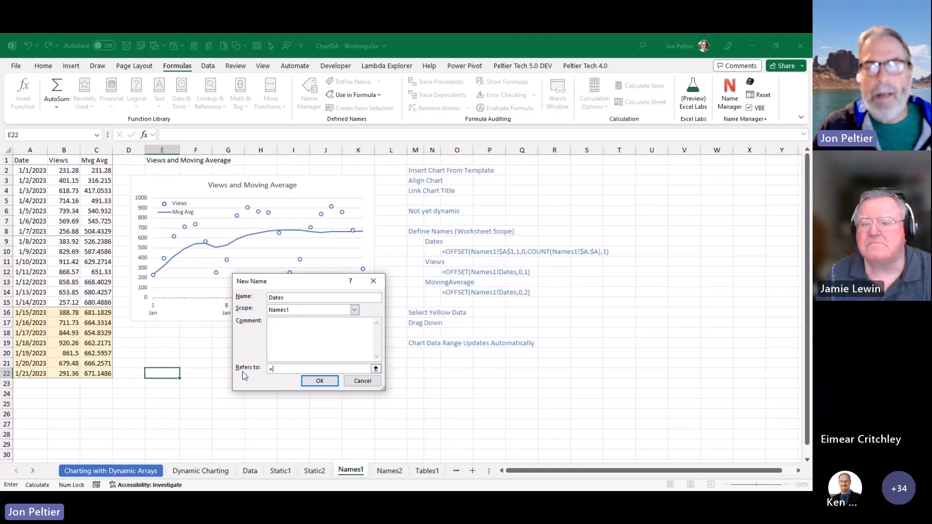
pyautogui.write('offset')
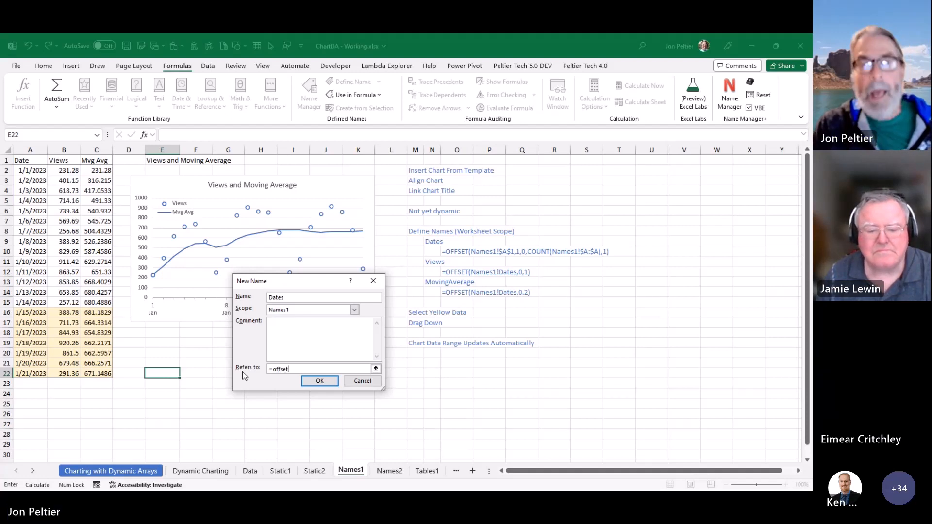
pyautogui.write('(')
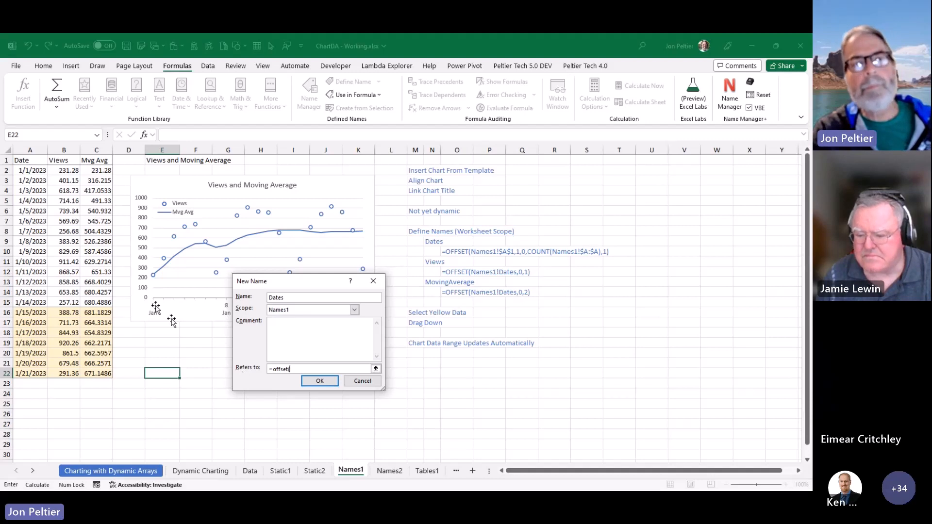
pyautogui.click(35, 160)
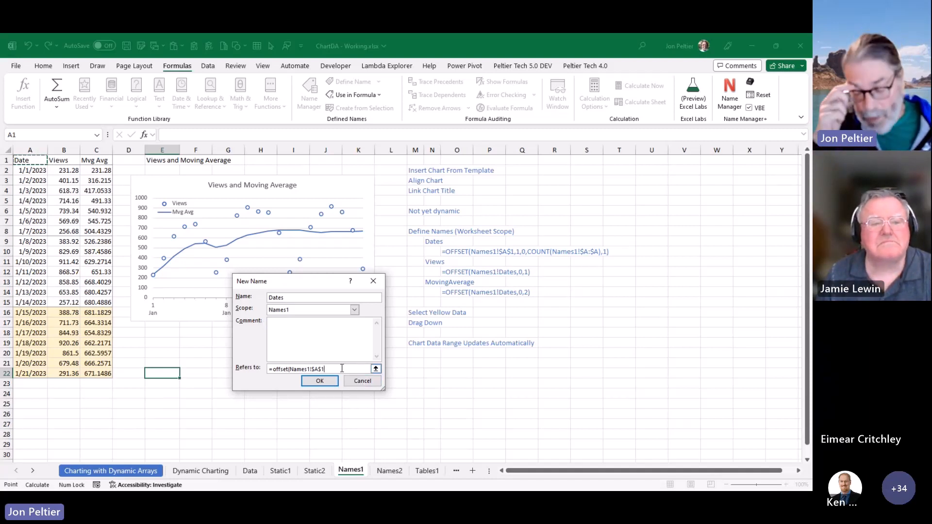
pyautogui.write(',')
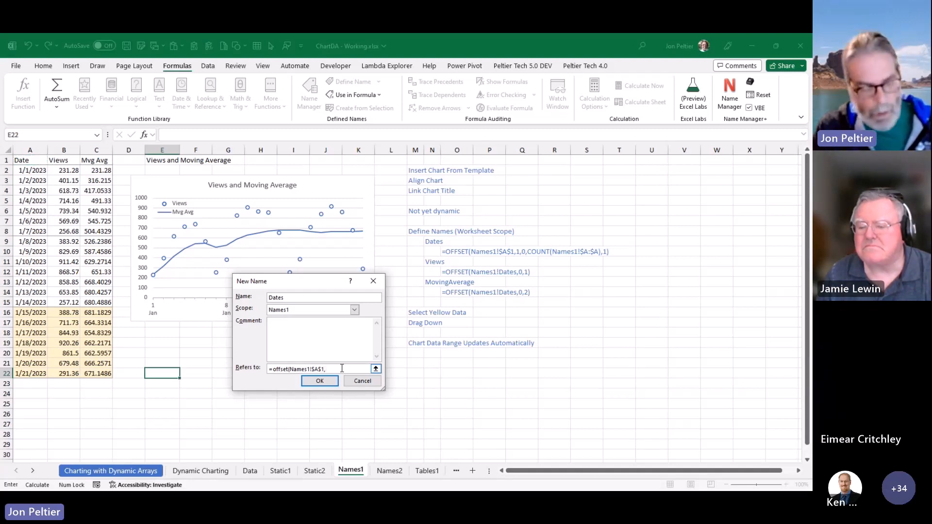
pyautogui.write('1')
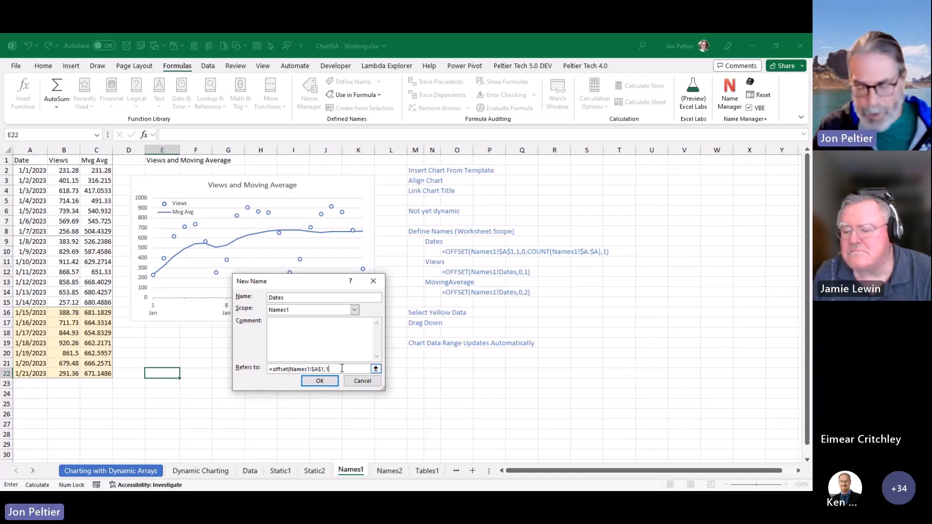
pyautogui.write(',0')
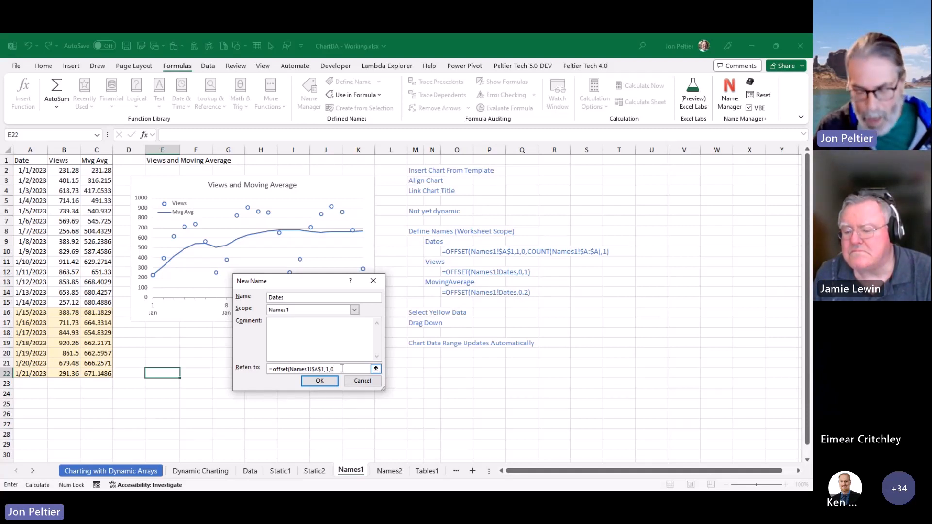
pyautogui.write(',')
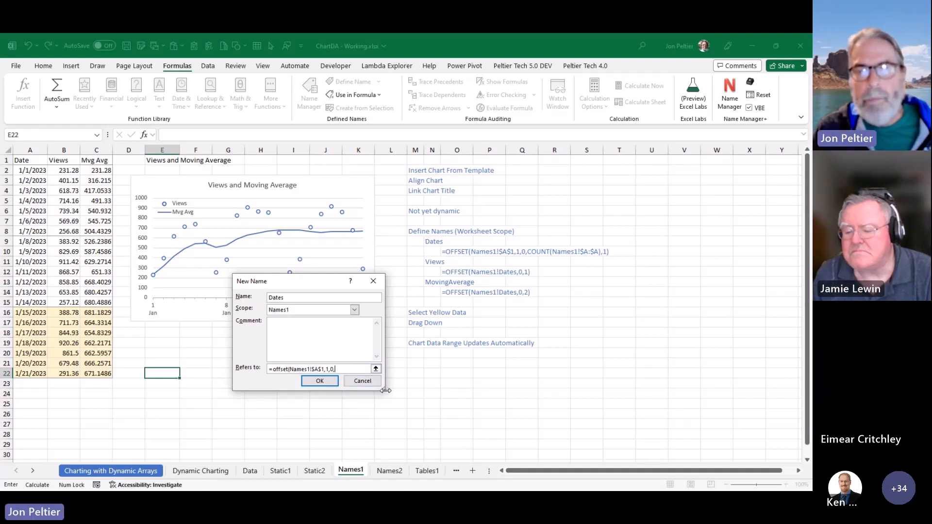
# Step: Complete the Dates formula with COUNT(Names1!$A:$A) as the height and 1 as the width, and create the name
pyautogui.moveTo(392, 392); pyautogui.dragTo(501, 391)
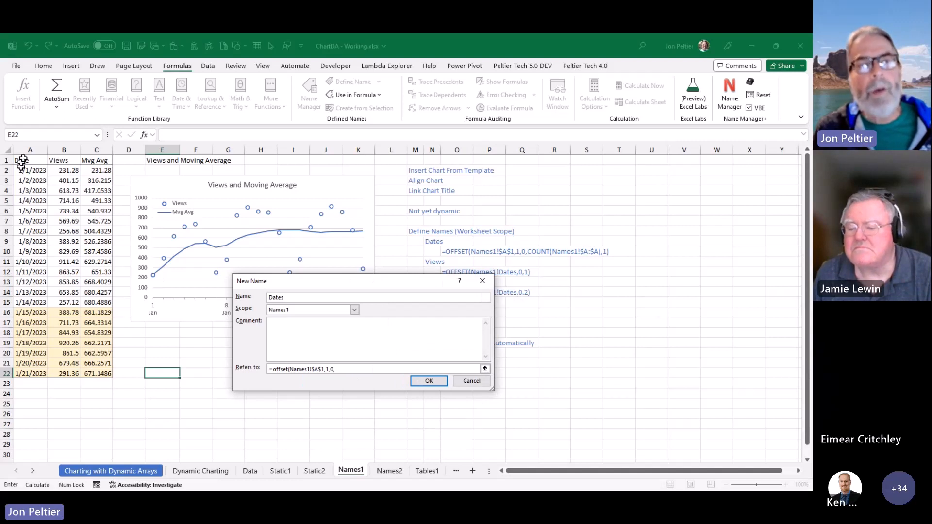
pyautogui.write('cou')
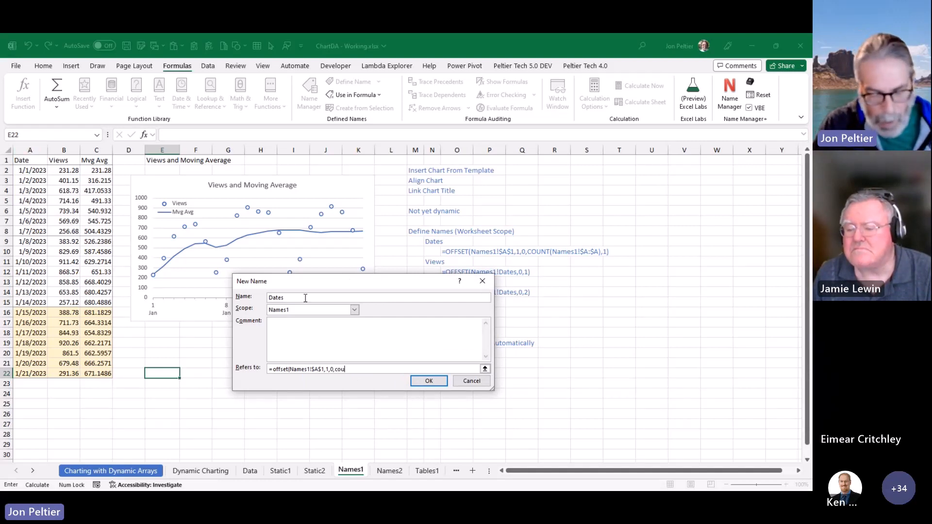
pyautogui.write('nt(')
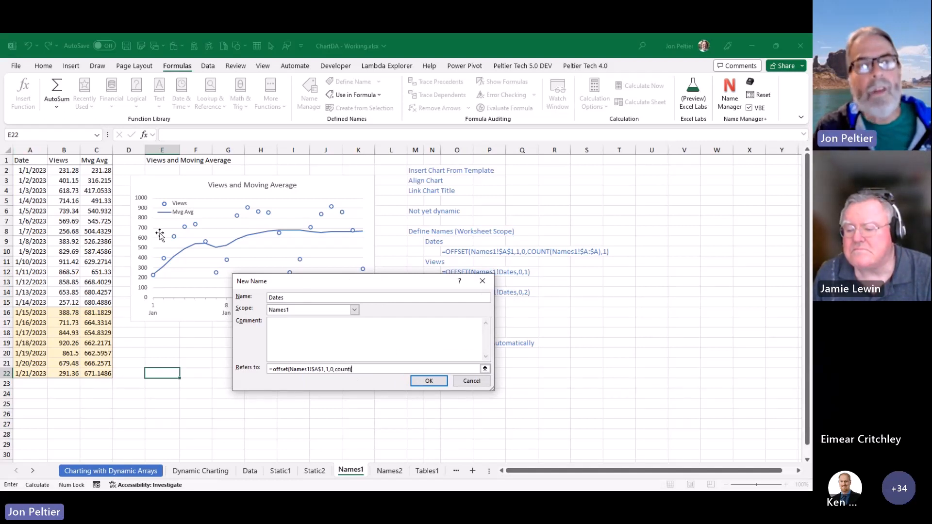
pyautogui.click(30, 150)
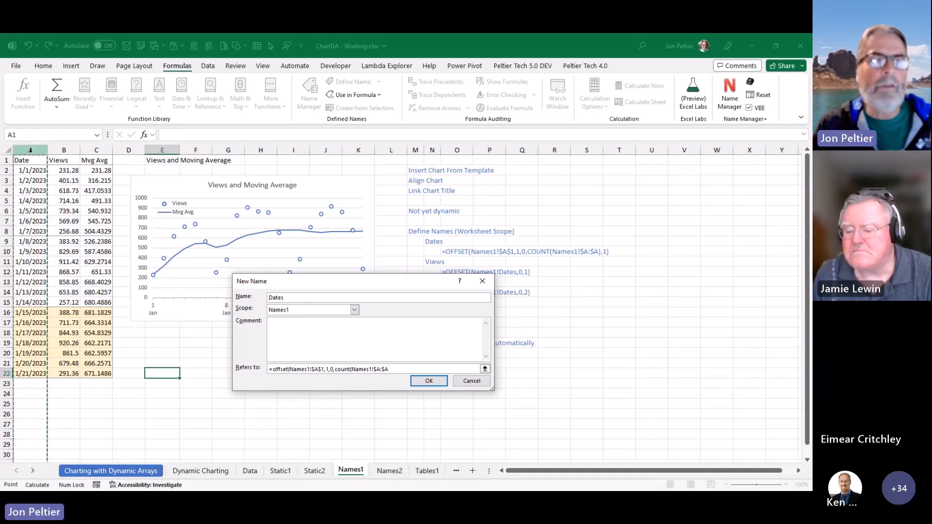
pyautogui.write('),1')
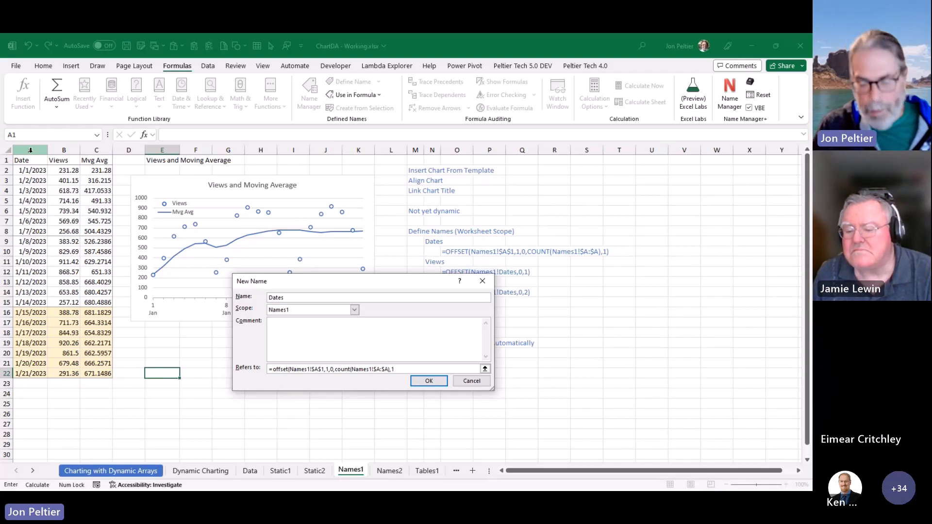
pyautogui.press('Return')
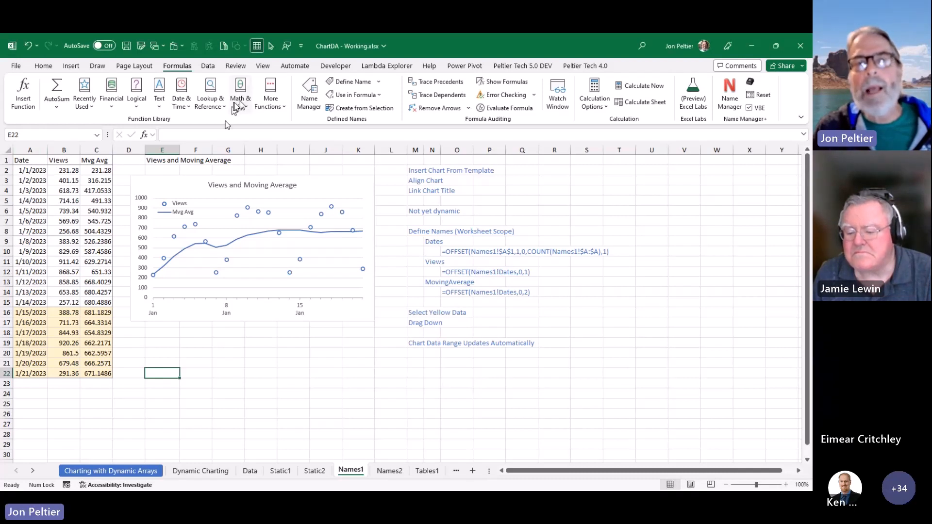
# Step: Review the defined names sorted by scope, and check which cells the Names1-scoped Dates name refers to
pyautogui.click(310, 87)
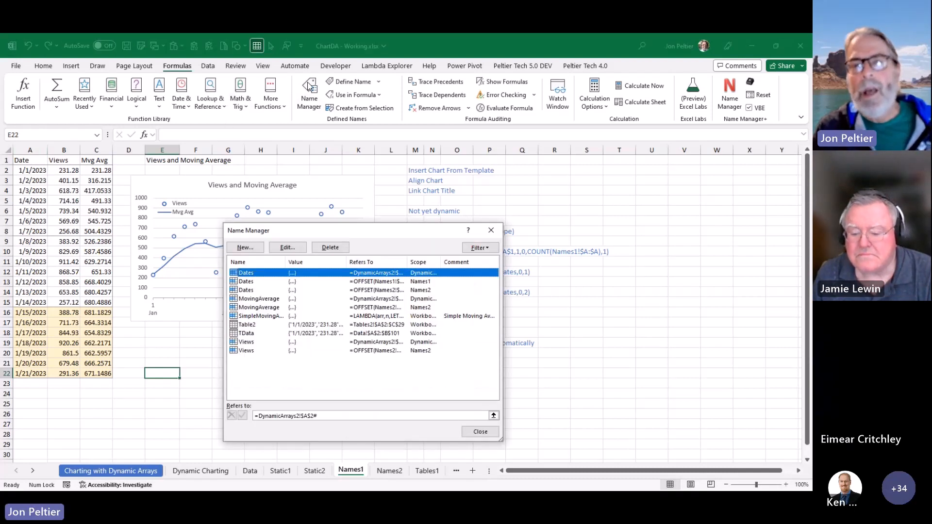
pyautogui.moveTo(442, 262); pyautogui.dragTo(466, 267)
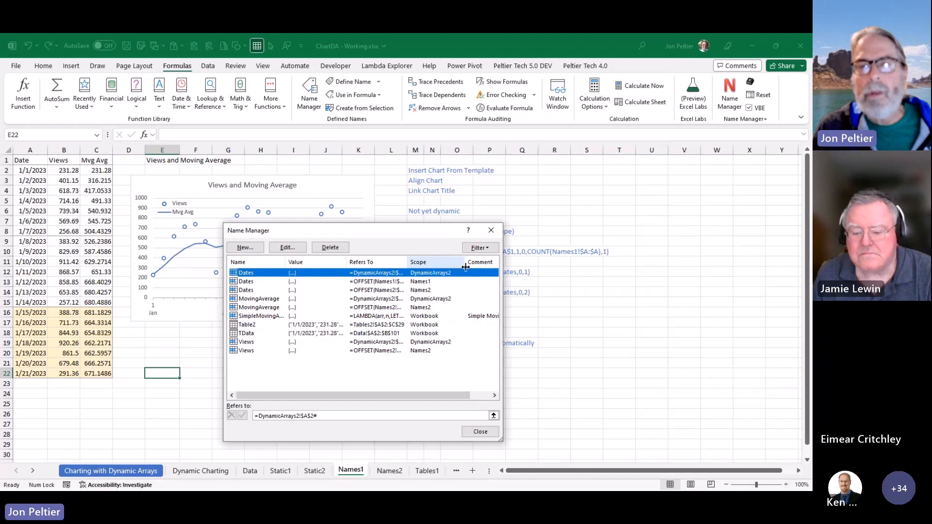
pyautogui.click(422, 281)
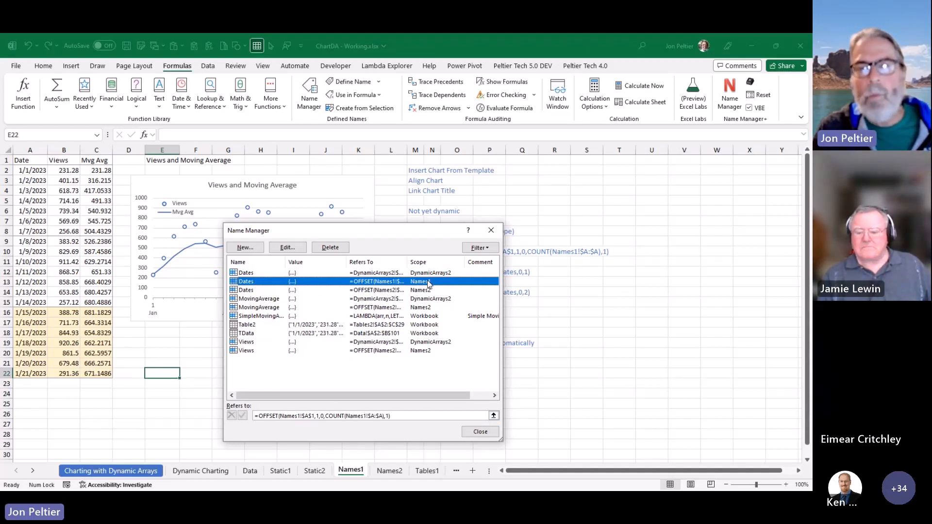
pyautogui.click(451, 262)
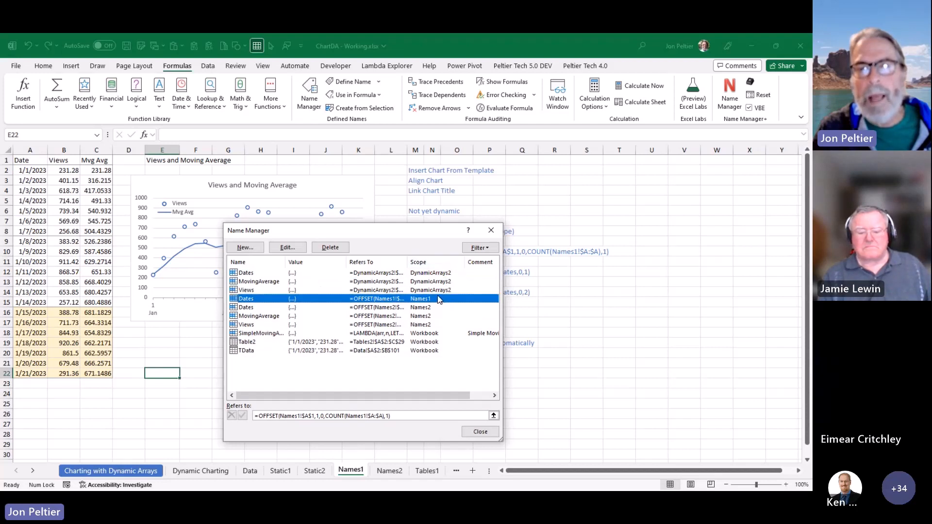
pyautogui.click(394, 416)
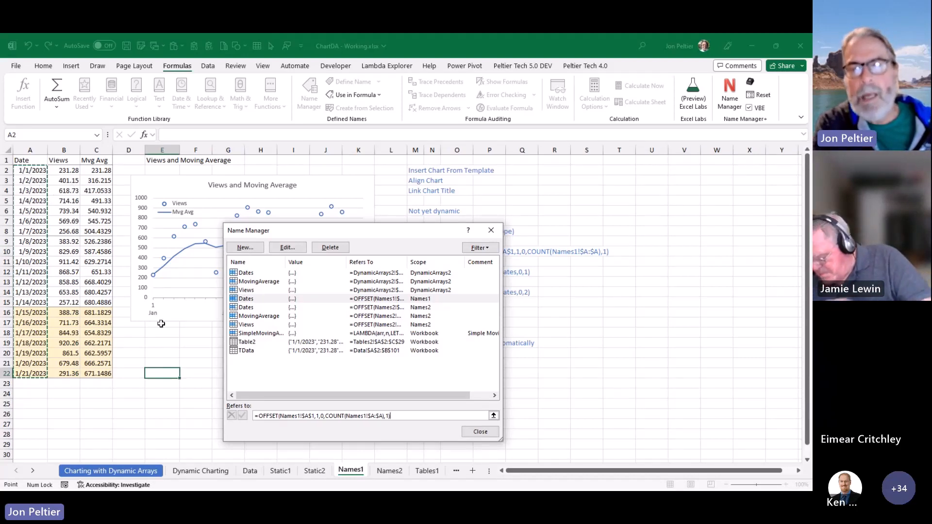
pyautogui.click(480, 431)
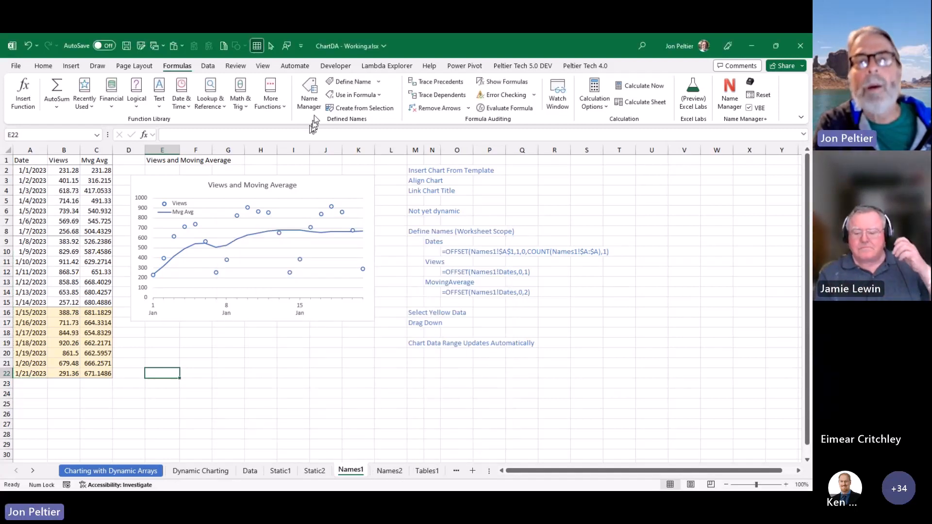
# Step: Start defining a new name called Views with its scope set to the Names1 worksheet
pyautogui.click(351, 81)
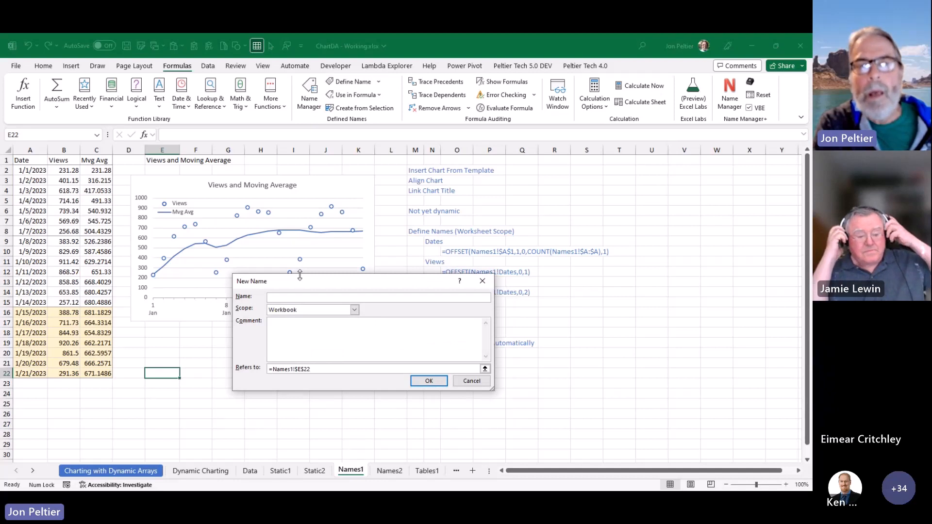
pyautogui.write('Views')
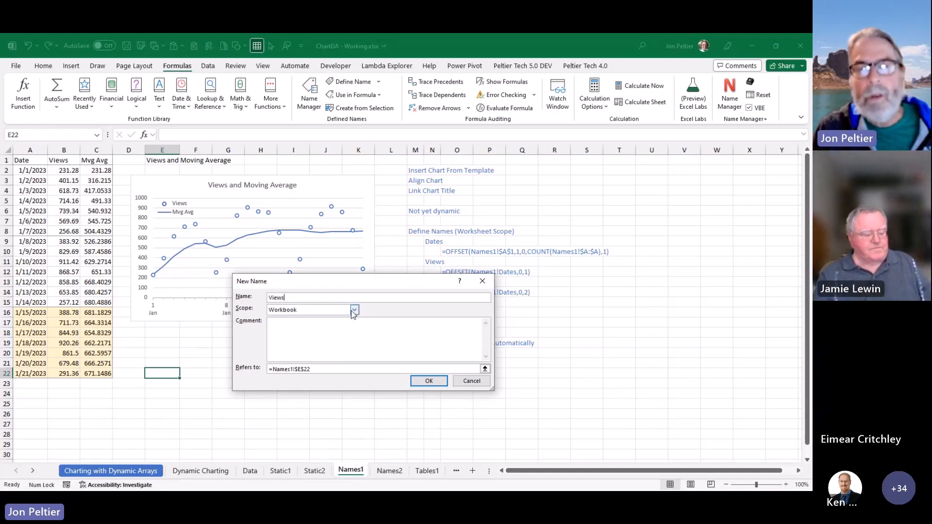
pyautogui.click(355, 310)
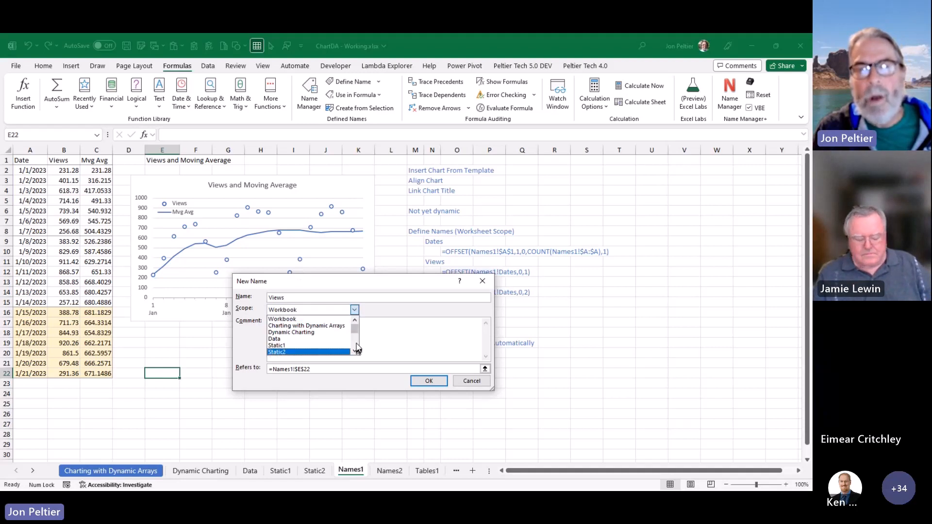
pyautogui.scroll(-3, 358, 347)
pyautogui.click(303, 325)
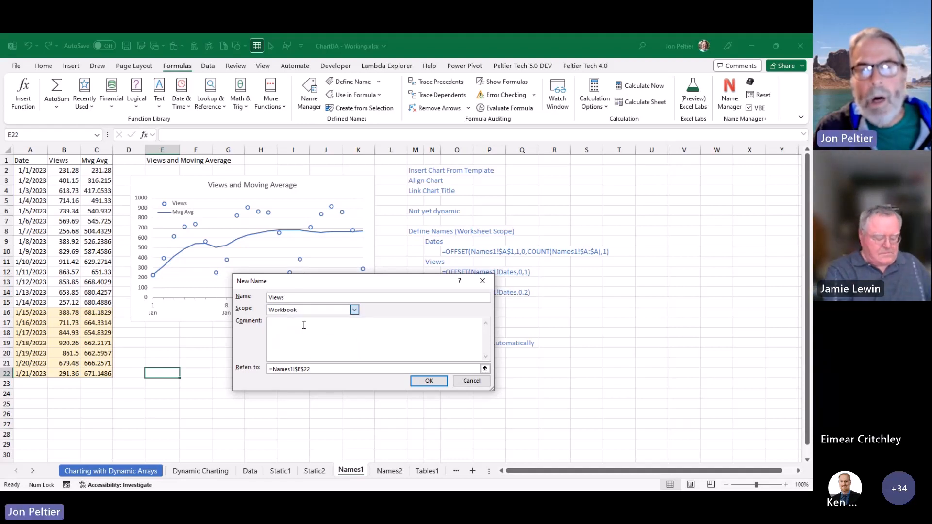
# Step: Set the Views reference to =OFFSET(Names1!Dates,0,1) and create the name
pyautogui.click(319, 369)
pyautogui.write('=')
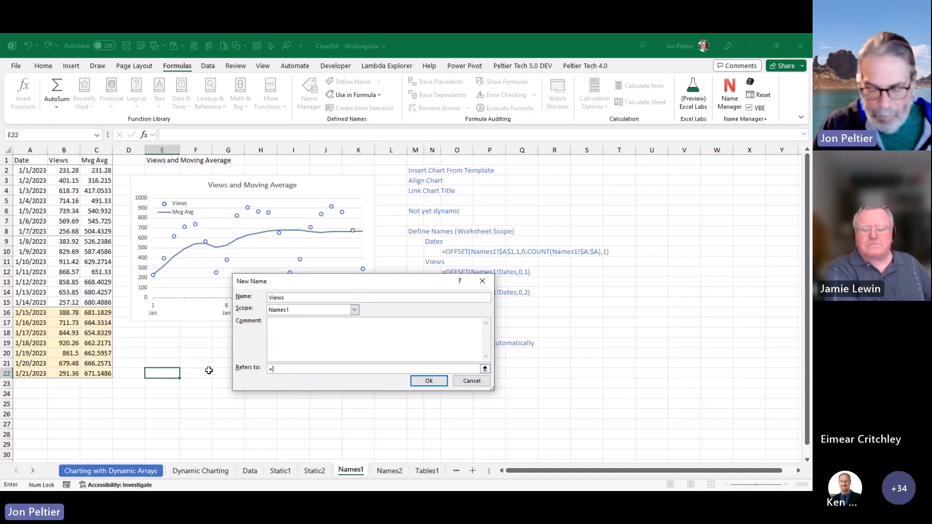
pyautogui.write('offset')
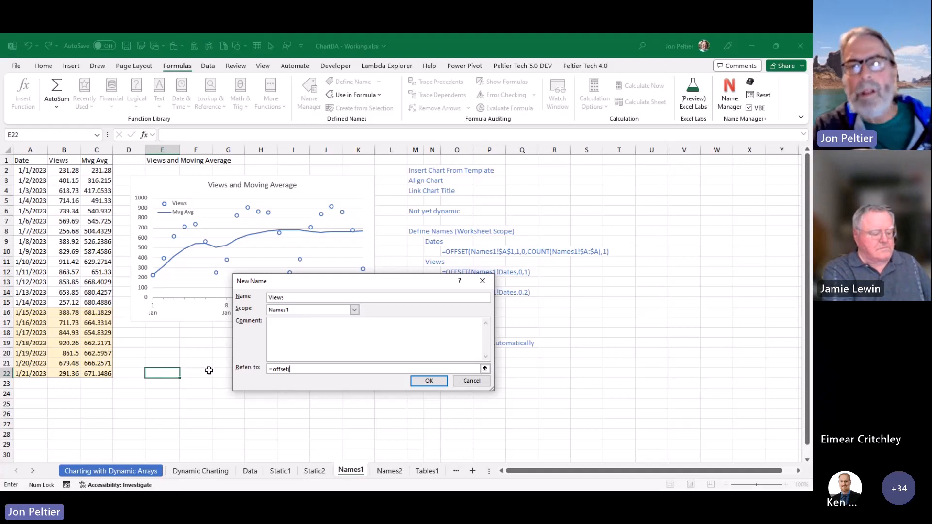
pyautogui.click(22, 161)
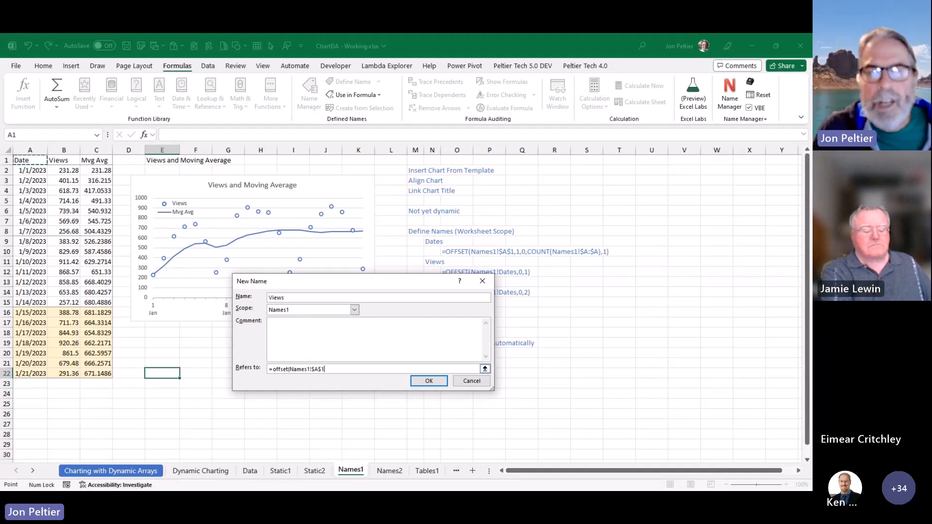
pyautogui.moveTo(326, 369); pyautogui.dragTo(314, 369)
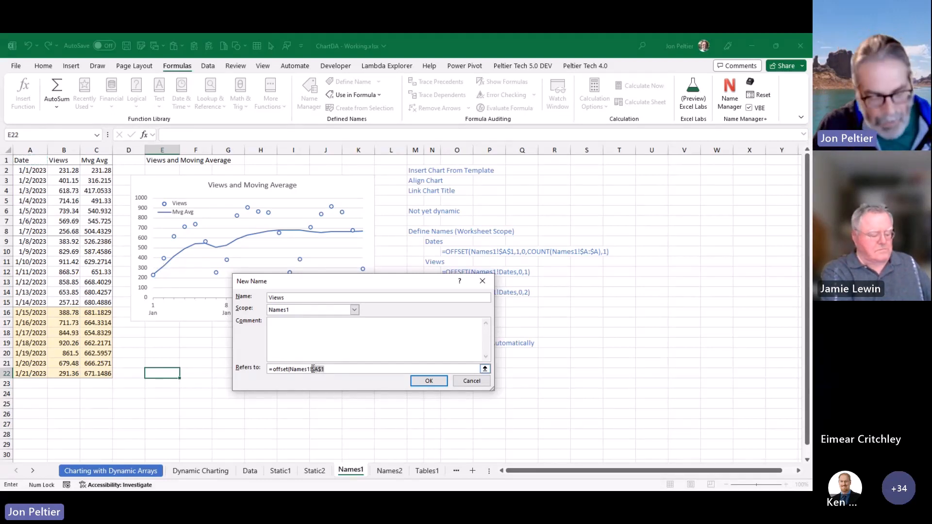
pyautogui.write('Dates,0,1')
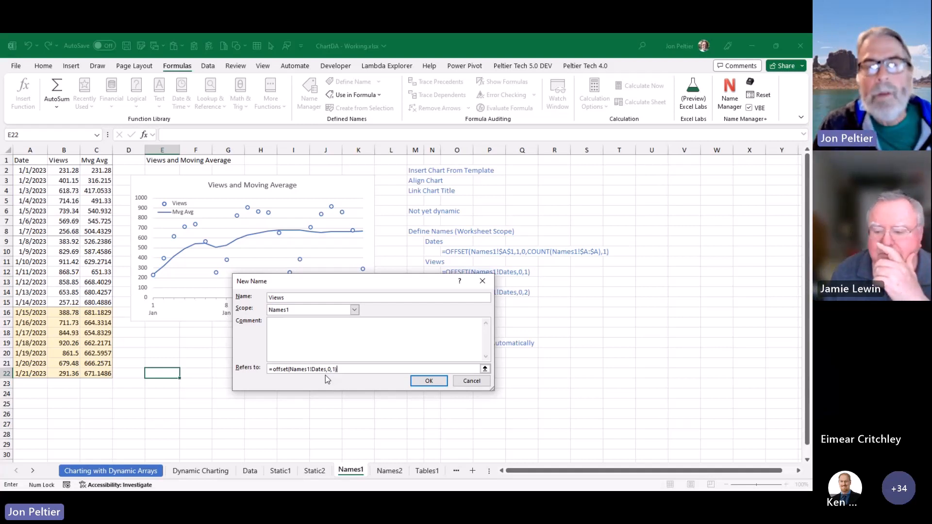
pyautogui.moveTo(339, 370); pyautogui.dragTo(199, 354)
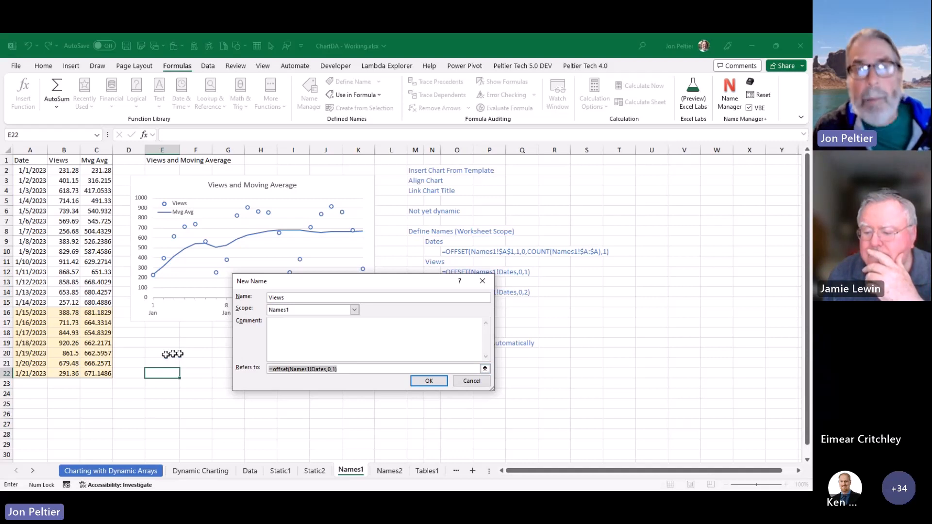
pyautogui.click(421, 382)
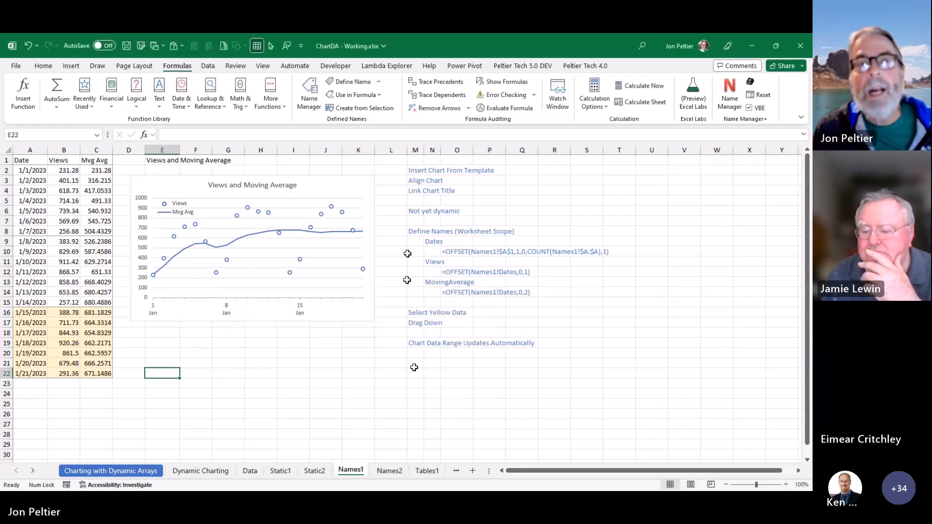
# Step: Start defining a new name called MvgAvg with its scope set to the Names1 worksheet
pyautogui.click(361, 82)
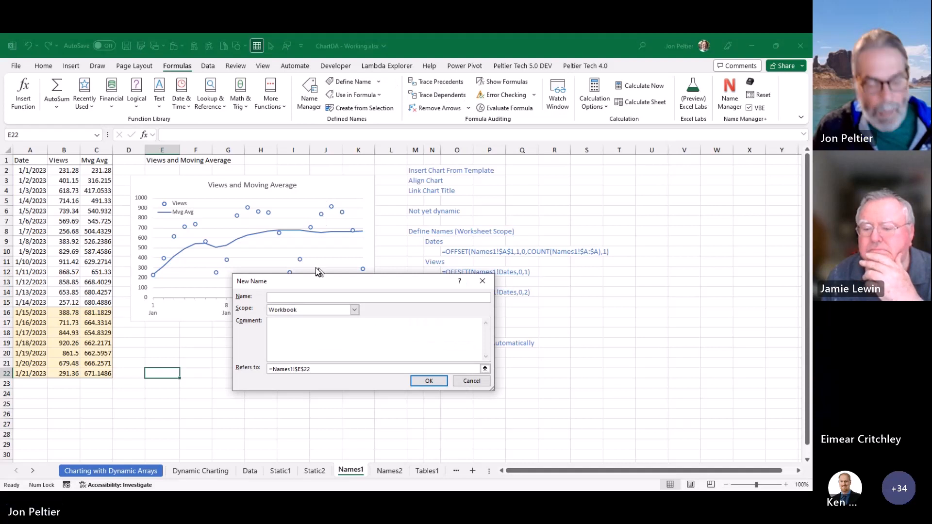
pyautogui.write('MvgAvg')
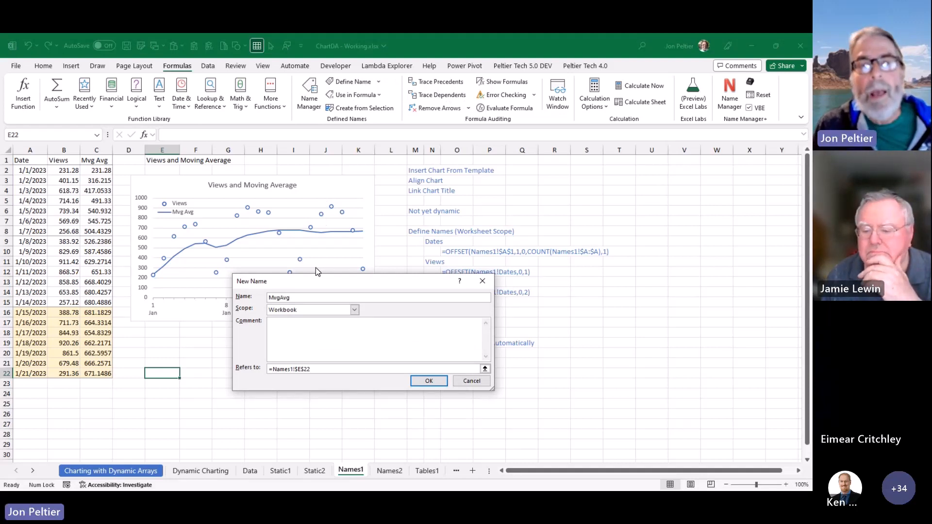
pyautogui.click(311, 311)
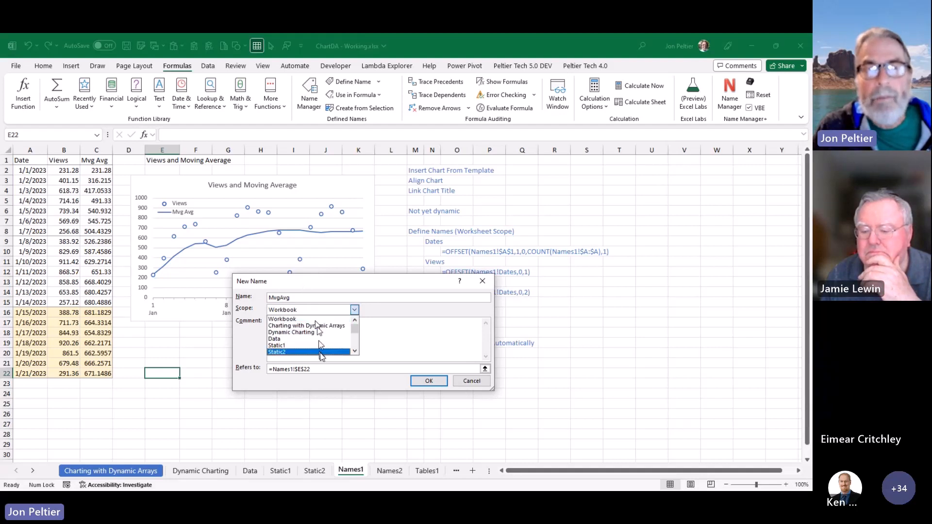
pyautogui.click(355, 343)
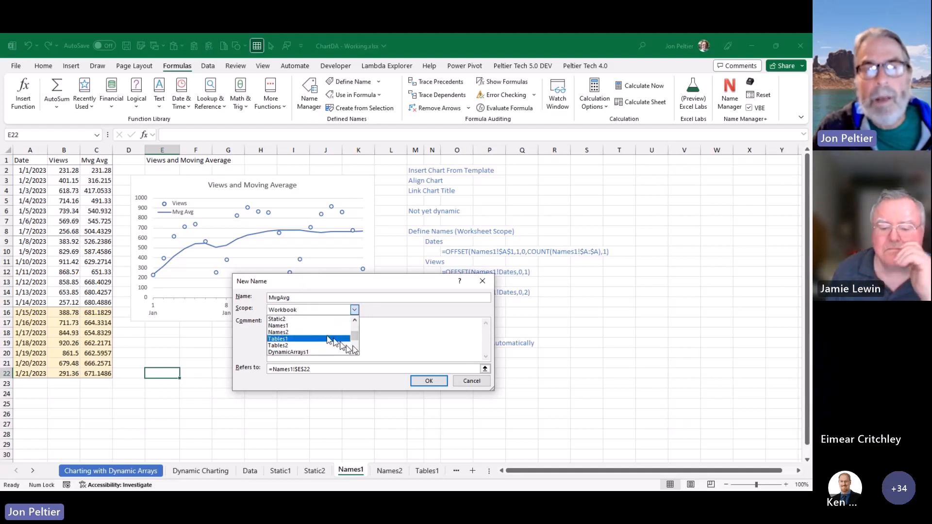
pyautogui.click(319, 326)
# Step: Set the MvgAvg reference to =OFFSET(Names1!Dates,0,2) and create the name
pyautogui.moveTo(327, 368); pyautogui.dragTo(218, 359)
pyautogui.hotkey('ctrl', 'v')
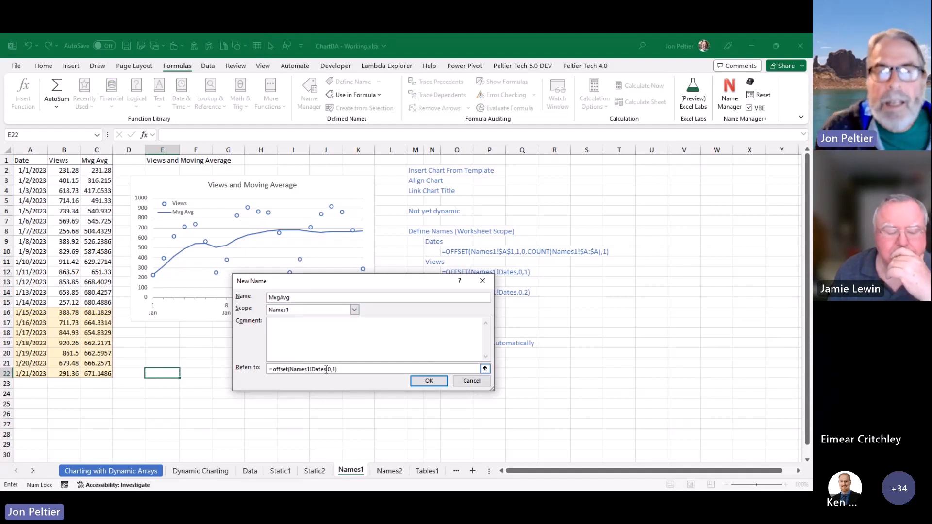
pyautogui.press('BackSpace')
pyautogui.write('2')
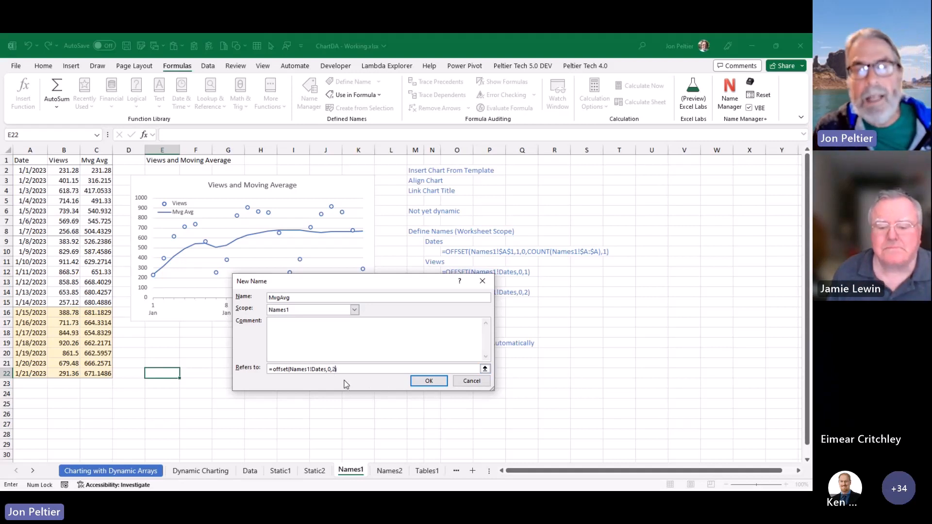
pyautogui.click(426, 381)
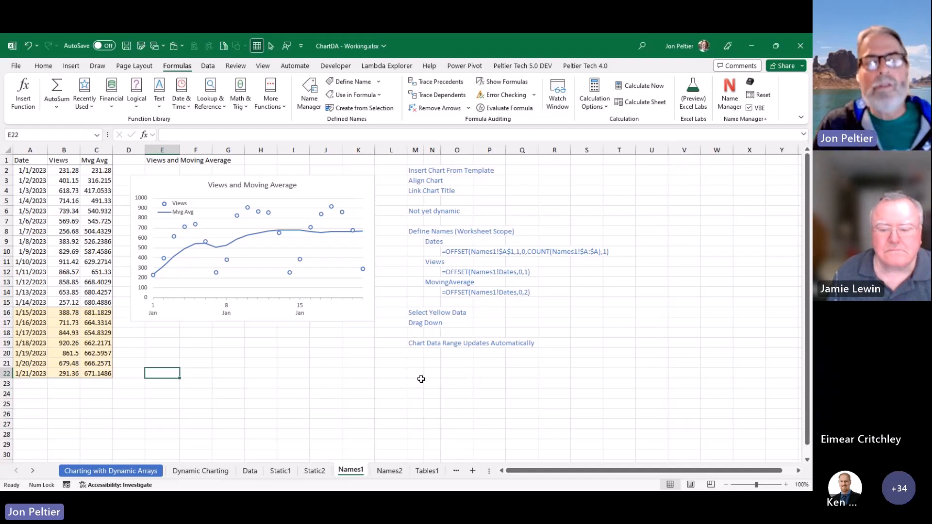
# Step: In the chart's Views series formula, replace the date range $A$2:$A$22 with the name Dates, keeping the Names1! prefix
pyautogui.moveTo(238, 223)
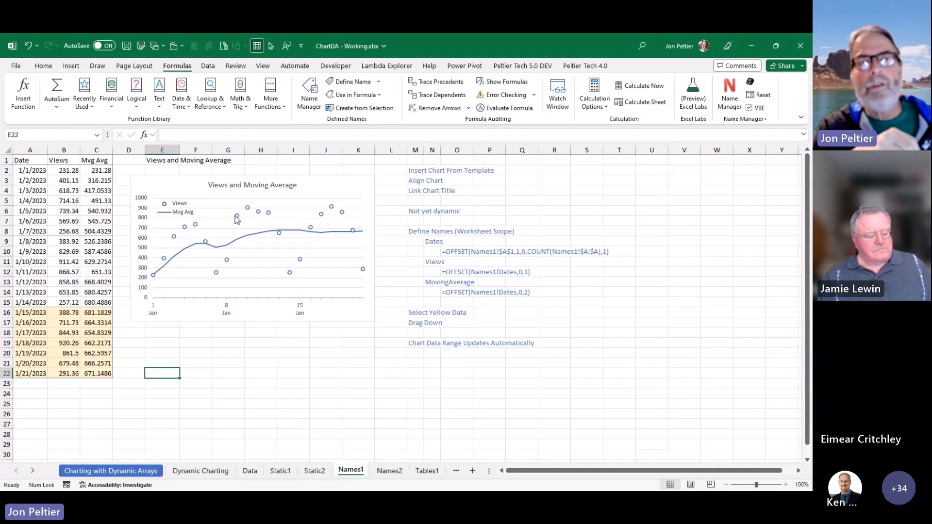
pyautogui.click(236, 217)
pyautogui.click(237, 219)
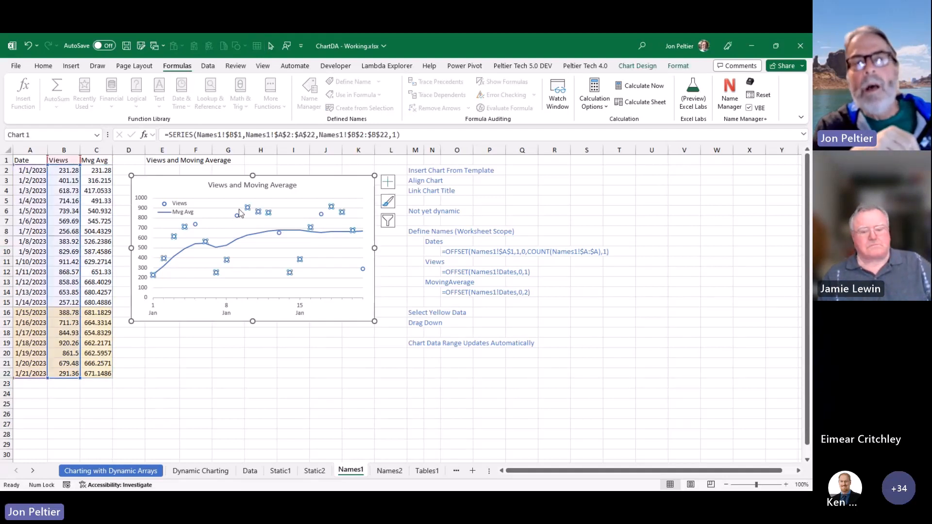
pyautogui.click(295, 135)
pyautogui.doubleClick(298, 135)
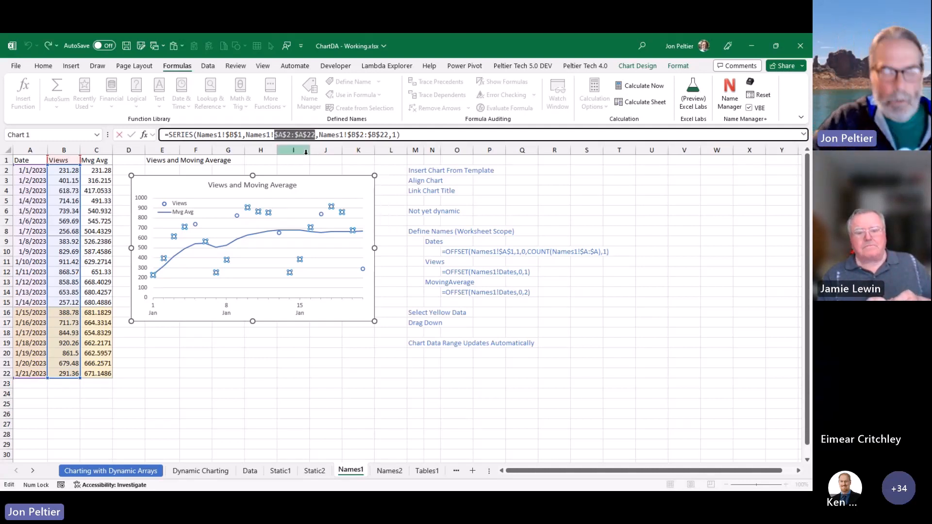
pyautogui.write('dates')
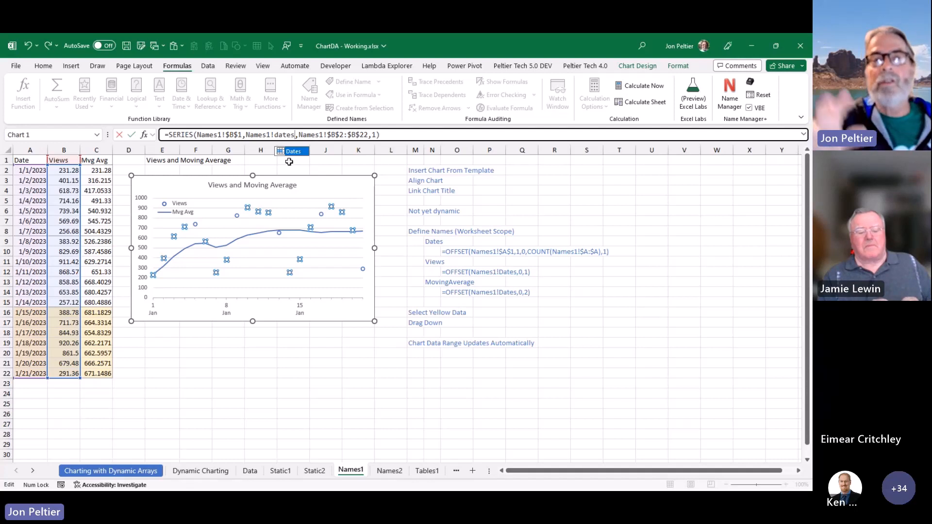
# Step: Replace the values range $B$2:$B$22 in the Views series formula with the name Views and commit the formula
pyautogui.press('Right')
pyautogui.press('Right')
pyautogui.press('Right')
pyautogui.press('Right')
pyautogui.press('Right')
pyautogui.press('Right')
pyautogui.press('Right')
pyautogui.press('Right')
pyautogui.hotkey('shift', 'Right')
pyautogui.hotkey('shift', 'Right')
pyautogui.hotkey('shift', 'Right')
pyautogui.hotkey('shift', 'Right')
pyautogui.hotkey('shift', 'Right')
pyautogui.hotkey('shift', 'Right')
pyautogui.hotkey('shift', 'Right')
pyautogui.hotkey('shift', 'Right')
pyautogui.hotkey('shift', 'Right')
pyautogui.hotkey('shift', 'Right')
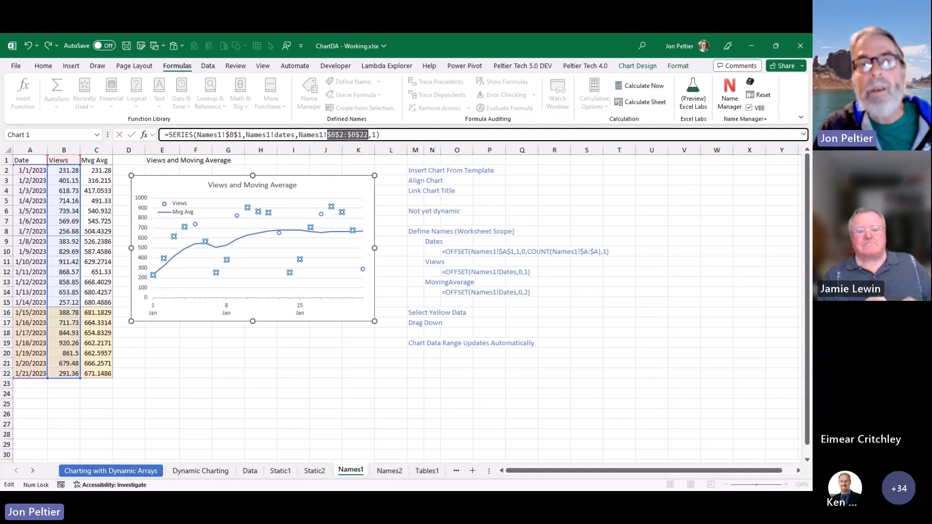
pyautogui.write('va')
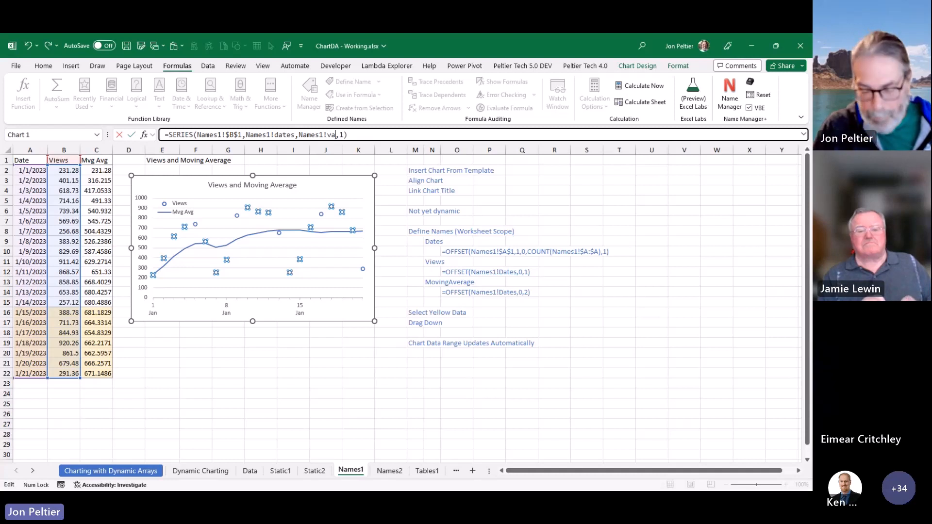
pyautogui.write('lues')
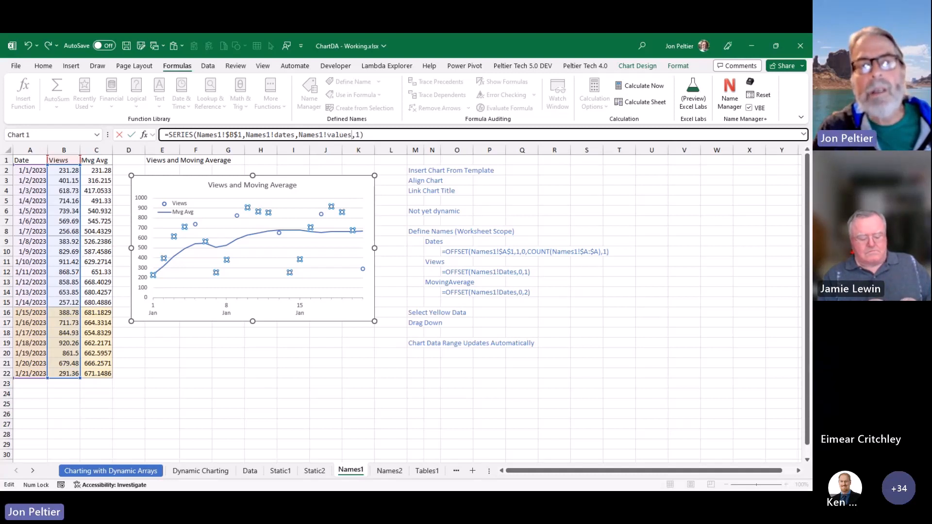
pyautogui.press('BackSpace')
pyautogui.press('BackSpace')
pyautogui.press('BackSpace')
pyautogui.press('BackSpace')
pyautogui.press('BackSpace')
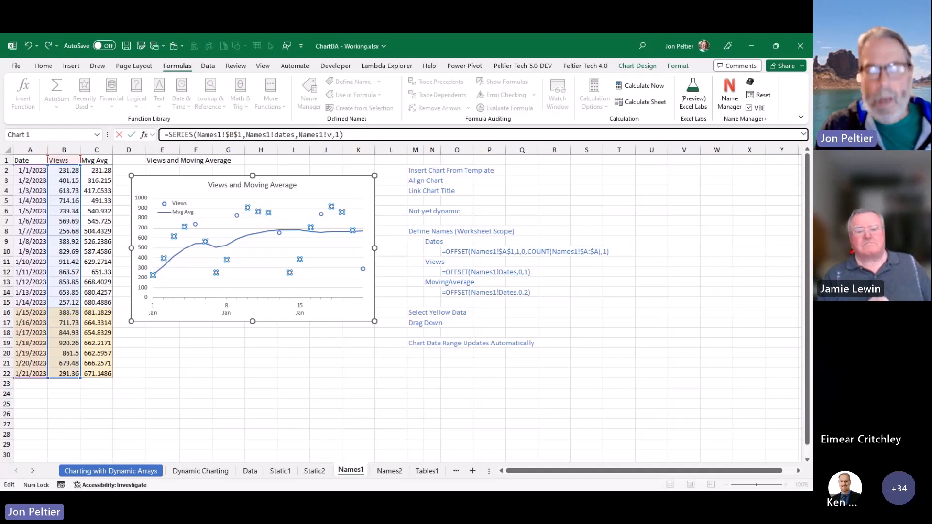
pyautogui.write('iews')
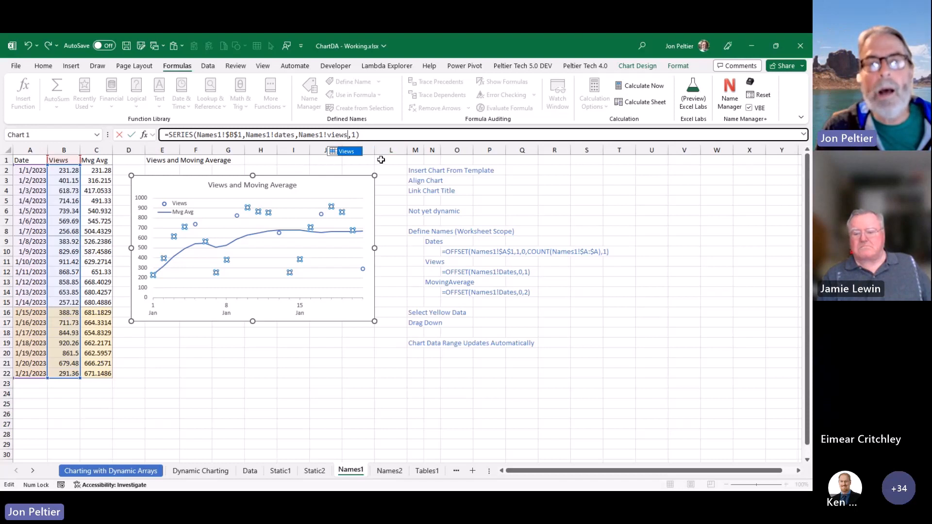
pyautogui.press('Return')
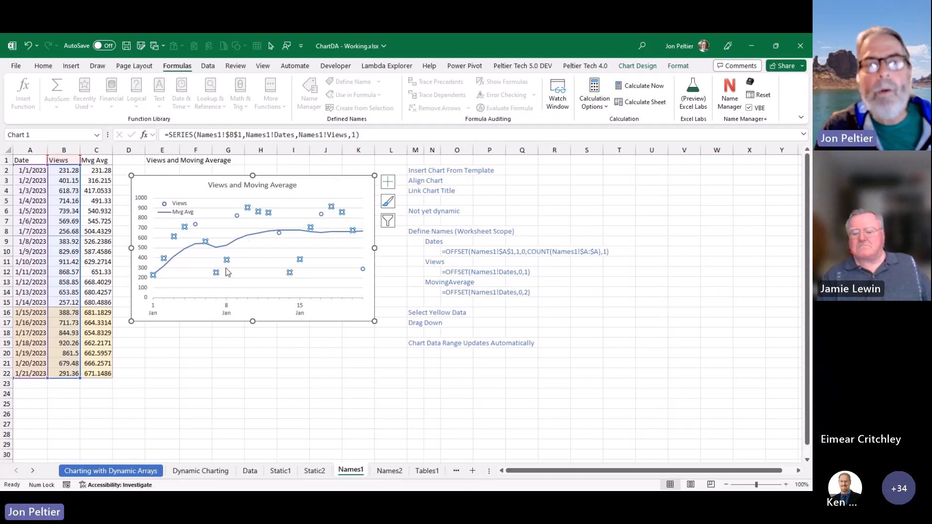
# Step: Replace the values range $C$2:$C$22 in the Mvg Avg series formula with the name MvgAvg, commit it and deselect the chart
pyautogui.click(241, 240)
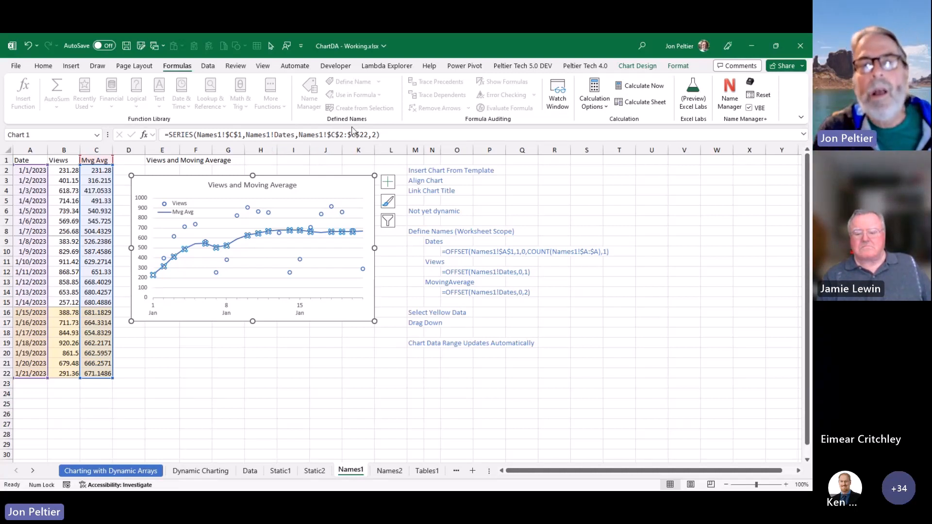
pyautogui.doubleClick(335, 134)
pyautogui.moveTo(335, 134); pyautogui.dragTo(363, 134)
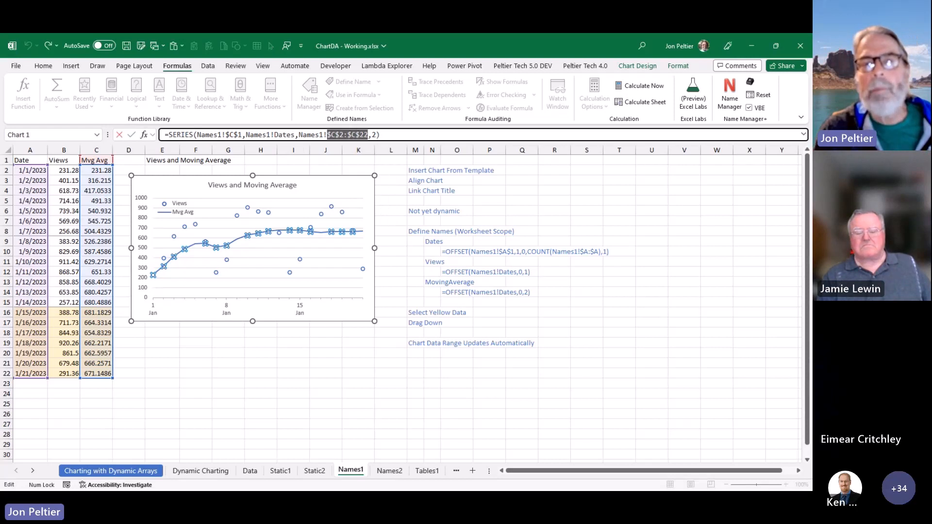
pyautogui.write('mvgav')
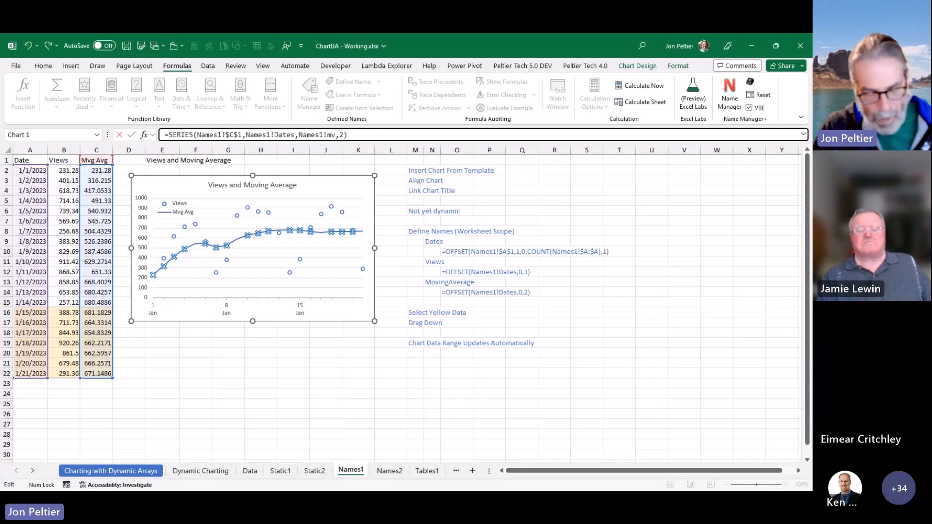
pyautogui.write('g')
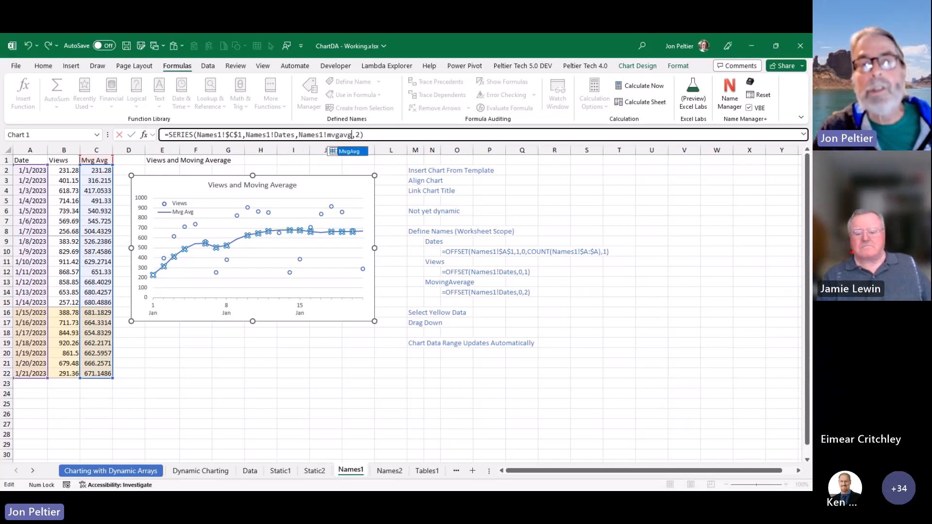
pyautogui.press('Return')
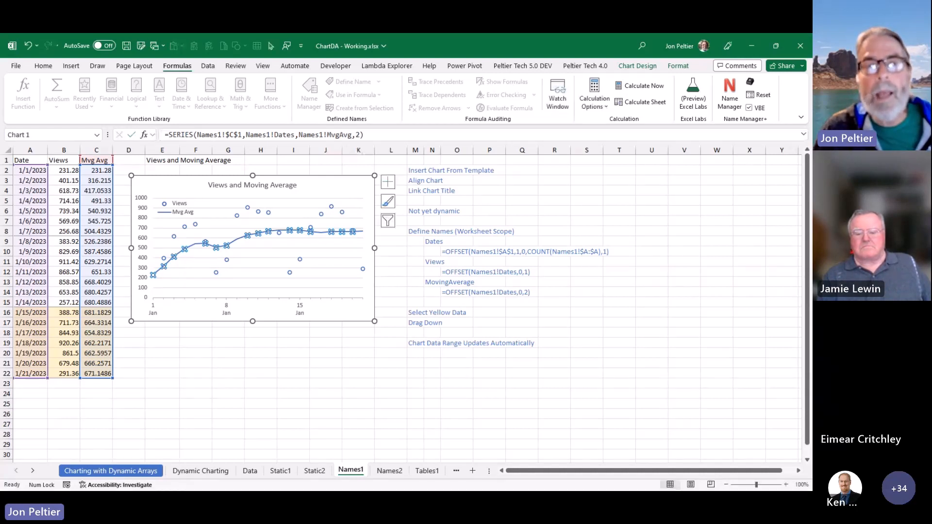
pyautogui.click(406, 161)
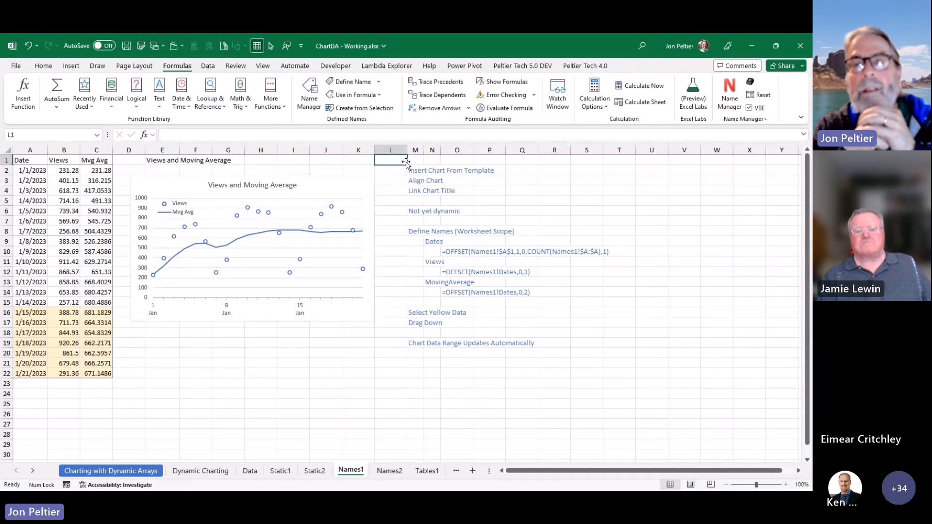
pyautogui.click(579, 68)
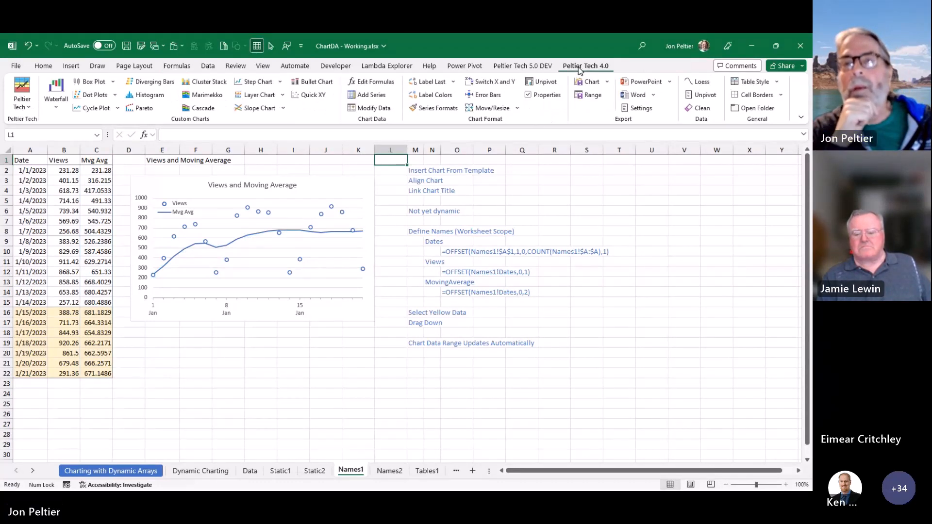
pyautogui.click(539, 67)
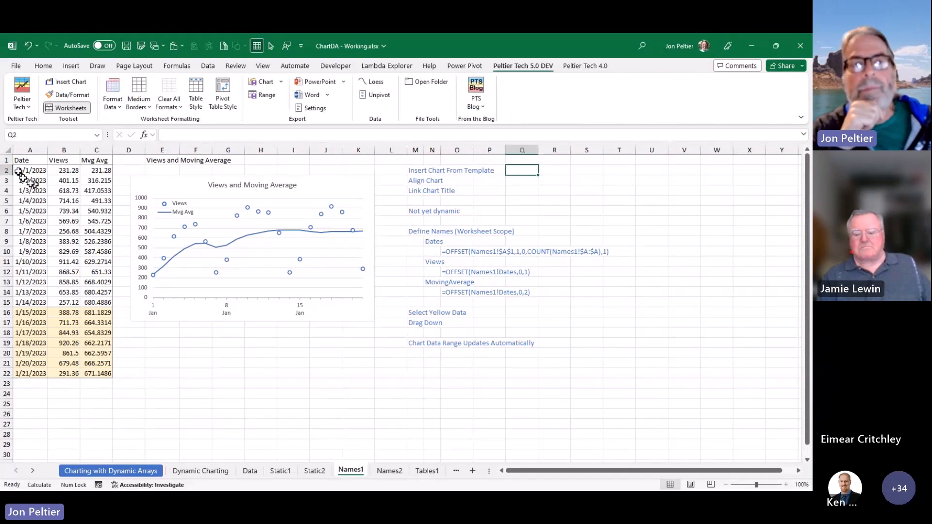
pyautogui.click(28, 160)
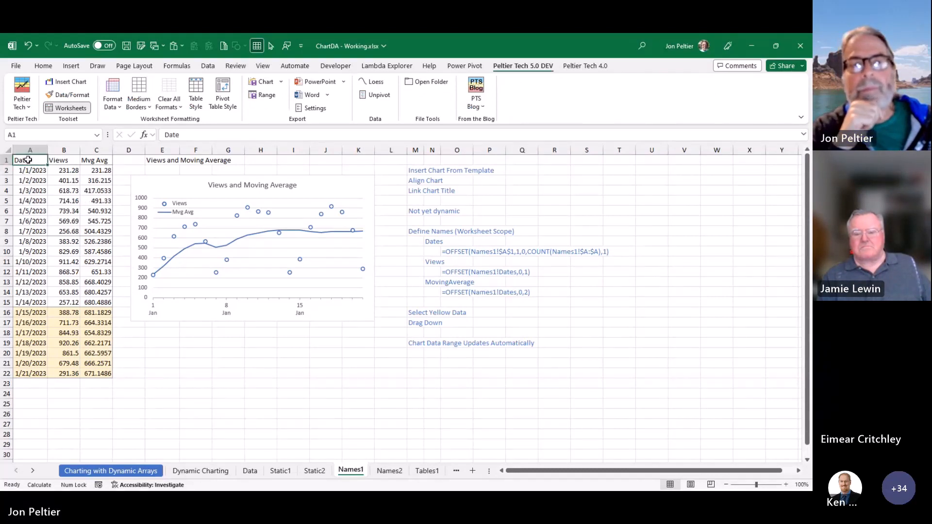
# Step: Check the Views series formula and the source ranges highlighted in the sheet for the whole chart
pyautogui.click(272, 217)
pyautogui.click(272, 217)
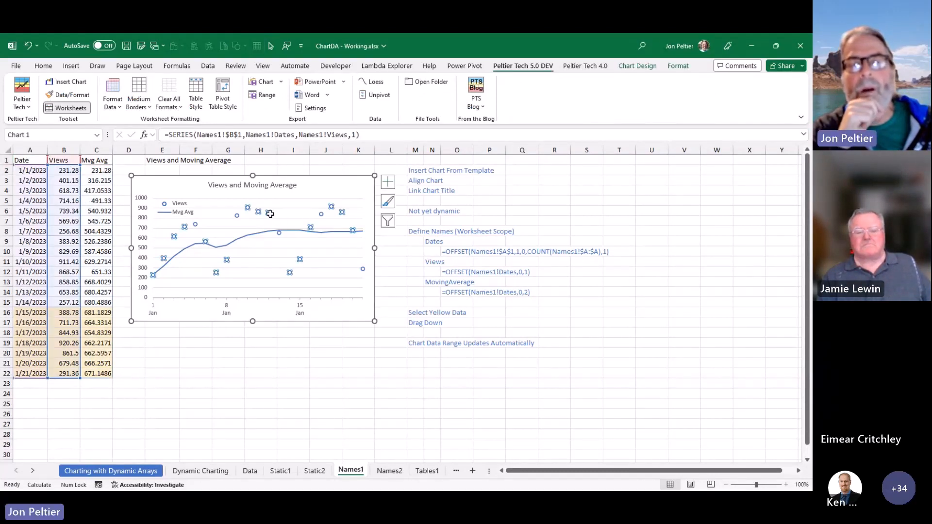
pyautogui.click(327, 232)
pyautogui.click(39, 161)
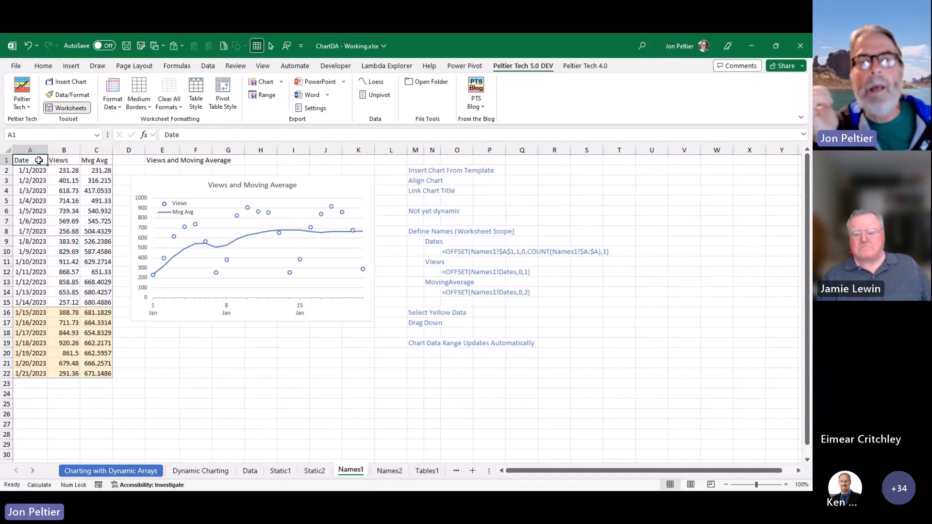
pyautogui.moveTo(329, 238)
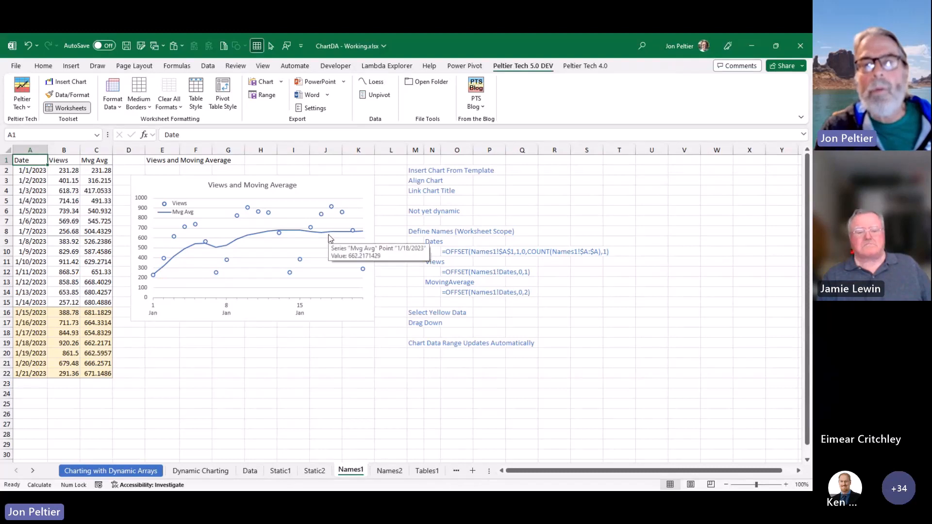
pyautogui.click(312, 182)
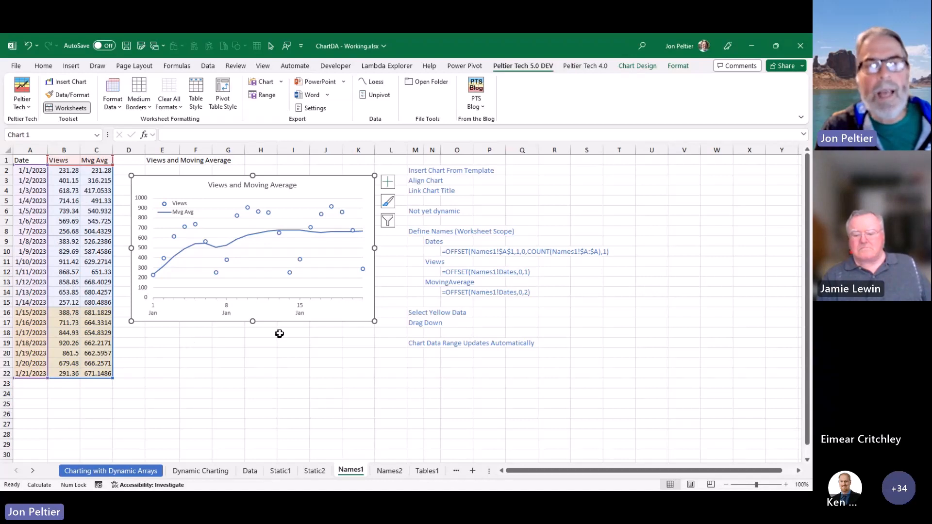
# Step: Extend the yellow data in A16:C22 down through row 29 and select the added Views cells B23:B29
pyautogui.moveTo(32, 315); pyautogui.dragTo(105, 448)
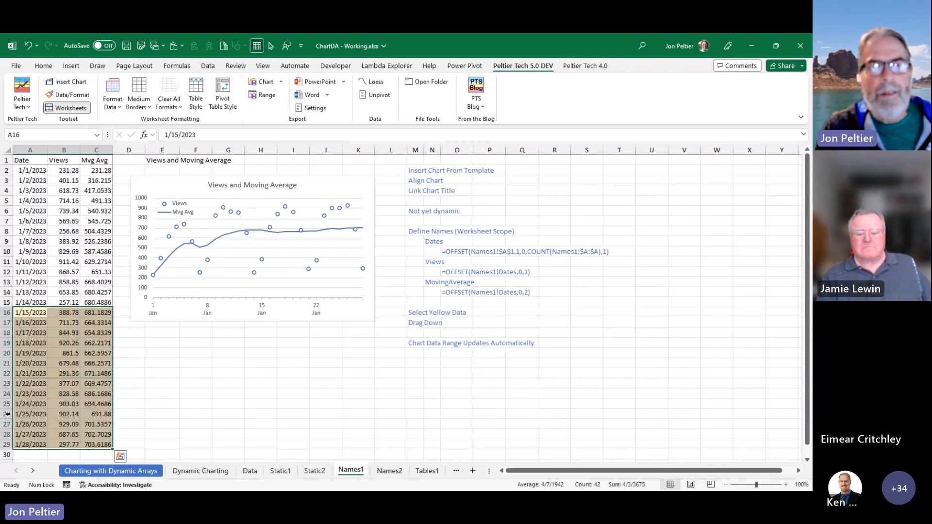
pyautogui.moveTo(67, 384); pyautogui.dragTo(68, 443)
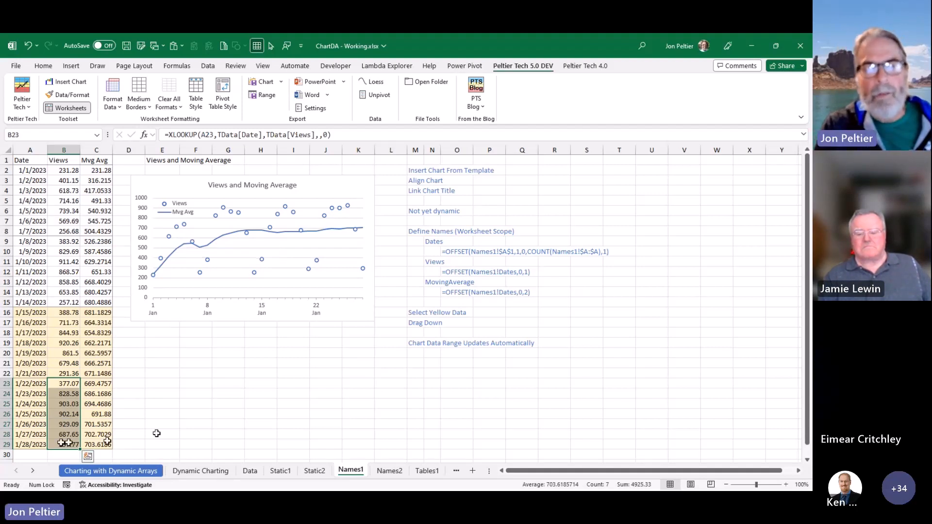
# Step: Look at the Names2 and Tables1 worksheets and return to Names1
pyautogui.click(389, 471)
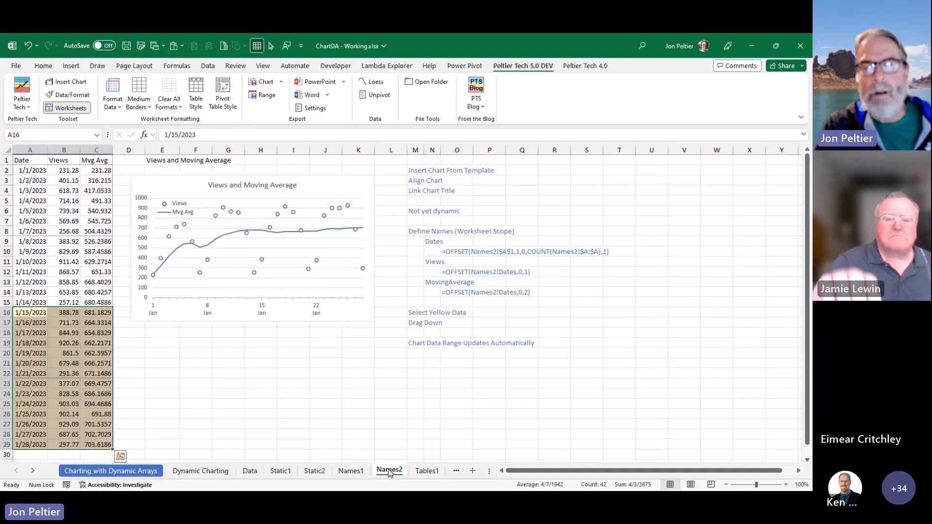
pyautogui.click(415, 472)
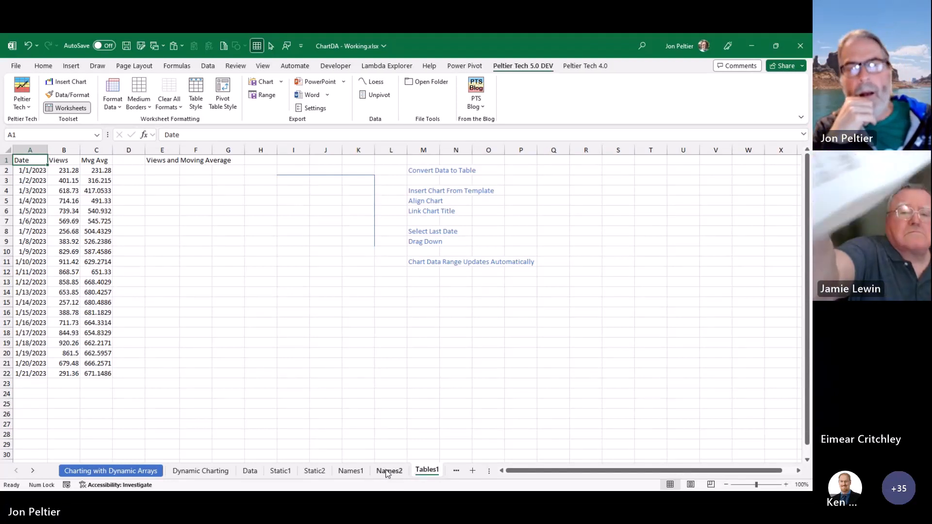
pyautogui.click(351, 471)
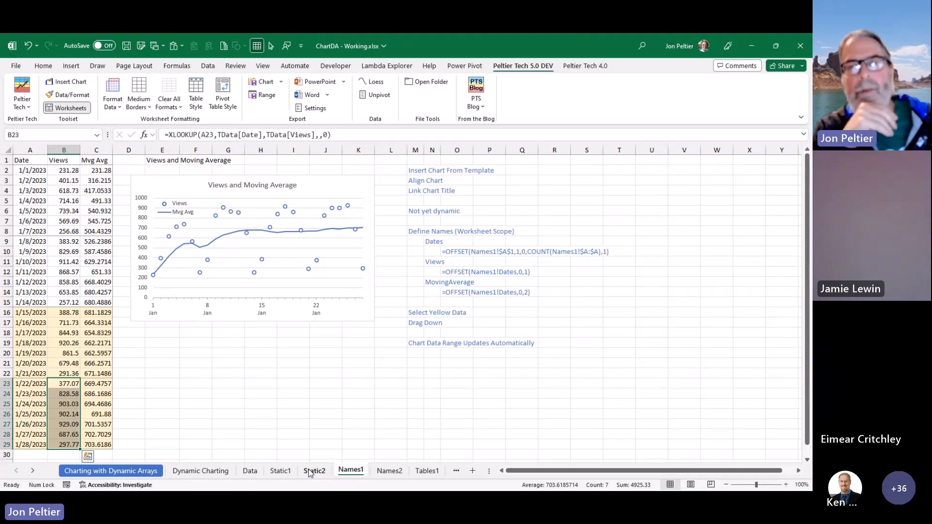
# Step: Examine the Dates OFFSET formula text on Names1 and the empty rows below the data in columns A to C
pyautogui.click(456, 256)
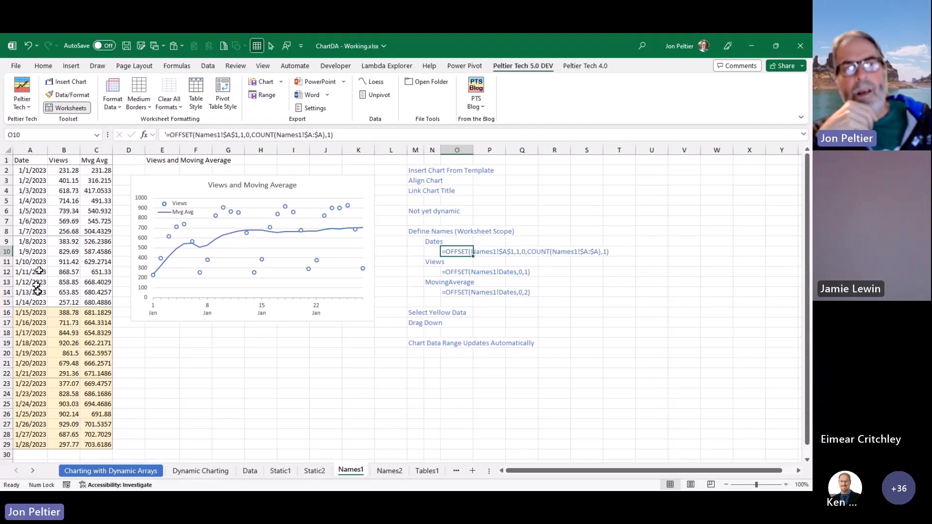
pyautogui.scroll(-6, 38, 292)
pyautogui.scroll(-3, 34, 301)
pyautogui.moveTo(31, 314); pyautogui.dragTo(125, 371)
pyautogui.scroll(7, 240, 293)
pyautogui.scroll(2, 240, 293)
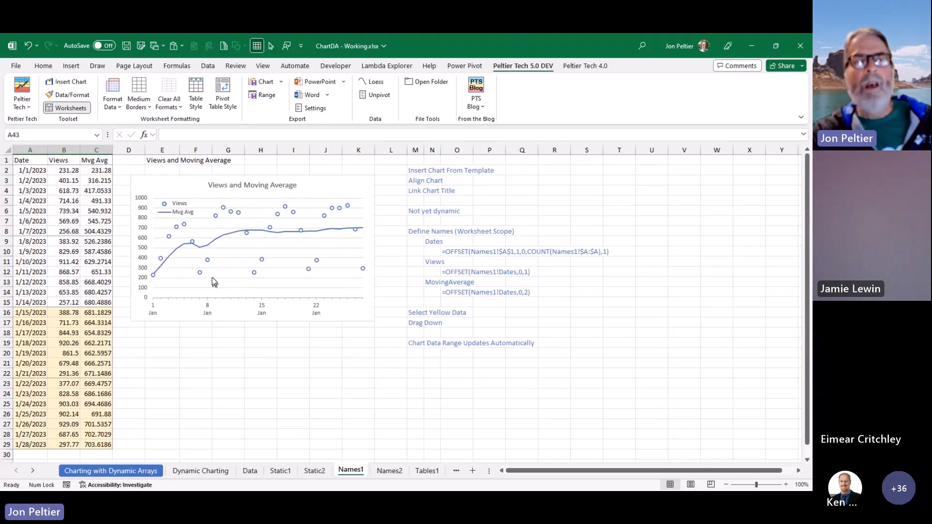
pyautogui.click(63, 190)
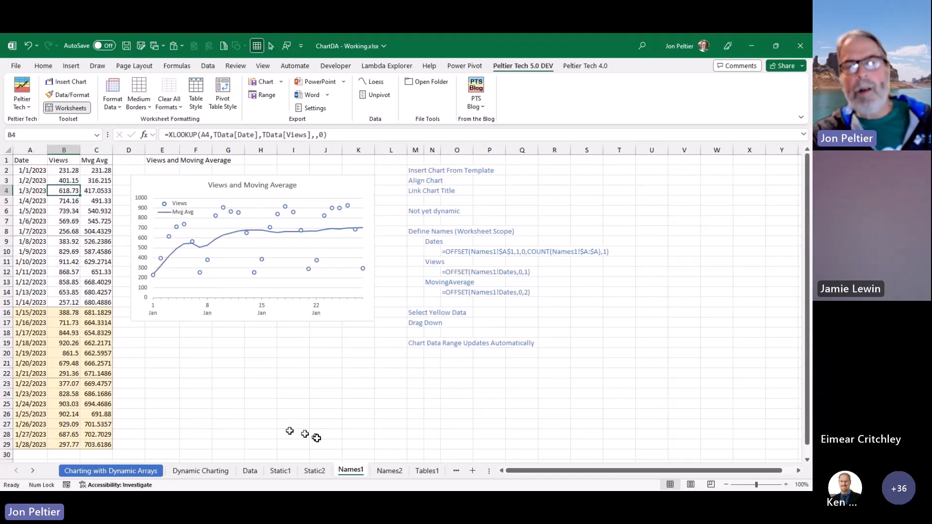
# Step: Enter the formula =2*3 in the empty cell I26 and clear the cell again
pyautogui.click(296, 415)
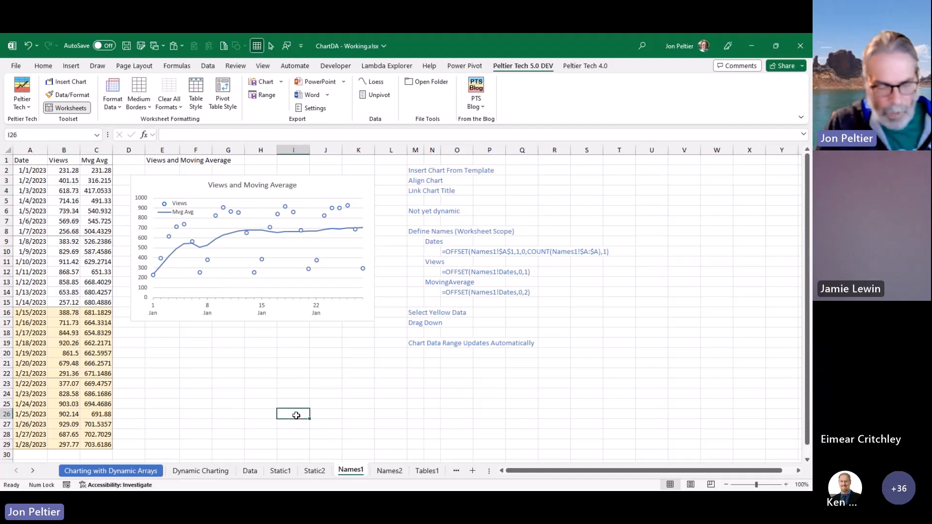
pyautogui.write('=2*3')
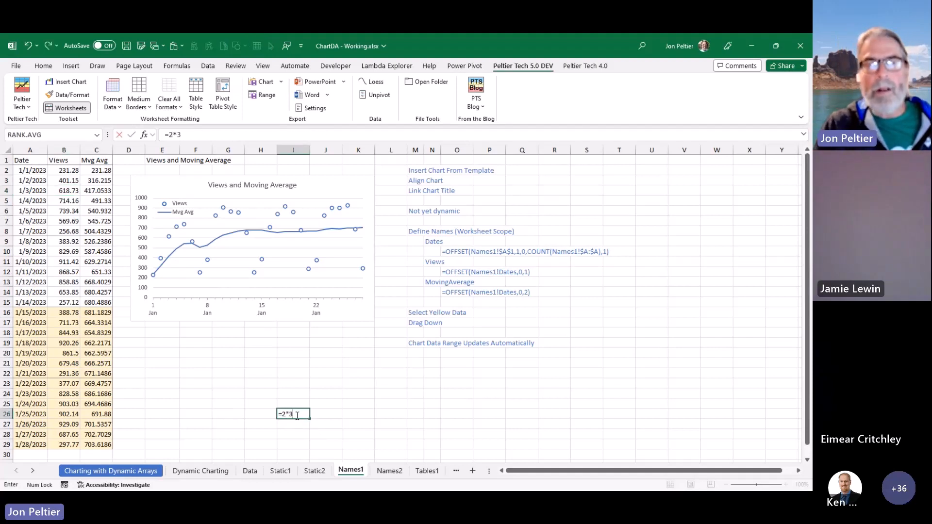
pyautogui.hotkey('ctrl', 'Return')
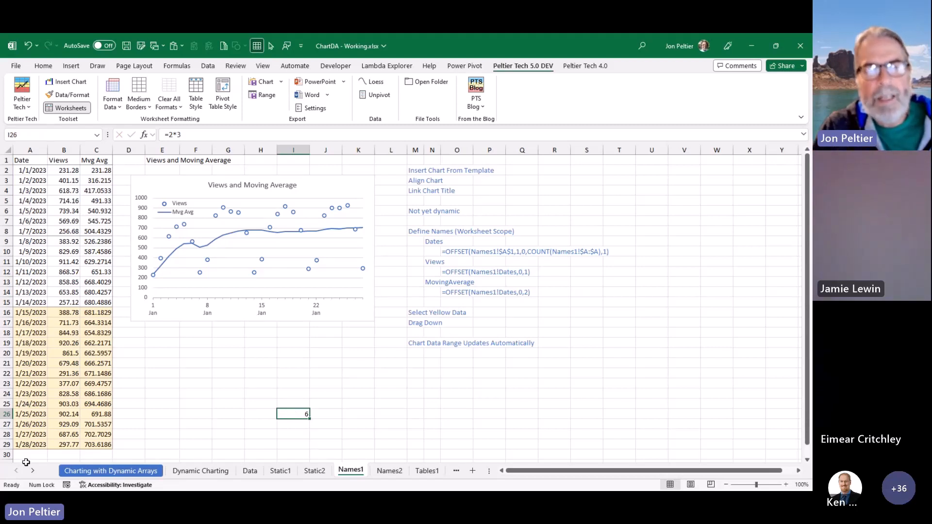
pyautogui.press('Delete')
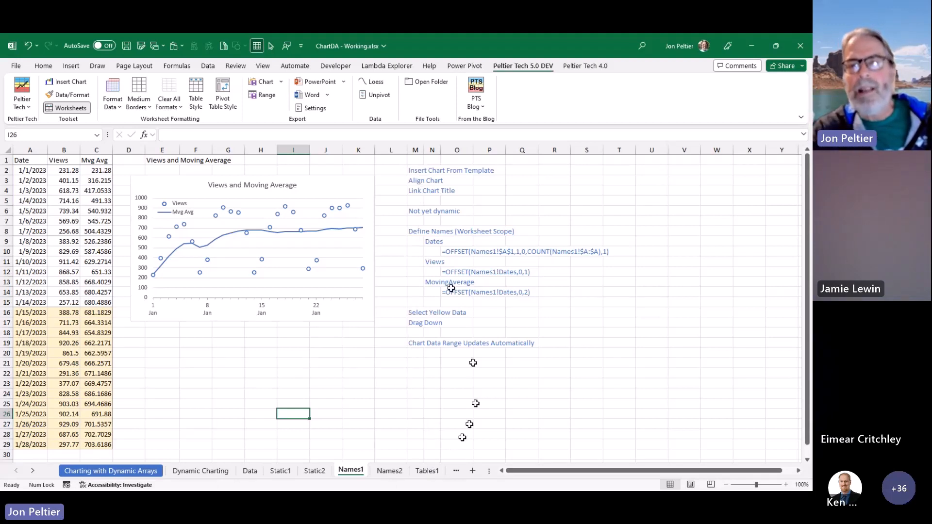
# Step: Insert a default chart from the Date, Views and Mvg Avg data on the Tables1 worksheet
pyautogui.click(426, 470)
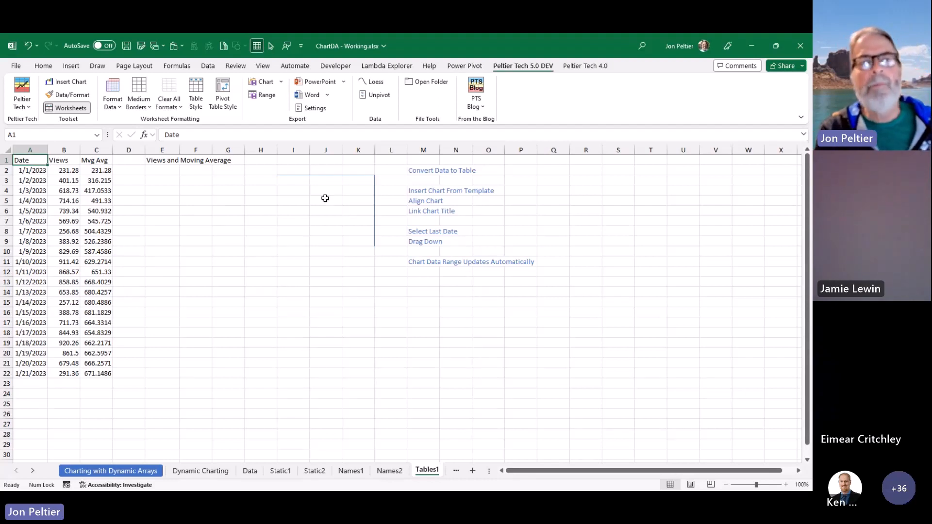
pyautogui.click(75, 189)
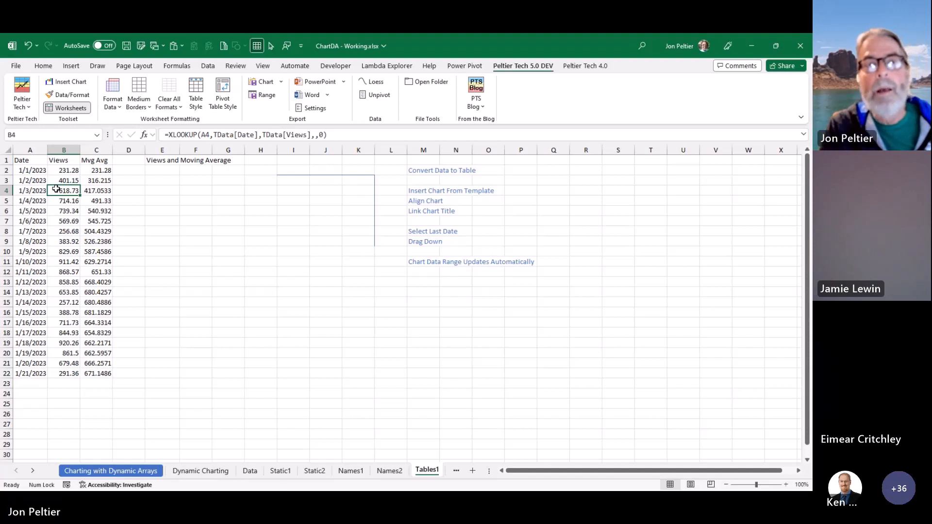
pyautogui.hotkey('alt', 'F1')
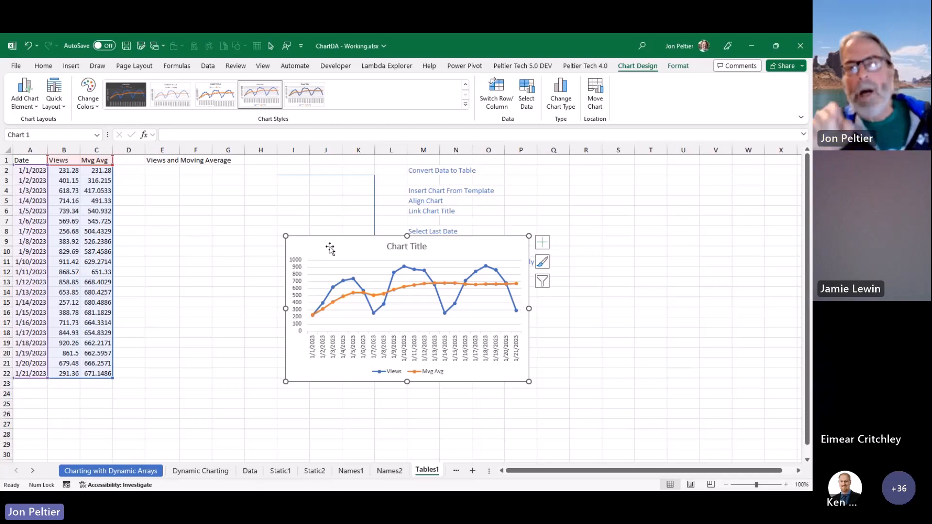
# Step: Set the VanPUG chart template as the default chart and accept the chart type dialog
pyautogui.rightClick(330, 249)
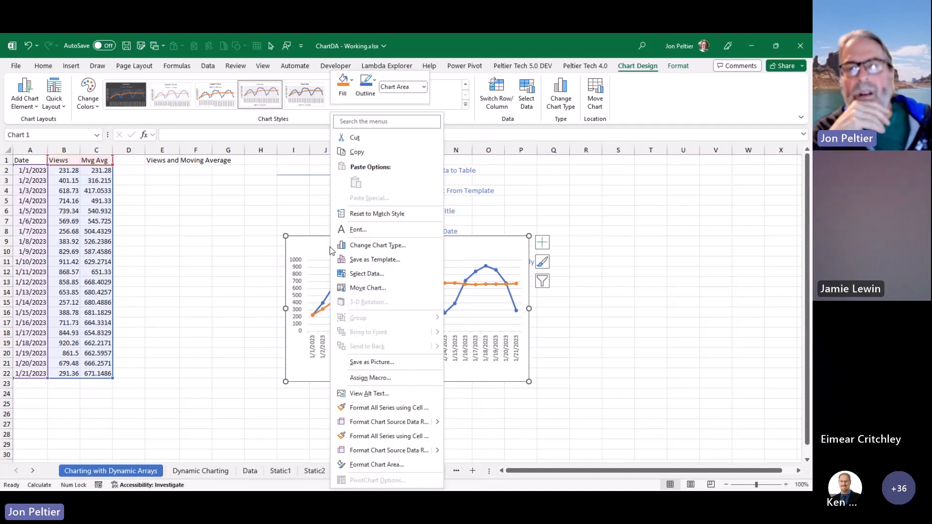
pyautogui.click(377, 245)
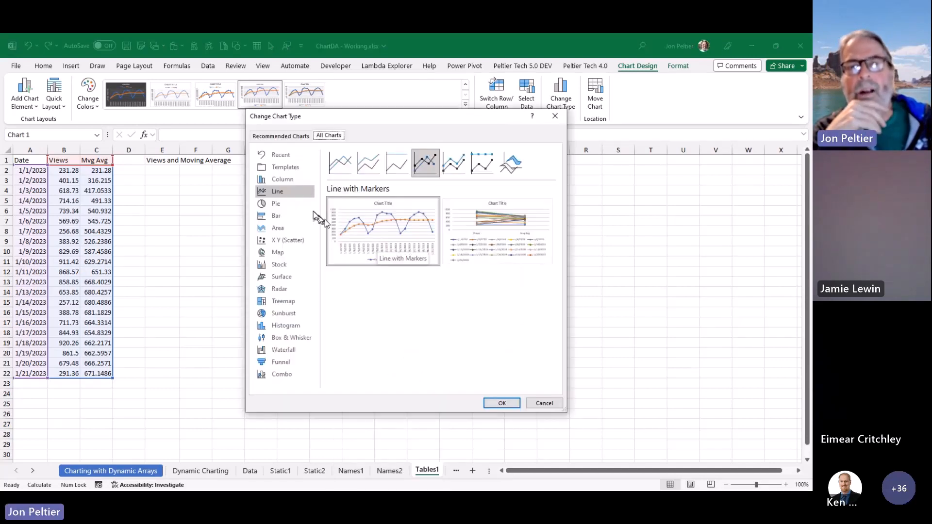
pyautogui.click(293, 171)
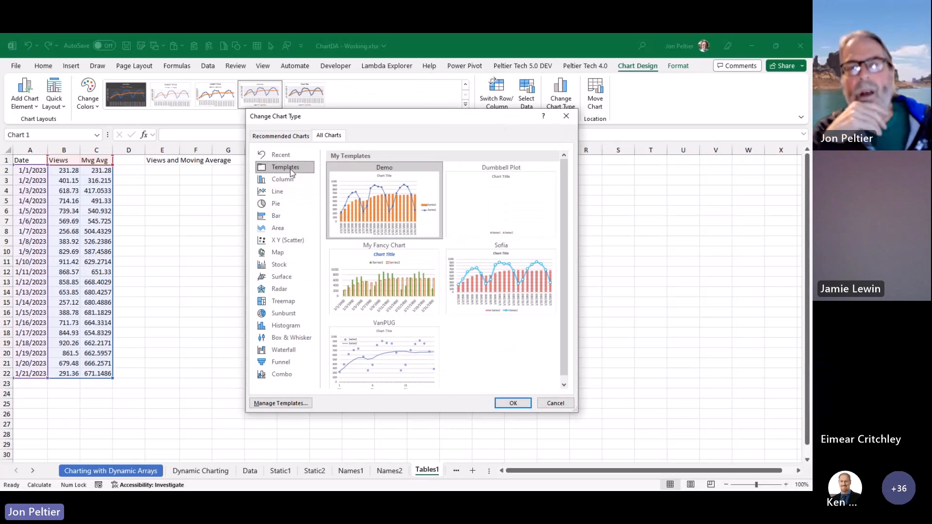
pyautogui.rightClick(392, 348)
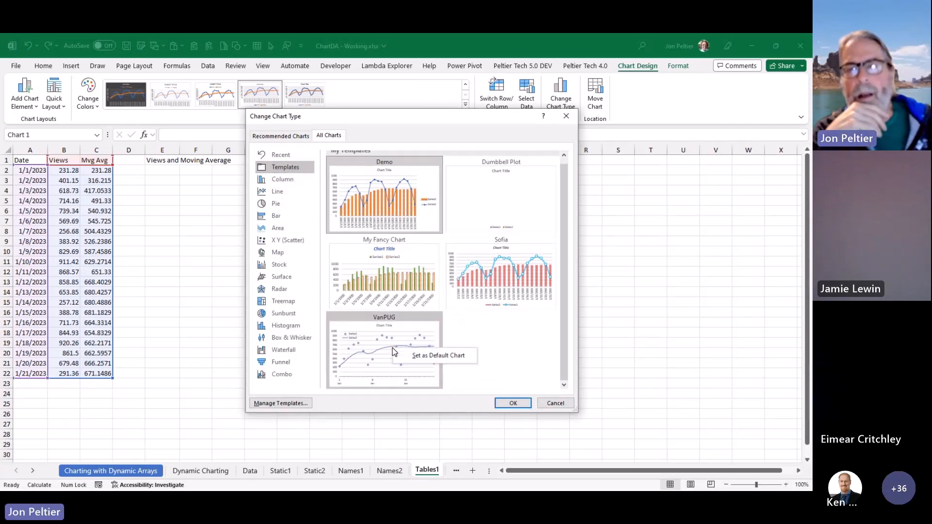
pyautogui.click(415, 357)
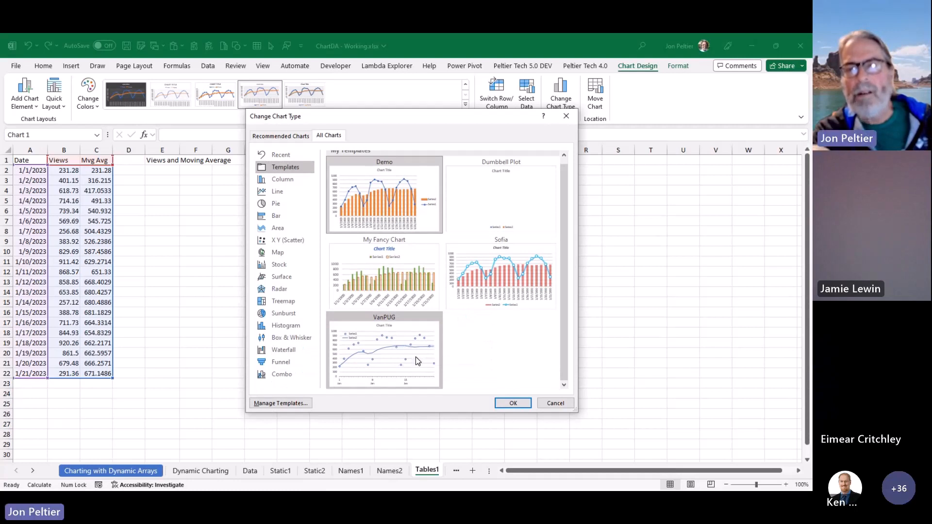
pyautogui.rightClick(404, 336)
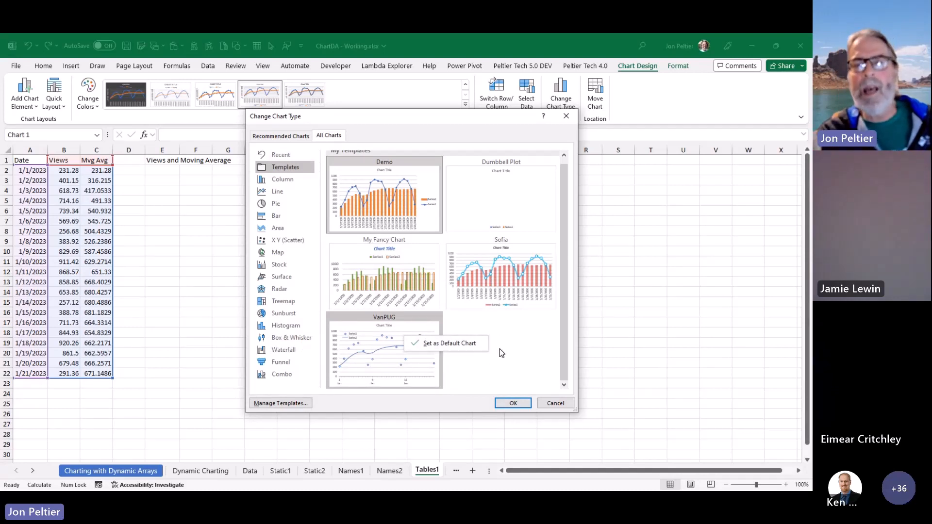
pyautogui.click(502, 402)
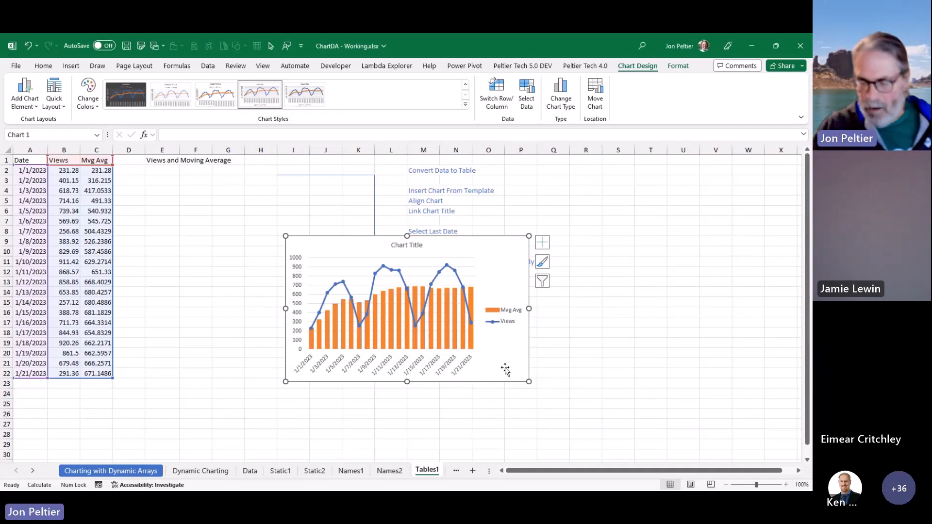
# Step: Replace the chart with a new default chart of the same data, aligned beside the data from row 2 down
pyautogui.press('Delete')
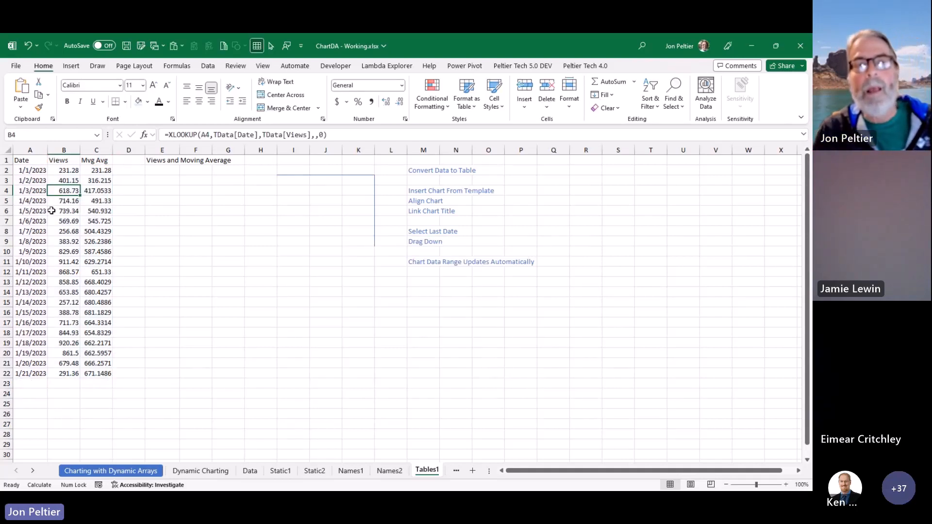
pyautogui.hotkey('alt', 'F1')
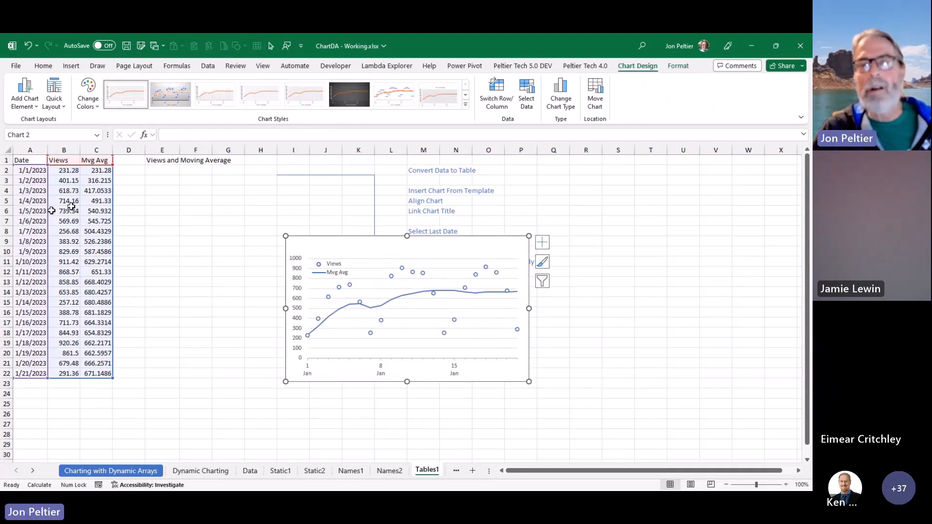
pyautogui.moveTo(510, 241)
pyautogui.mouseDown()
pyautogui.moveTo(348, 193)
pyautogui.moveTo(357, 185)
pyautogui.mouseUp()
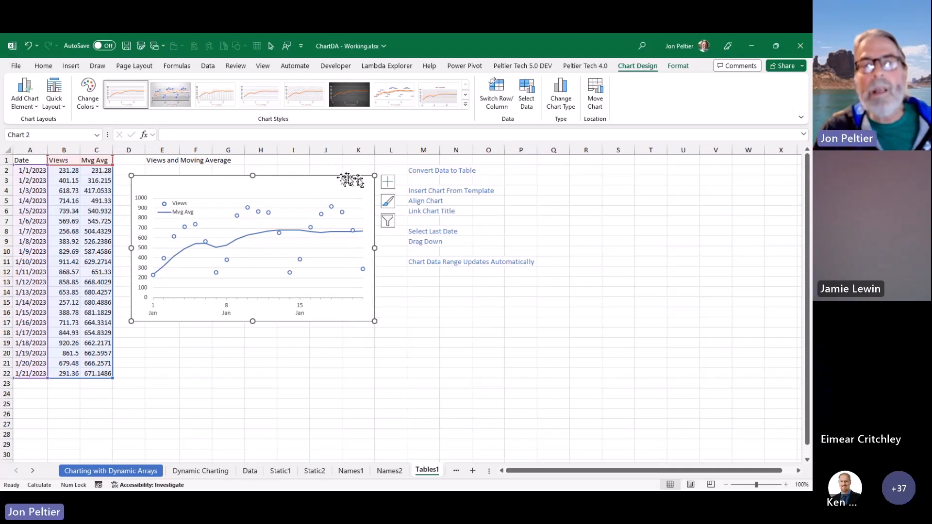
# Step: Link the chart title to cell E1 with =Tables1!$E$1 and deselect the chart
pyautogui.click(388, 182)
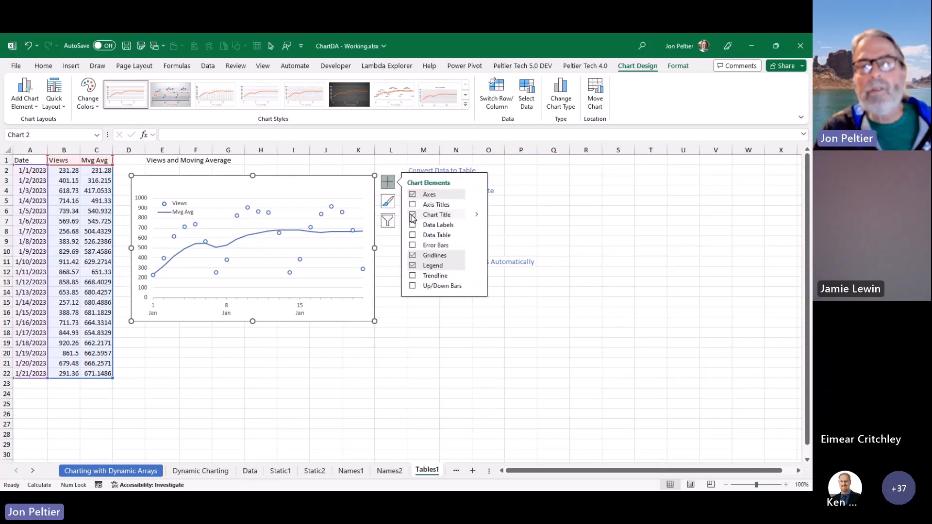
pyautogui.click(253, 185)
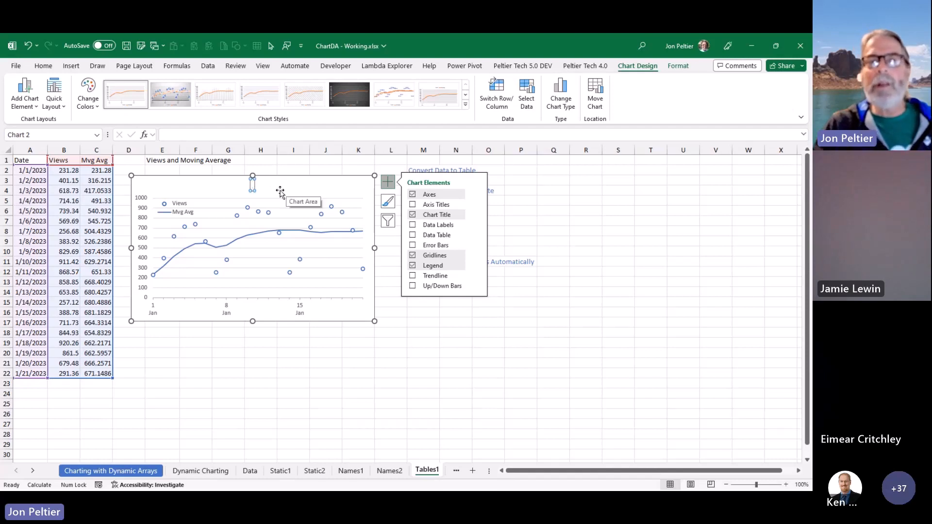
pyautogui.click(203, 135)
pyautogui.write('=')
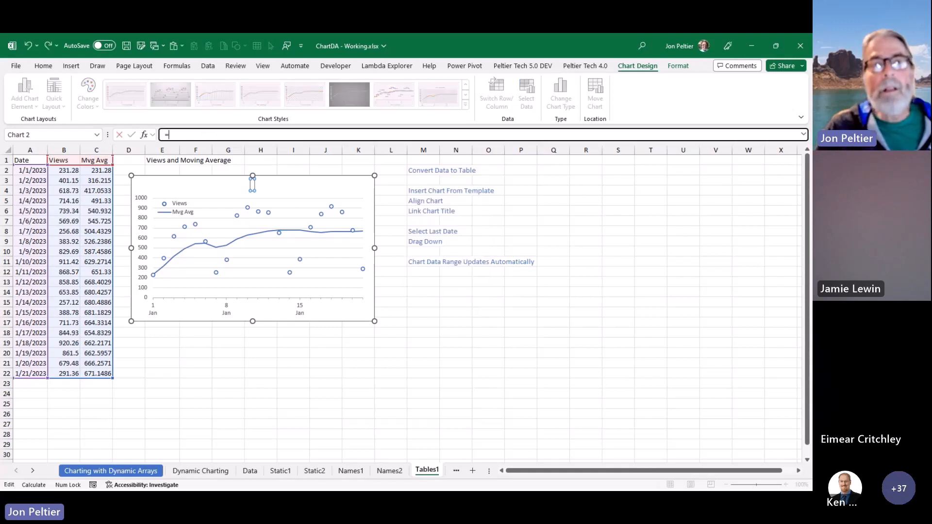
pyautogui.click(156, 164)
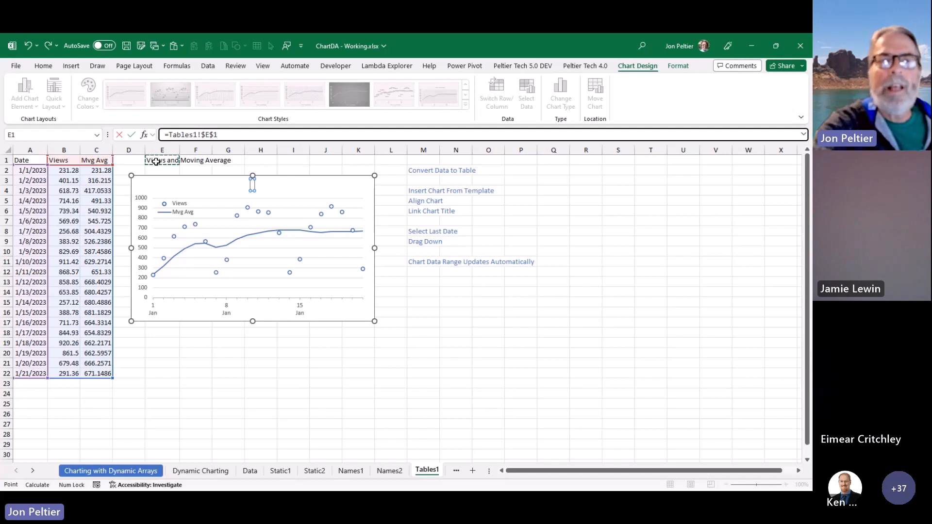
pyautogui.press('Return')
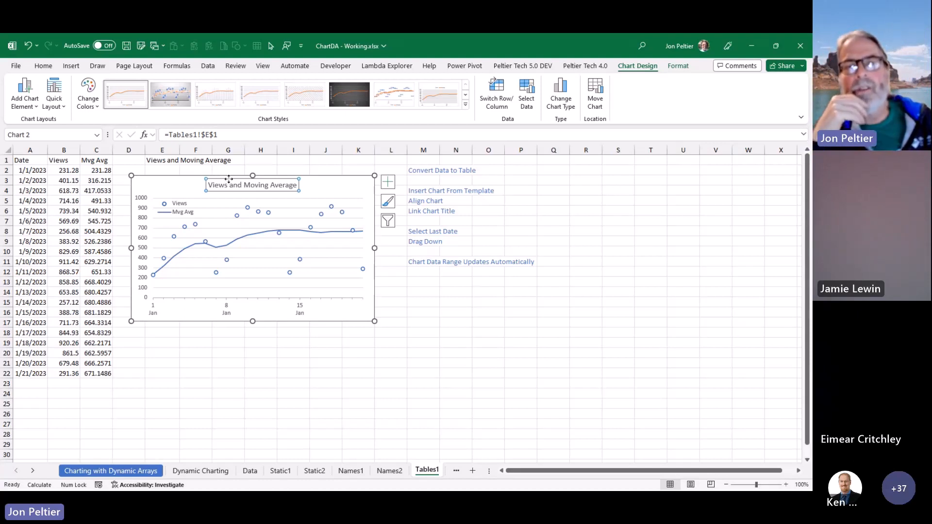
pyautogui.click(292, 161)
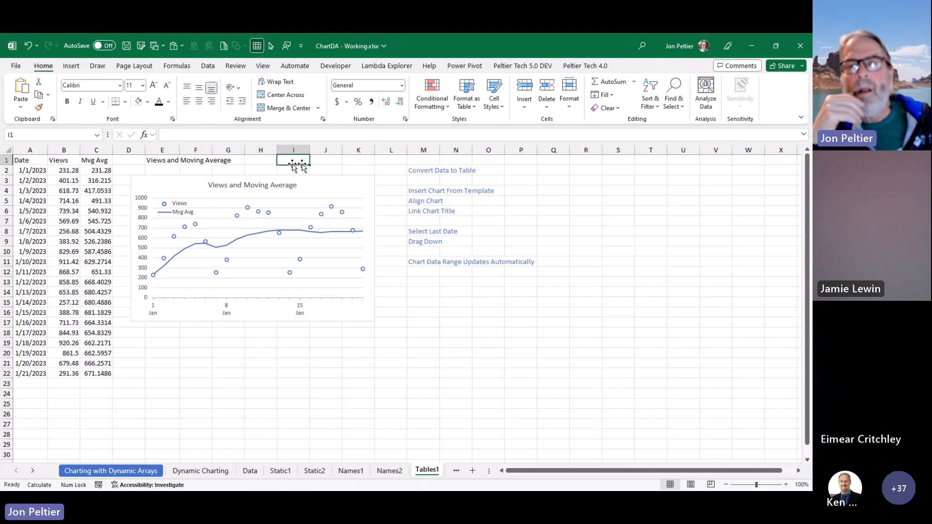
# Step: Fill the date in A22 down to A28, check the source ranges of the Mvg Avg series, and undo the fill
pyautogui.click(33, 373)
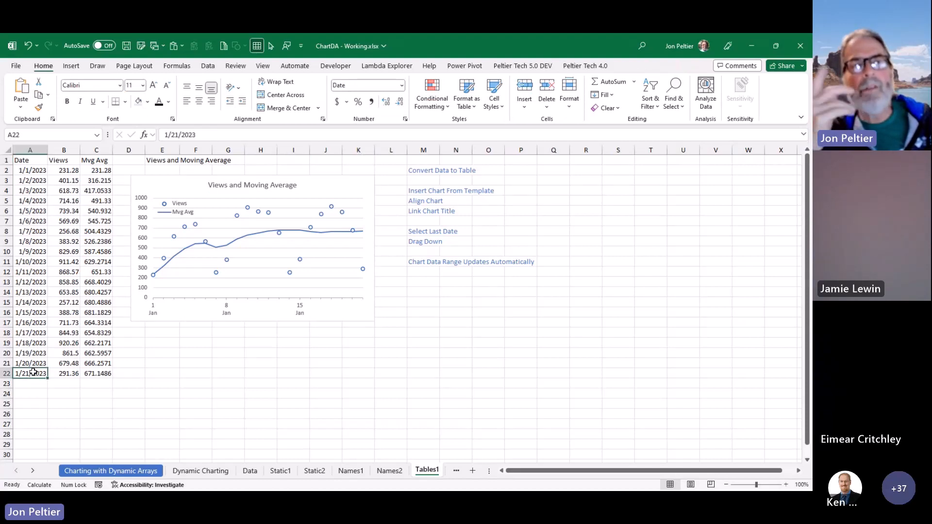
pyautogui.moveTo(47, 378); pyautogui.dragTo(41, 437)
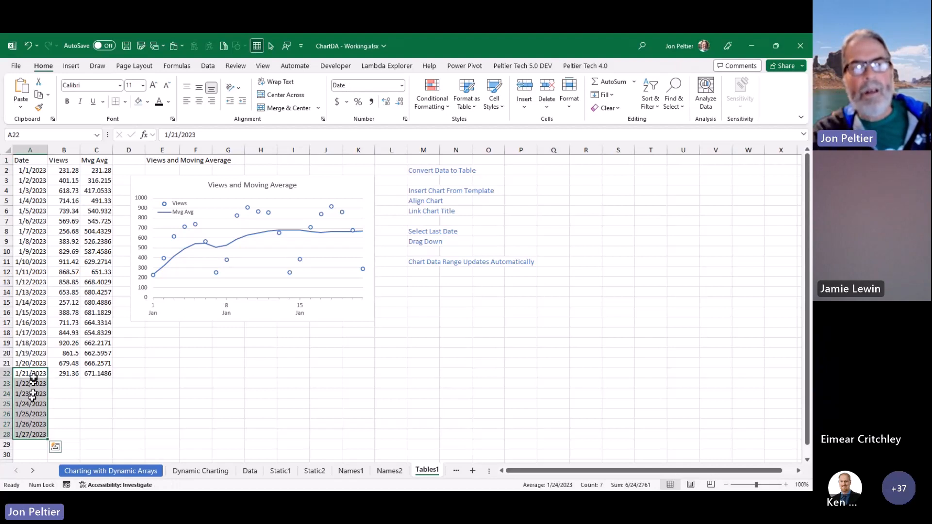
pyautogui.moveTo(62, 375); pyautogui.dragTo(99, 374)
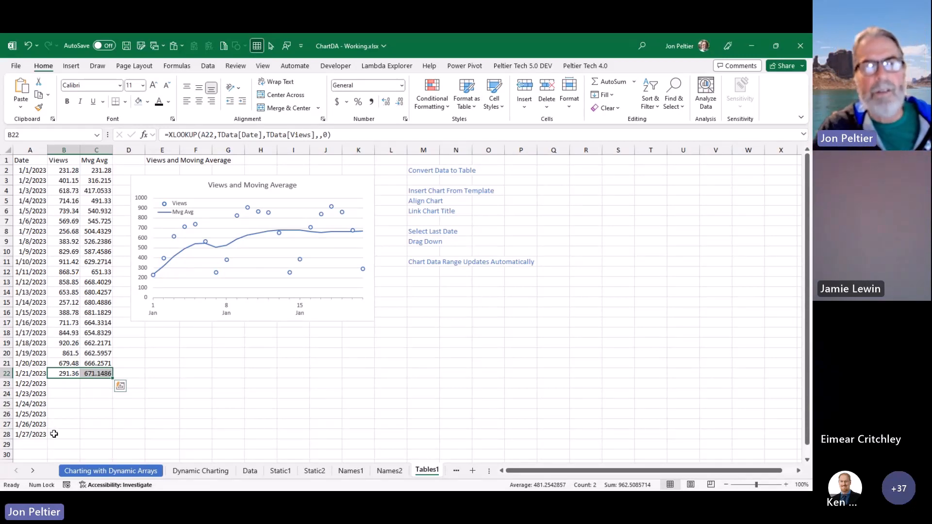
pyautogui.click(220, 249)
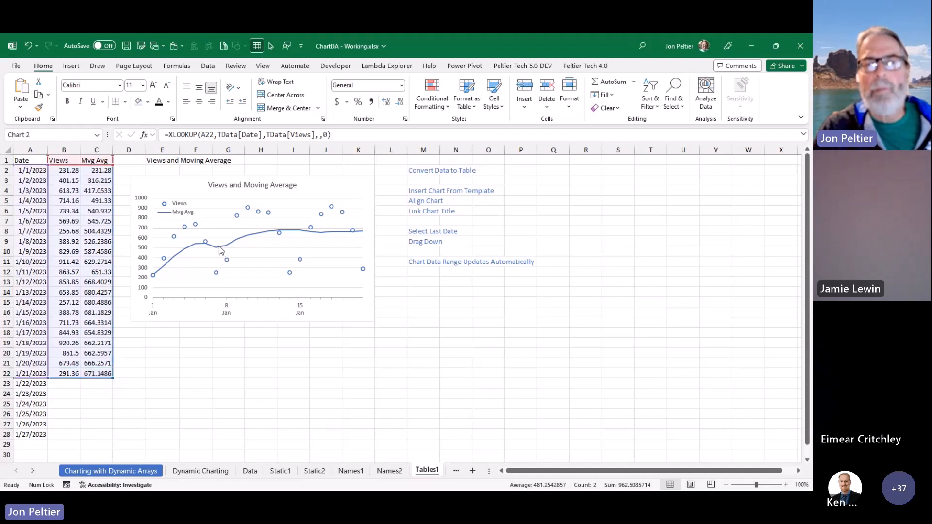
pyautogui.click(219, 246)
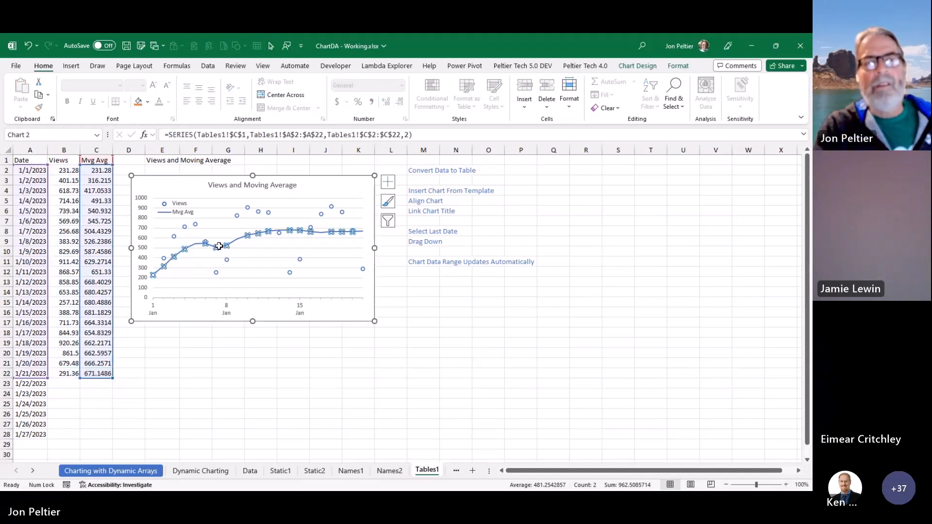
pyautogui.click(59, 412)
pyautogui.hotkey('ctrl', 'z')
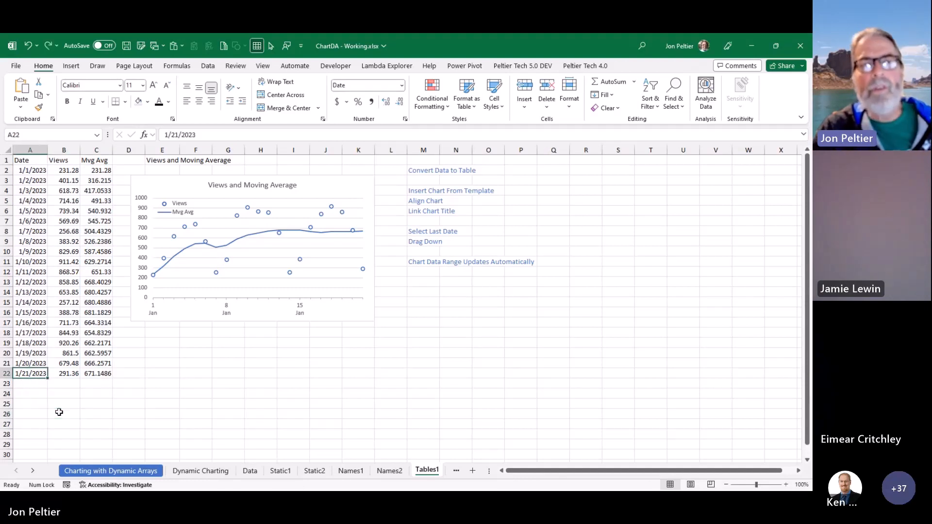
# Step: Convert the data range $A$1:$C$22 into a table with headers
pyautogui.click(67, 219)
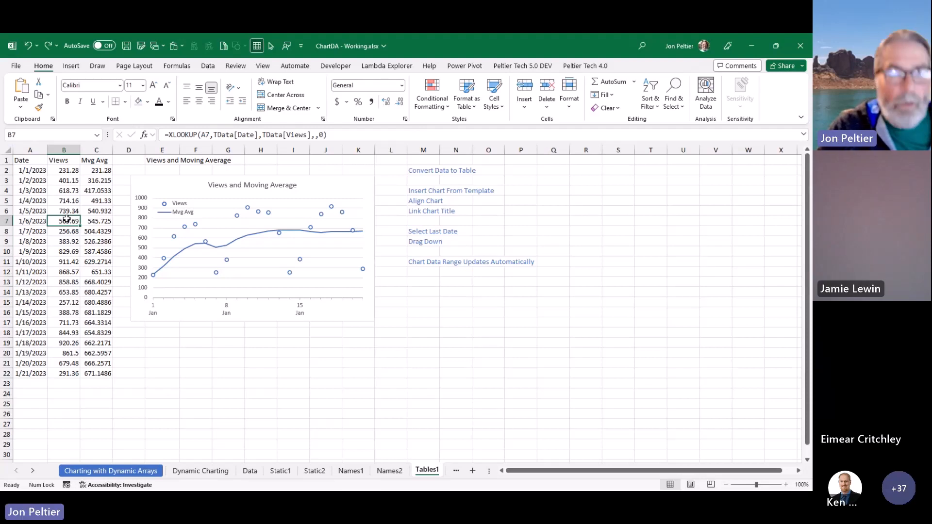
pyautogui.hotkey('ctrl', 't')
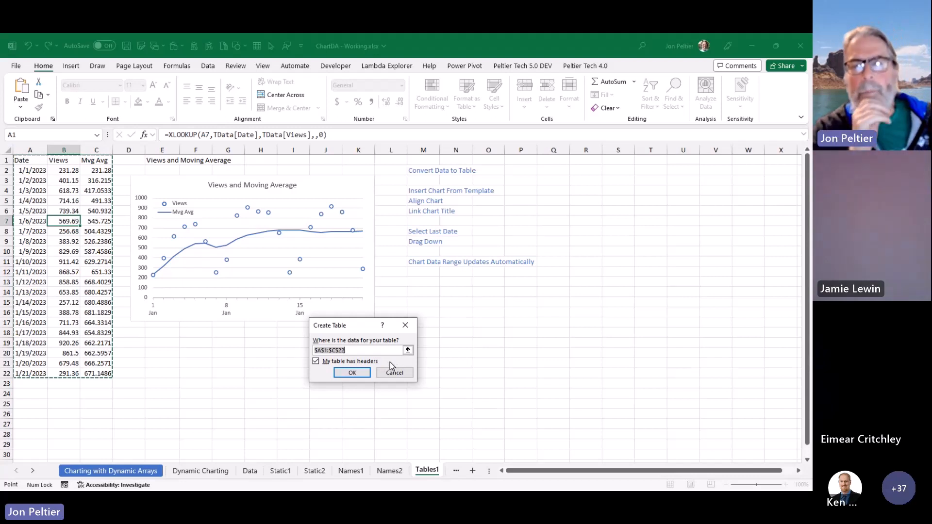
pyautogui.click(352, 373)
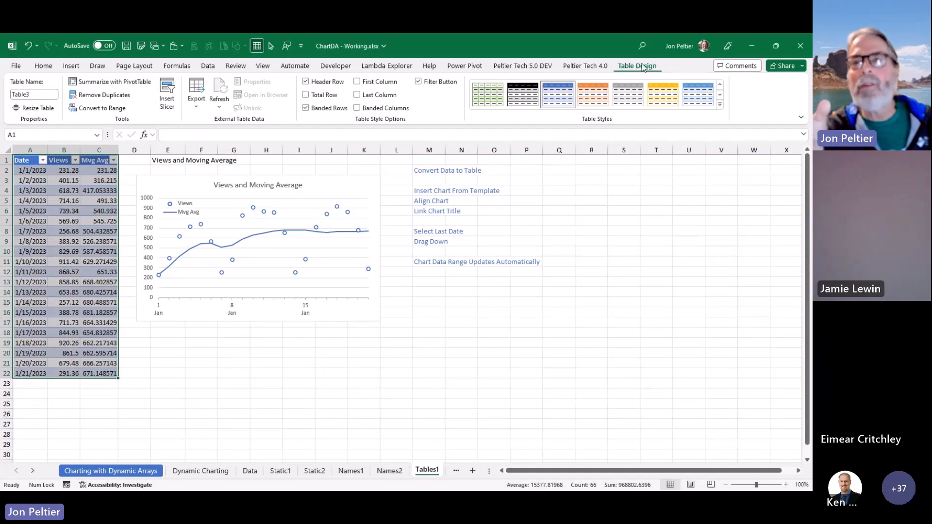
# Step: Rename the data table as VanPugTable
pyautogui.moveTo(43, 95); pyautogui.dragTo(72, 103)
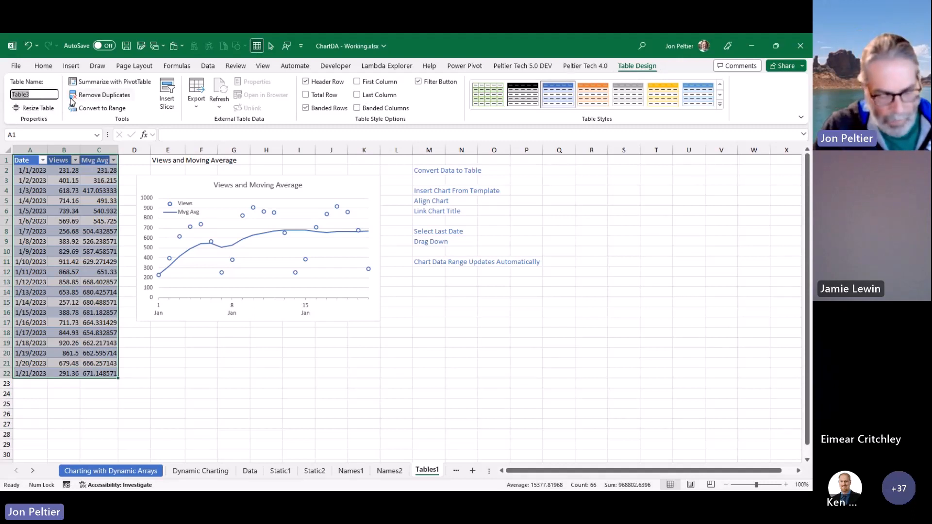
pyautogui.write('VanP')
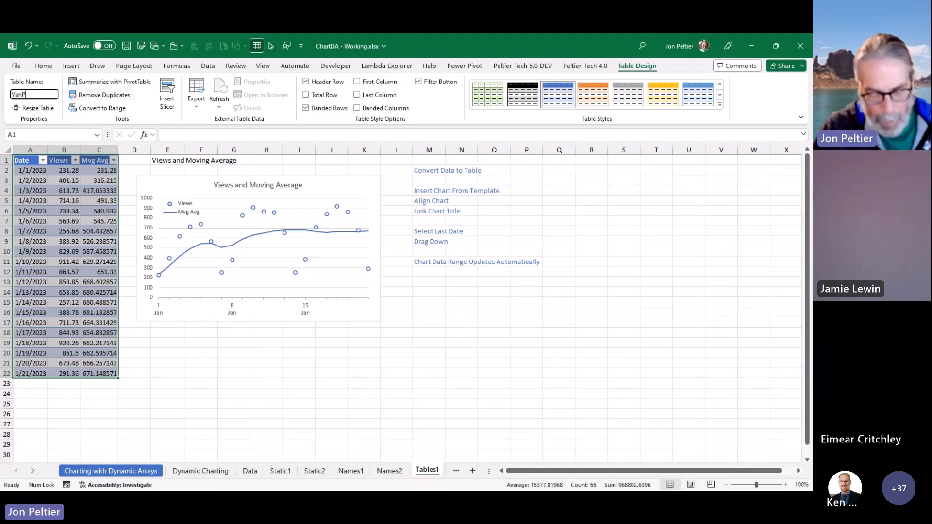
pyautogui.write('ugTable')
pyautogui.press('Return')
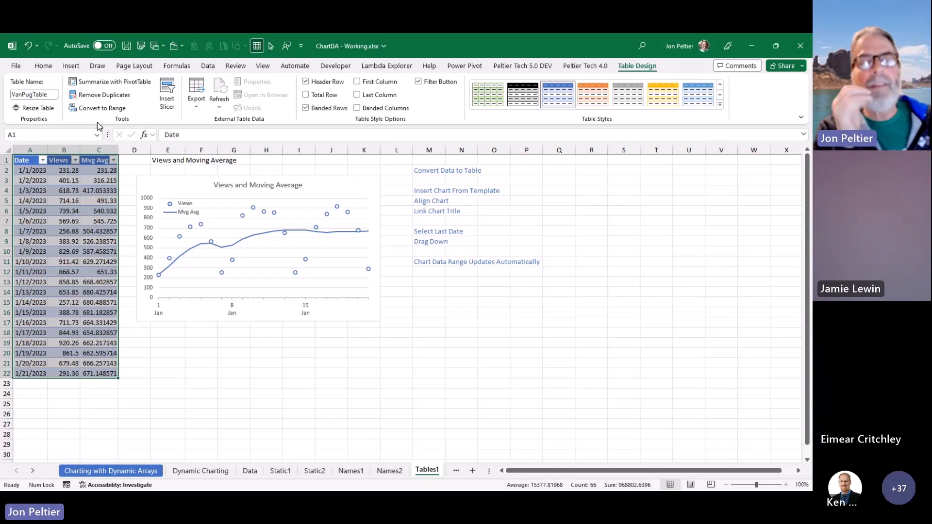
# Step: Extend the table by filling the date in A22 down to A29, and check the chart's highlighted source range
pyautogui.click(154, 184)
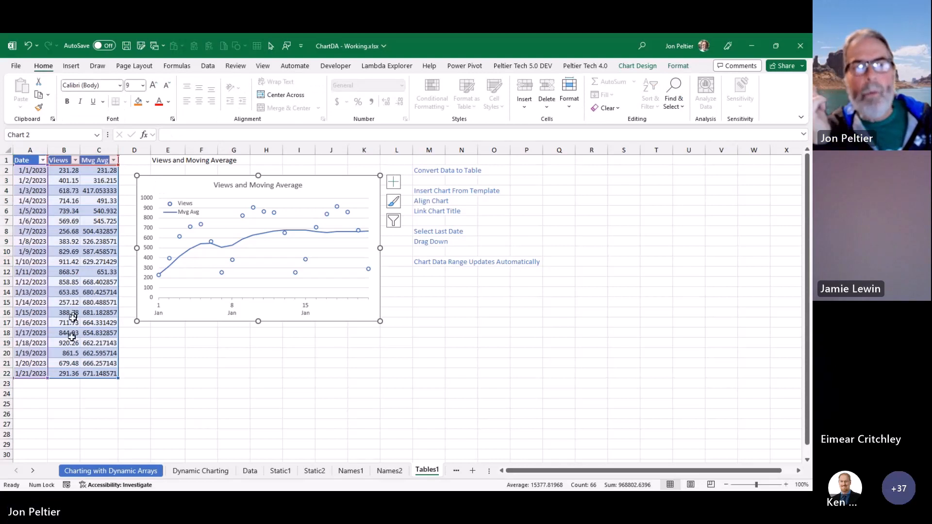
pyautogui.click(70, 171)
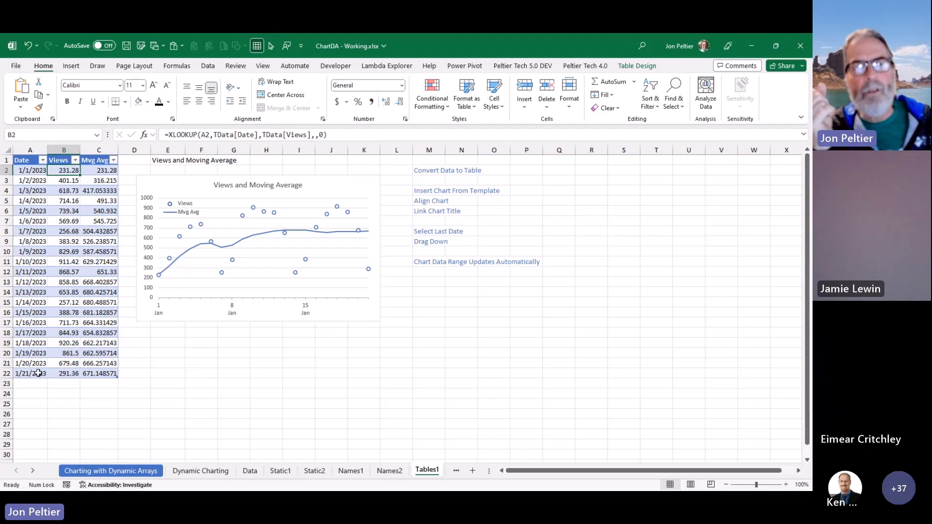
pyautogui.click(43, 375)
pyautogui.moveTo(47, 380); pyautogui.dragTo(46, 446)
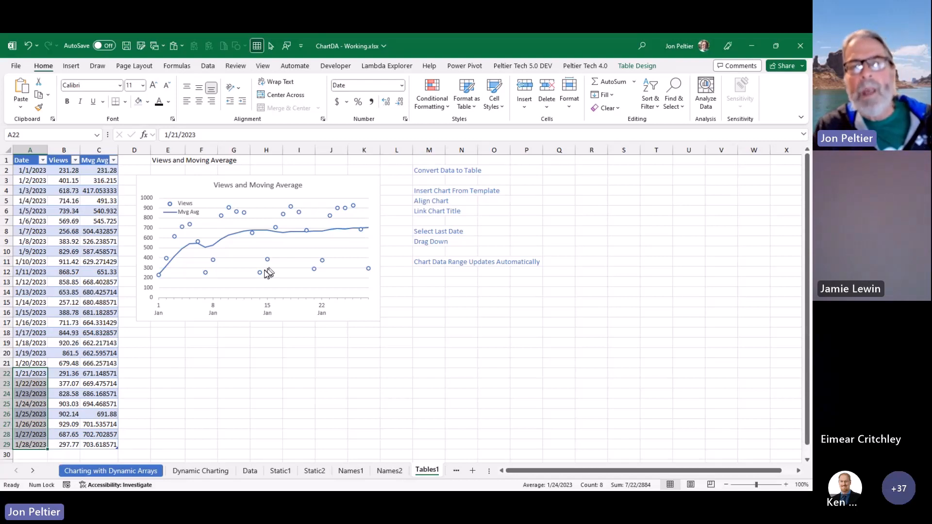
pyautogui.click(335, 177)
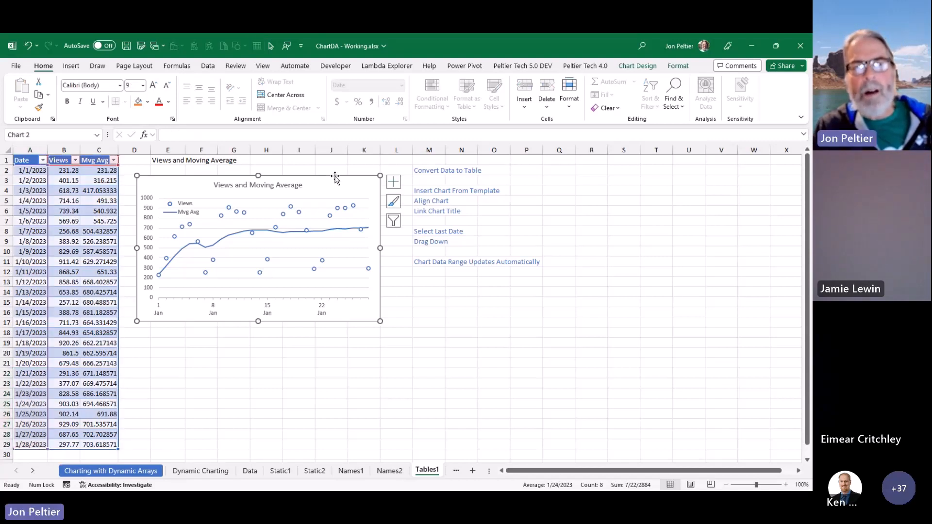
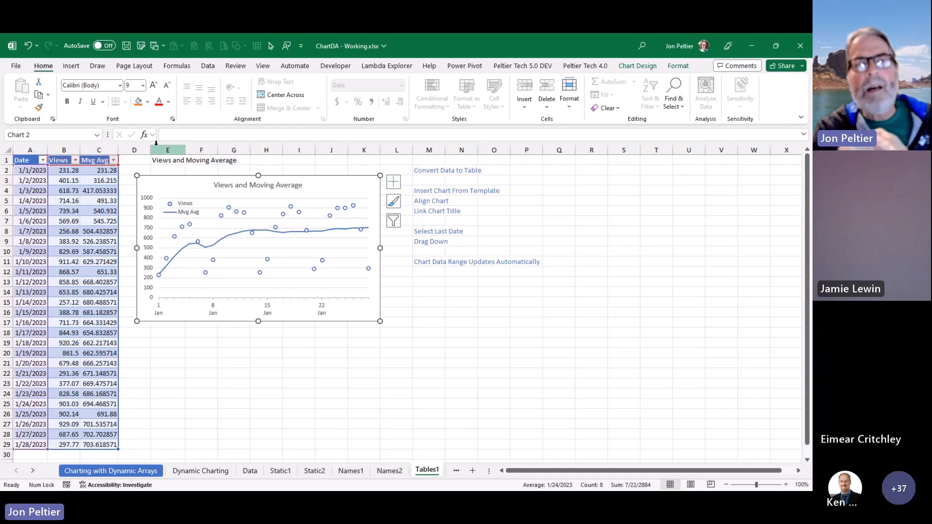
# Step: Insert a column before column D and add it to the table with the header New Data in D1
pyautogui.click(143, 152)
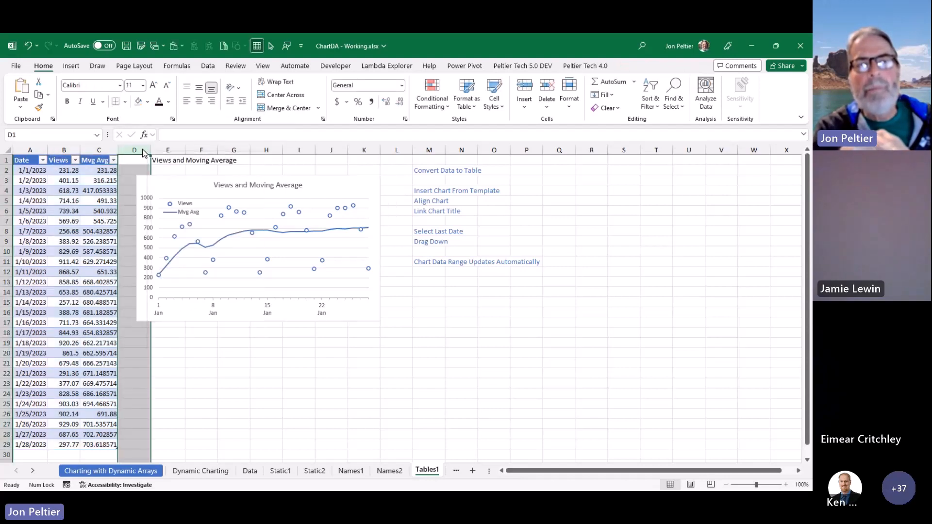
pyautogui.rightClick(144, 153)
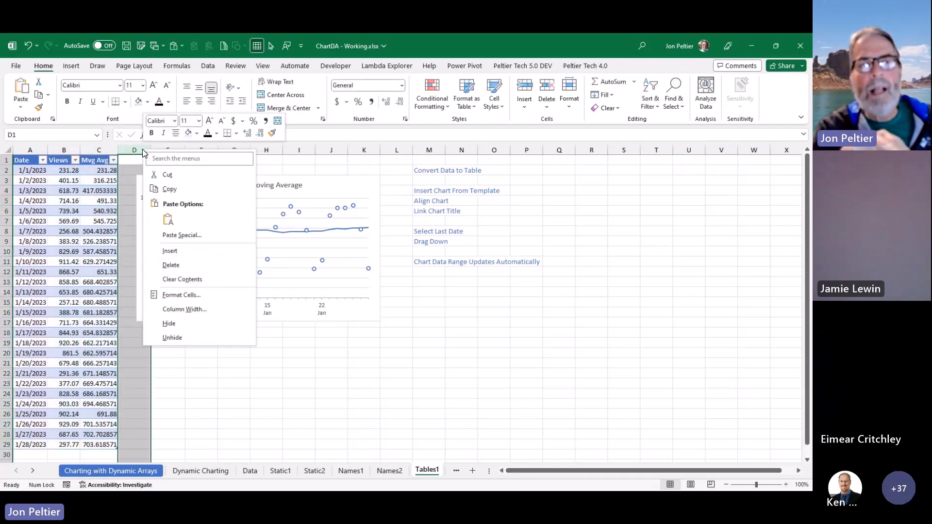
pyautogui.click(182, 252)
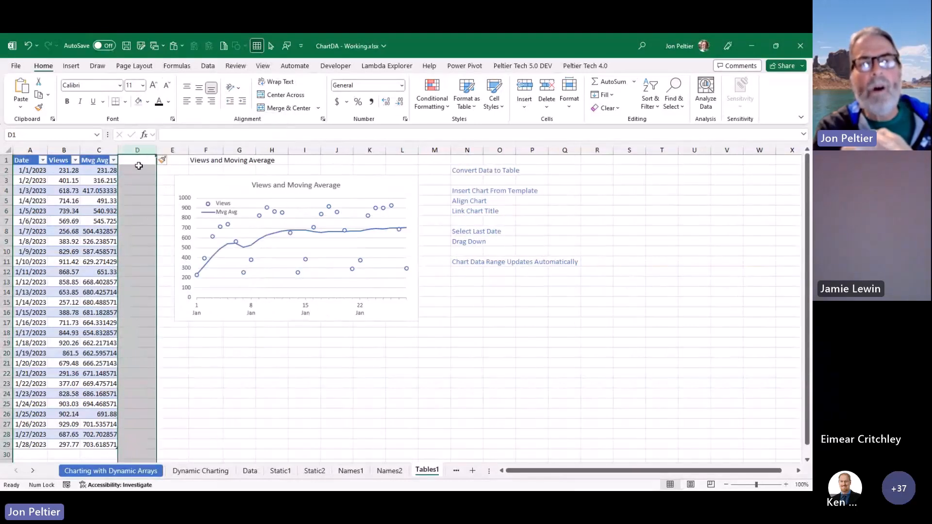
pyautogui.click(139, 162)
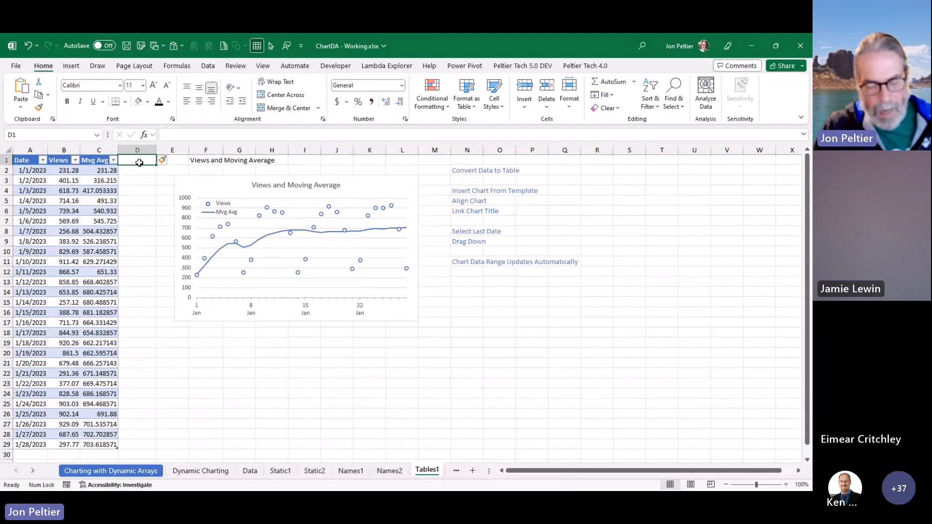
pyautogui.write('New Data')
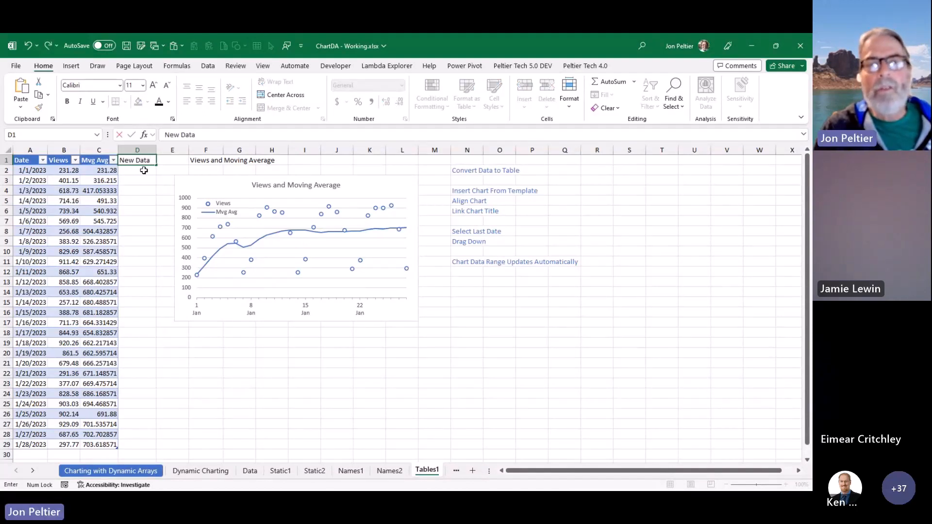
pyautogui.press('Return')
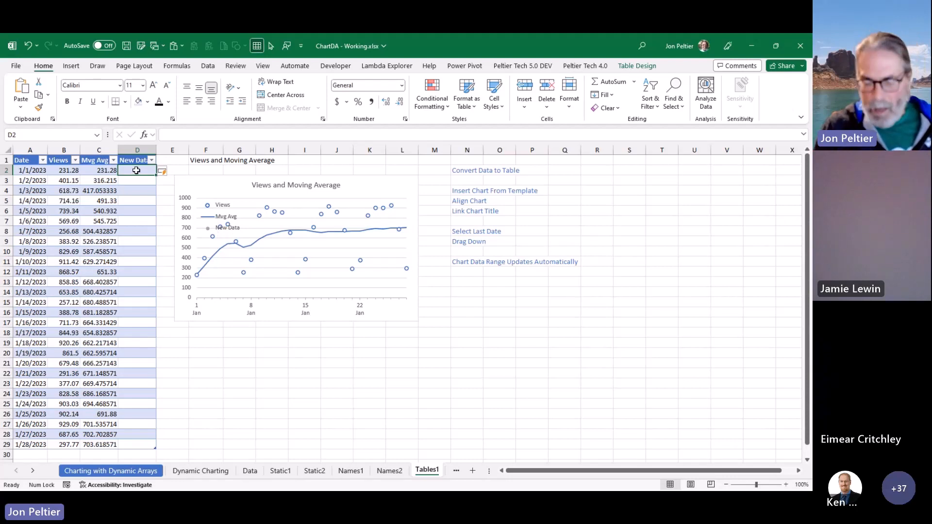
pyautogui.write('=sqrt')
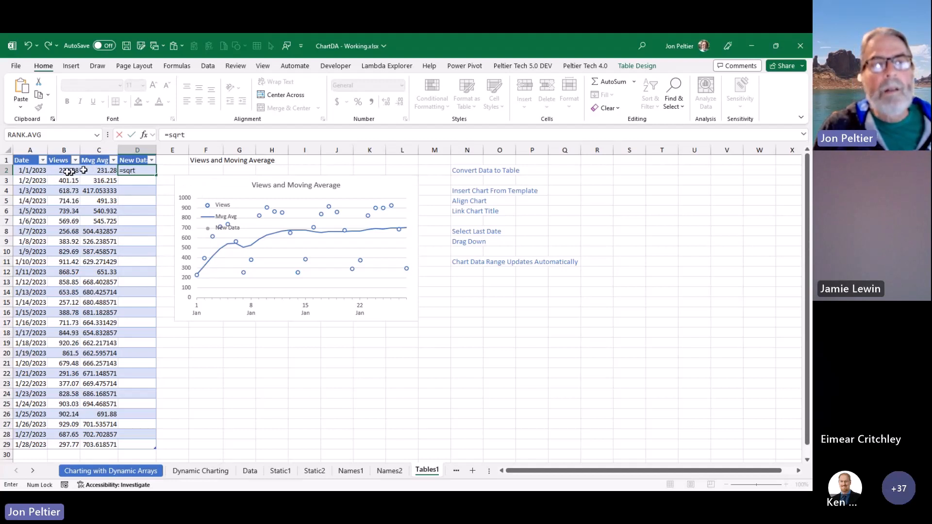
pyautogui.click(68, 171)
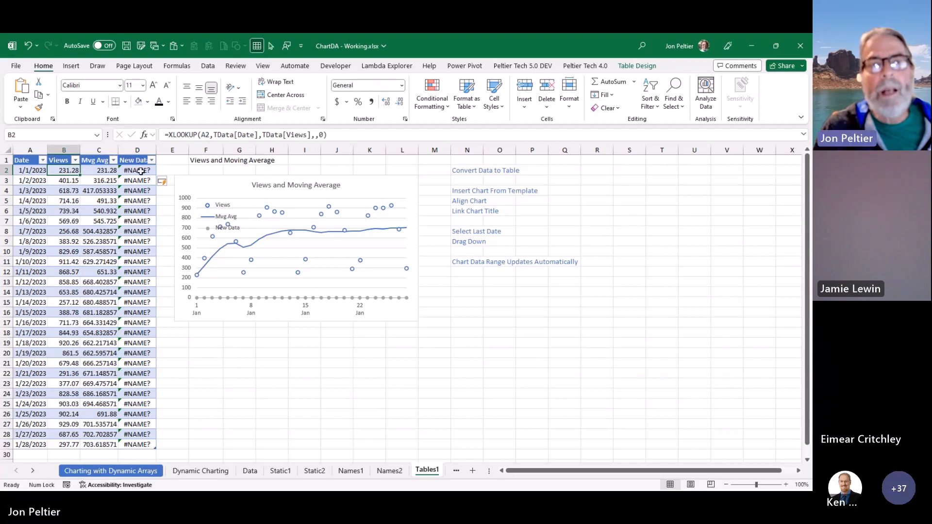
pyautogui.click(140, 171)
pyautogui.click(187, 136)
pyautogui.write('(')
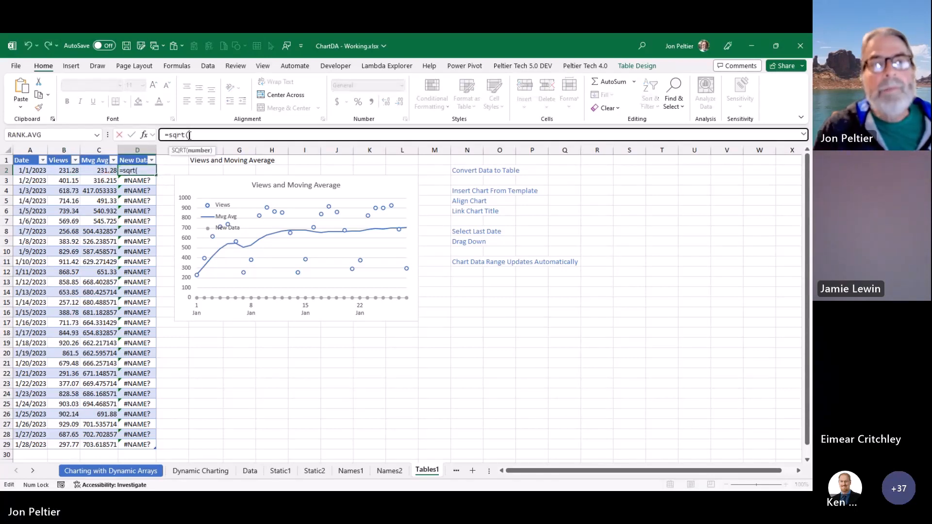
pyautogui.click(67, 172)
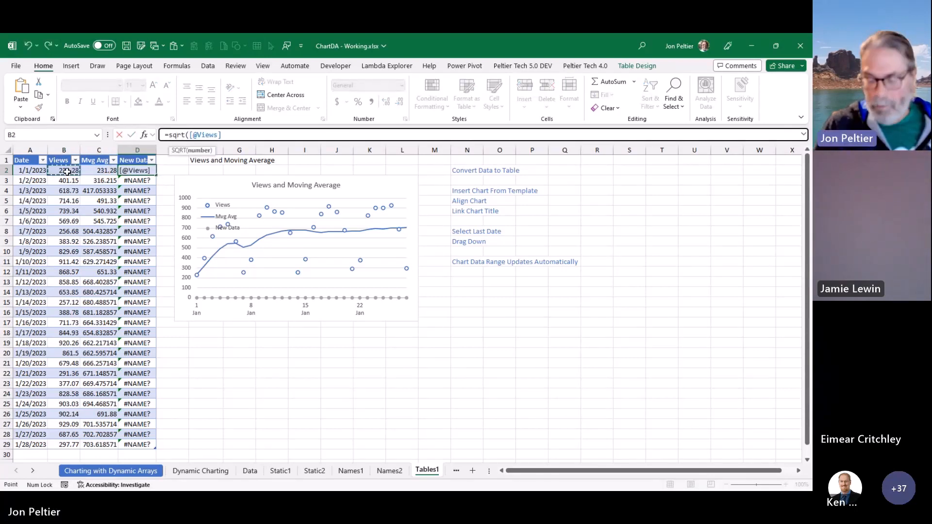
pyautogui.hotkey('ctrl', 'Return')
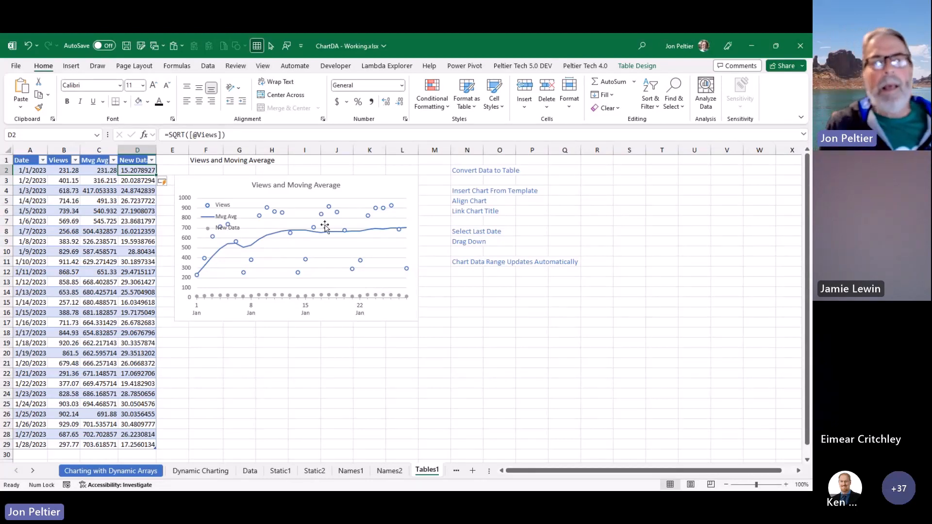
# Step: Delete the New Data column from the sheet and select cell A1
pyautogui.click(137, 150)
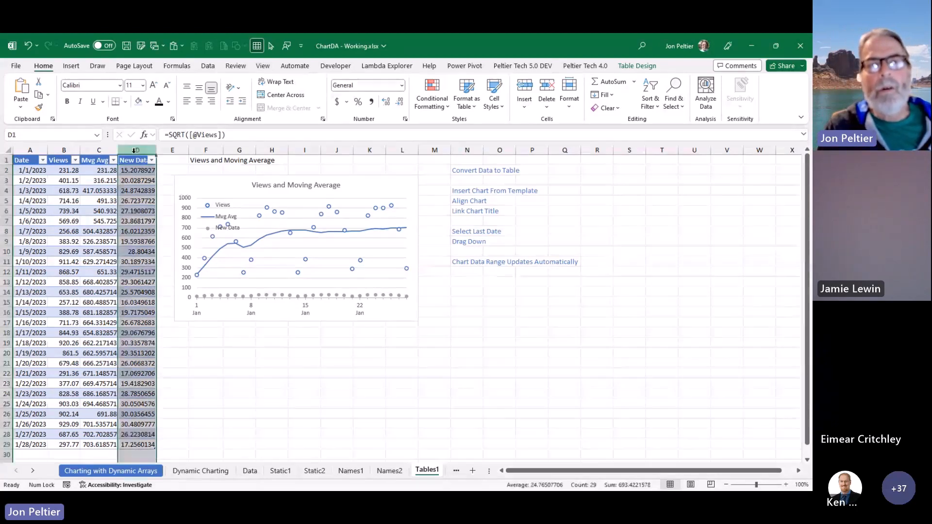
pyautogui.rightClick(138, 151)
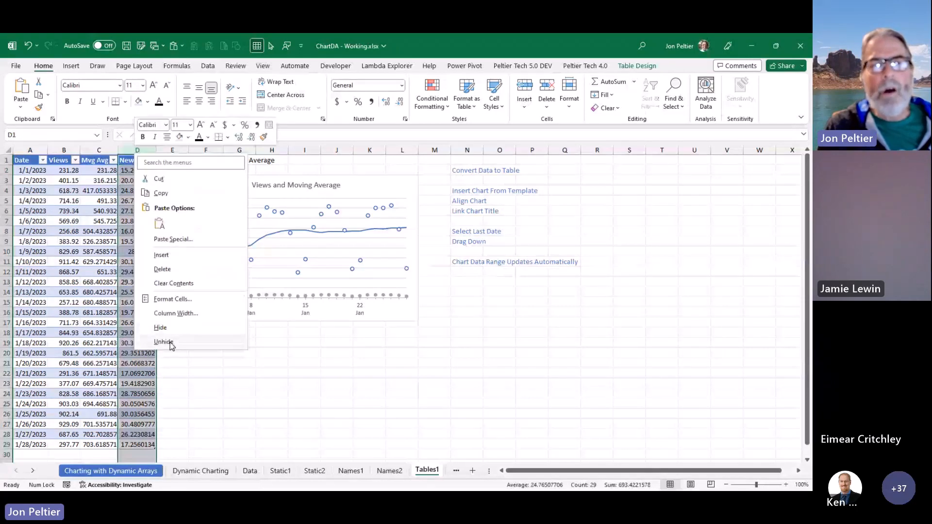
pyautogui.click(164, 269)
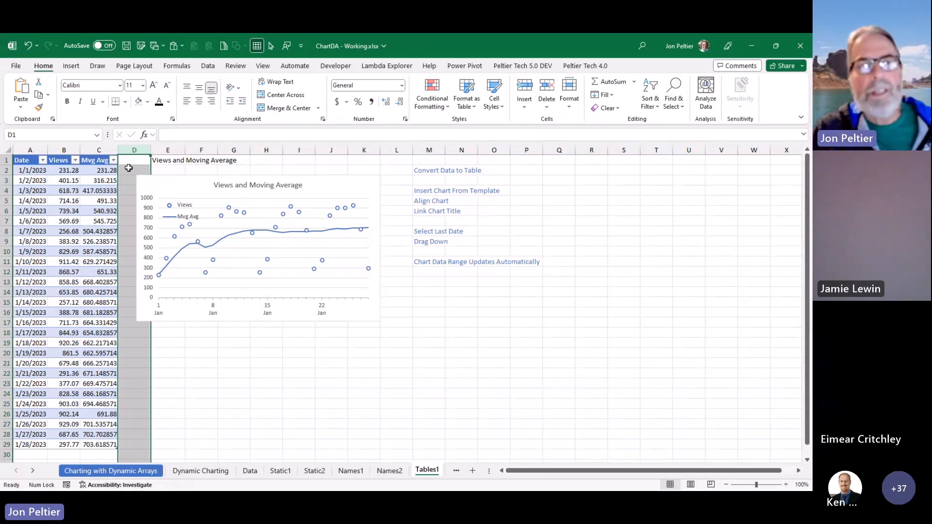
pyautogui.click(45, 164)
# Step: Look at the Tables2 and DynamicArrays1 sheets and return to Tables1
pyautogui.click(35, 473)
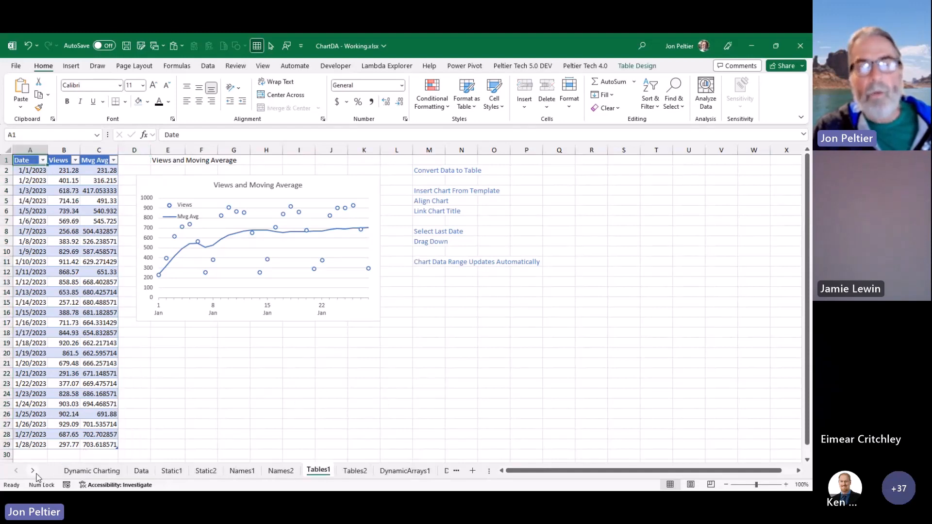
pyautogui.click(168, 414)
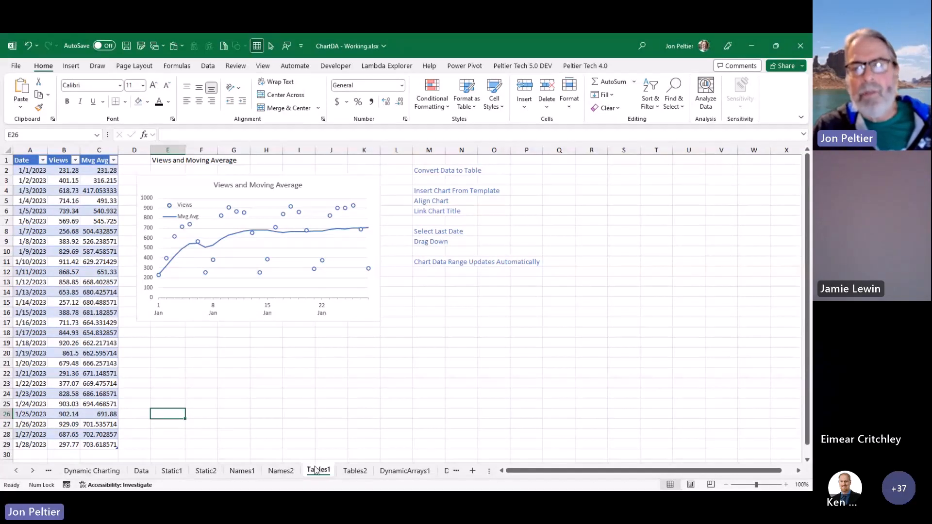
pyautogui.click(355, 471)
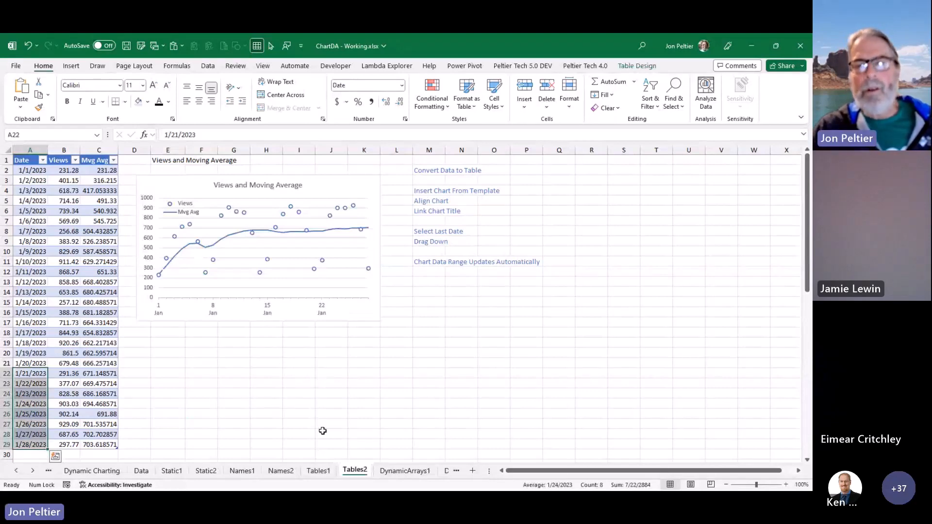
pyautogui.click(392, 471)
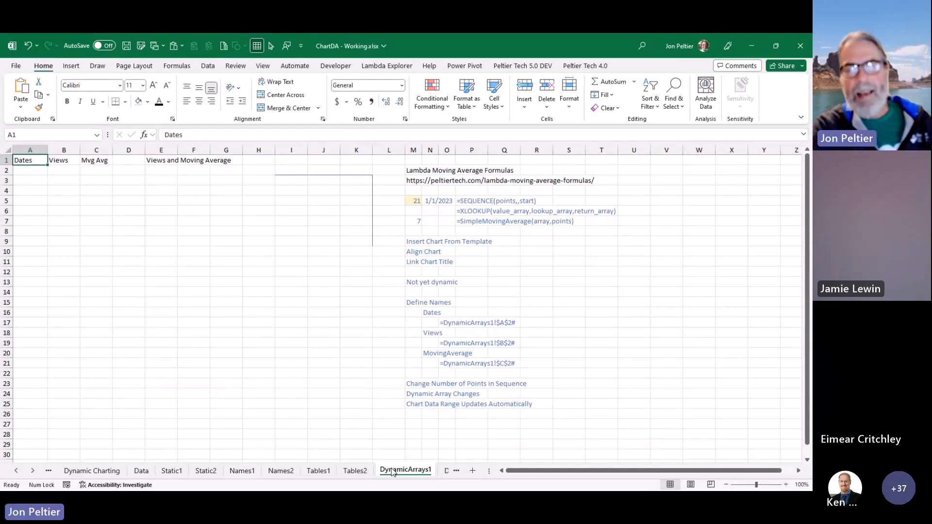
pyautogui.click(318, 472)
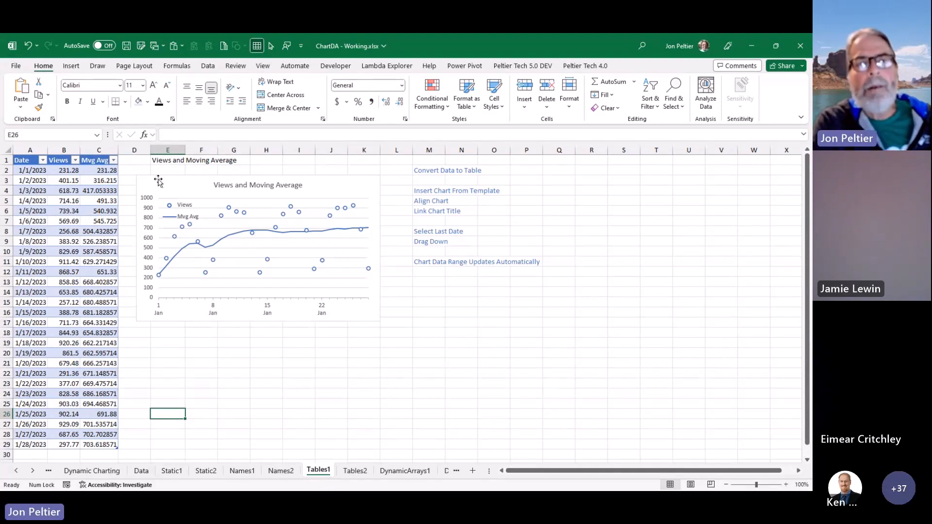
# Step: Shrink the chart's source range to the Views column only, with data from row 8 to row 29
pyautogui.click(158, 180)
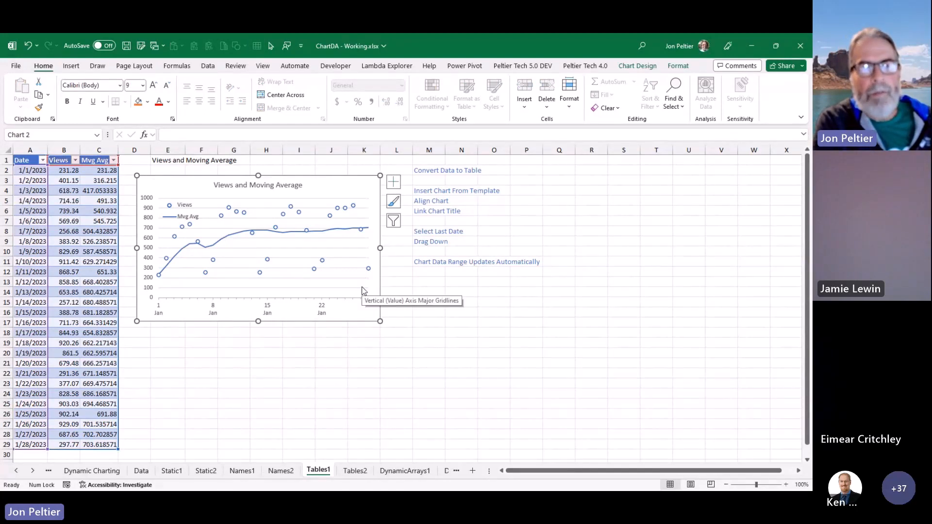
pyautogui.moveTo(120, 450); pyautogui.dragTo(91, 447)
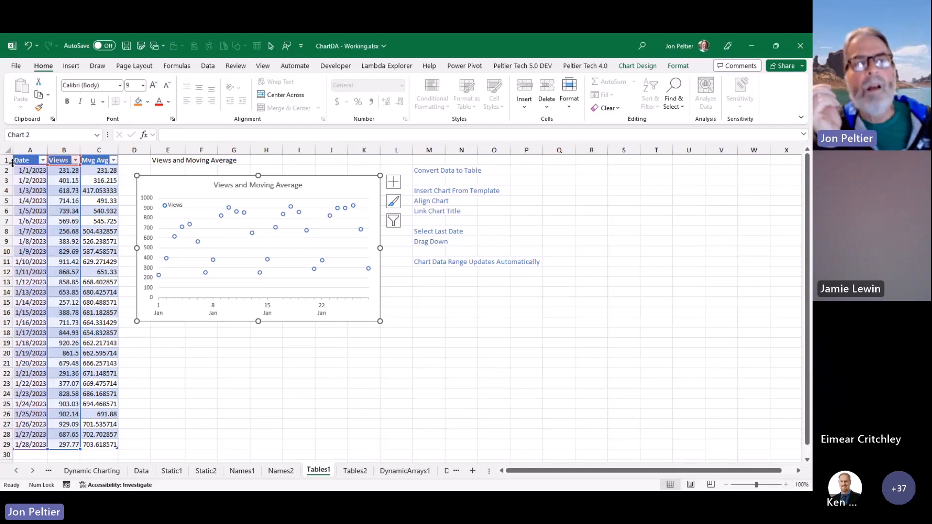
pyautogui.moveTo(13, 166); pyautogui.dragTo(20, 225)
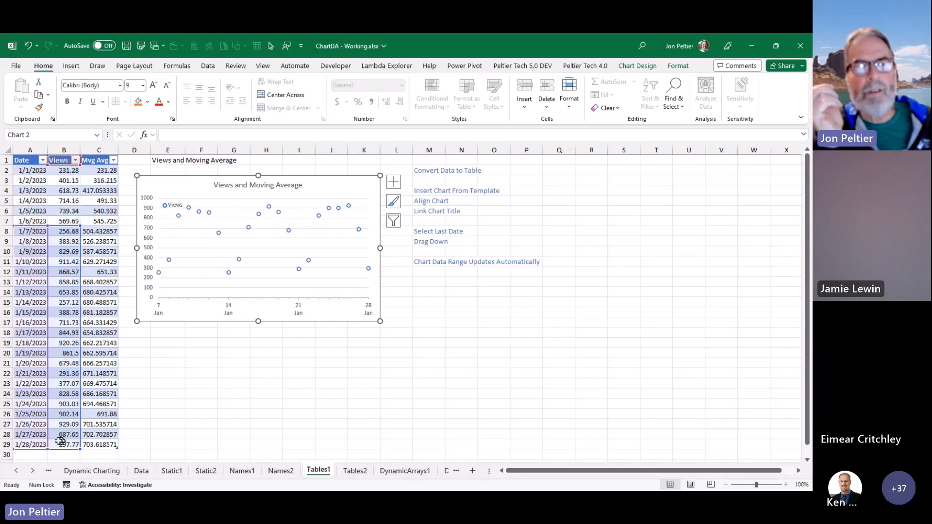
# Step: Fill the date in A29 down to A30, dismiss the alert, and check the chart's highlighted source range
pyautogui.click(43, 444)
pyautogui.moveTo(47, 449); pyautogui.dragTo(46, 457)
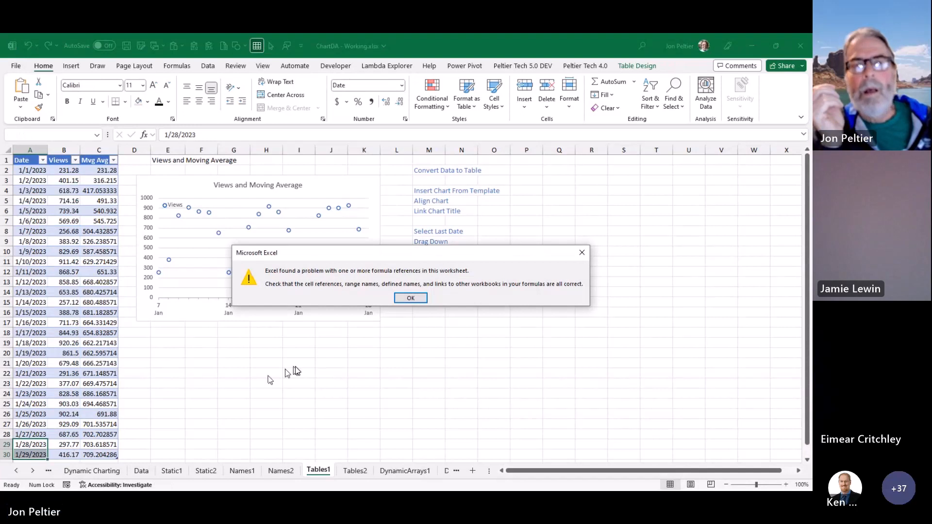
pyautogui.click(413, 298)
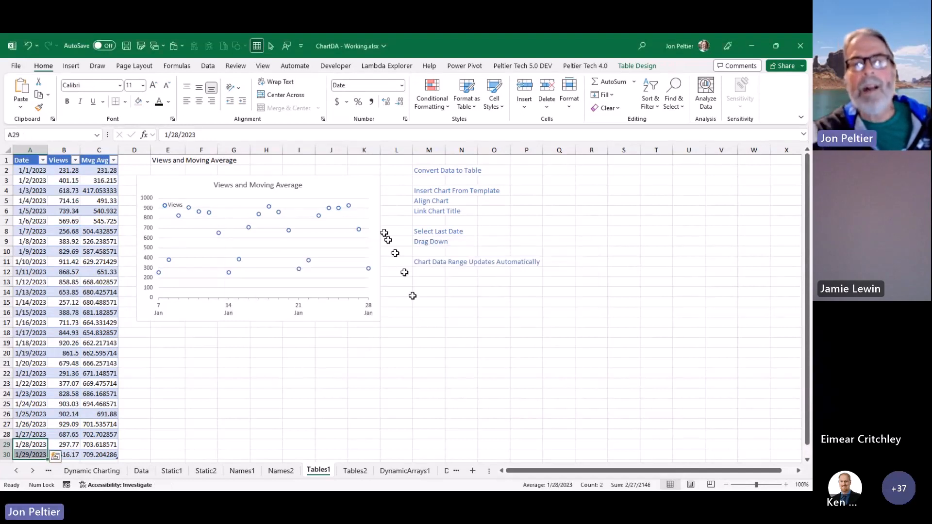
pyautogui.click(373, 191)
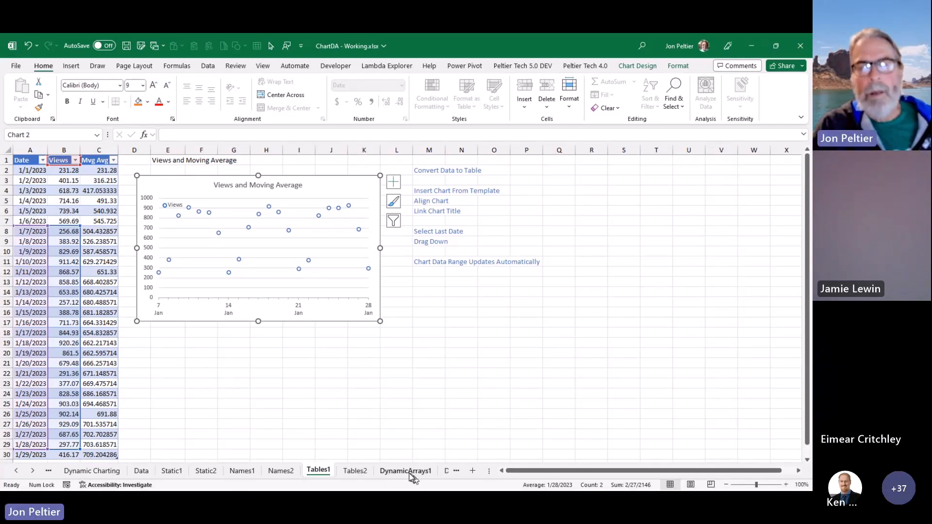
# Step: On the DynamicArrays1 sheet, enter =SEQUENCE(M5,,N5) in A2 to generate the dates
pyautogui.click(405, 472)
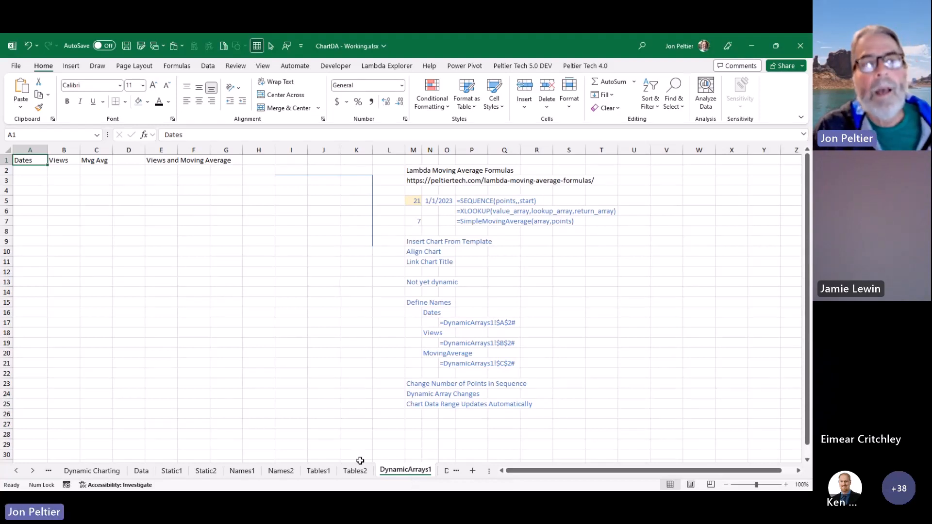
pyautogui.click(31, 170)
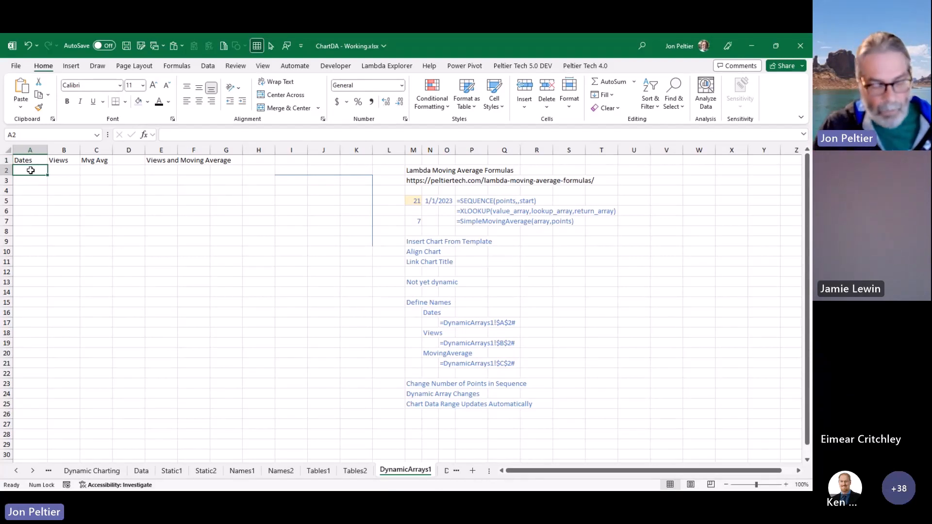
pyautogui.write('=seq')
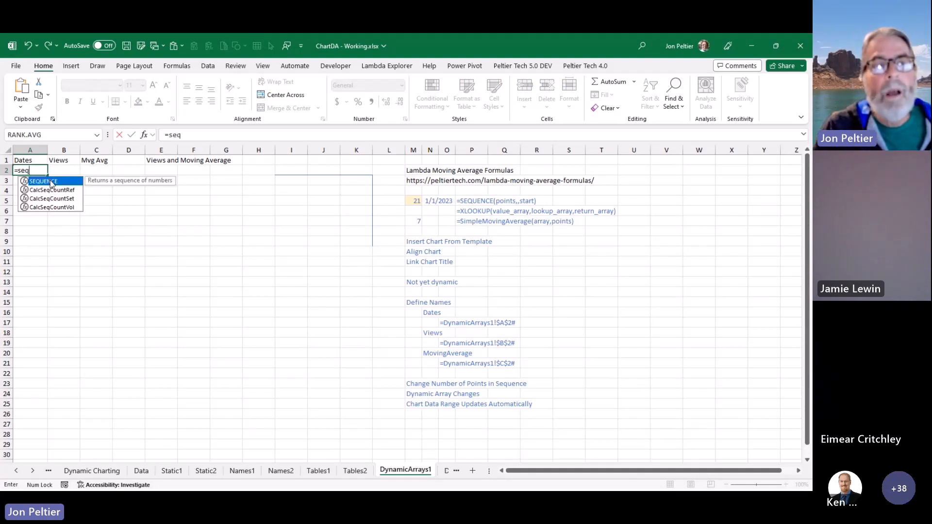
pyautogui.doubleClick(50, 182)
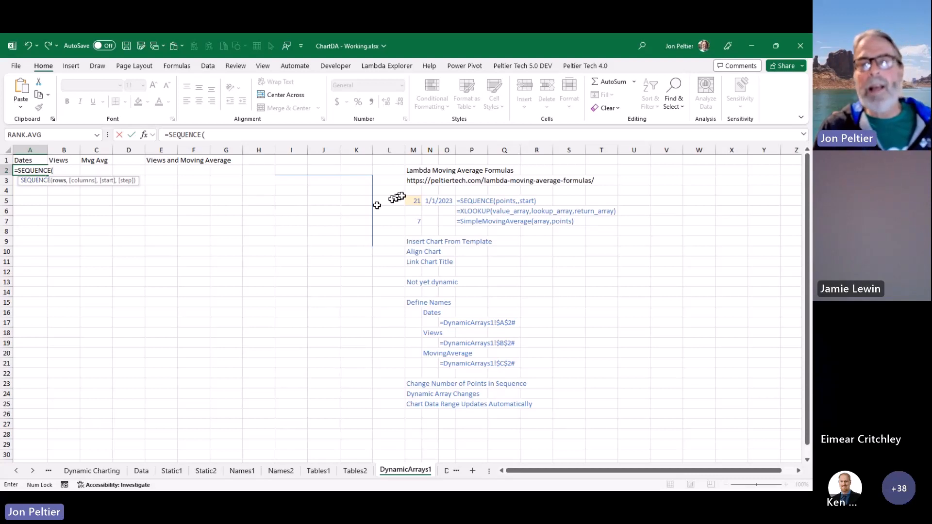
pyautogui.click(412, 203)
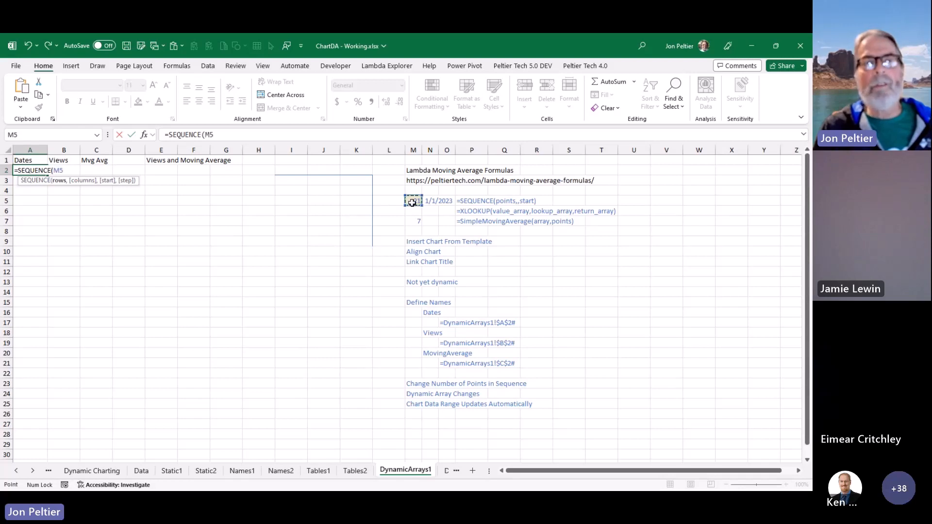
pyautogui.write(',')
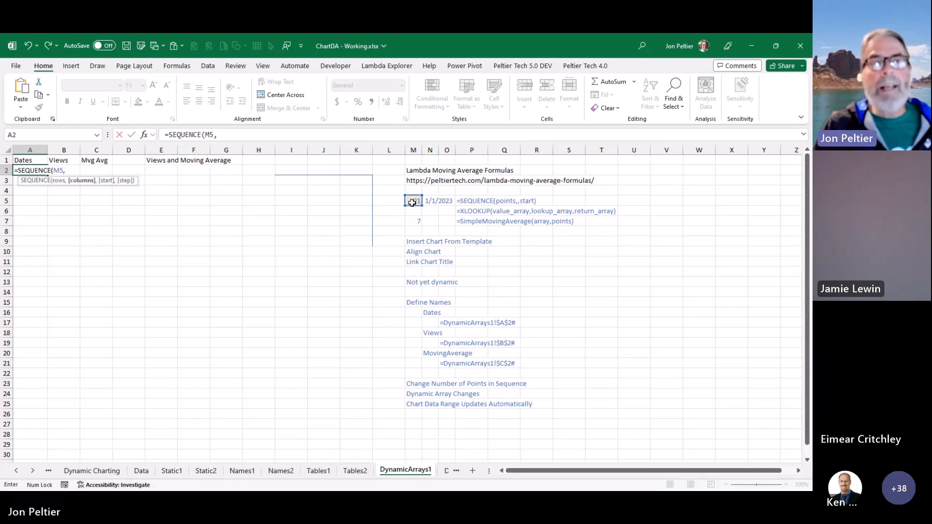
pyautogui.write(',')
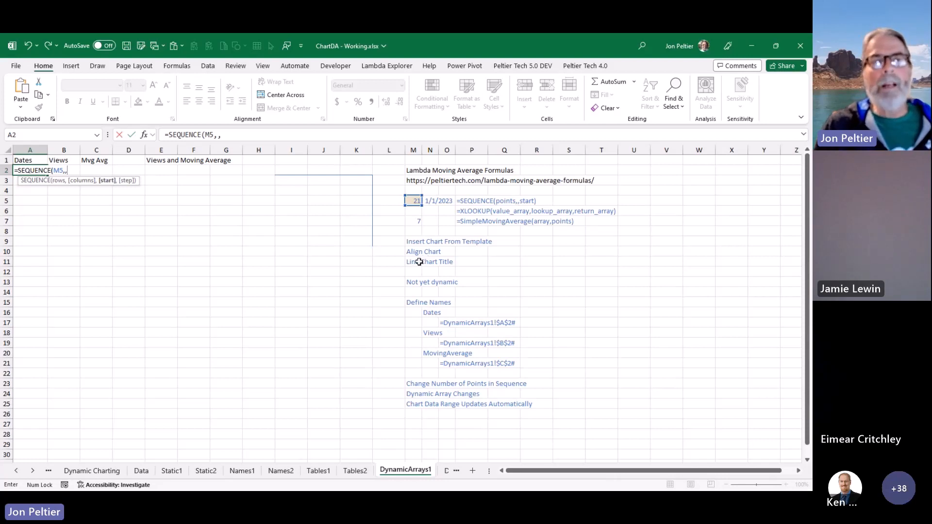
pyautogui.click(432, 202)
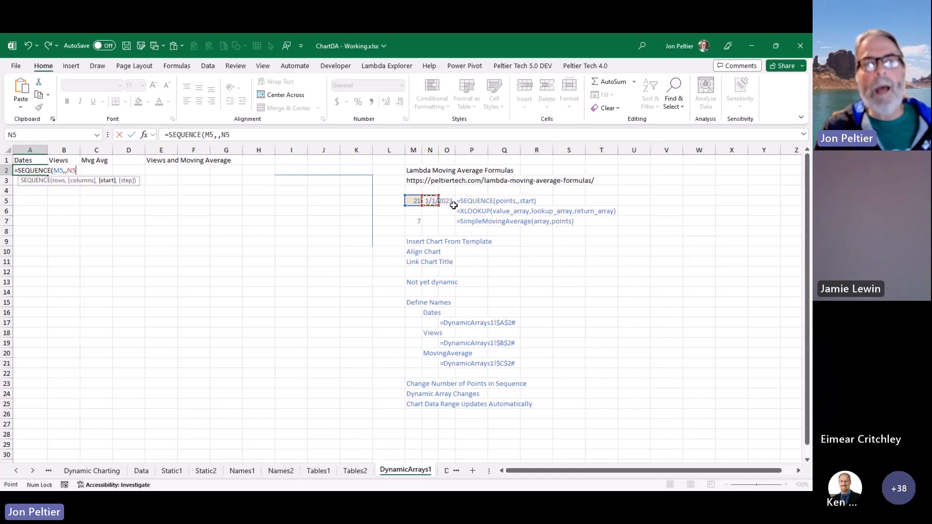
pyautogui.press('Return')
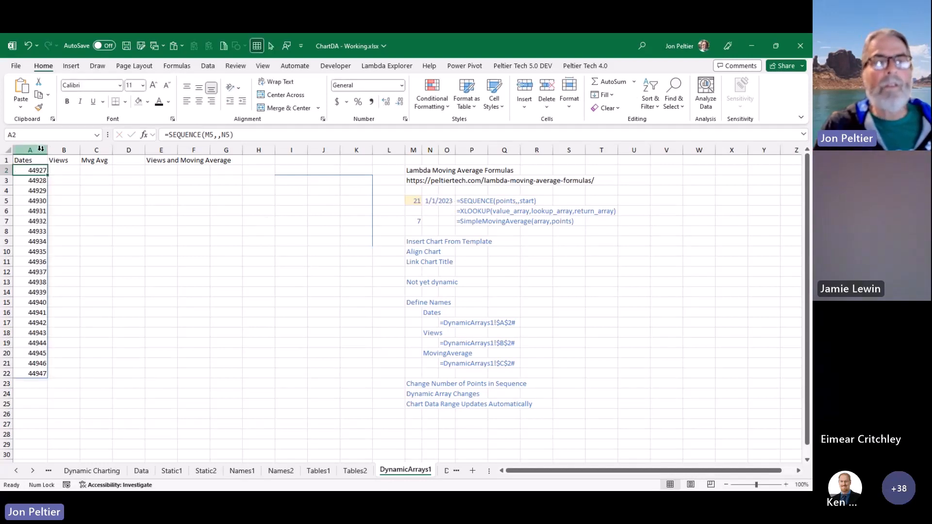
# Step: Format the spilled dates in A2:A22 as Short Date and check the formula in several of the cells
pyautogui.moveTo(30, 172); pyautogui.dragTo(27, 369)
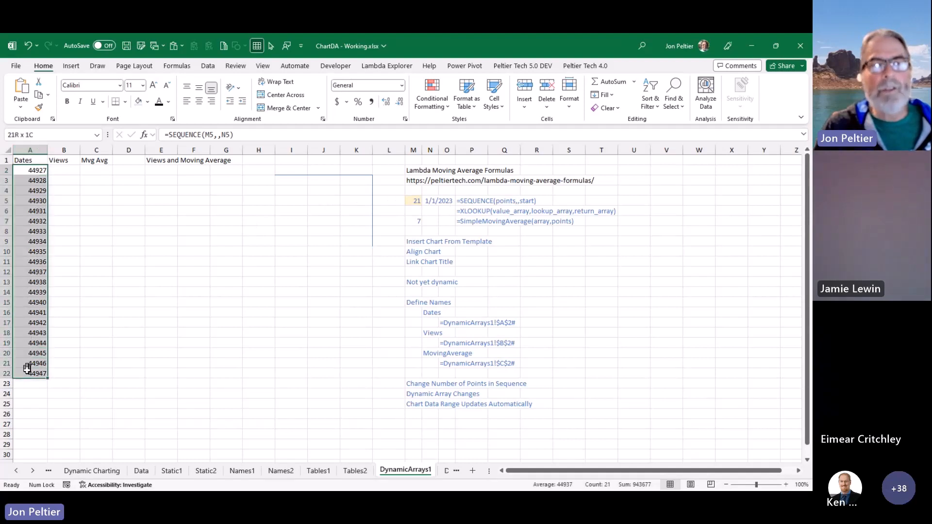
pyautogui.click(402, 86)
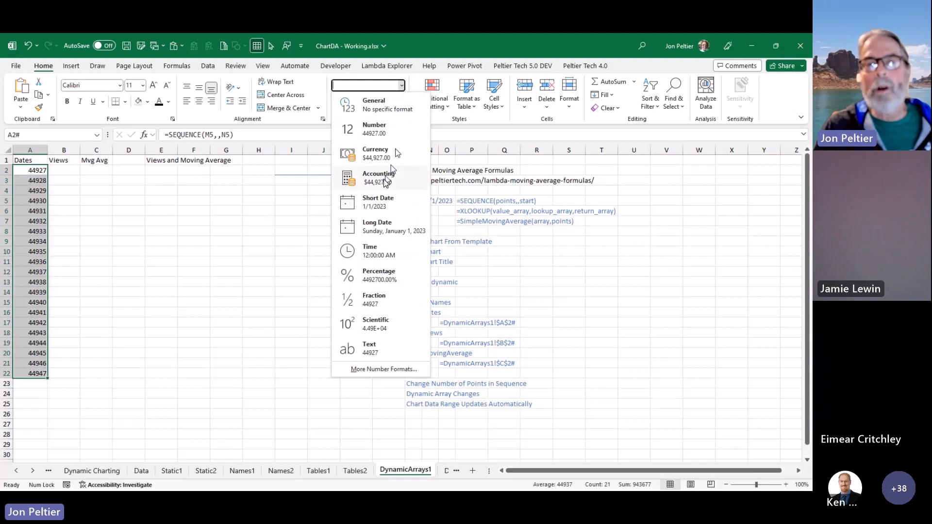
pyautogui.click(368, 201)
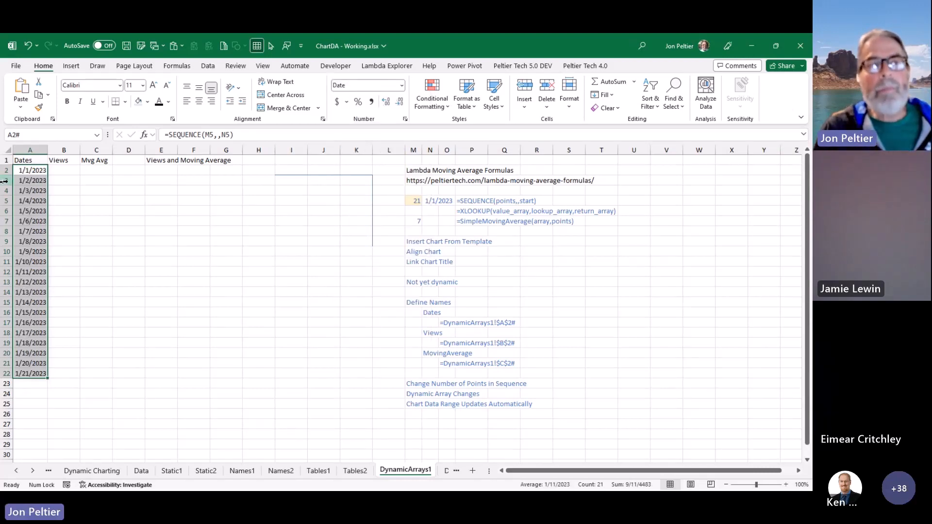
pyautogui.click(27, 173)
pyautogui.click(28, 202)
pyautogui.click(26, 294)
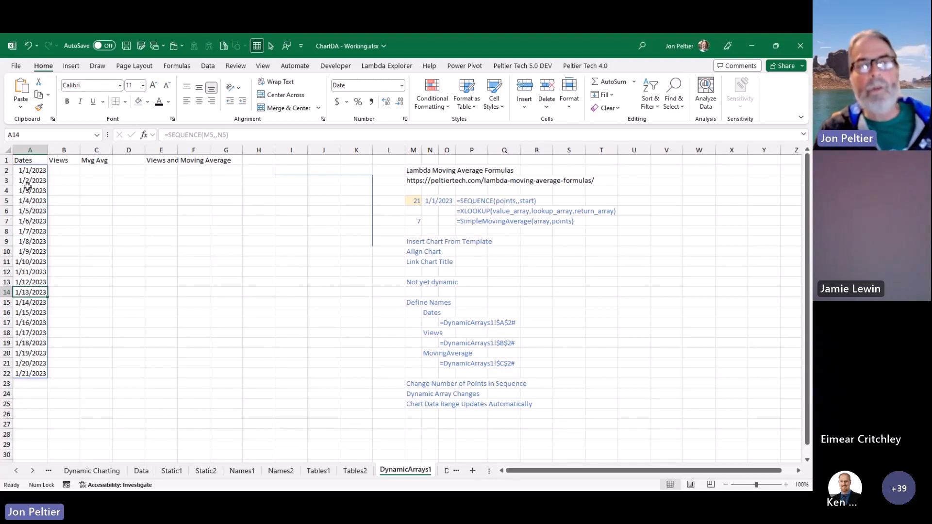
# Step: Enter =XLOOKUP(A2,TData[Date],TData[Views]) in B2, taking both arrays from the table on the Data sheet
pyautogui.click(69, 172)
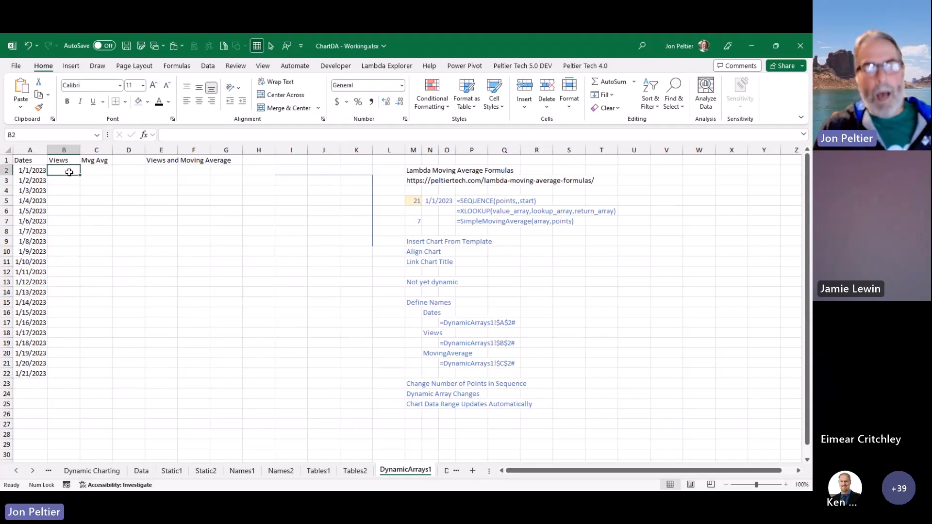
pyautogui.write('=vlo')
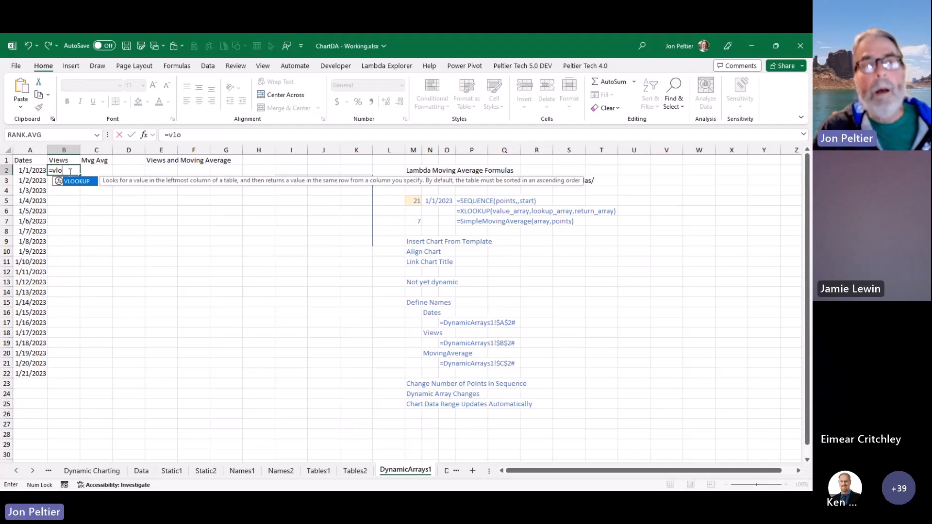
pyautogui.press('BackSpace')
pyautogui.press('BackSpace')
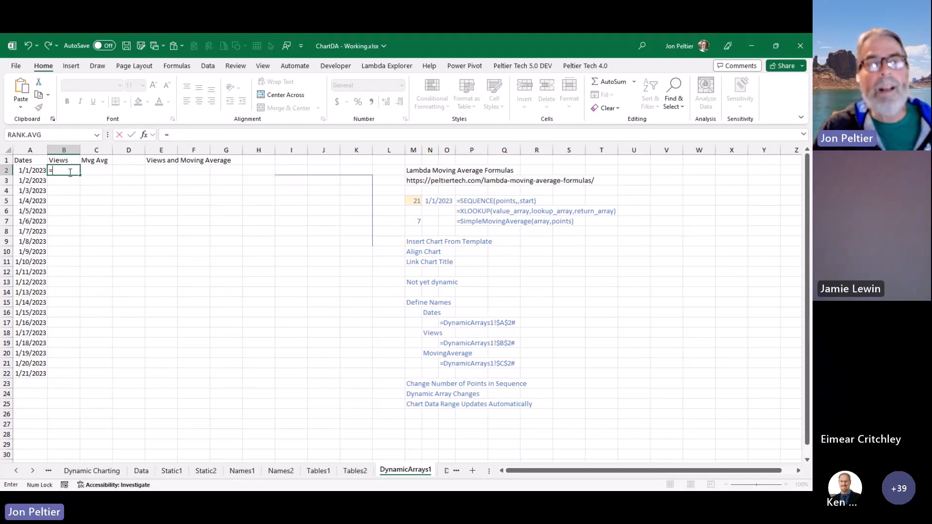
pyautogui.write('xl')
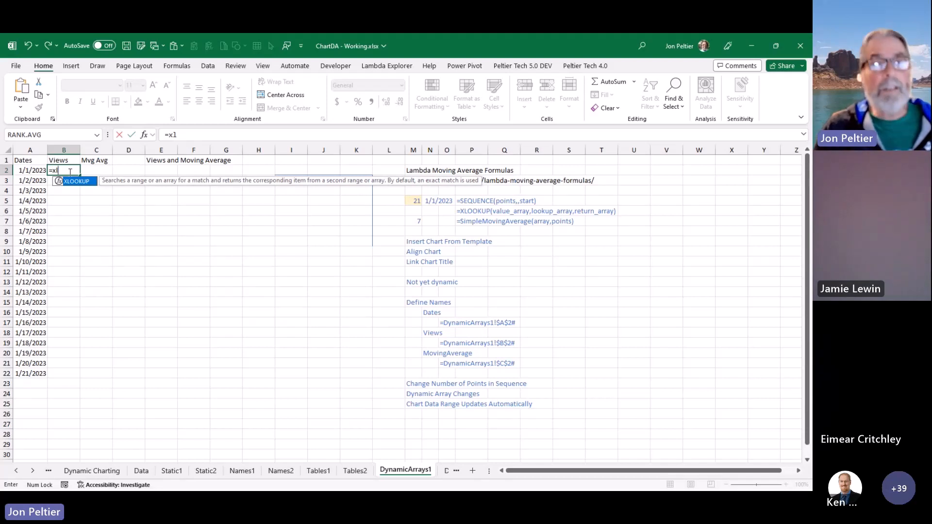
pyautogui.press('Tab')
pyautogui.click(23, 170)
pyautogui.write(',')
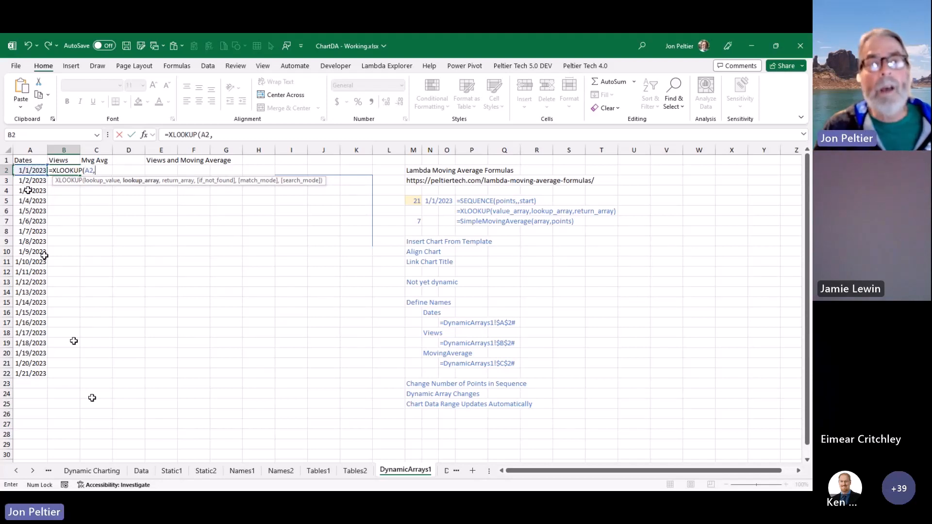
pyautogui.click(141, 471)
pyautogui.click(32, 154)
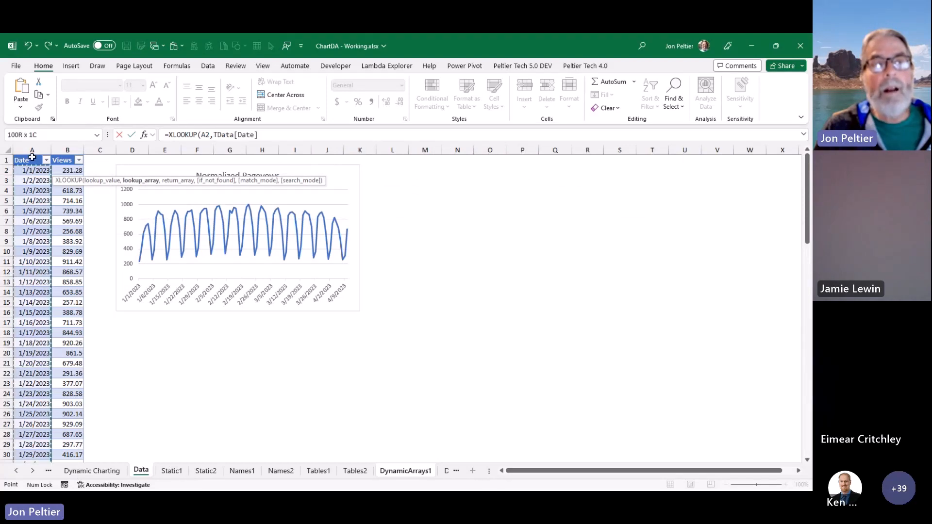
pyautogui.write(',')
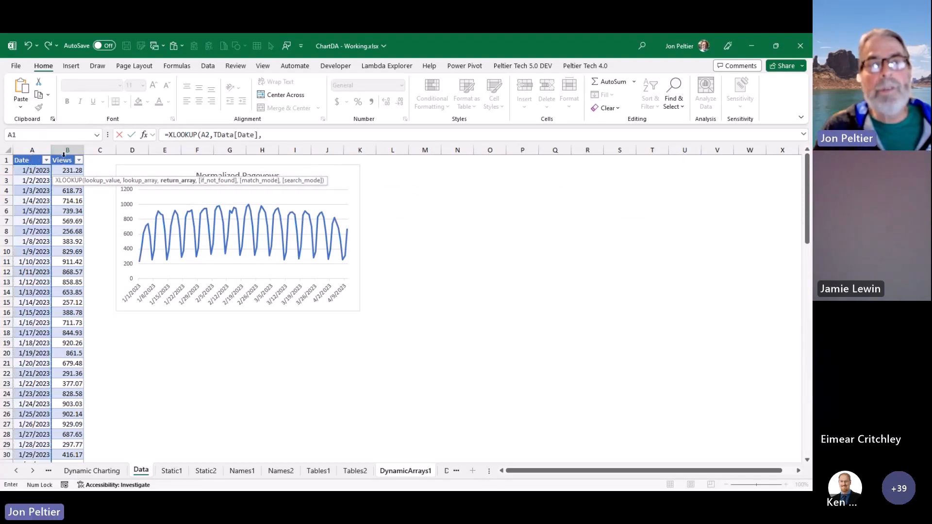
pyautogui.click(64, 154)
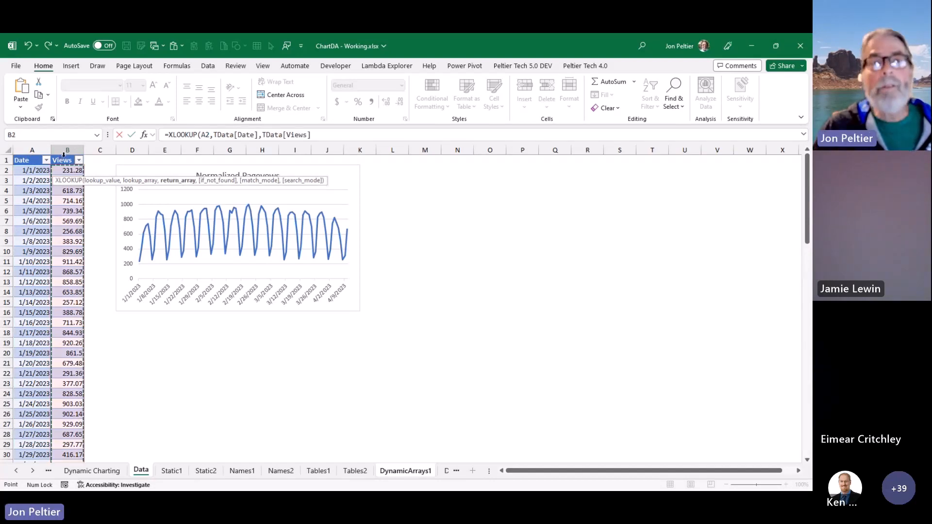
pyautogui.write(')')
pyautogui.press('Return')
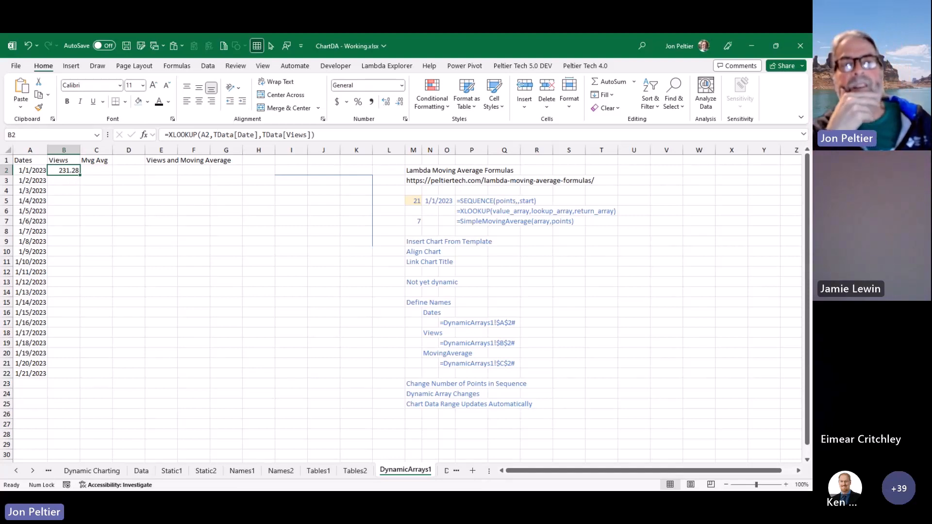
# Step: Change the lookup value in B2's XLOOKUP to the spilled range A2# and check the source formula in A2
pyautogui.click(209, 134)
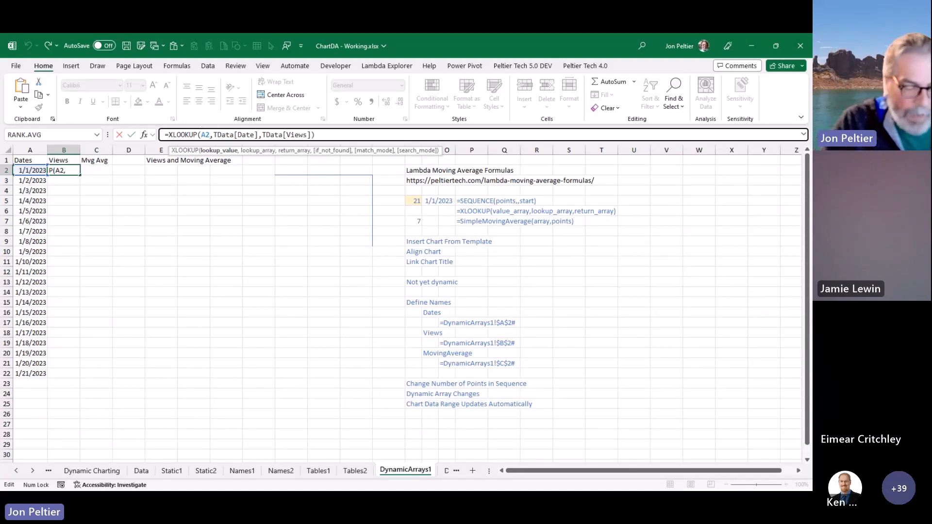
pyautogui.write('#')
pyautogui.hotkey('ctrl', 'Return')
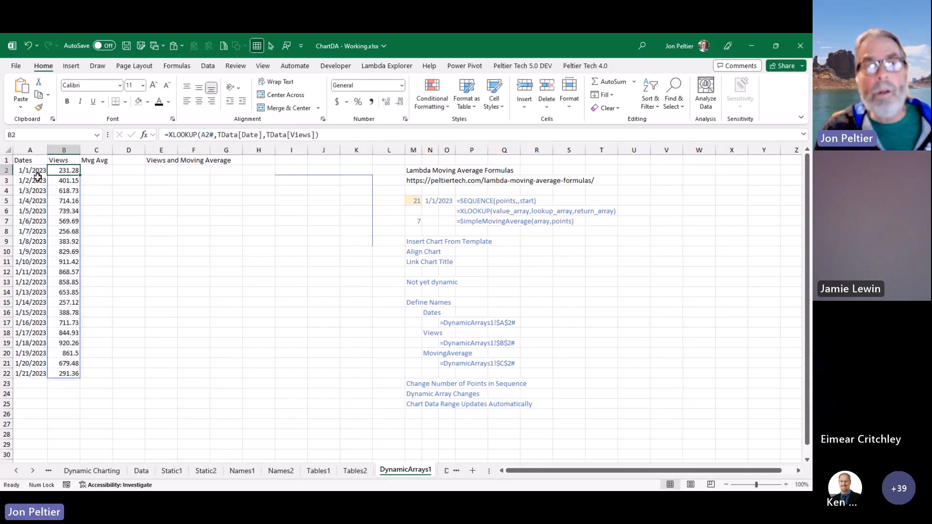
pyautogui.click(37, 172)
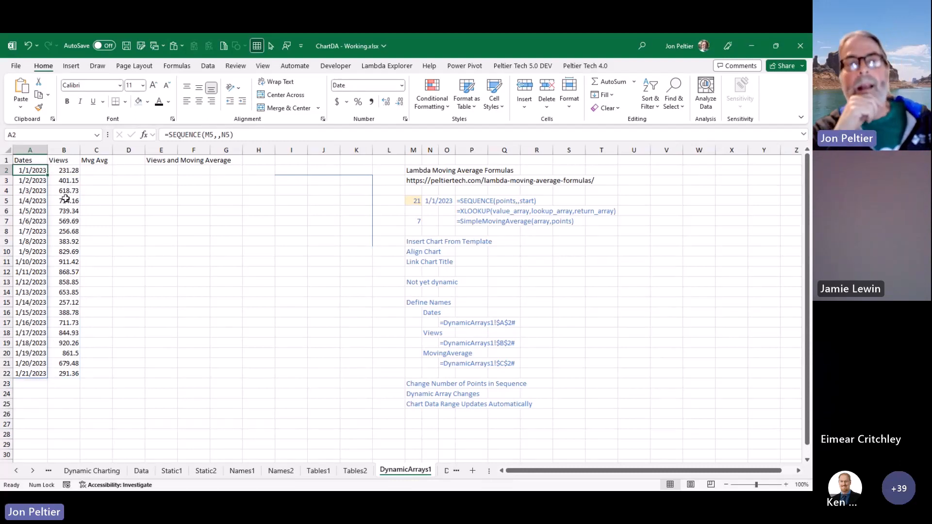
# Step: Enter =SimpleMovingAverage(B2#,M7) in C2 and check the source formulas in A2, B2 and C2
pyautogui.click(414, 181)
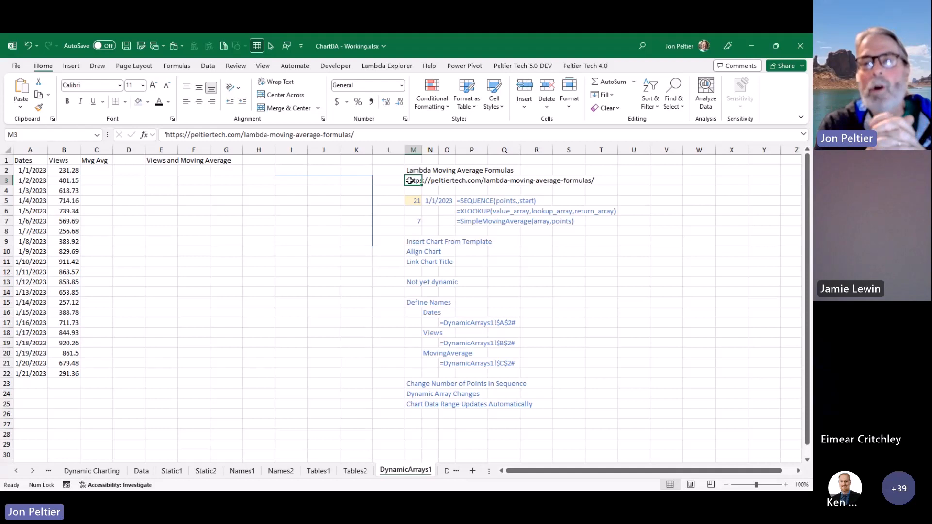
pyautogui.click(103, 170)
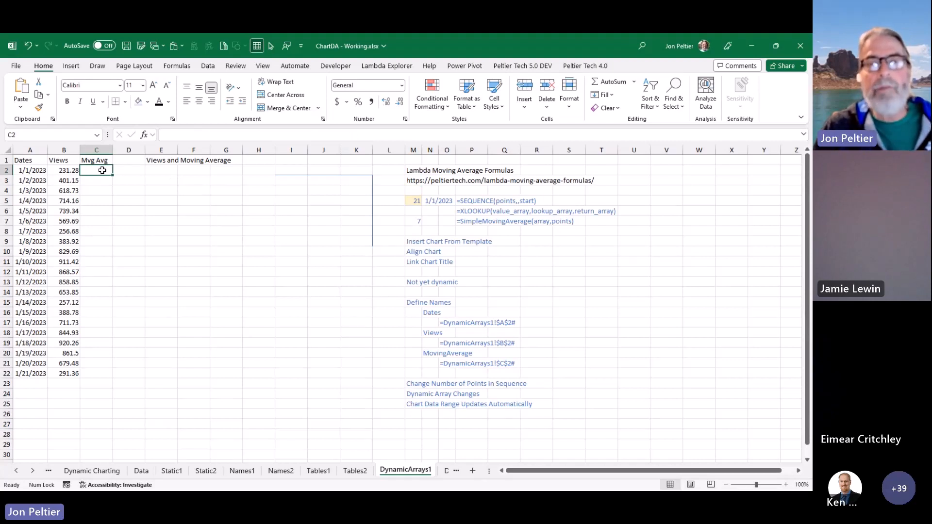
pyautogui.write('=')
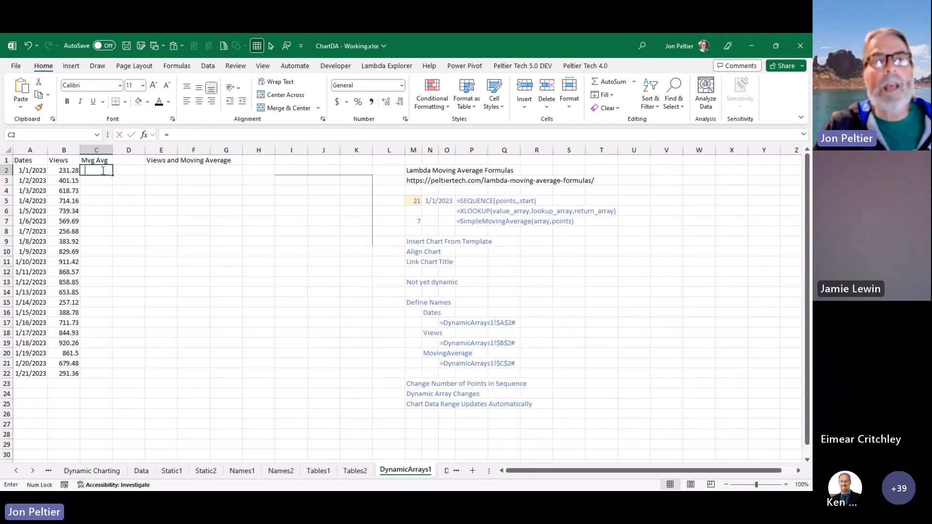
pyautogui.write('sim')
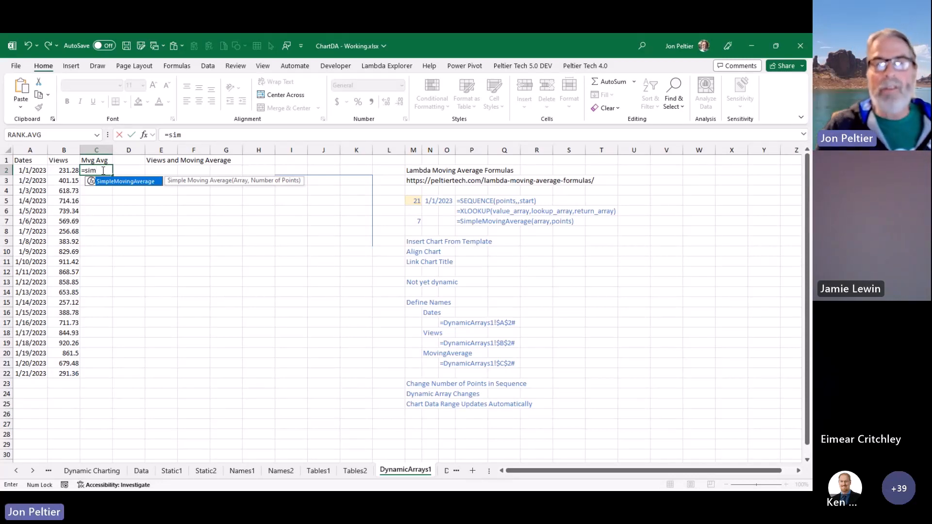
pyautogui.press('Tab')
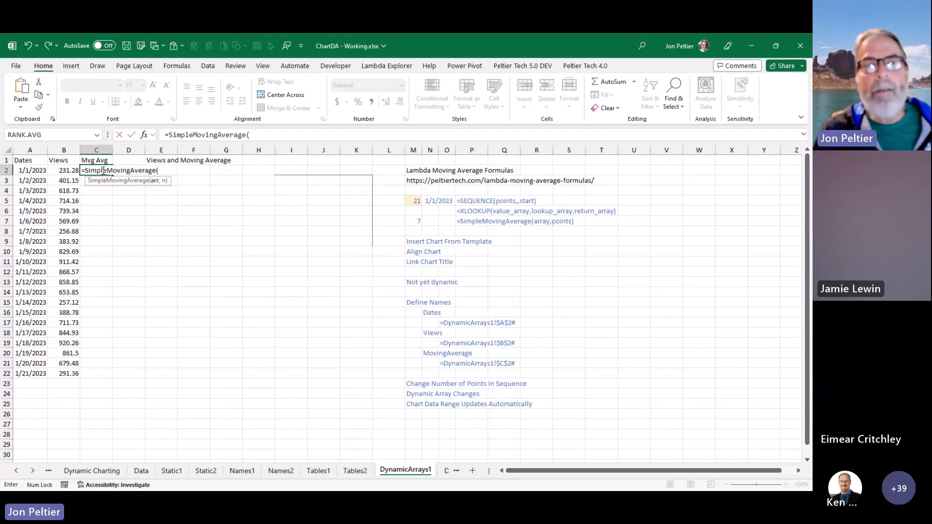
pyautogui.click(68, 170)
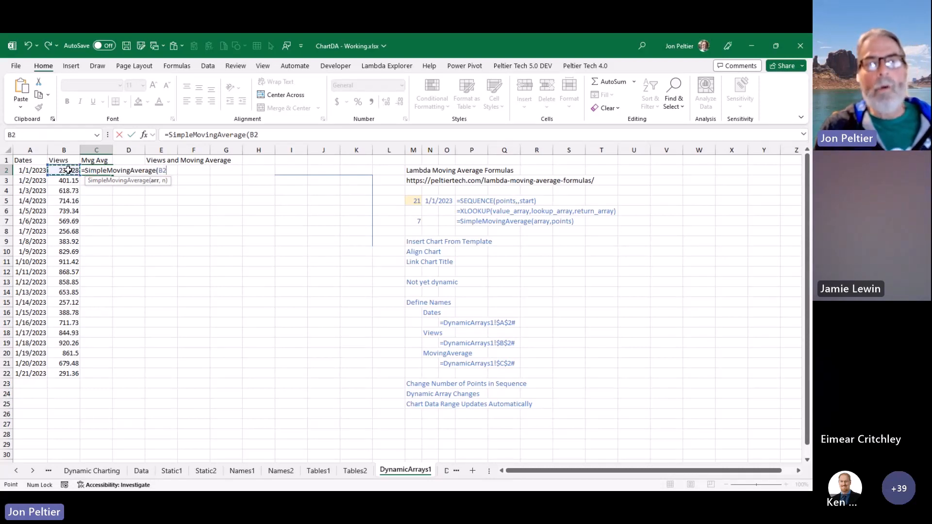
pyautogui.write('#')
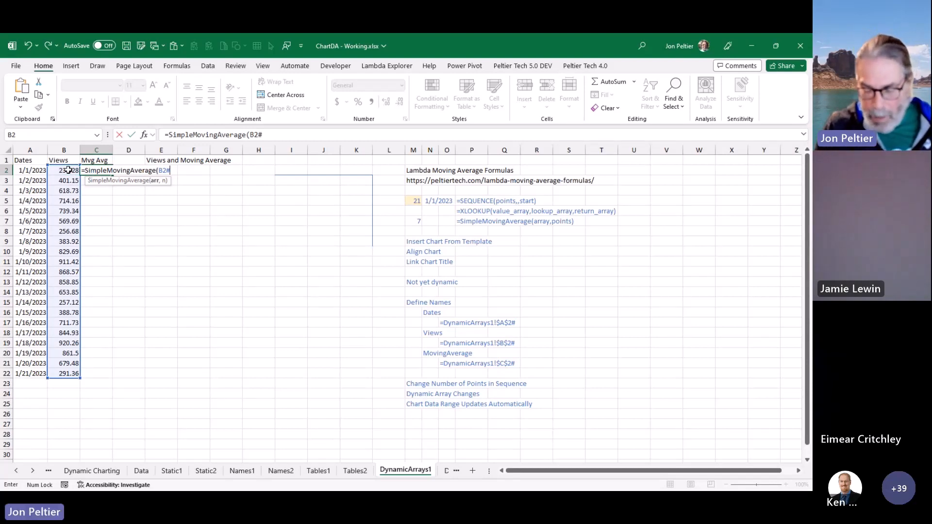
pyautogui.write(',')
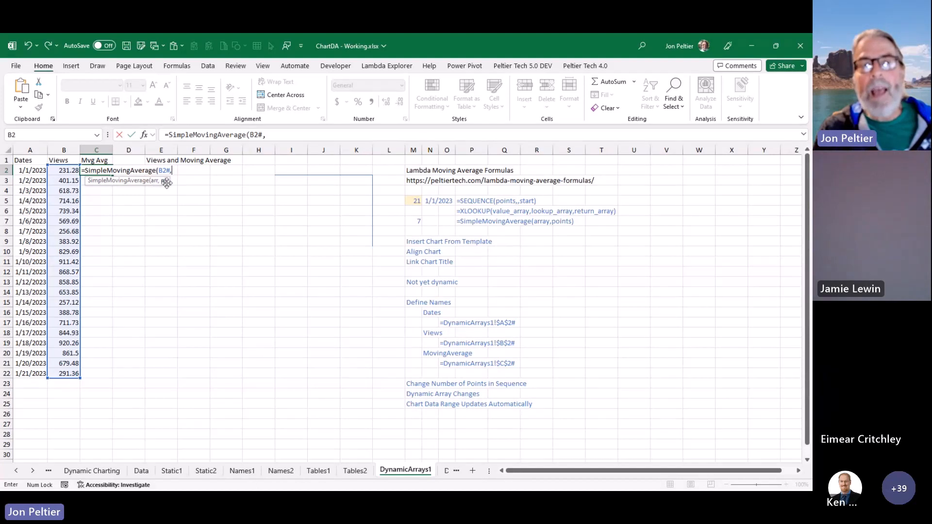
pyautogui.click(417, 222)
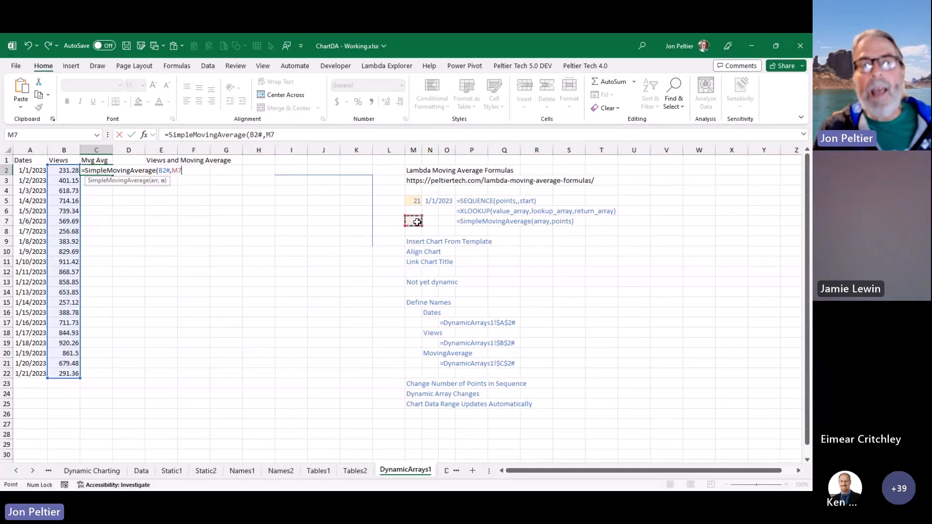
pyautogui.write(')')
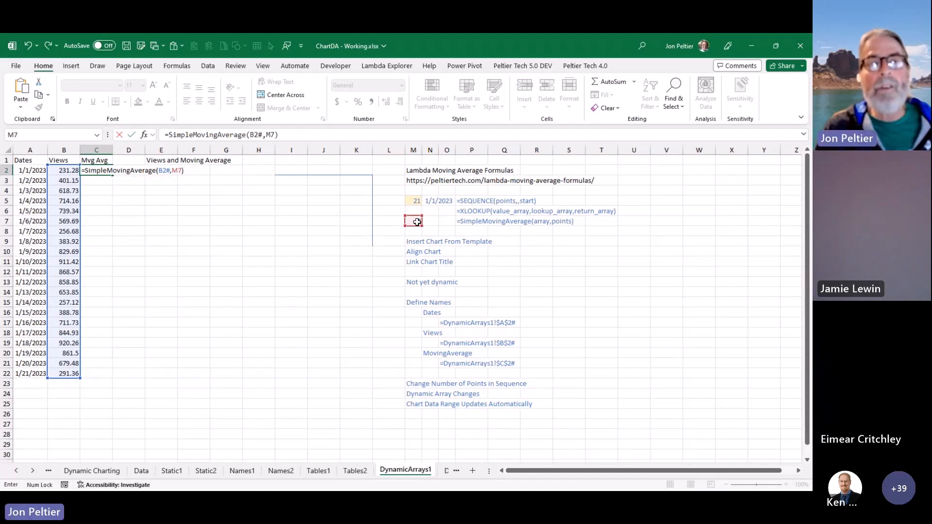
pyautogui.hotkey('ctrl', 'Return')
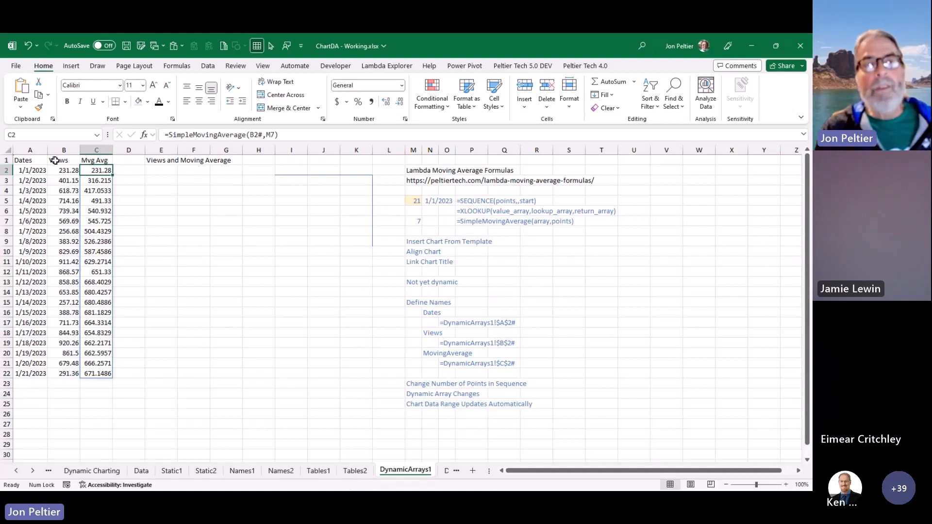
pyautogui.click(21, 171)
pyautogui.click(63, 170)
pyautogui.click(86, 171)
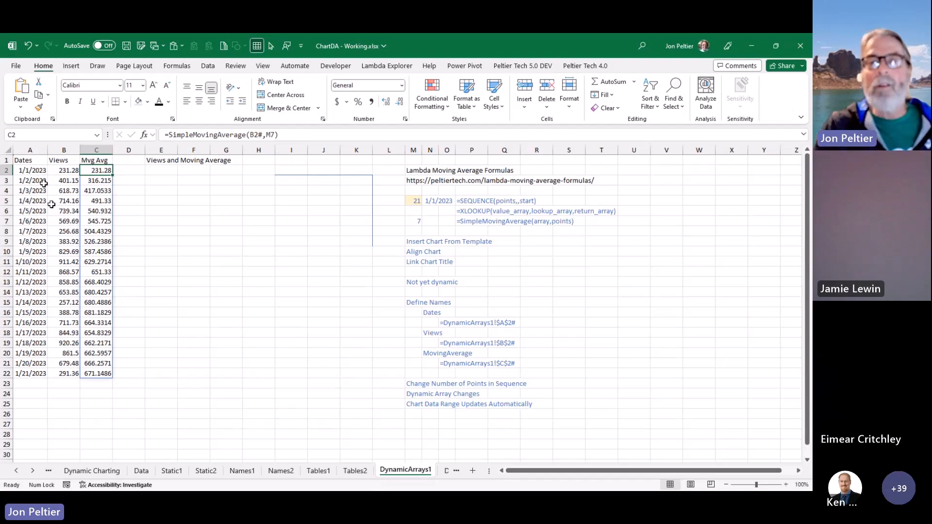
# Step: Test the spilled arrays by setting the number of points in M5 to 14 and 28, and restore it to 21
pyautogui.click(408, 202)
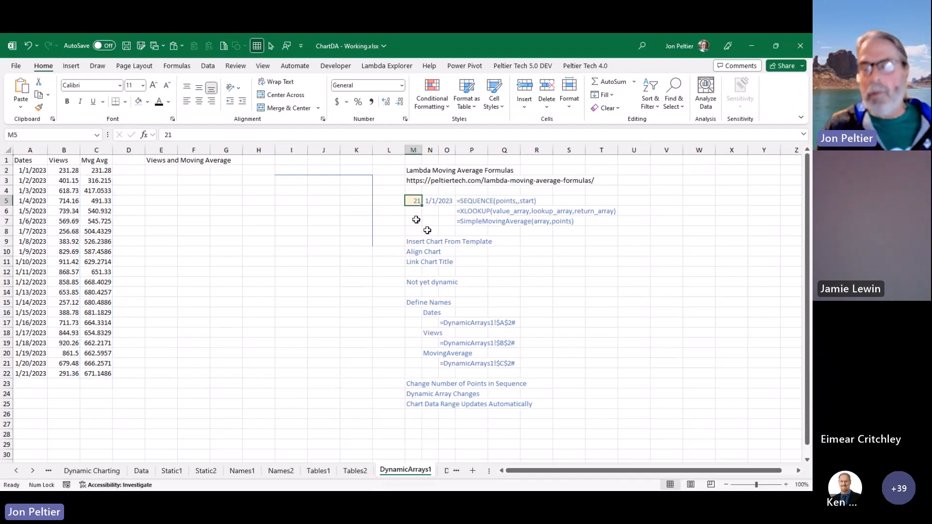
pyautogui.write('14')
pyautogui.hotkey('ctrl', 'Return')
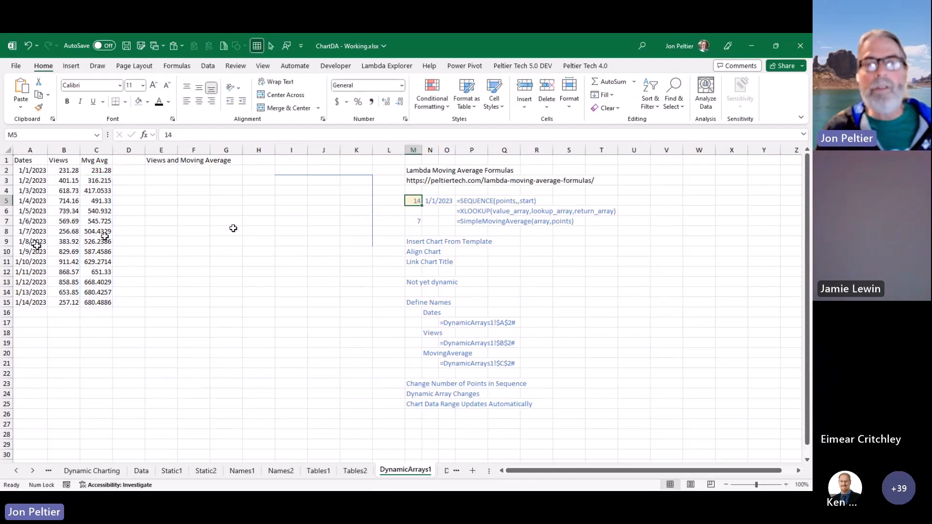
pyautogui.write('28')
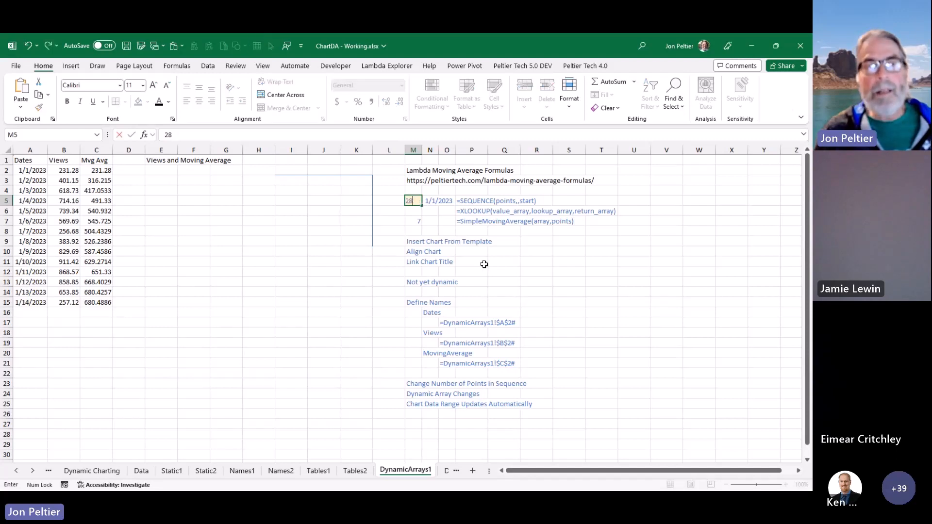
pyautogui.hotkey('ctrl', 'Return')
pyautogui.moveTo(30, 384); pyautogui.dragTo(27, 445)
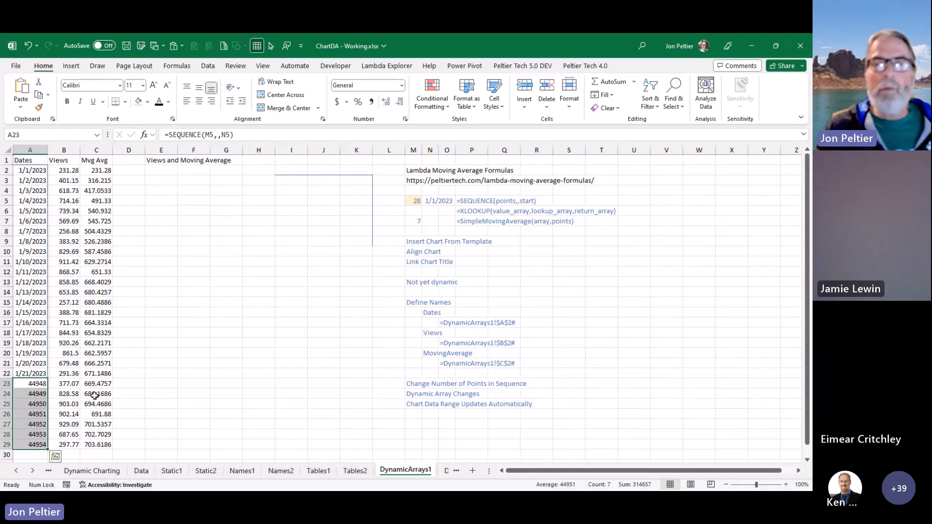
pyautogui.click(415, 200)
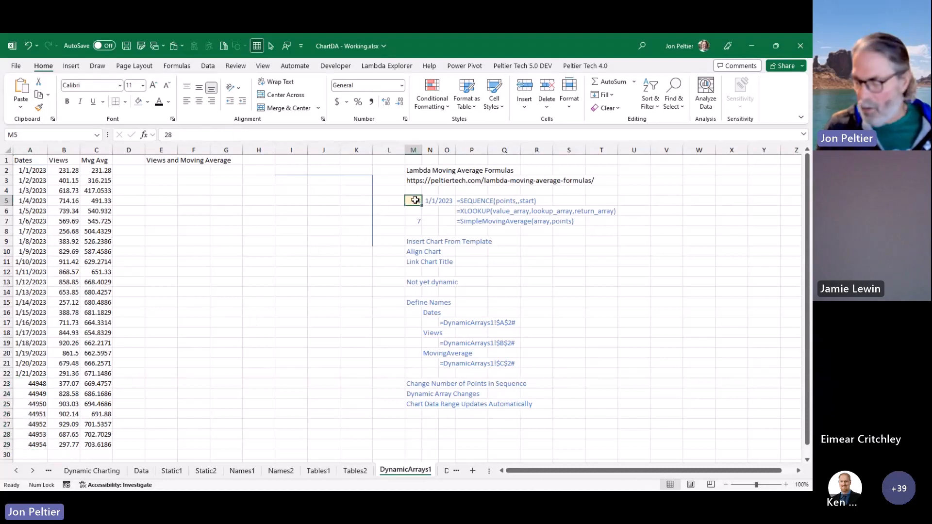
pyautogui.press('F2')
pyautogui.write('21')
pyautogui.hotkey('ctrl', 'Return')
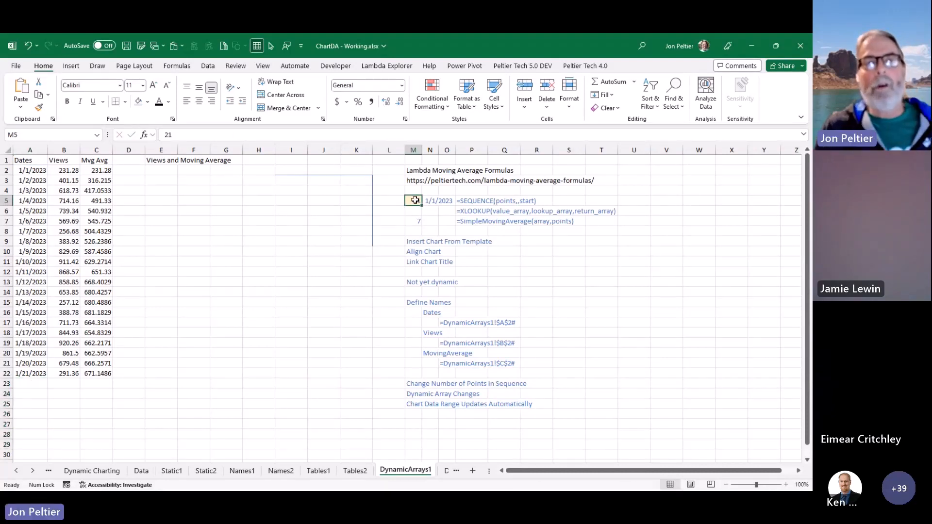
# Step: Insert a default chart from the spilled Dates, Views and Mvg Avg data and move it beneath the heading in E1
pyautogui.click(73, 221)
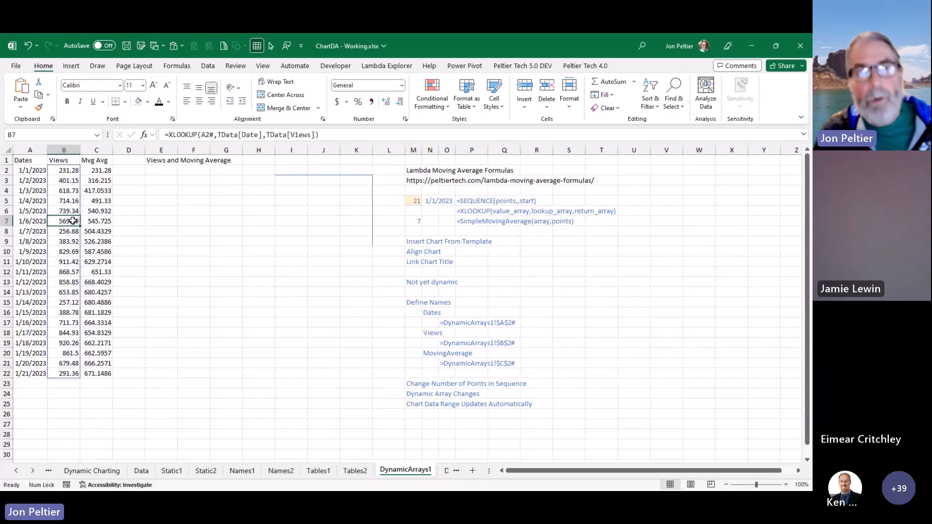
pyautogui.hotkey('alt', 'F1')
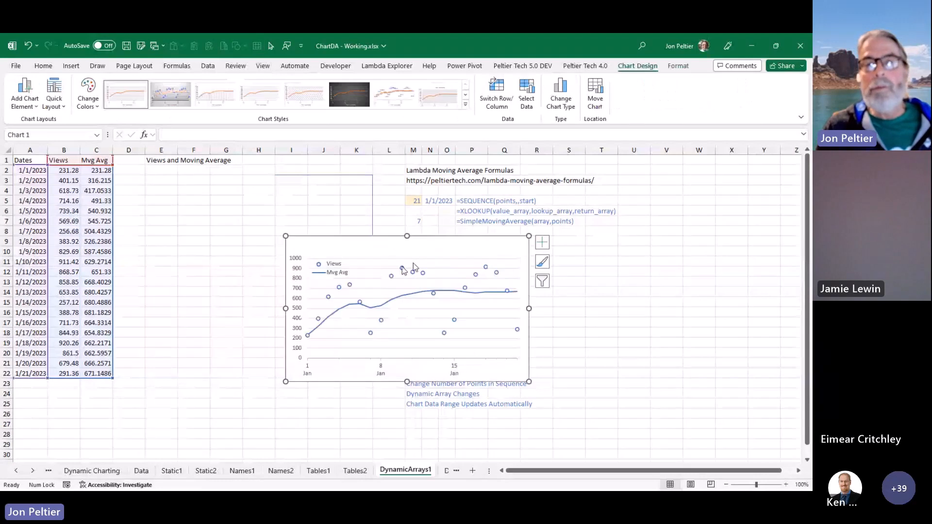
pyautogui.moveTo(510, 244); pyautogui.dragTo(351, 184)
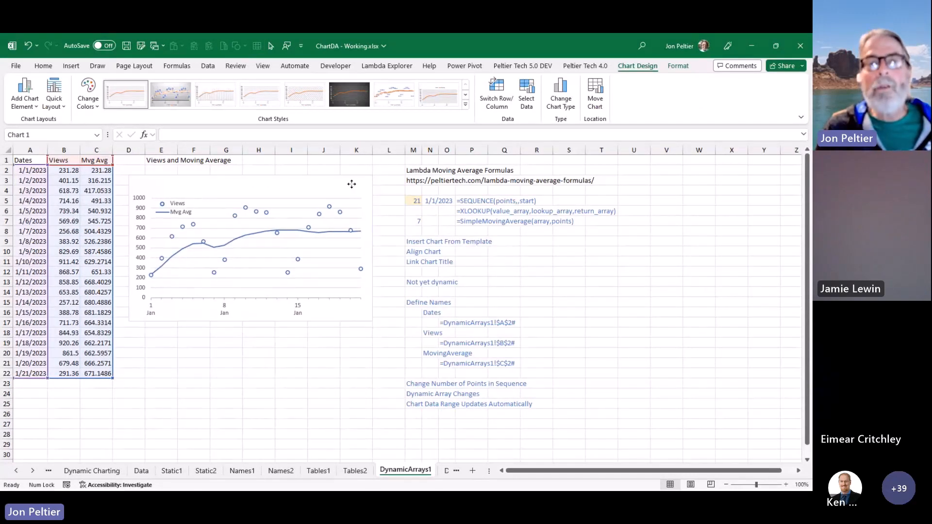
# Step: Link the chart title to cell E1 and resize the chart so that it aligns with cells E3:K16
pyautogui.click(250, 189)
pyautogui.write('=')
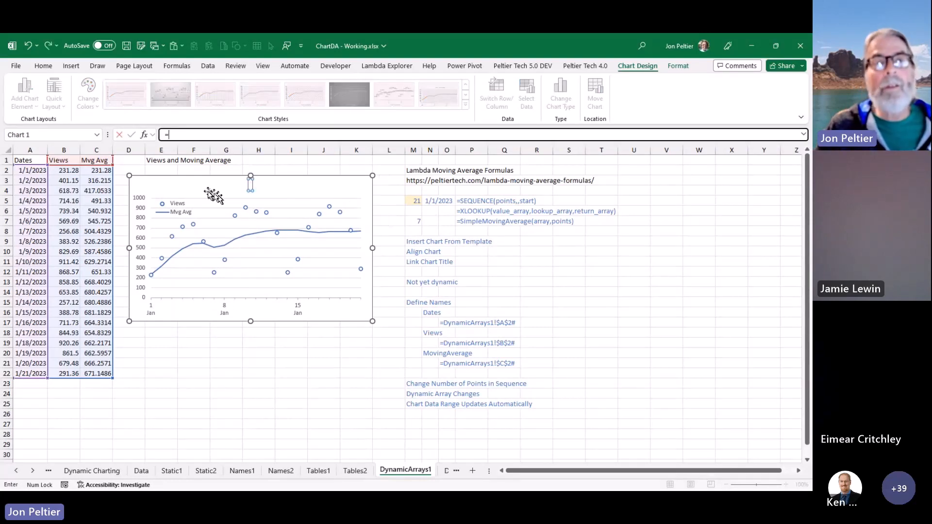
pyautogui.click(175, 160)
pyautogui.press('Return')
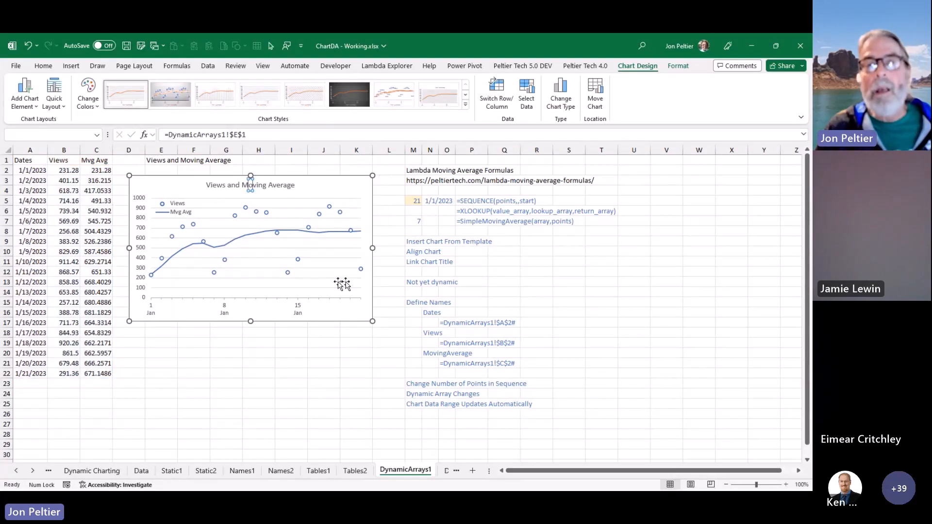
pyautogui.click(601, 252)
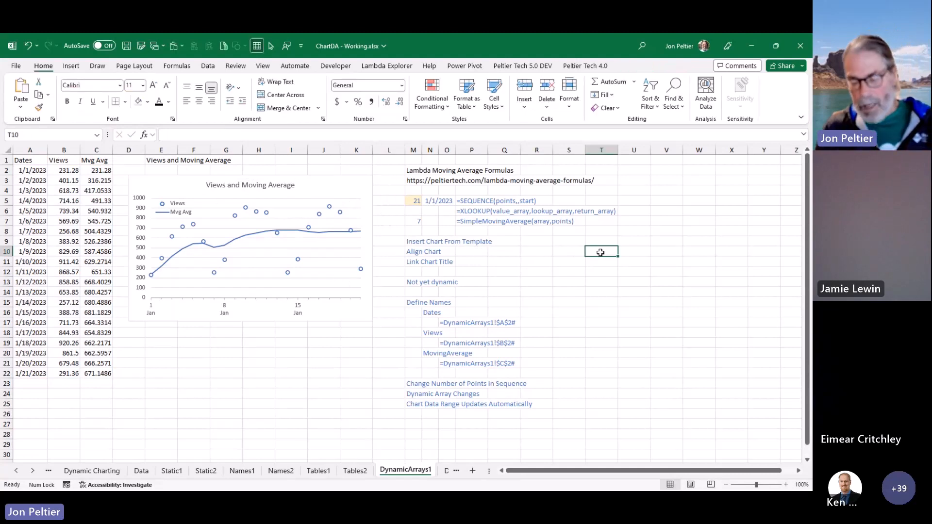
pyautogui.click(134, 316)
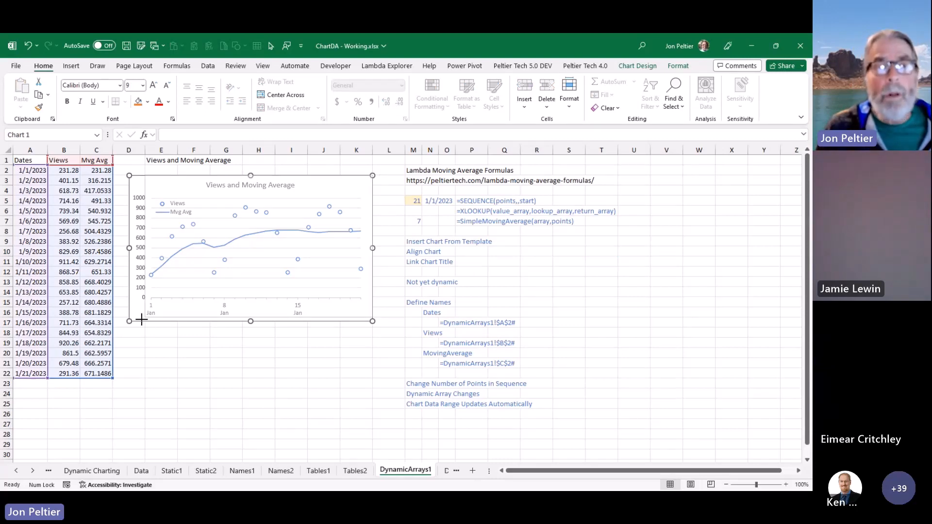
pyautogui.moveTo(142, 319); pyautogui.dragTo(145, 317)
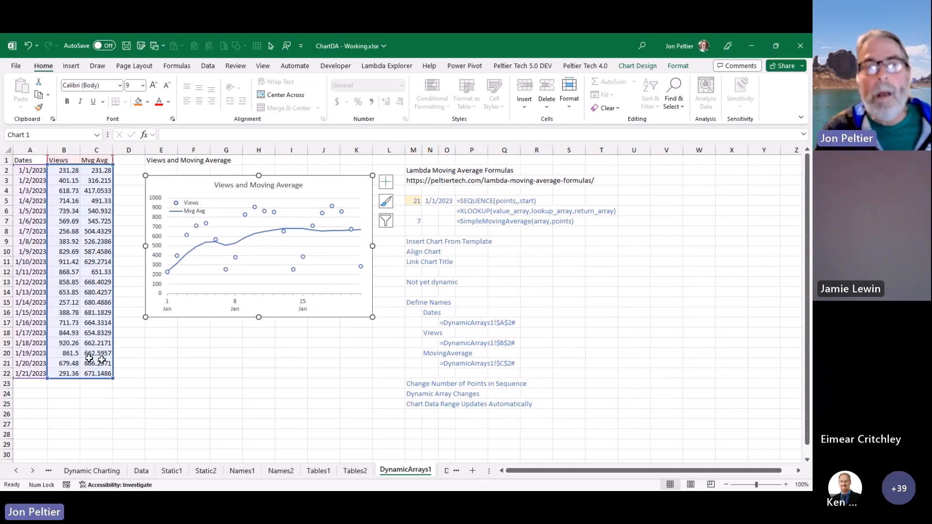
# Step: Test whether the chart follows the spilled data by setting M5 to 28, and restore it to 21
pyautogui.click(24, 171)
pyautogui.click(410, 202)
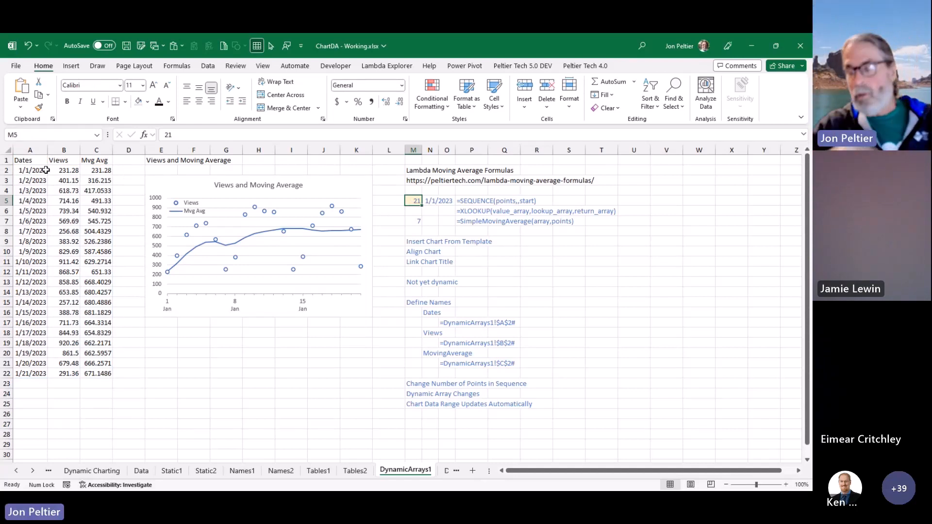
pyautogui.write('28')
pyautogui.hotkey('ctrl', 'Return')
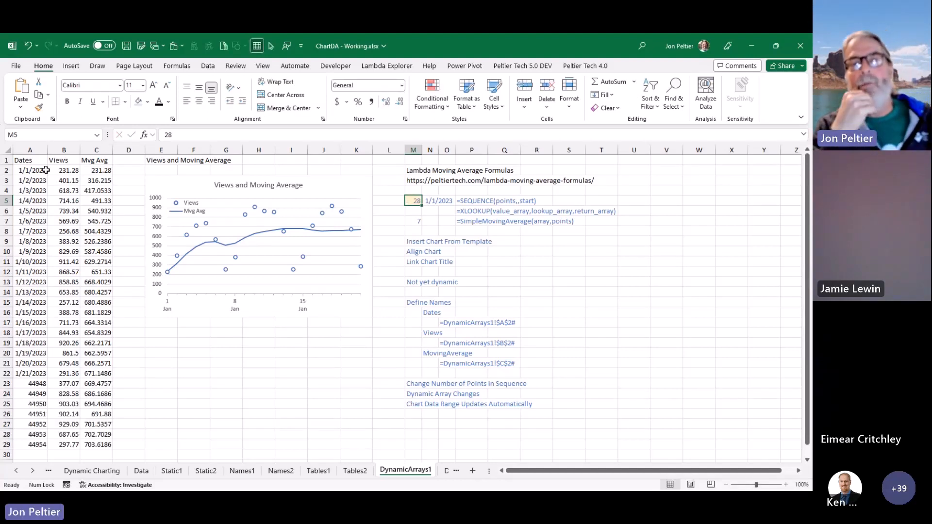
pyautogui.write('21')
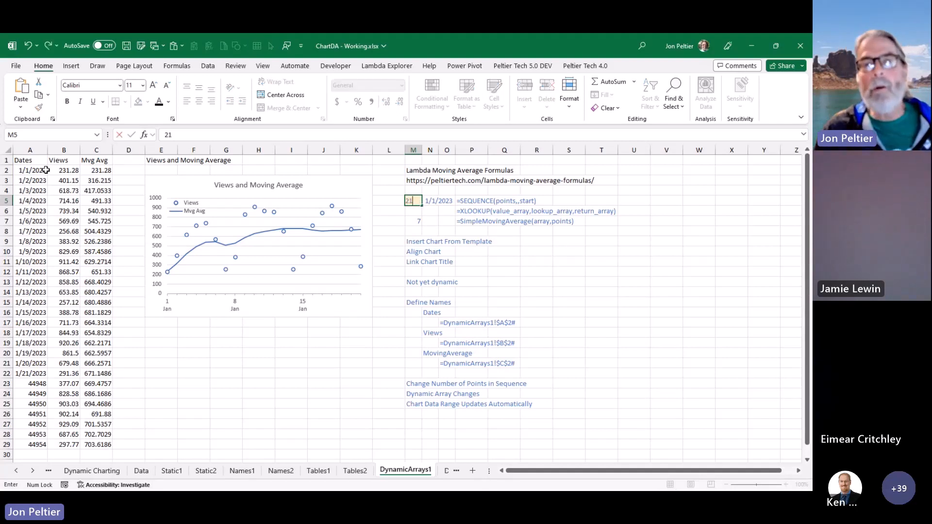
pyautogui.hotkey('ctrl', 'Return')
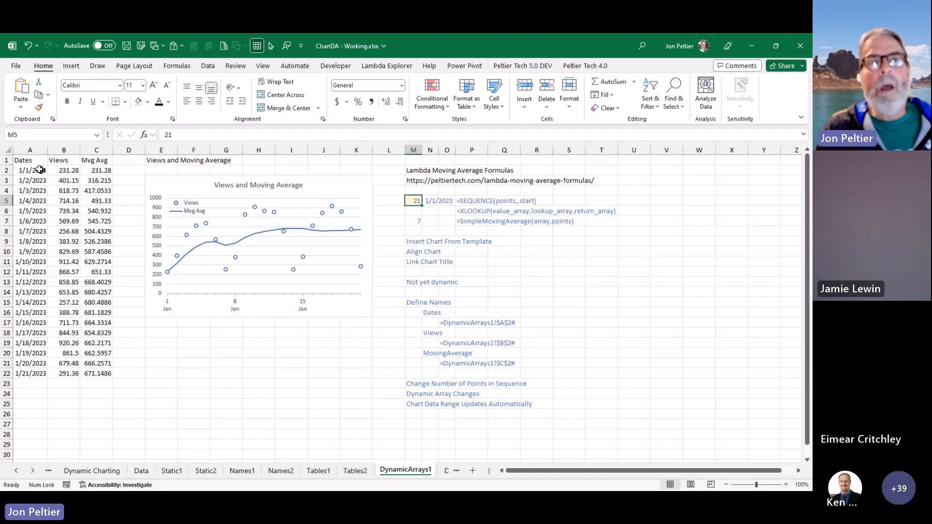
# Step: Define the name Dates with DynamicArrays1 scope, referring to the spilled range =DynamicArrays1!$A$2#
pyautogui.click(38, 170)
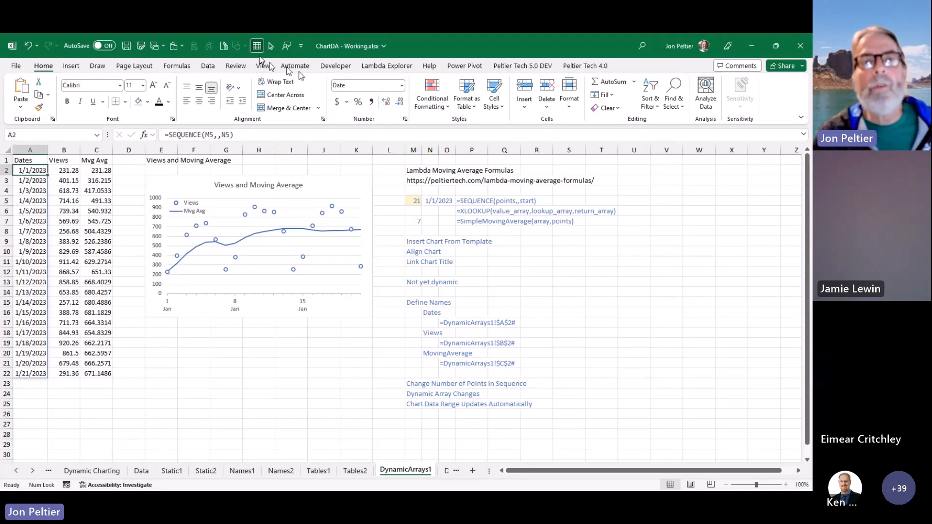
pyautogui.click(177, 66)
pyautogui.click(350, 82)
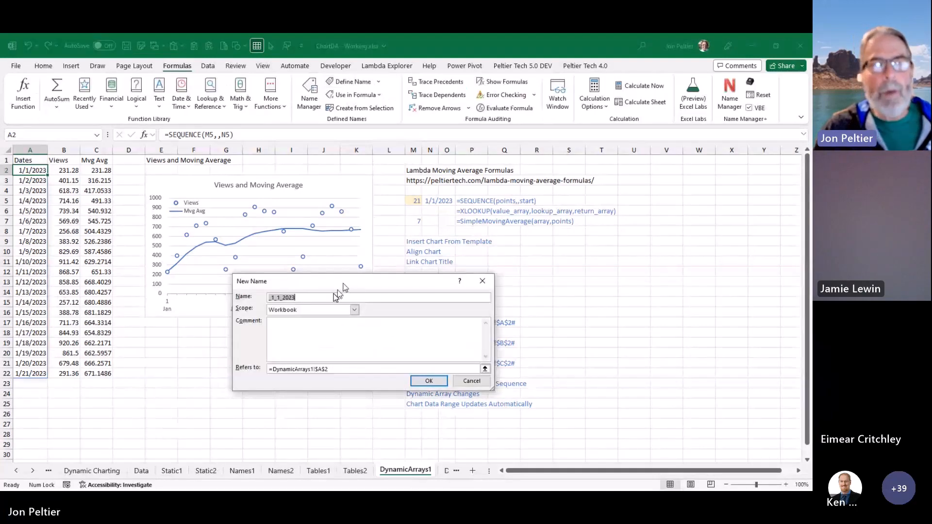
pyautogui.write('Dates')
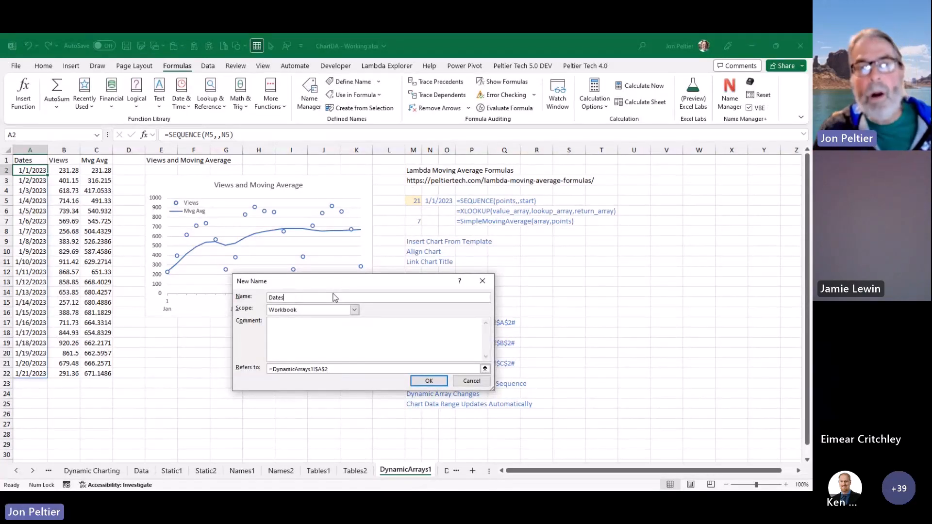
pyautogui.click(354, 310)
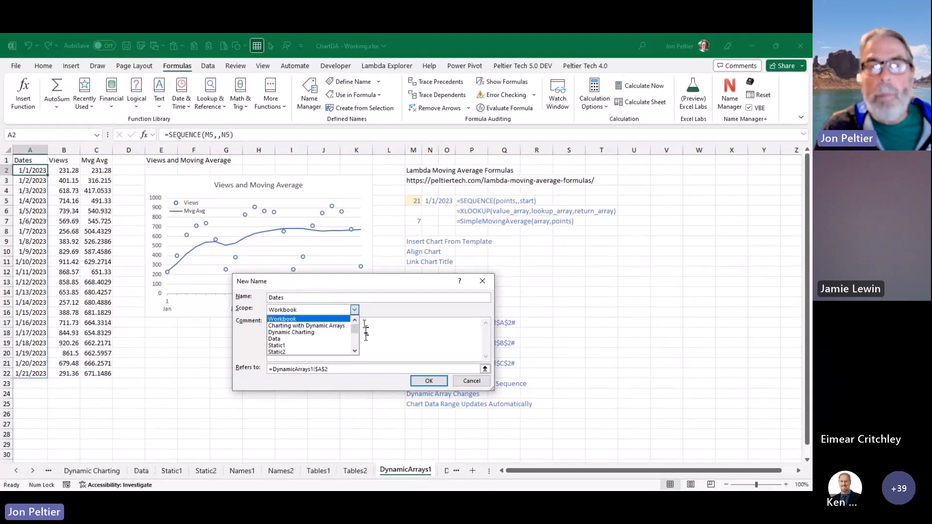
pyautogui.scroll(-2, 359, 345)
pyautogui.click(342, 350)
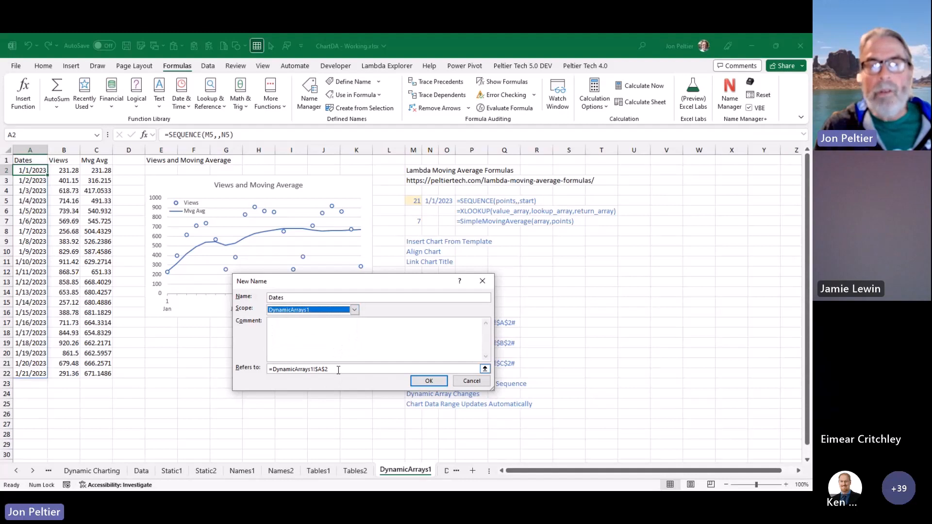
pyautogui.click(338, 370)
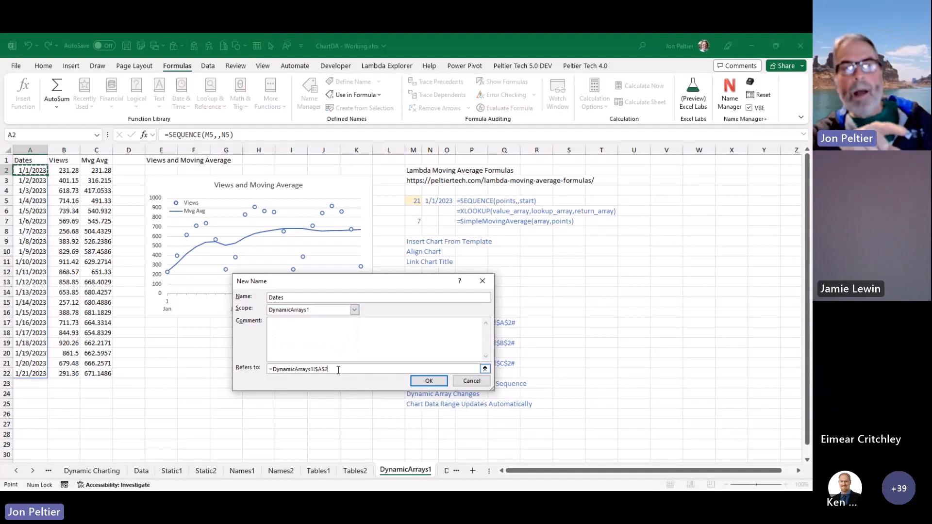
pyautogui.write('#')
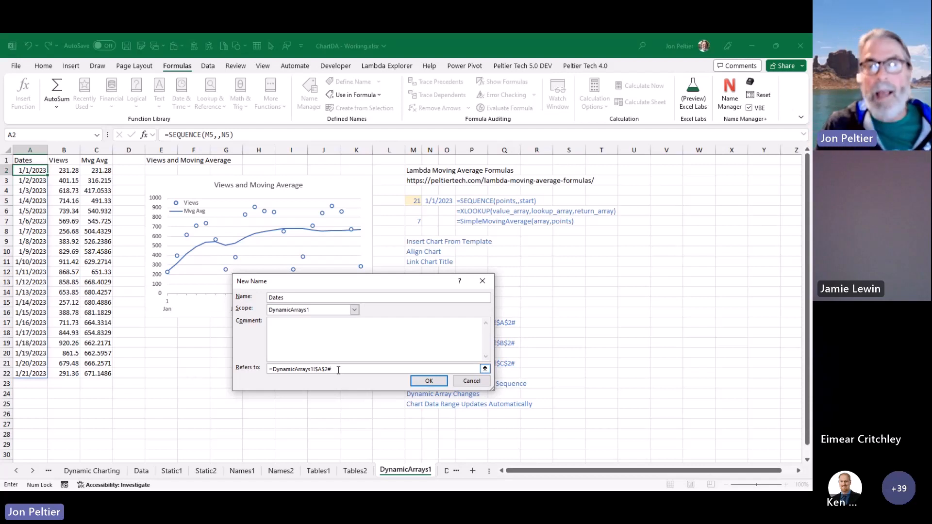
pyautogui.press('Return')
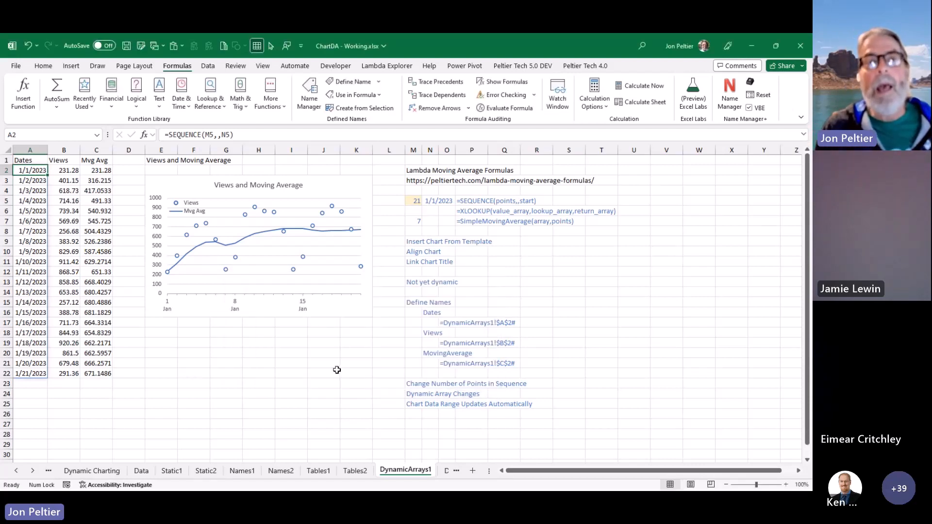
# Step: Check in the Name Manager which cells the DynamicArrays1-scoped Dates name refers to
pyautogui.click(303, 108)
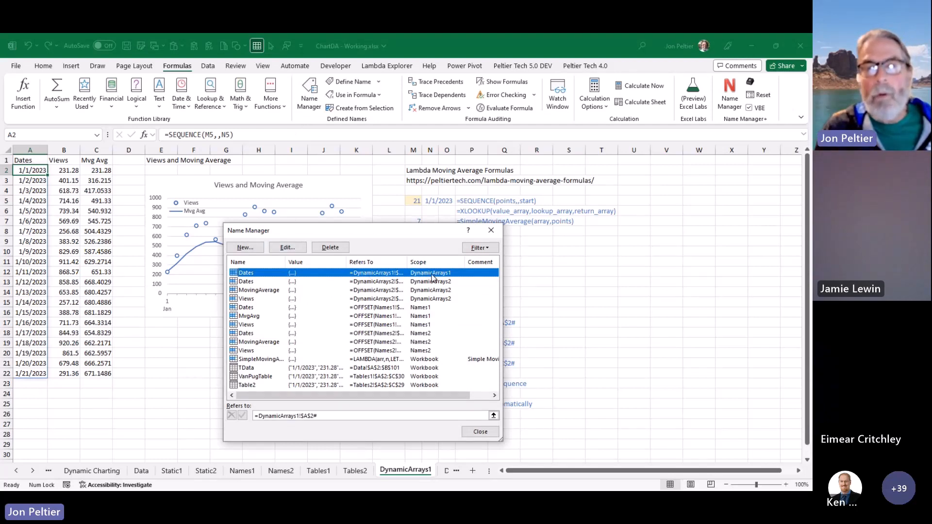
pyautogui.click(305, 417)
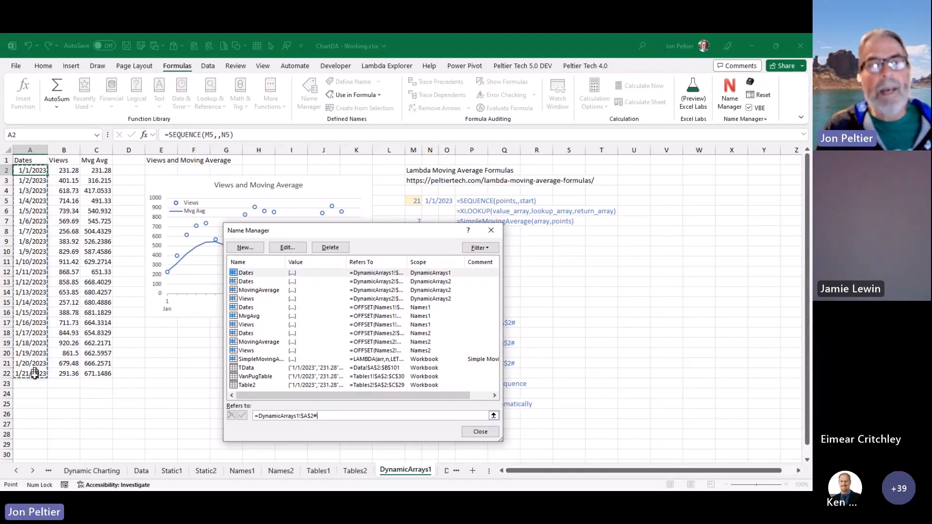
pyautogui.click(491, 230)
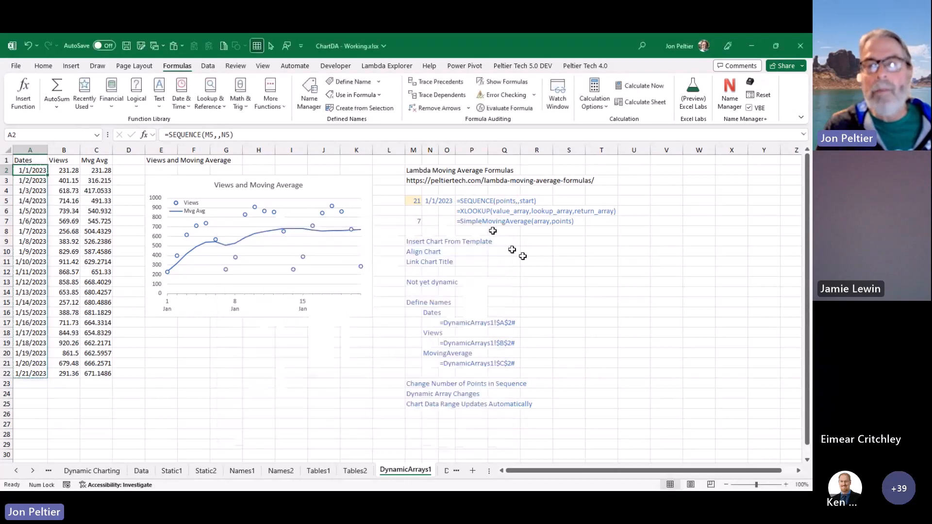
# Step: Define the name Views with DynamicArrays1 scope, referring to the spilled range =DynamicArrays1!$B$2#
pyautogui.click(68, 170)
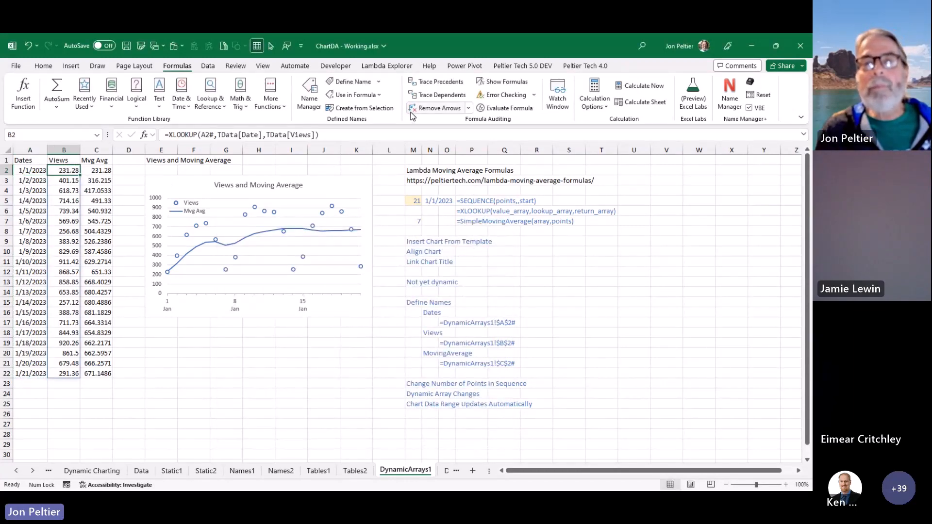
pyautogui.click(351, 85)
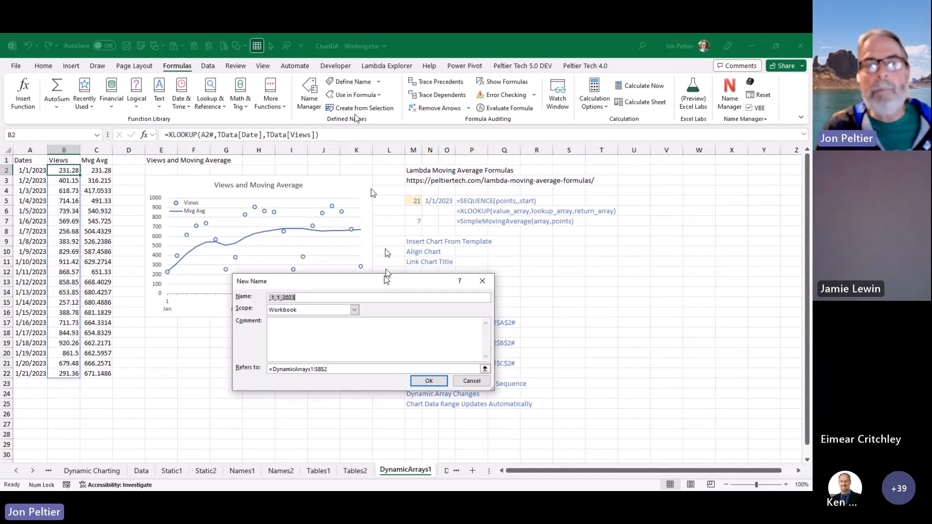
pyautogui.write('Views')
pyautogui.click(354, 310)
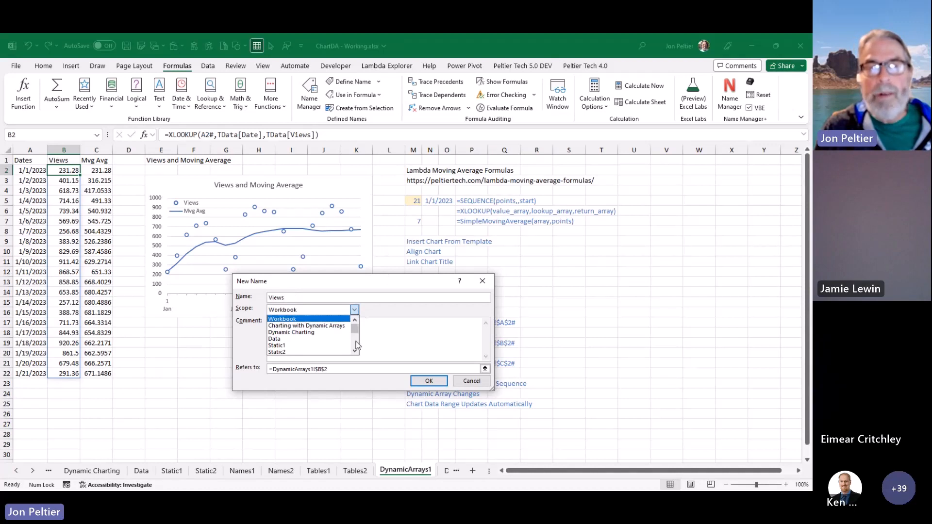
pyautogui.scroll(-2, 357, 344)
pyautogui.click(335, 352)
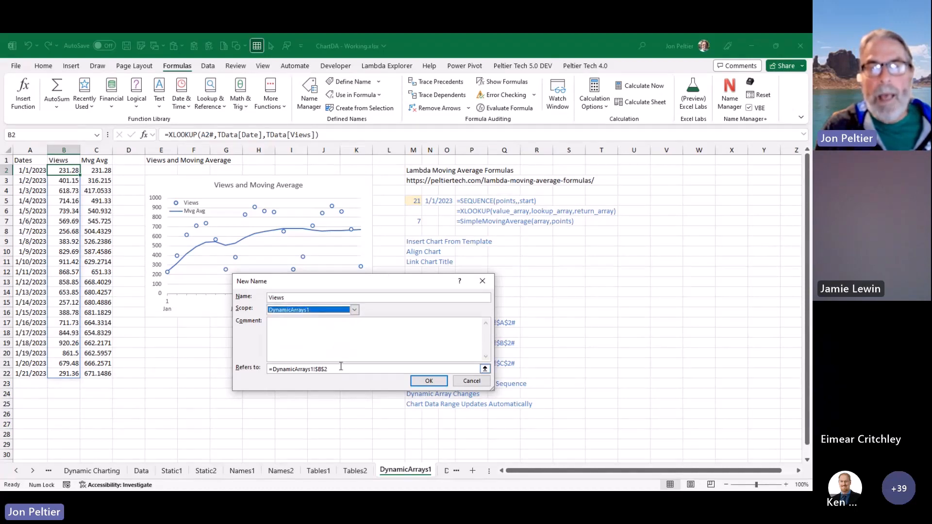
pyautogui.click(341, 367)
pyautogui.write('#')
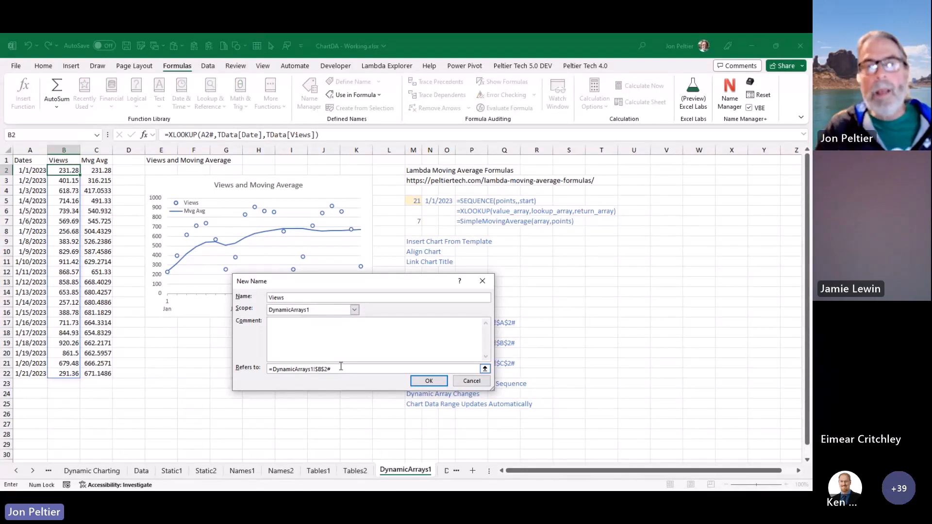
pyautogui.press('Return')
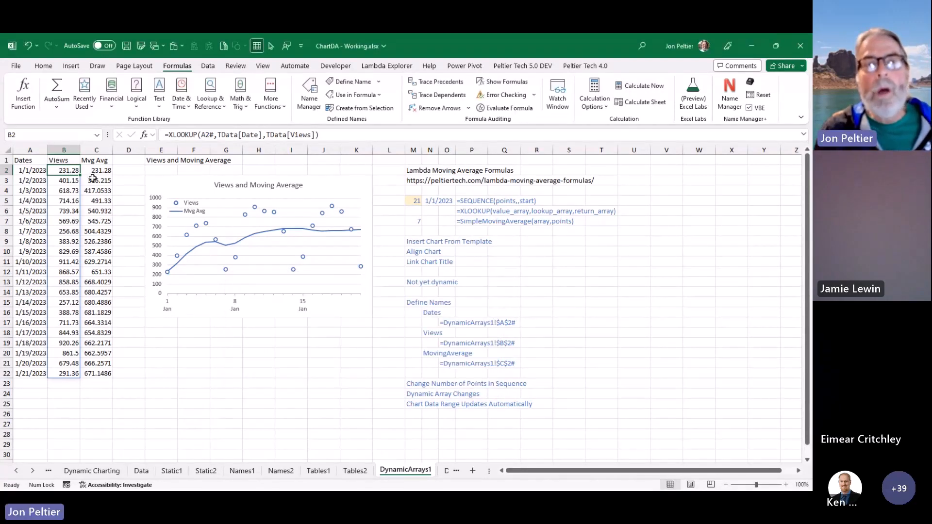
# Step: Define the name MvgAvg with DynamicArrays1 scope, referring to the spilled range =DynamicArrays1!$C$2#
pyautogui.click(107, 170)
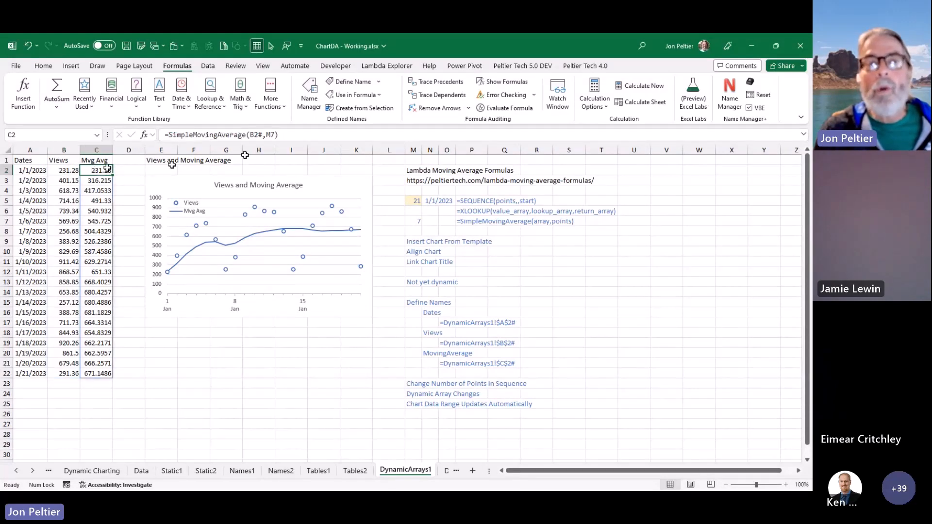
pyautogui.click(351, 82)
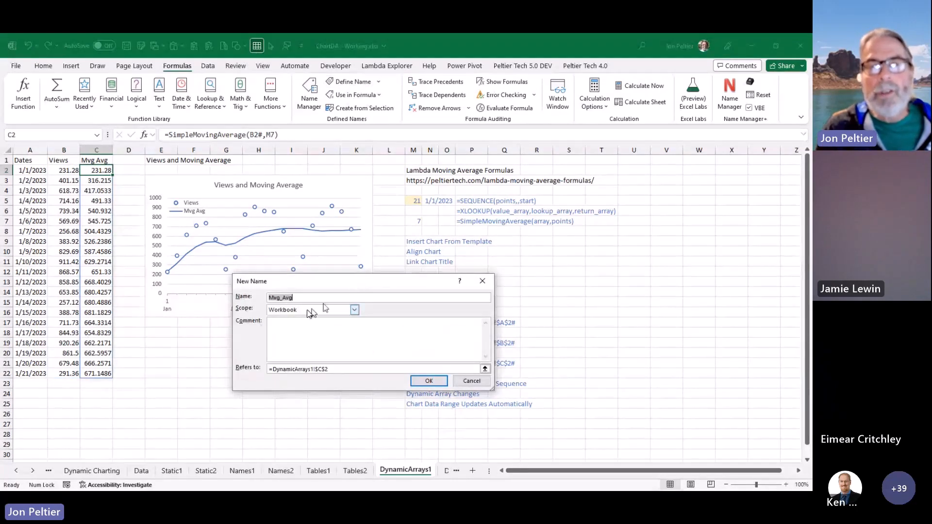
pyautogui.click(284, 297)
pyautogui.press('BackSpace')
pyautogui.click(355, 309)
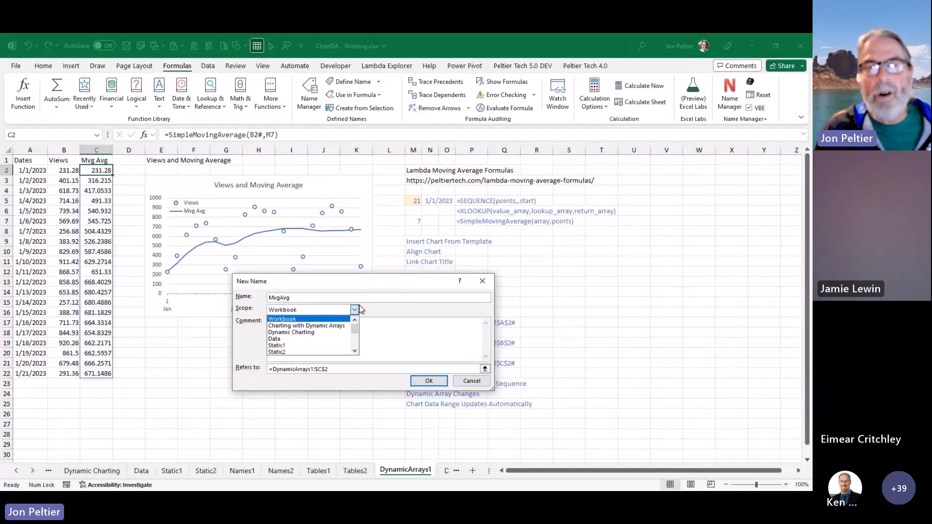
pyautogui.click(355, 344)
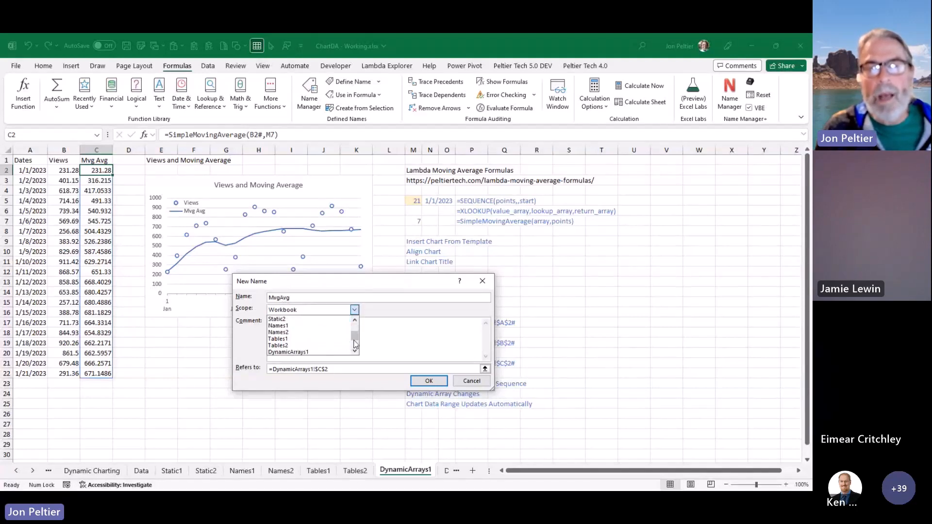
pyautogui.click(340, 352)
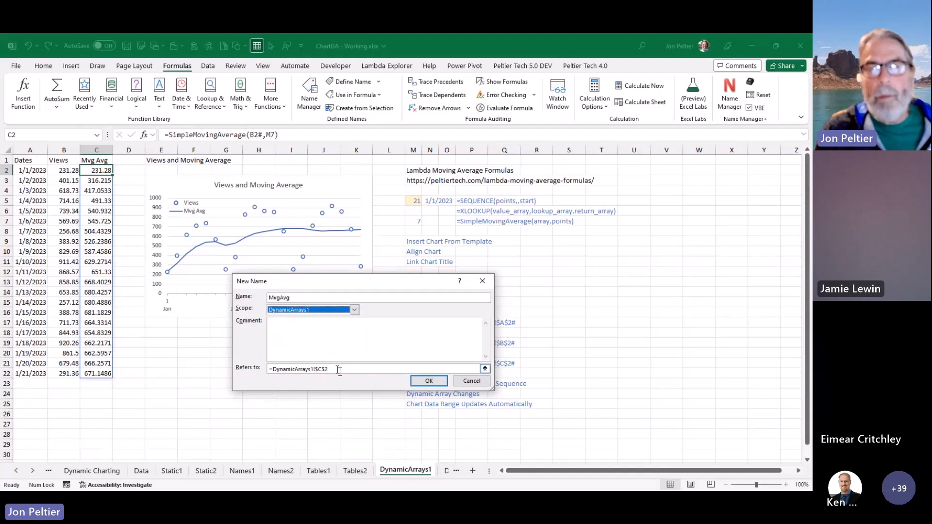
pyautogui.click(338, 369)
pyautogui.write('#')
pyautogui.press('Return')
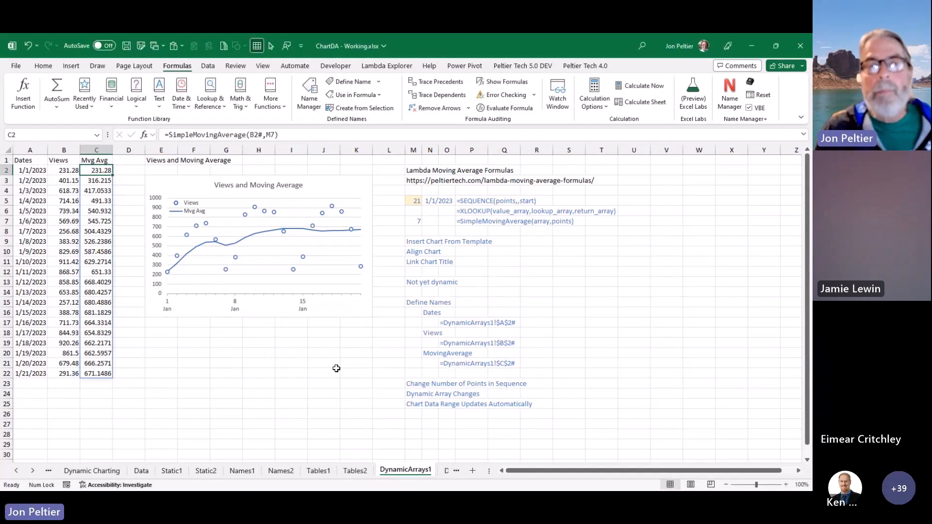
# Step: In the Mvg Avg series formula, replace the date and value ranges with the names dates and mvgavg
pyautogui.click(265, 231)
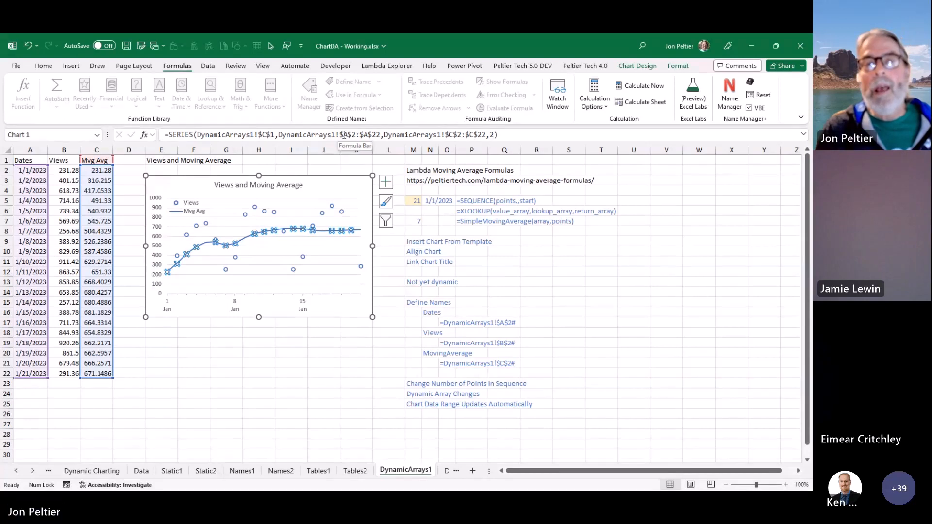
pyautogui.moveTo(339, 135); pyautogui.dragTo(365, 133)
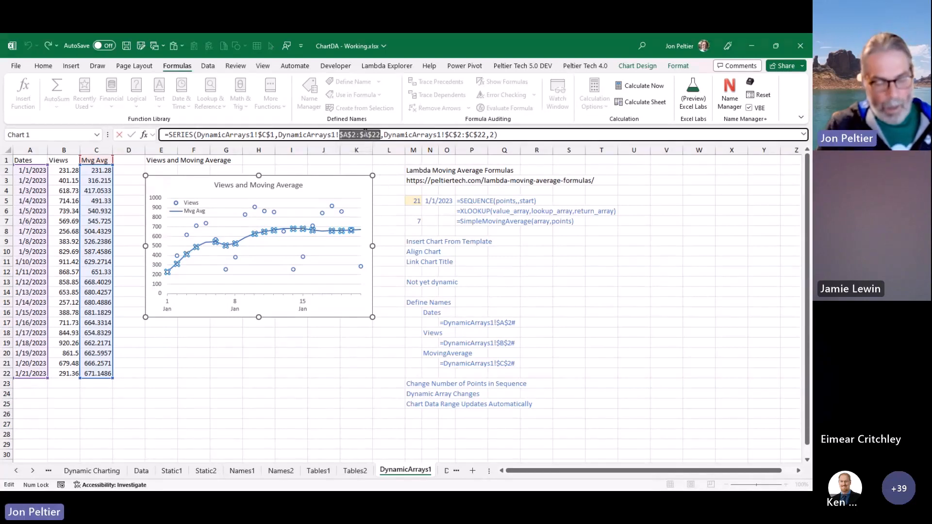
pyautogui.write('dates')
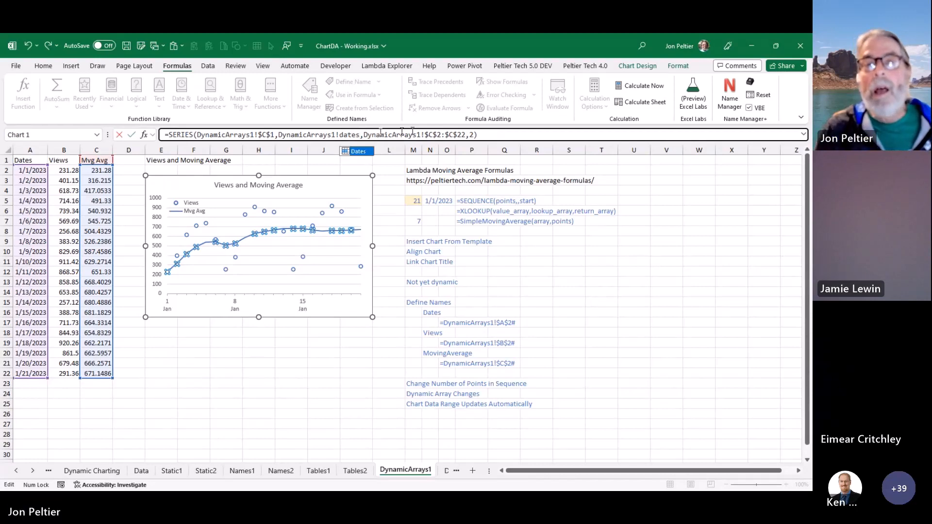
pyautogui.moveTo(426, 135); pyautogui.dragTo(466, 135)
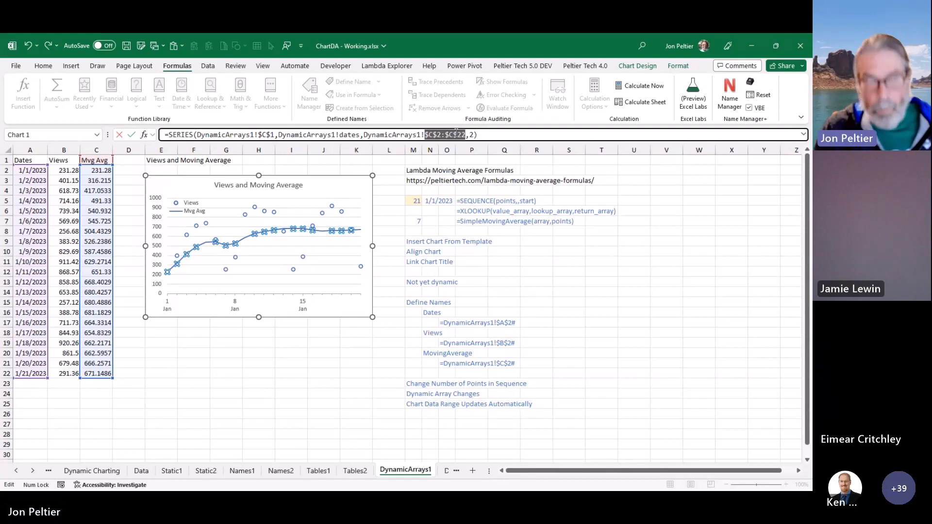
pyautogui.write('mvgavg')
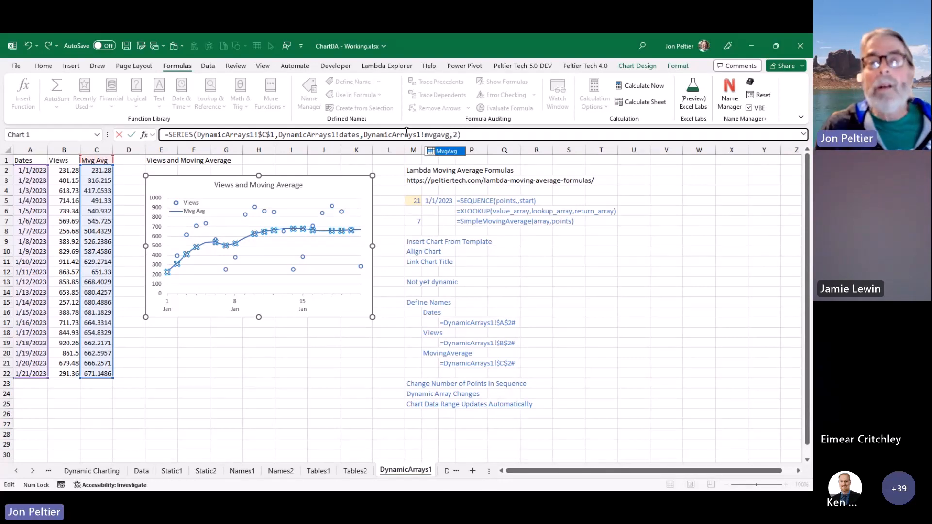
pyautogui.press('Return')
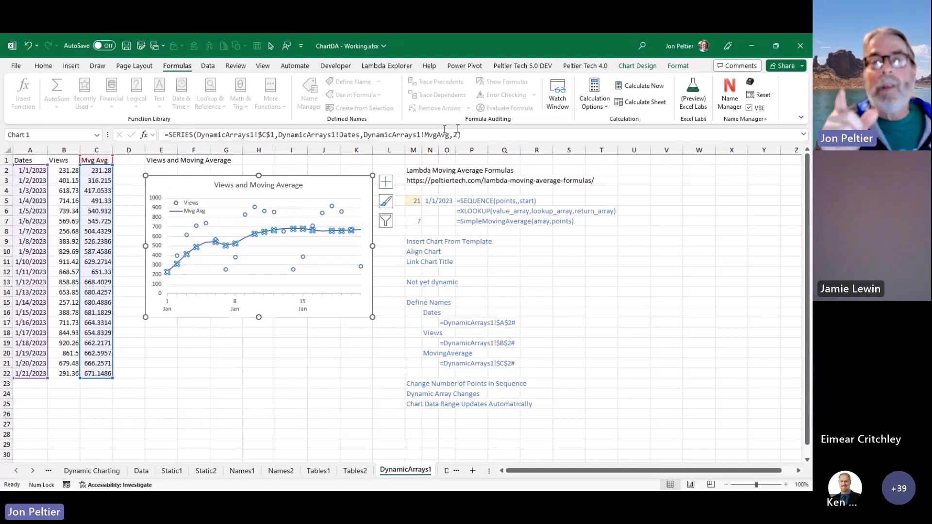
# Step: Open the SERIES formula of the chart's Views series for editing
pyautogui.click(273, 211)
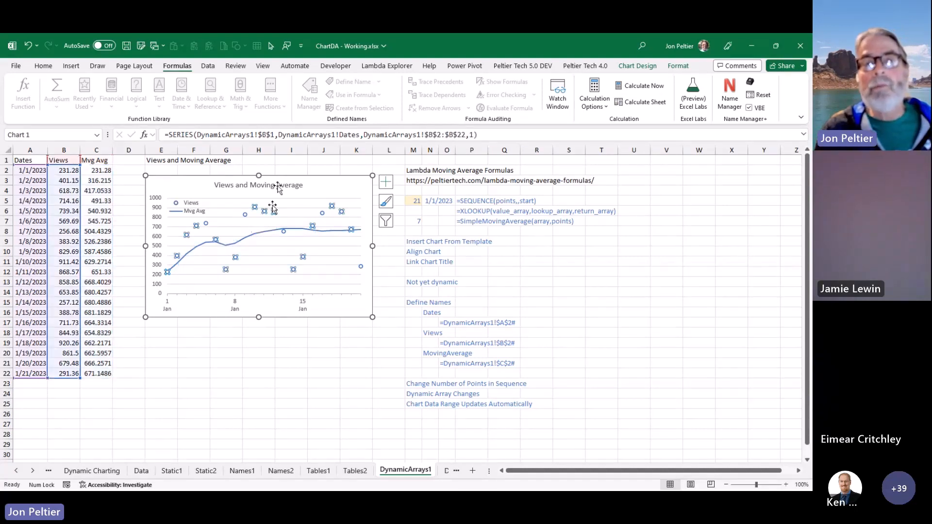
pyautogui.click(344, 135)
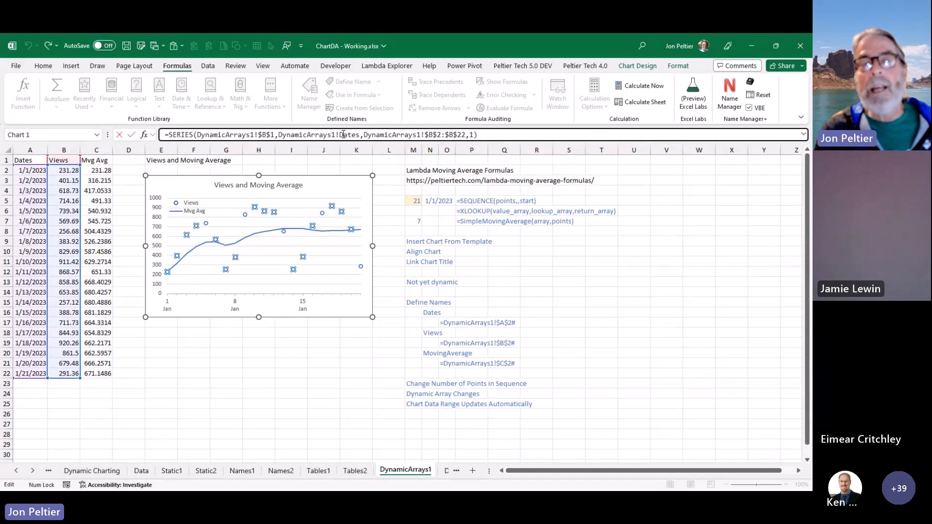
# Step: Replace the cell range in the Views series values with the defined name Views in the SERIES formula
pyautogui.moveTo(425, 135); pyautogui.dragTo(466, 135)
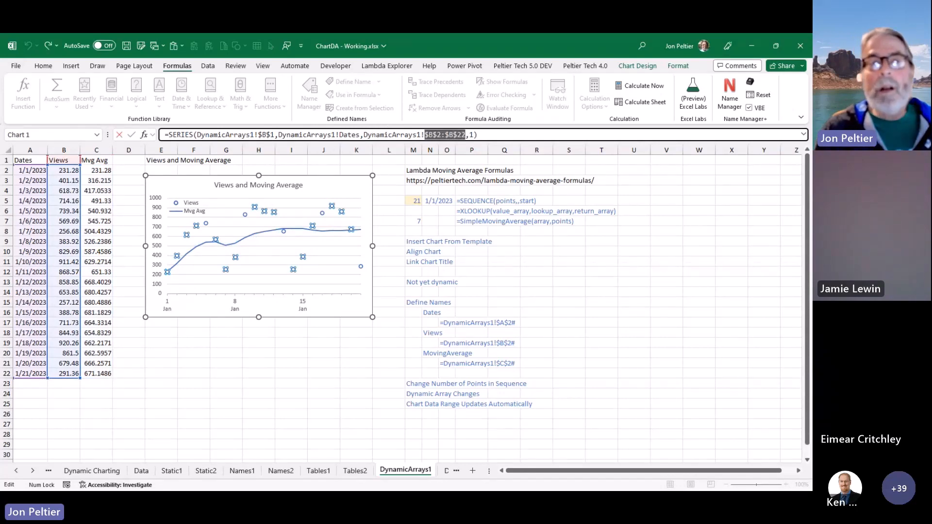
pyautogui.write('views')
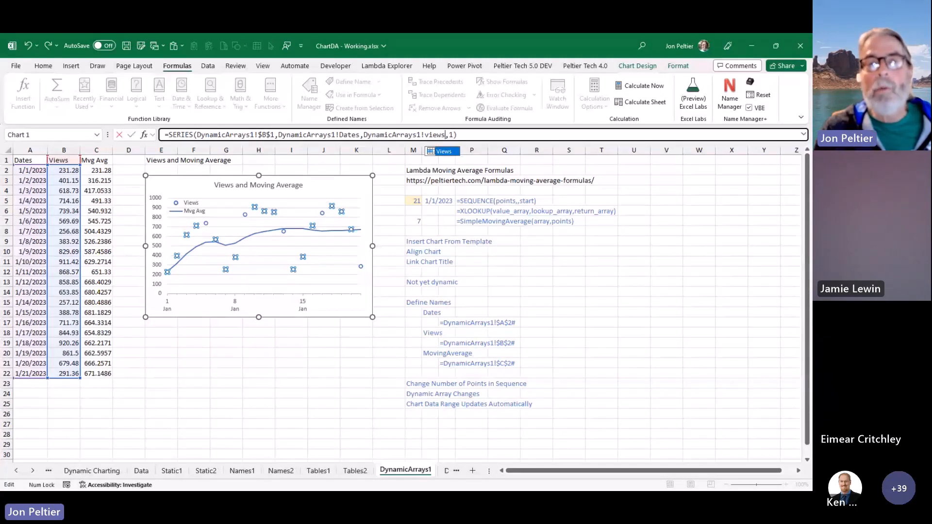
pyautogui.press('Return')
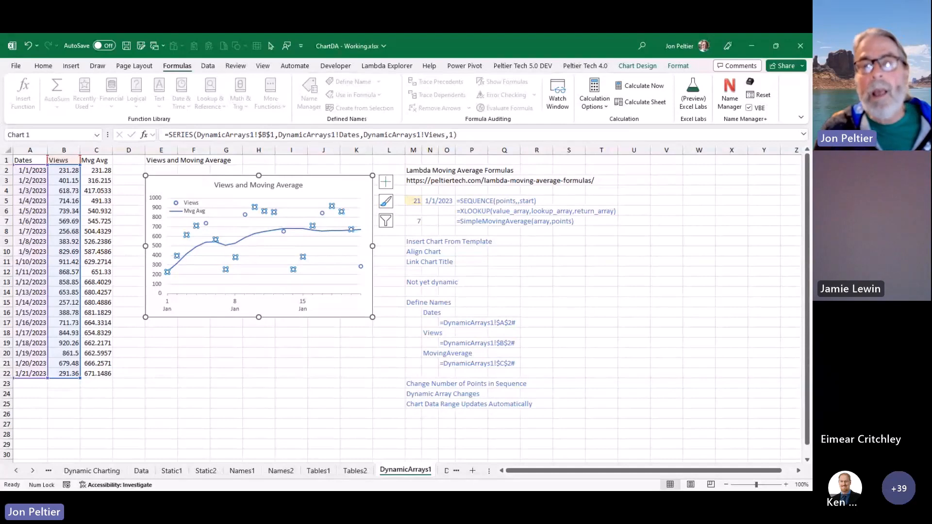
# Step: Set the number of points for the date sequence in cell M5 to 28
pyautogui.click(413, 201)
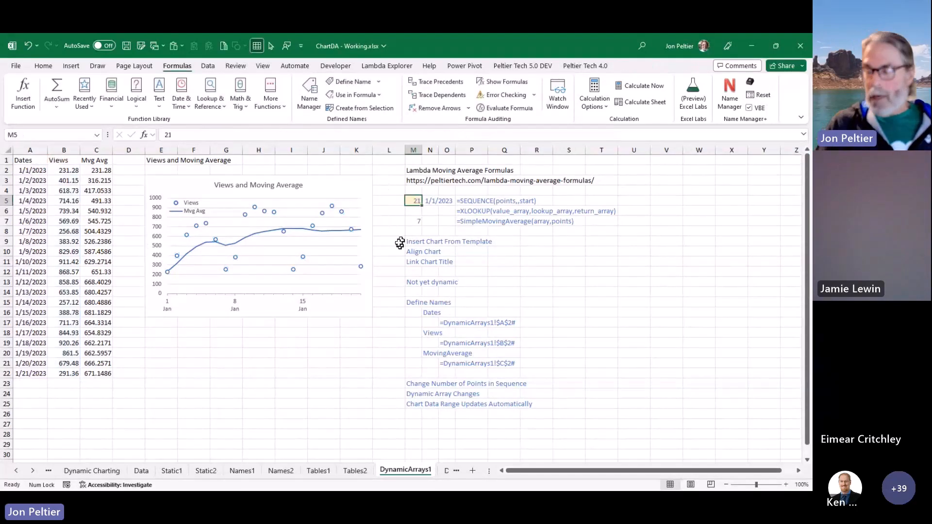
pyautogui.write('28')
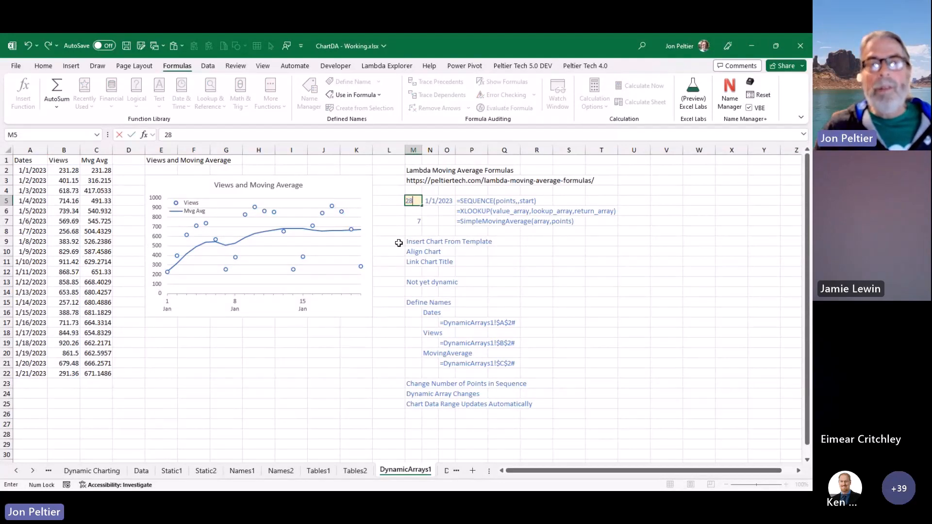
pyautogui.hotkey('ctrl', 'Return')
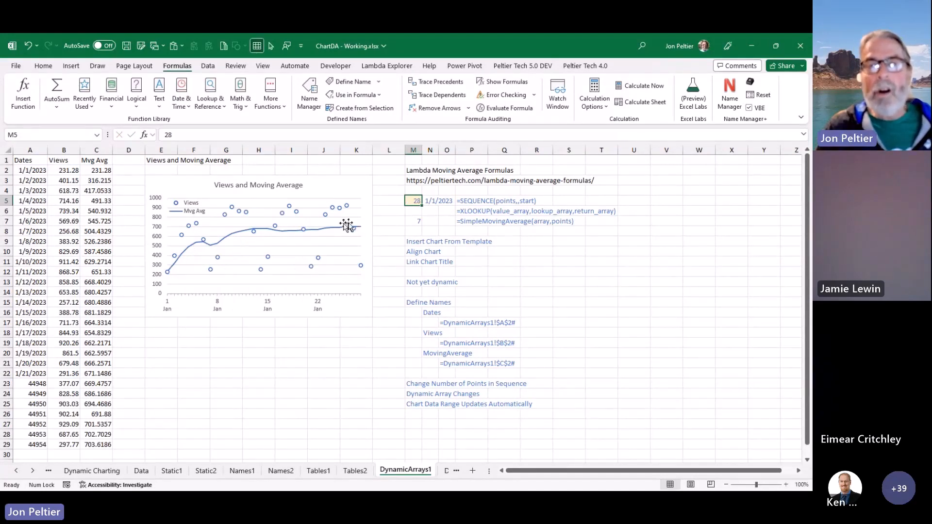
# Step: Examine the chart's source ranges, the formulas behind the Dates and Views columns, and the Mvg Avg series formula
pyautogui.click(368, 221)
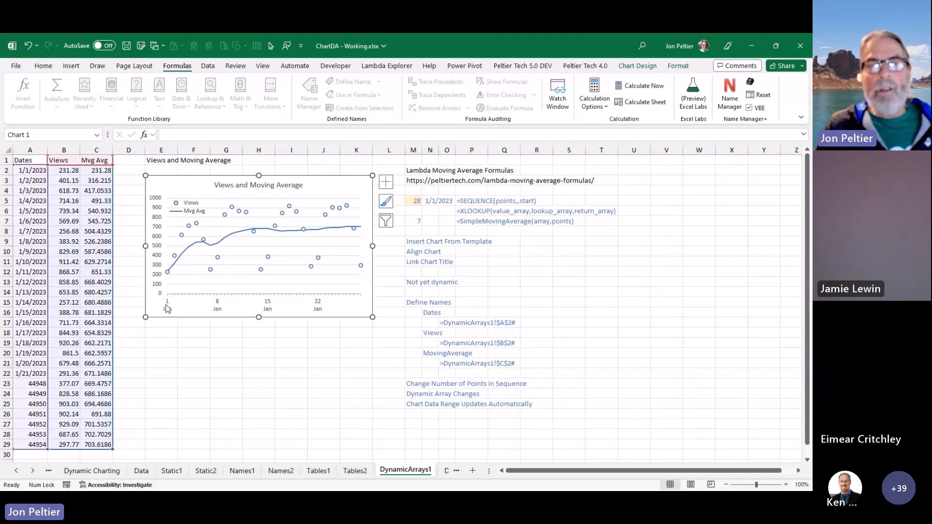
pyautogui.click(25, 169)
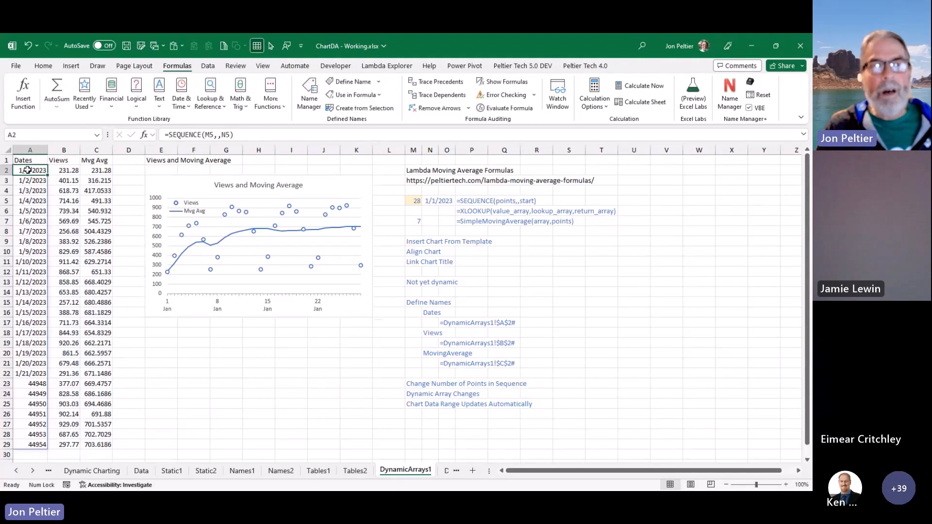
pyautogui.moveTo(21, 380); pyautogui.dragTo(26, 443)
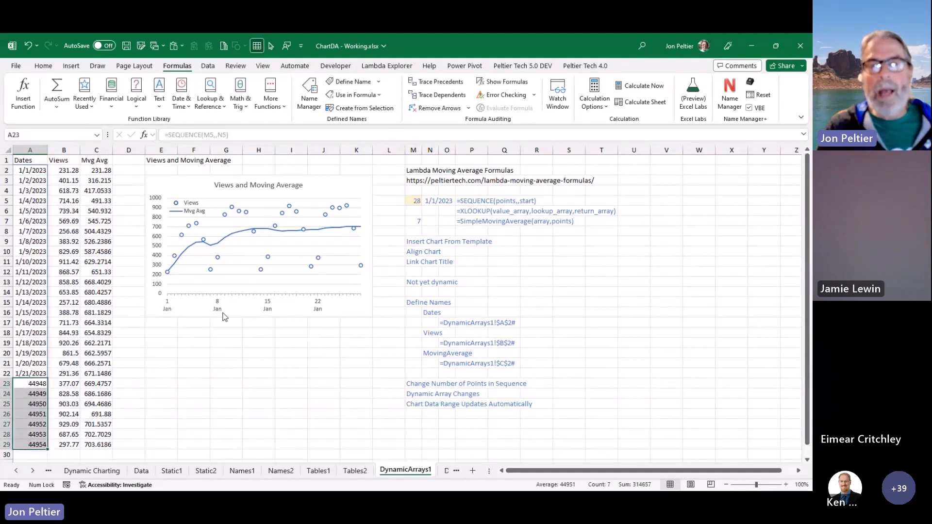
pyautogui.click(69, 161)
pyautogui.click(73, 170)
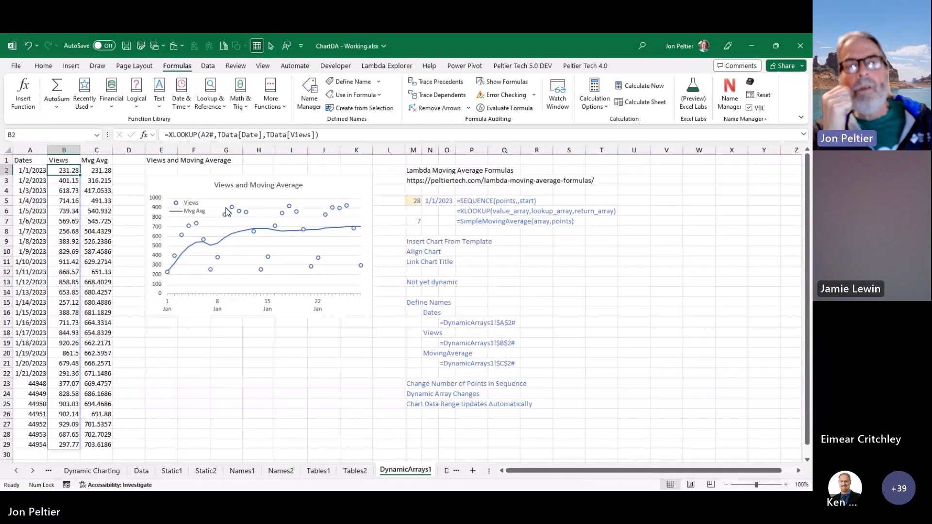
pyautogui.click(232, 240)
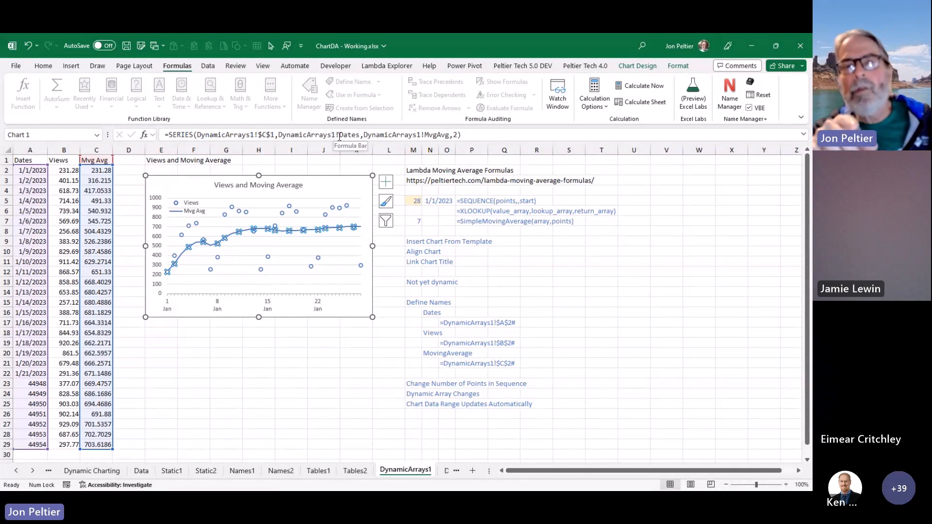
# Step: Review the Views series values and the horizontal axis label range in the chart's data source settings without changing them
pyautogui.moveTo(315, 231)
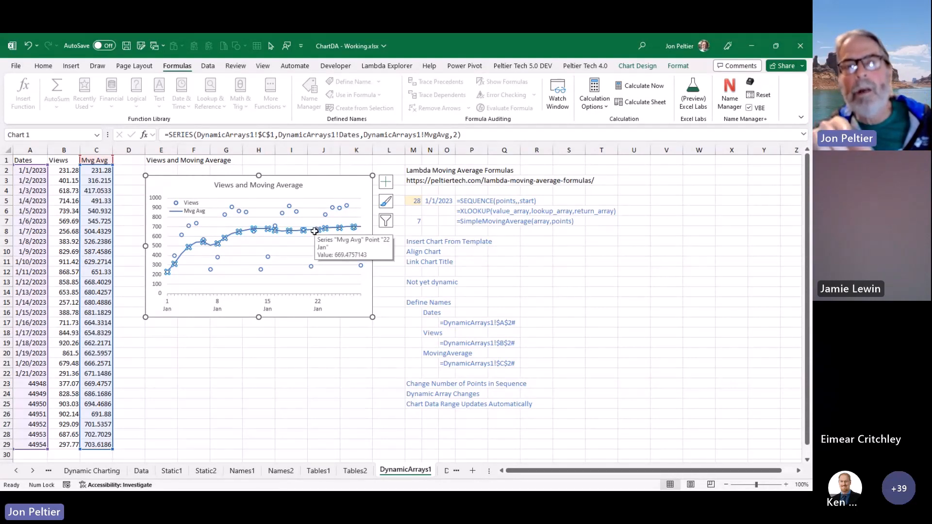
pyautogui.rightClick(328, 191)
pyautogui.click(363, 275)
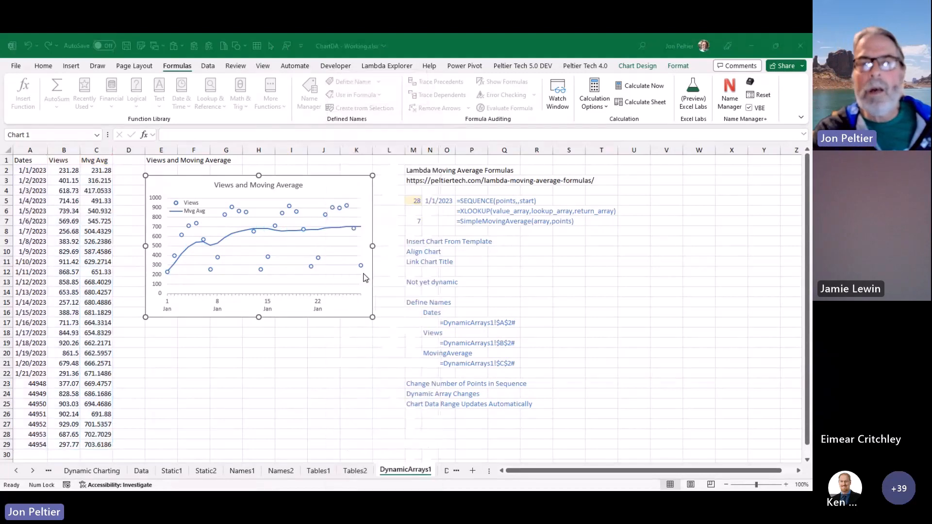
pyautogui.click(253, 359)
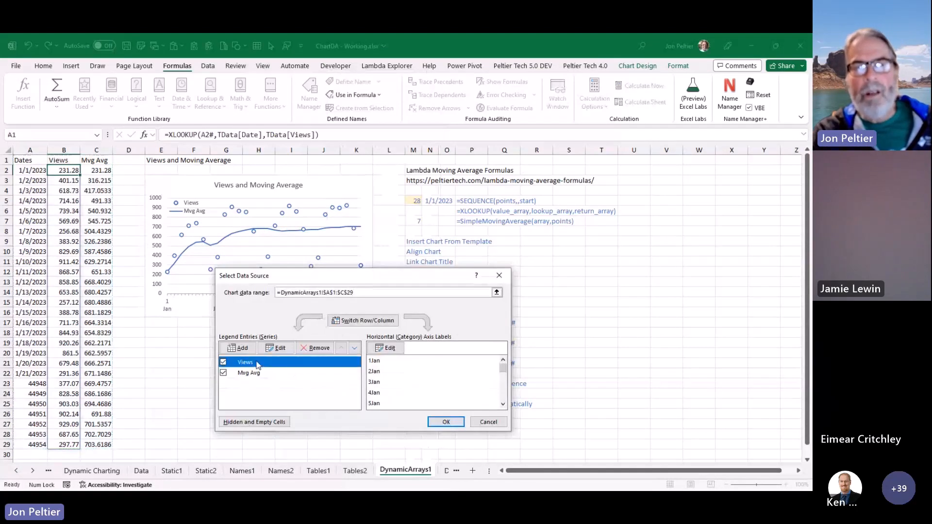
pyautogui.click(281, 347)
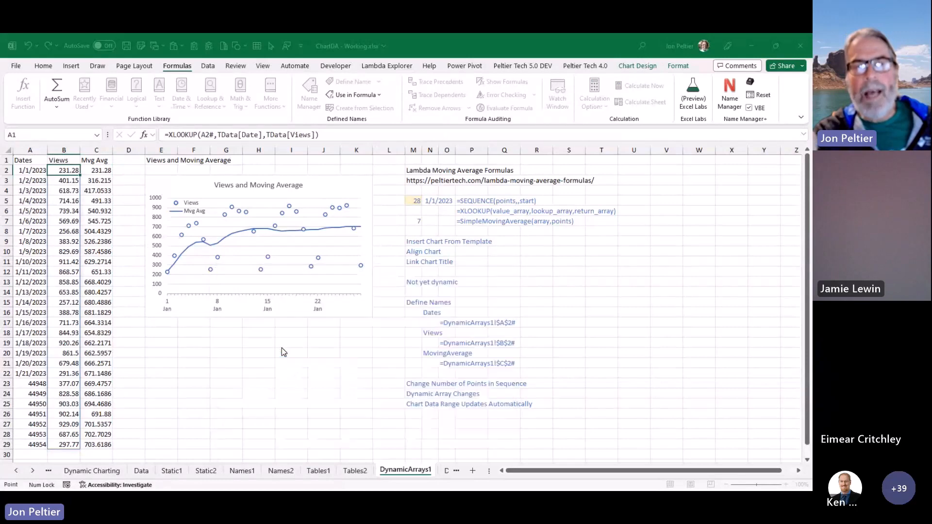
pyautogui.doubleClick(341, 366)
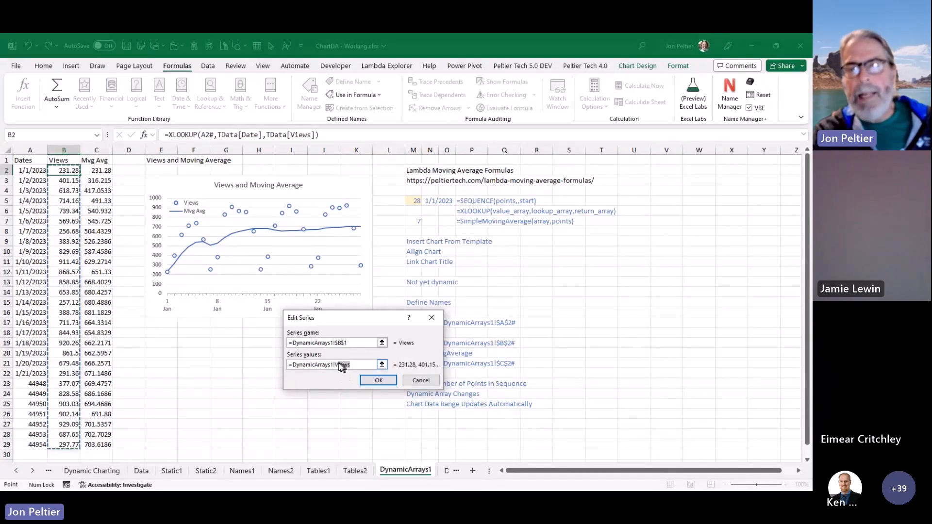
pyautogui.click(335, 366)
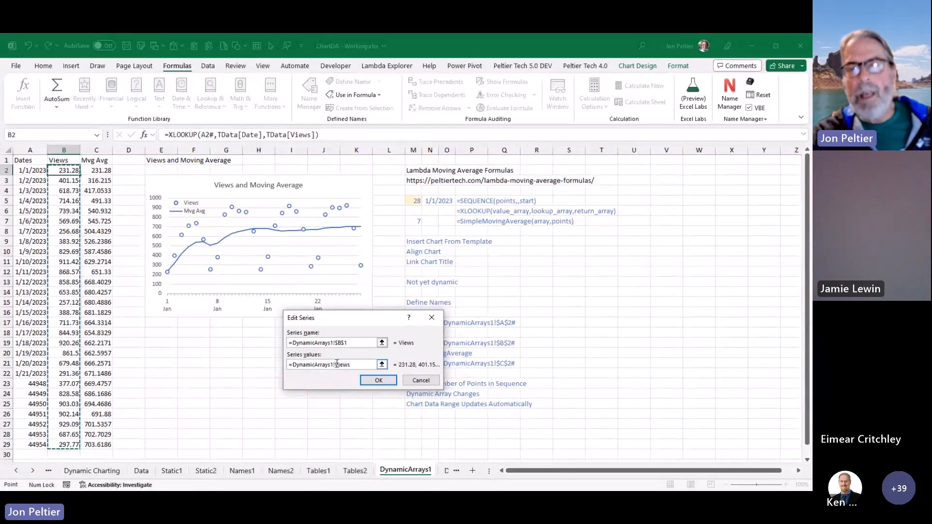
pyautogui.click(369, 380)
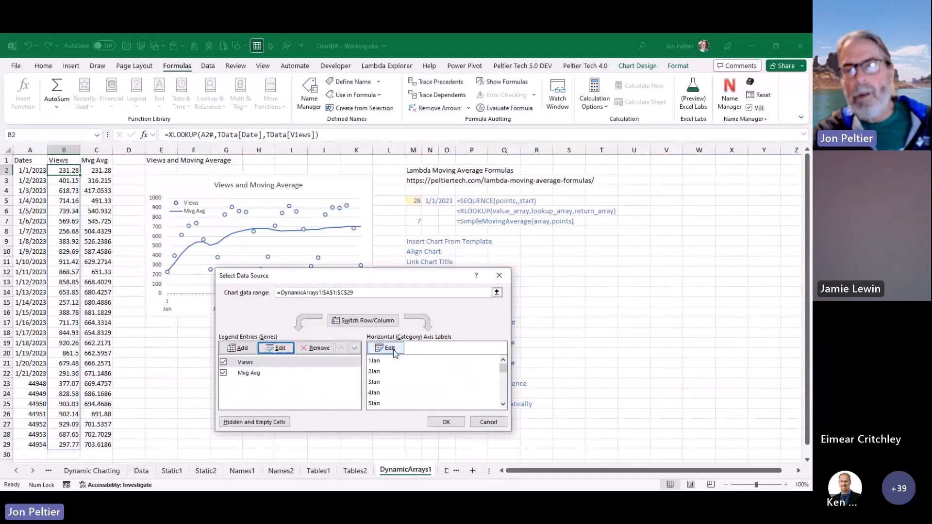
pyautogui.click(390, 348)
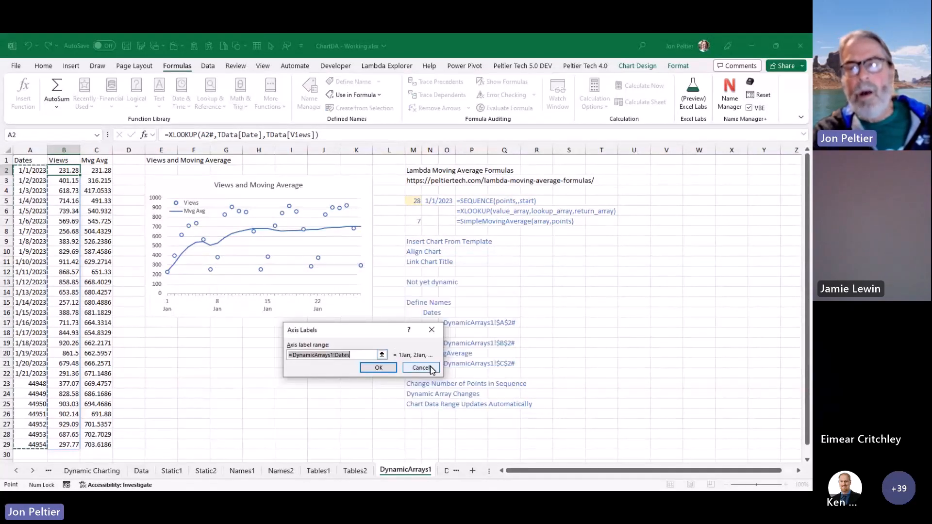
pyautogui.click(430, 369)
pyautogui.click(500, 278)
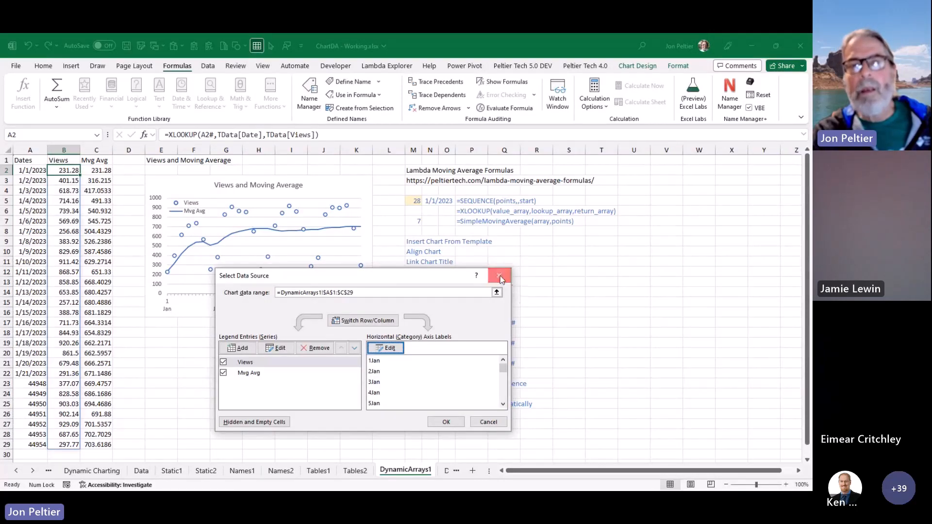
pyautogui.click(313, 233)
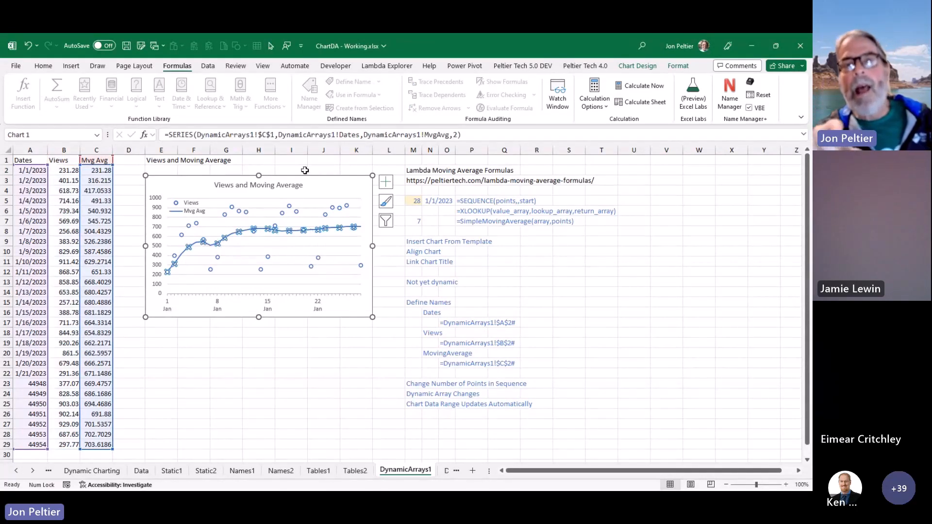
pyautogui.click(340, 135)
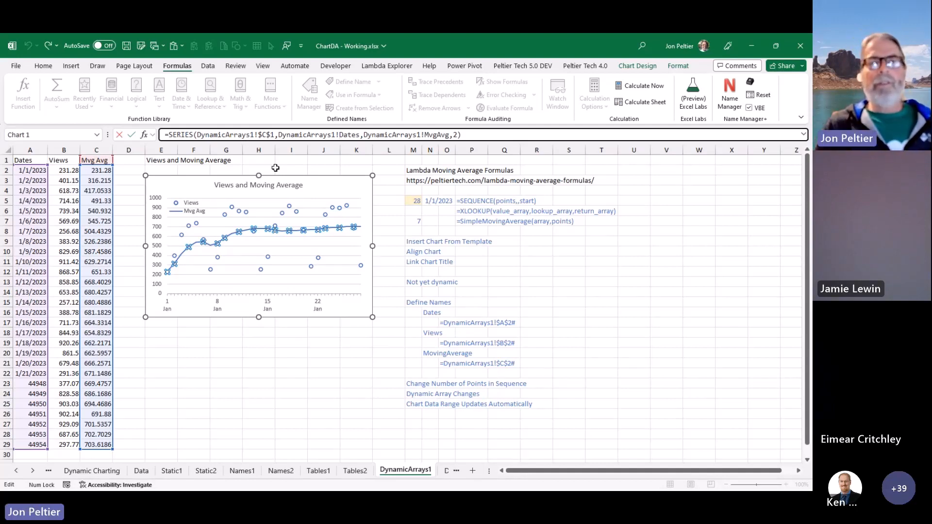
pyautogui.click(24, 162)
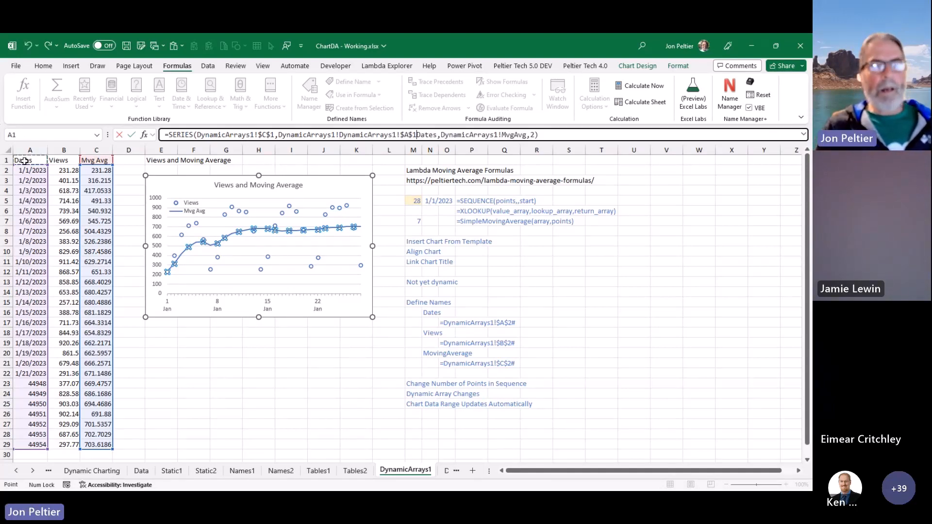
pyautogui.press('Escape')
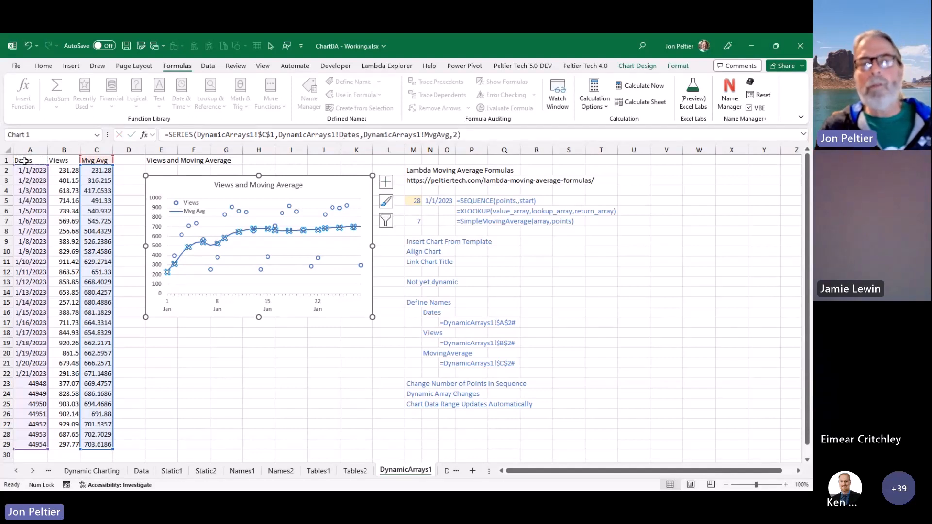
pyautogui.click(213, 385)
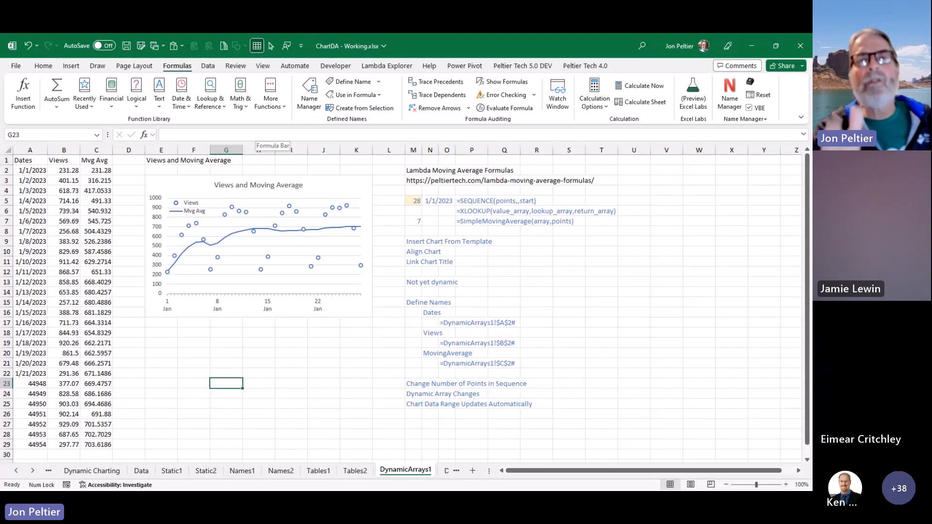
pyautogui.click(37, 164)
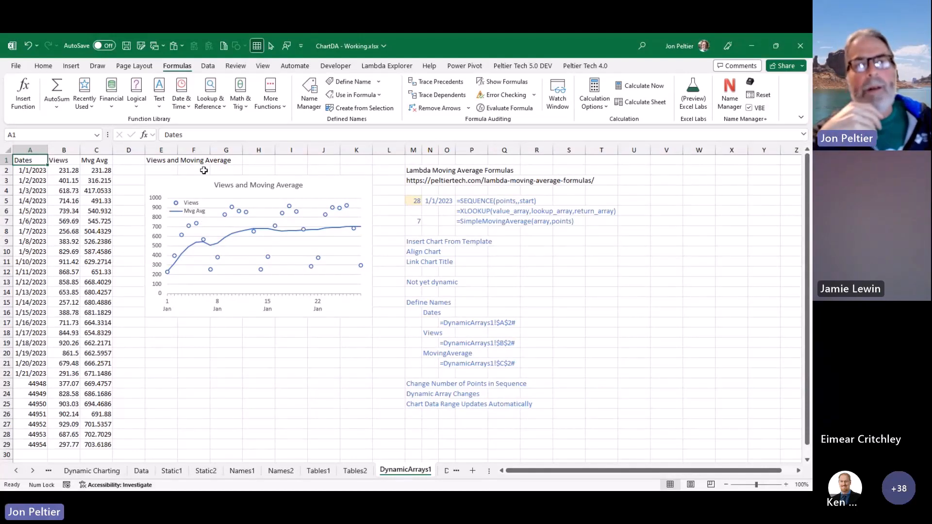
pyautogui.click(184, 183)
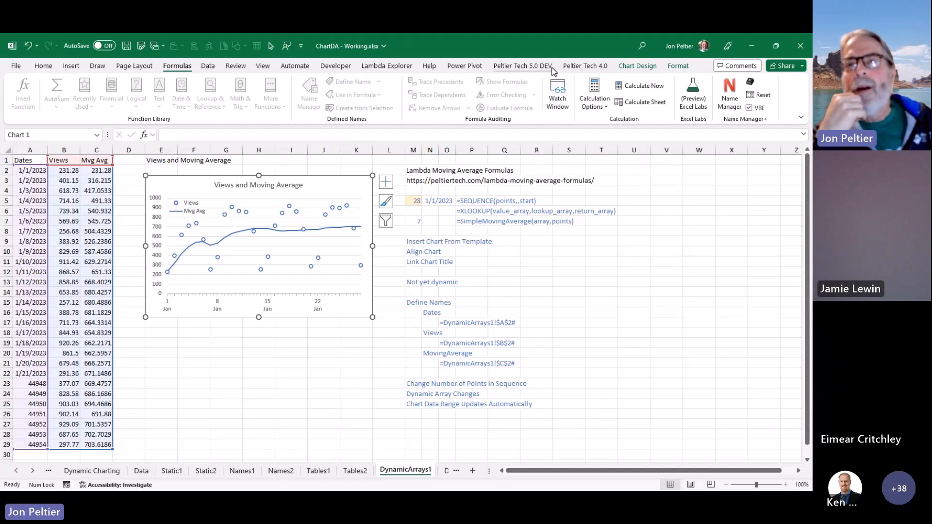
# Step: Generate a new sheet of dummy chart data using the Peltier Tech 5.0 DEV add-in
pyautogui.click(523, 65)
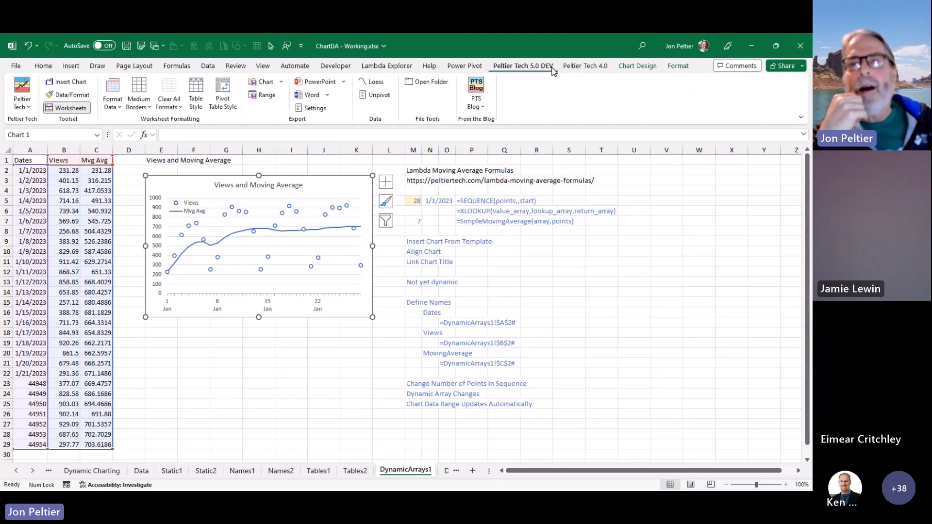
pyautogui.click(72, 82)
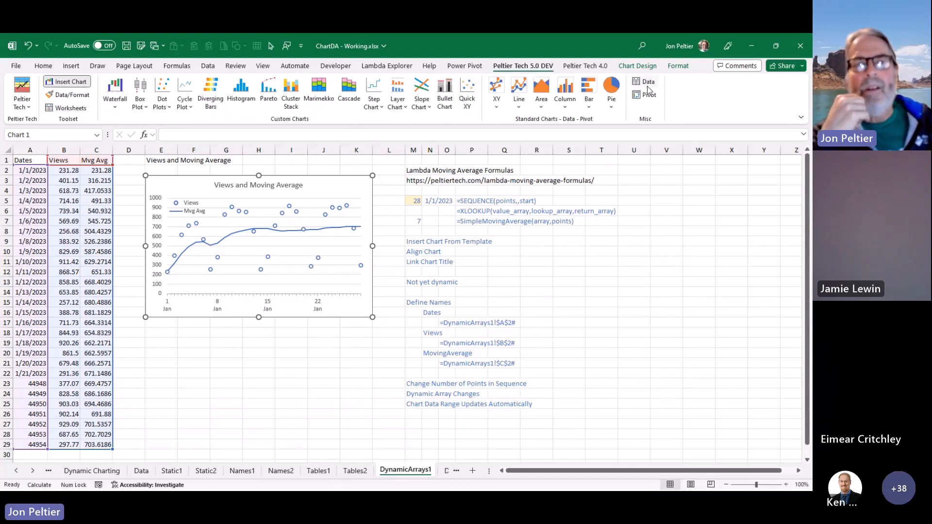
pyautogui.click(648, 86)
# Step: Insert a chart from B2:C8 and E2:E8 with alpha as markers and gamma as a line, placed beside the data table
pyautogui.moveTo(76, 173); pyautogui.dragTo(94, 229)
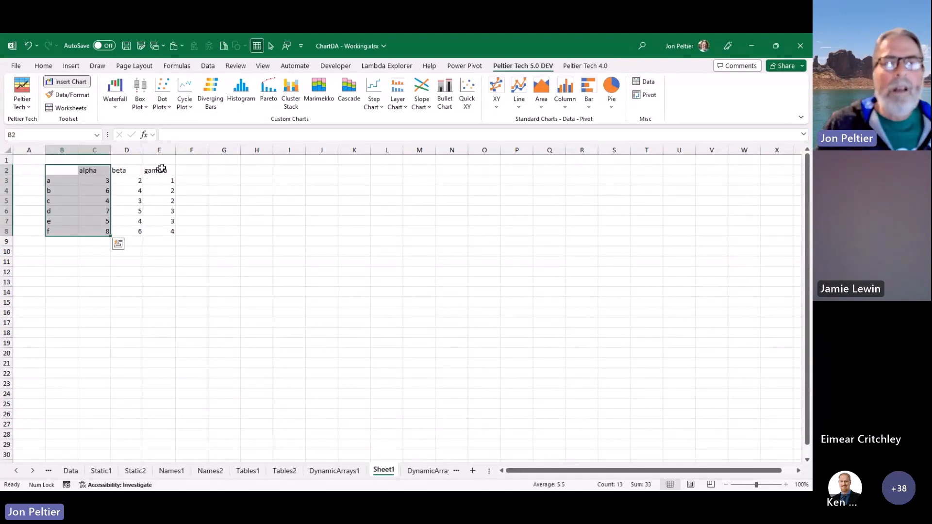
pyautogui.moveTo(162, 169); pyautogui.dragTo(154, 228)
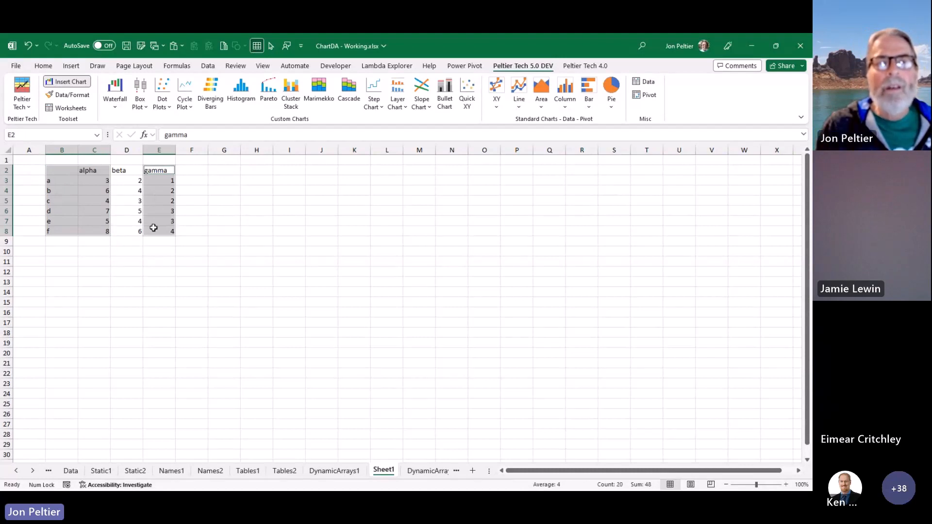
pyautogui.click(71, 98)
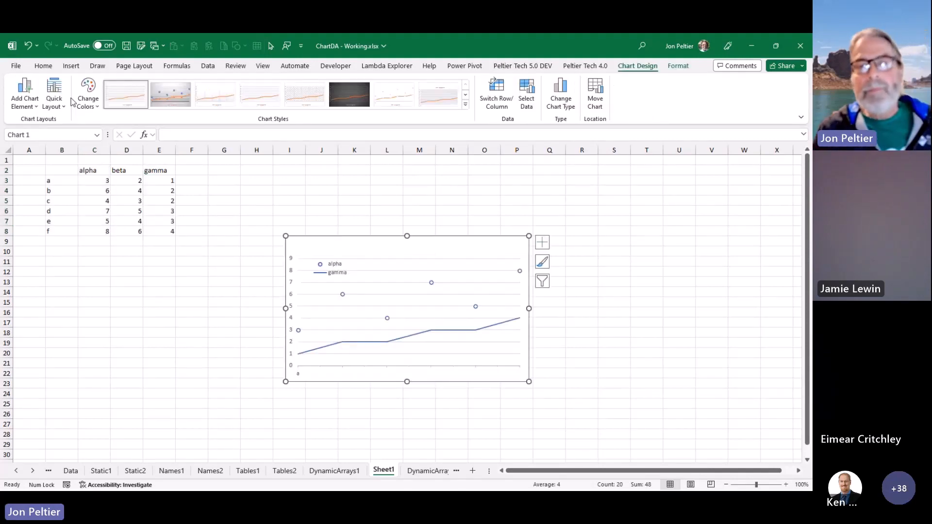
pyautogui.moveTo(386, 242); pyautogui.dragTo(328, 174)
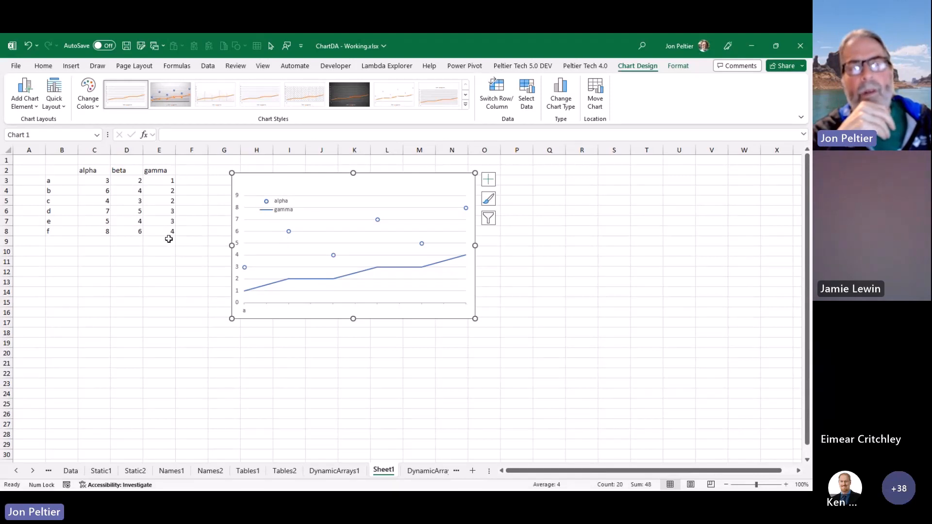
# Step: Delete the gamma line series from the chart
pyautogui.click(259, 291)
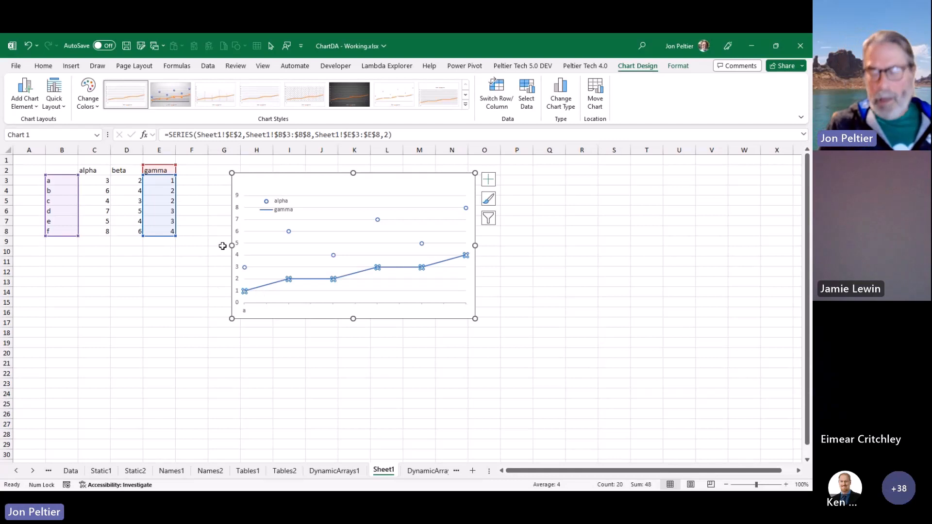
pyautogui.press('Delete')
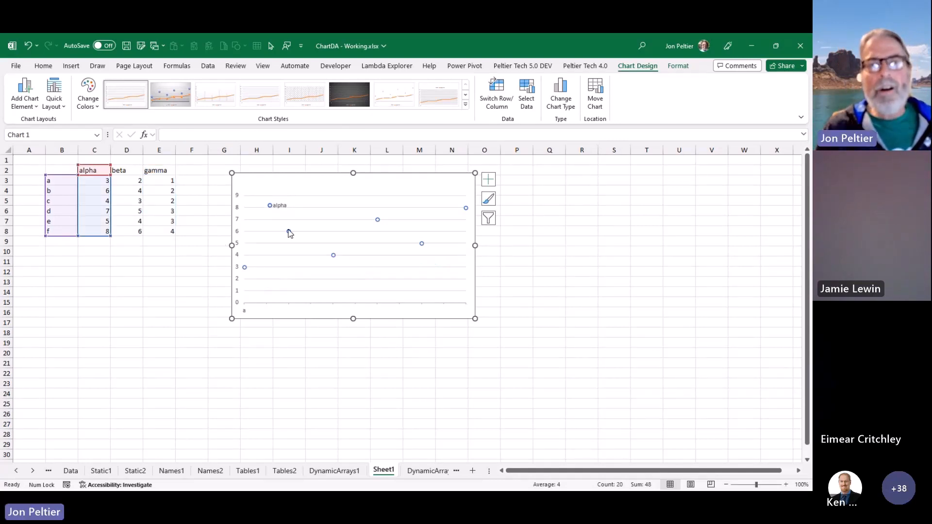
# Step: Copy gamma E2:E8 and paste it into the chart as a new series, with values in columns and the series name in the first row
pyautogui.moveTo(148, 172); pyautogui.dragTo(158, 231)
pyautogui.hotkey('ctrl', 'c')
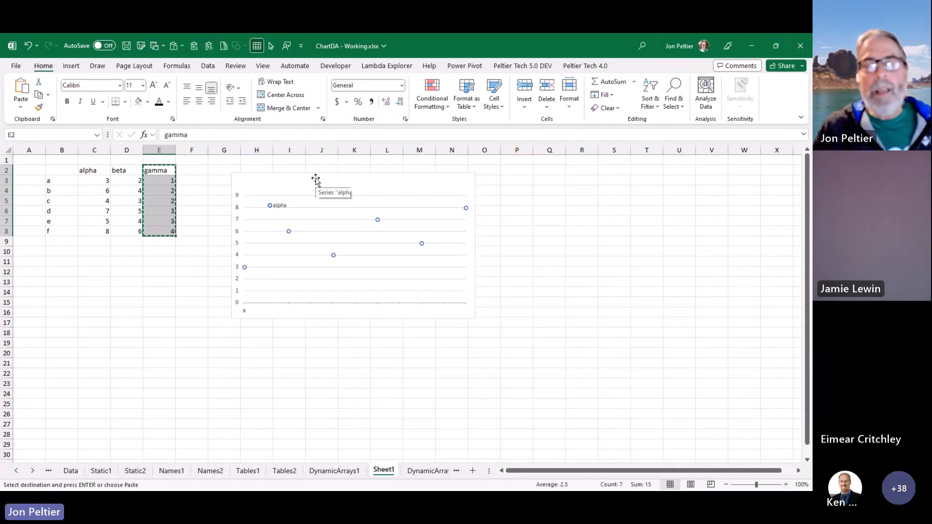
pyautogui.rightClick(316, 180)
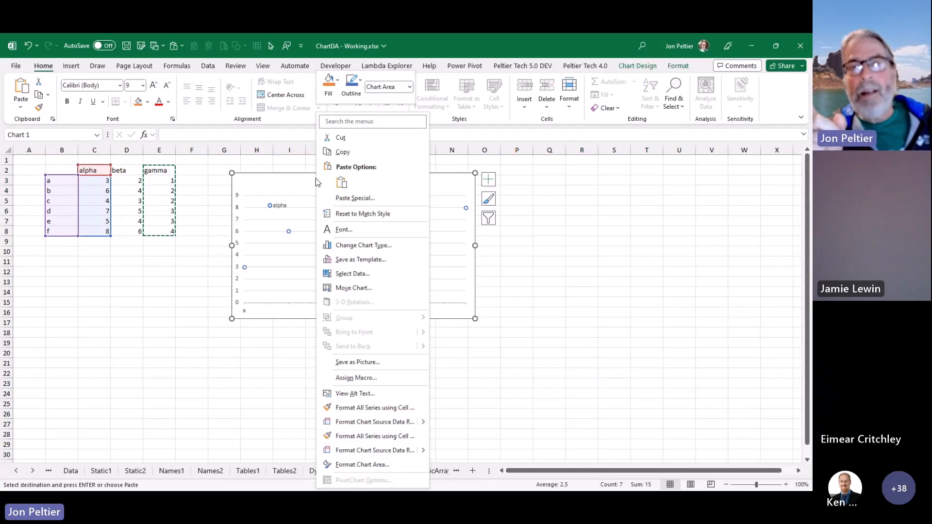
pyautogui.click(343, 183)
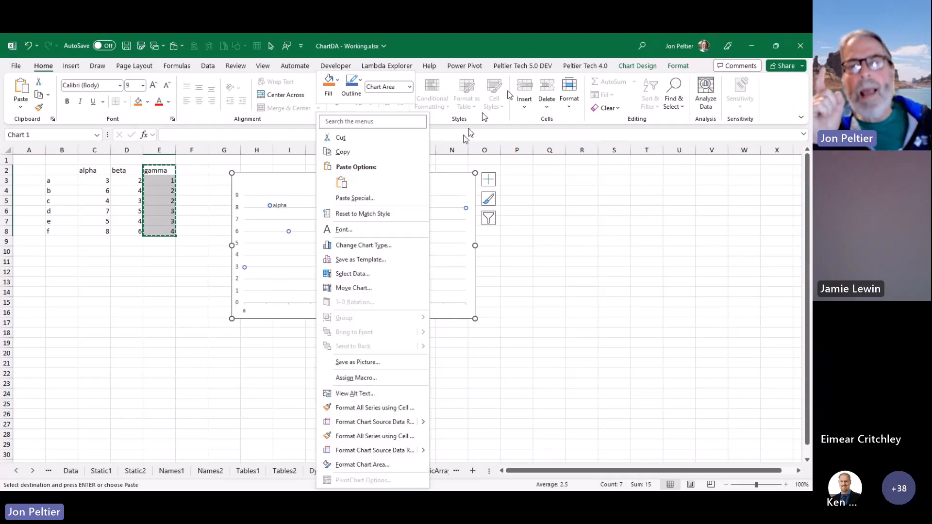
pyautogui.click(354, 199)
pyautogui.moveTo(343, 154); pyautogui.dragTo(564, 210)
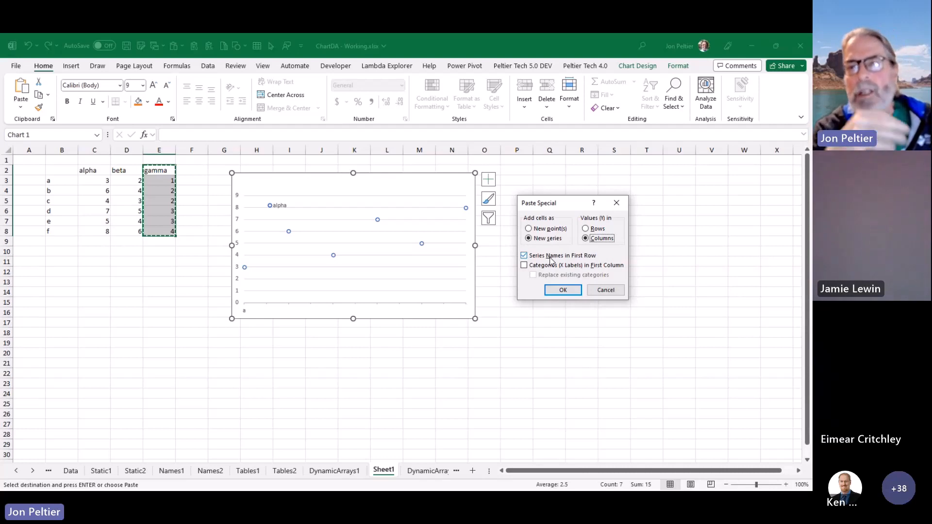
pyautogui.click(563, 290)
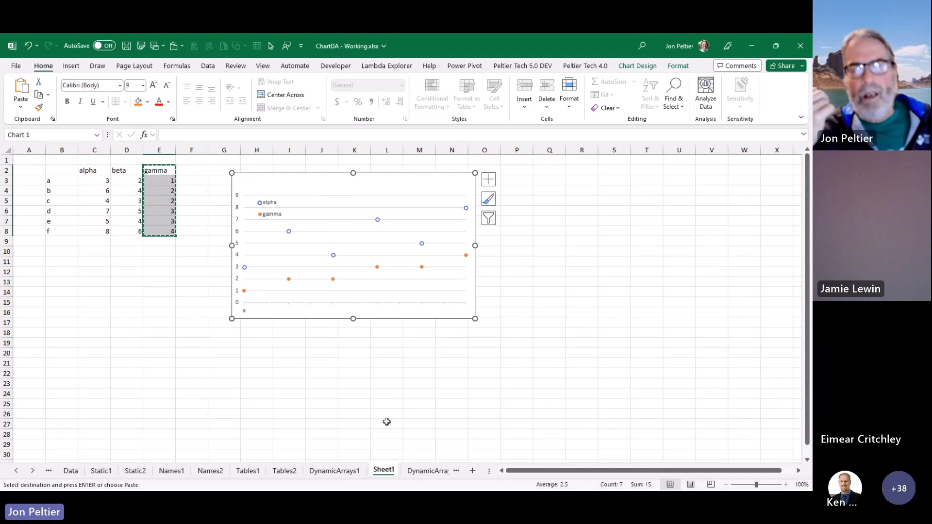
pyautogui.click(494, 372)
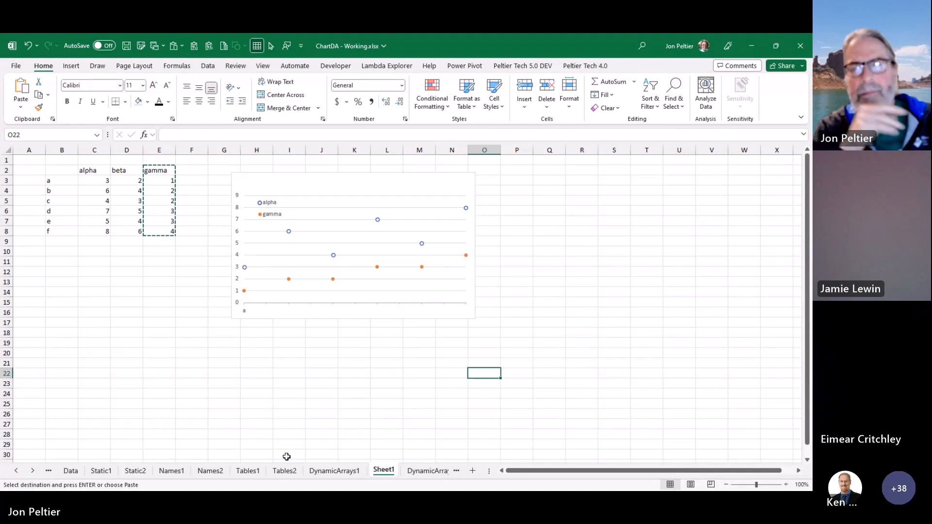
# Step: On the DynamicArrays1 sheet, view the Create Names from Selection options without creating names, and select A1:C2
pyautogui.click(318, 472)
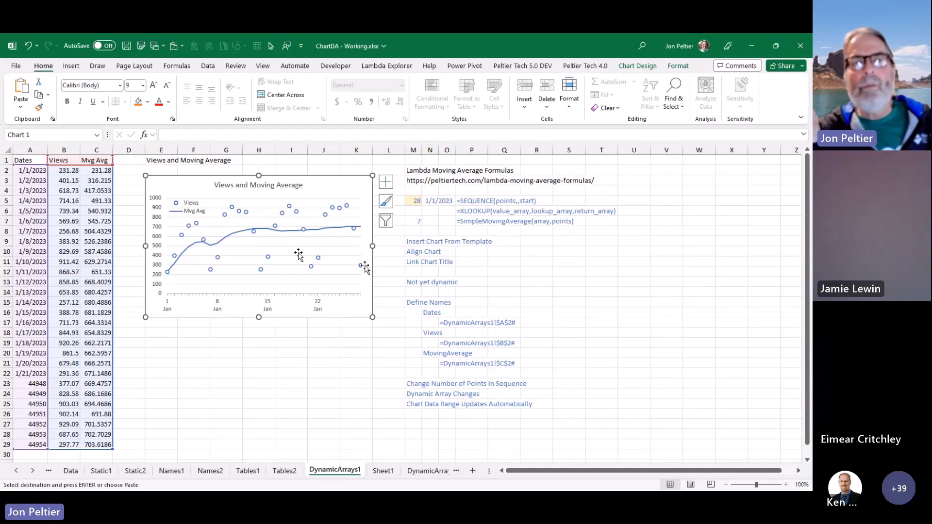
pyautogui.click(41, 190)
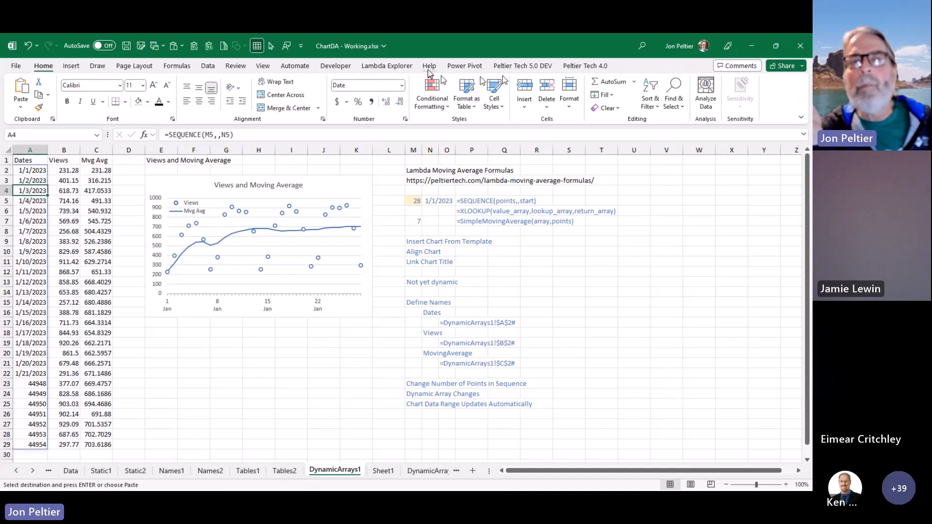
pyautogui.click(177, 66)
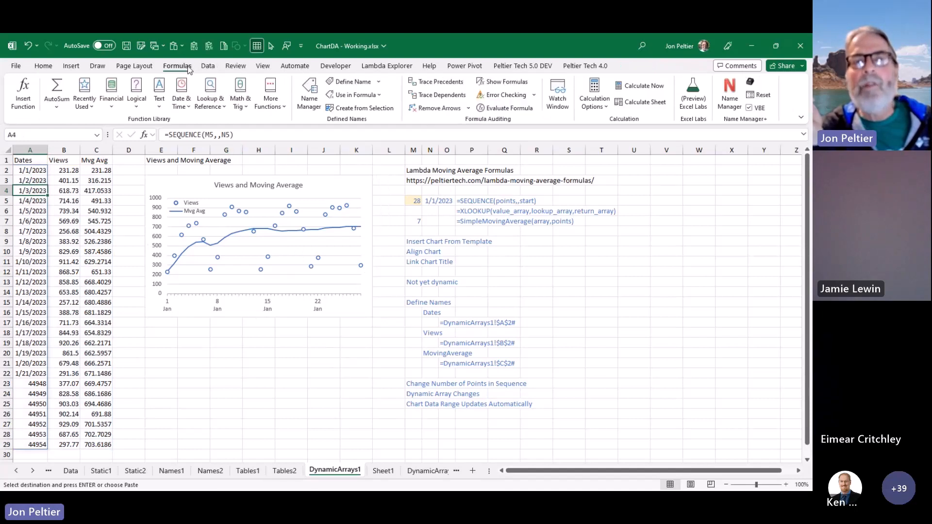
pyautogui.click(370, 109)
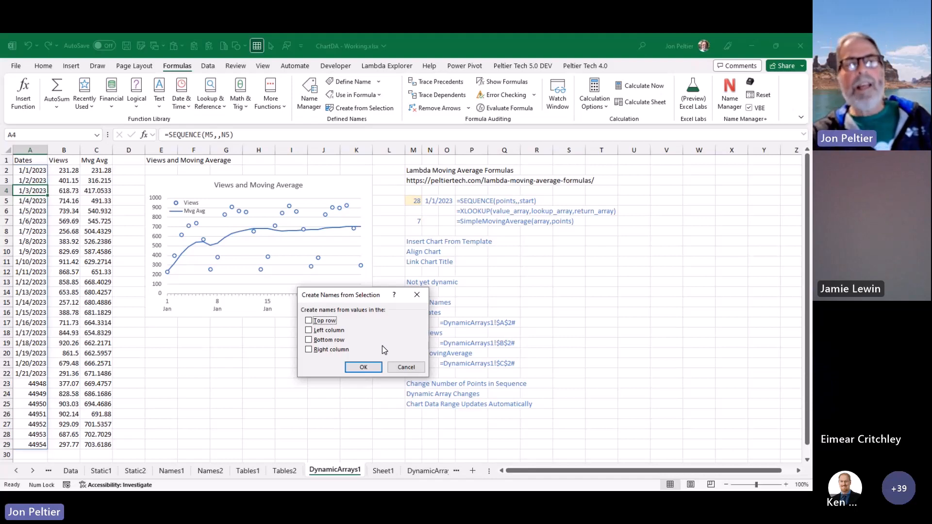
pyautogui.click(406, 368)
pyautogui.moveTo(34, 160); pyautogui.dragTo(96, 165)
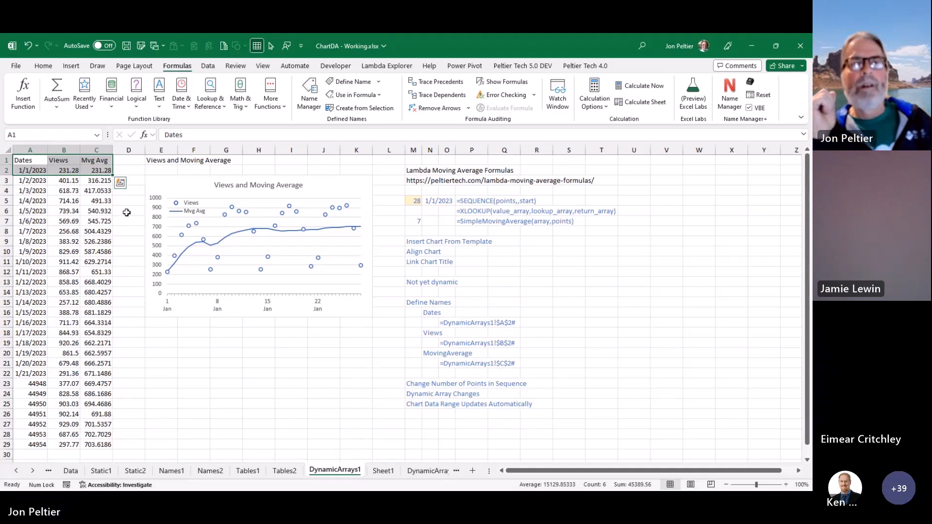
pyautogui.moveTo(42, 176)
pyautogui.mouseDown()
pyautogui.moveTo(47, 250)
pyautogui.moveTo(32, 166)
pyautogui.mouseUp()
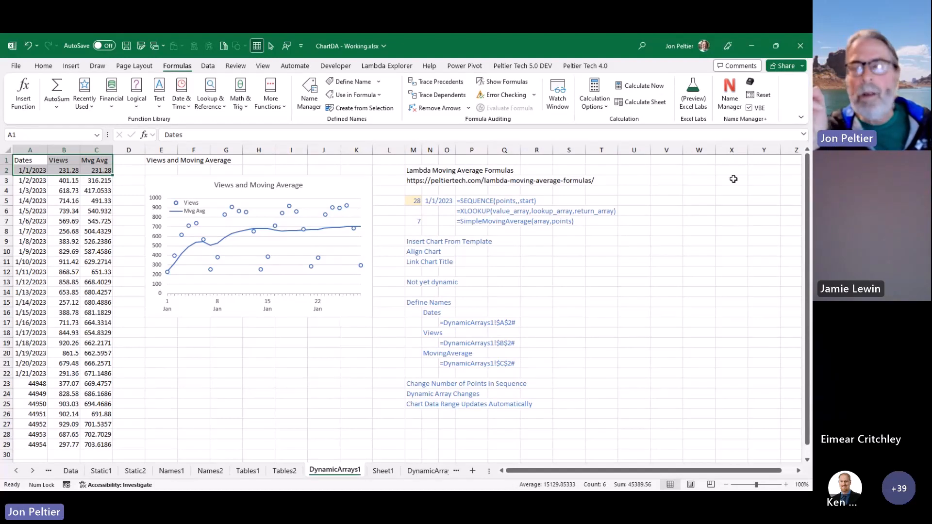
# Step: Examine the Dates names and their references in the Name Manager 4.3 add-in
pyautogui.click(730, 92)
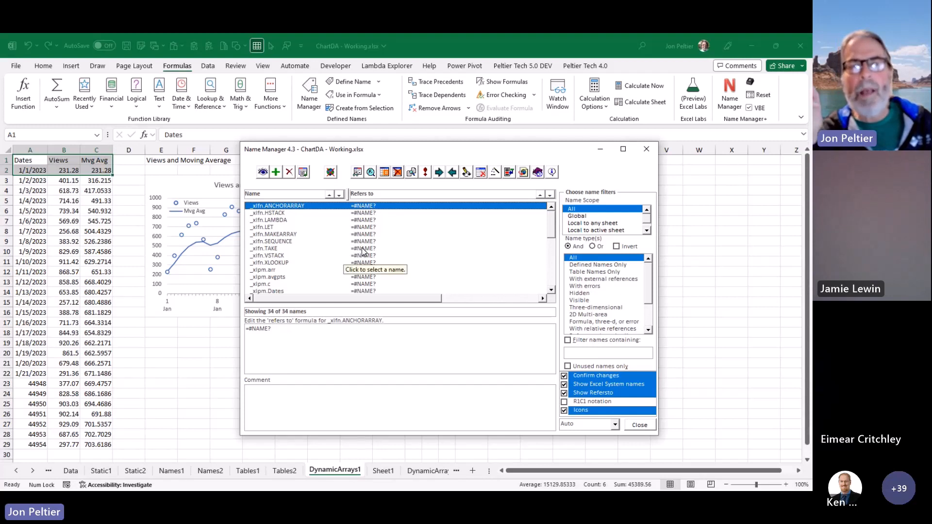
pyautogui.click(552, 258)
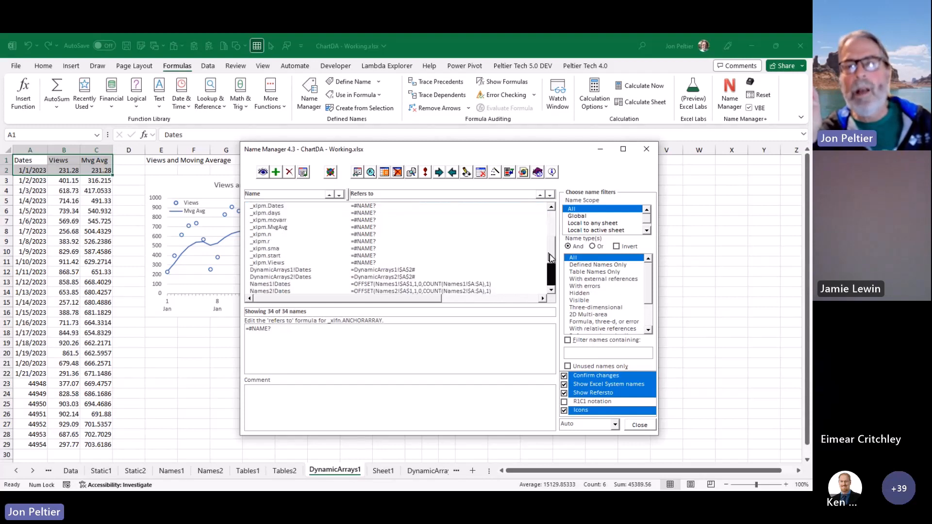
pyautogui.moveTo(342, 271); pyautogui.dragTo(343, 286)
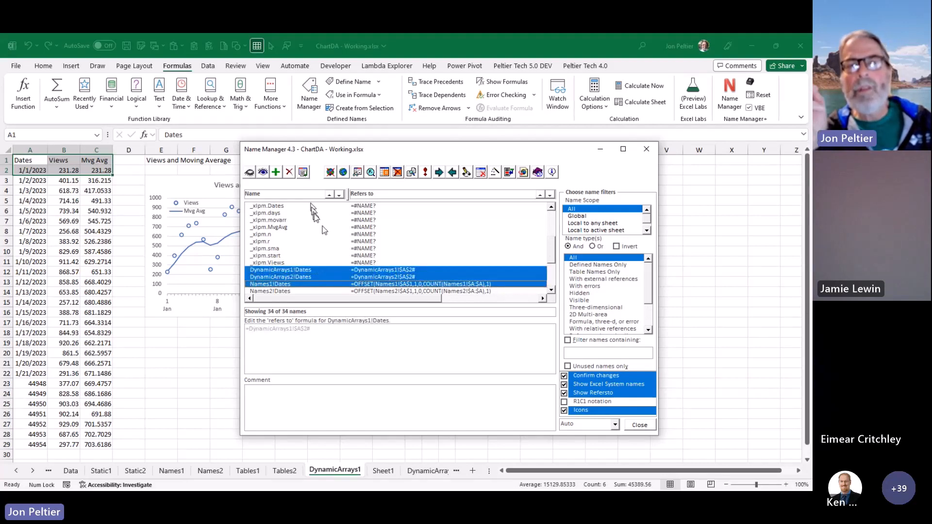
pyautogui.click(347, 270)
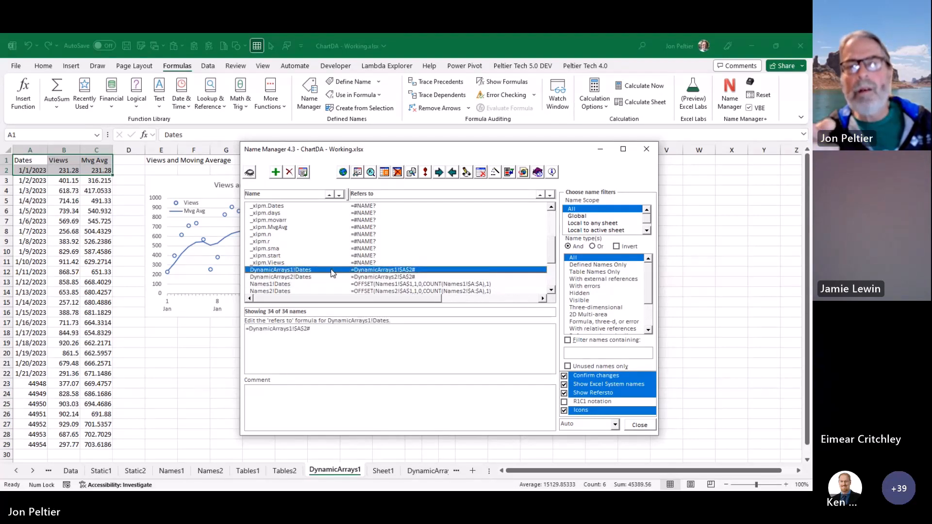
pyautogui.moveTo(331, 270); pyautogui.dragTo(332, 276)
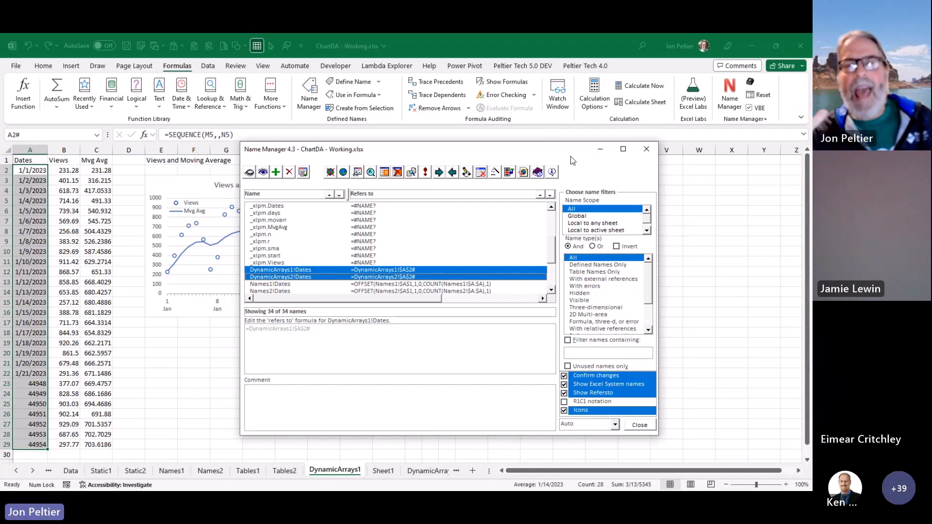
pyautogui.click(646, 149)
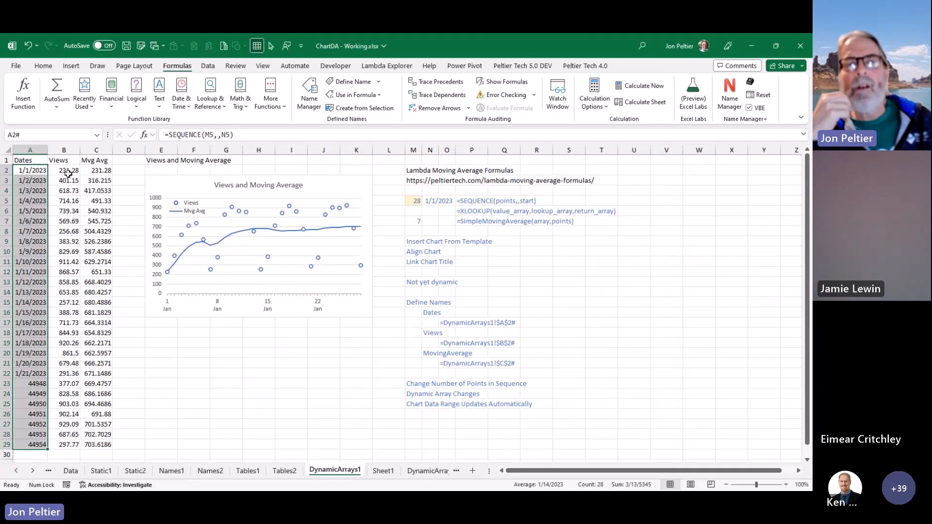
# Step: Inspect the scope and reference of the DynamicArrays1 Dates name in Excel's built-in Name Manager without changing it
pyautogui.click(310, 88)
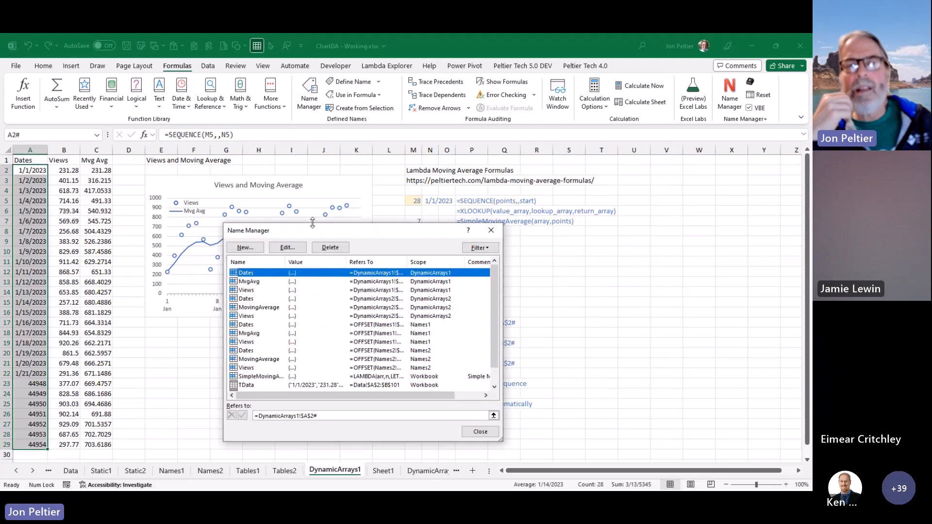
pyautogui.click(287, 249)
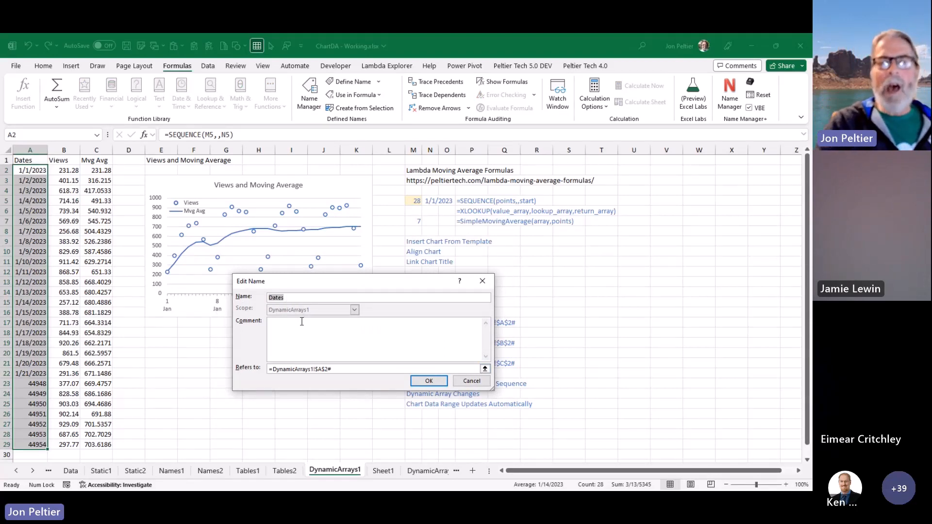
pyautogui.click(338, 349)
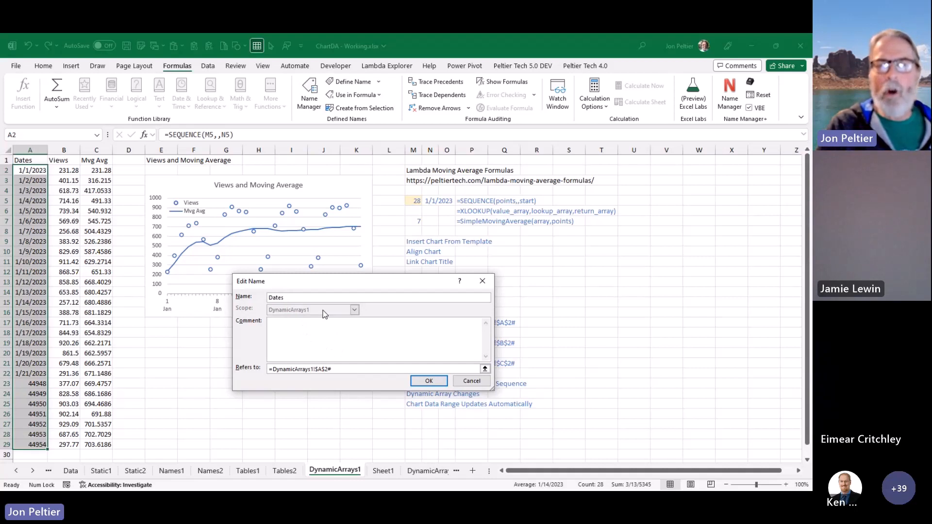
pyautogui.click(482, 282)
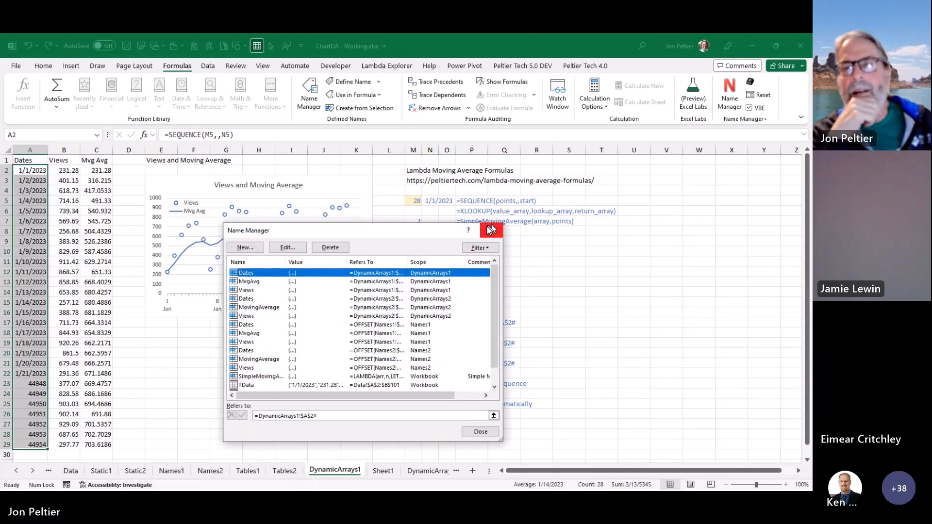
pyautogui.click(491, 230)
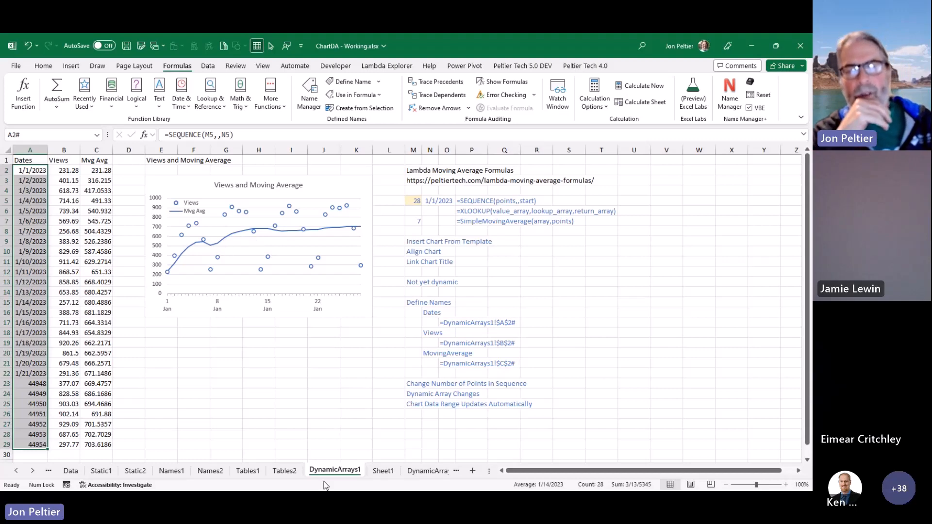
# Step: On the Tables2 sheet, select the table's Date and Mvg Avg columns together, including their headers
pyautogui.click(290, 472)
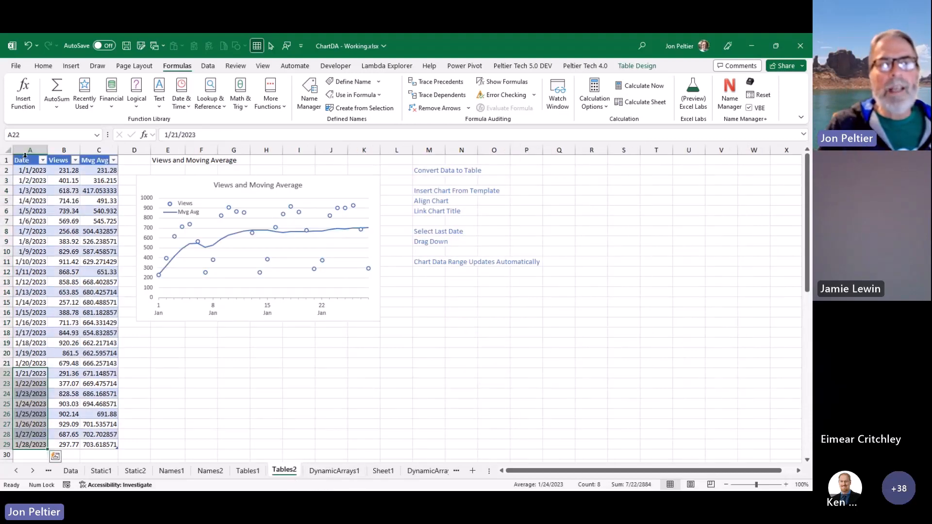
pyautogui.click(25, 156)
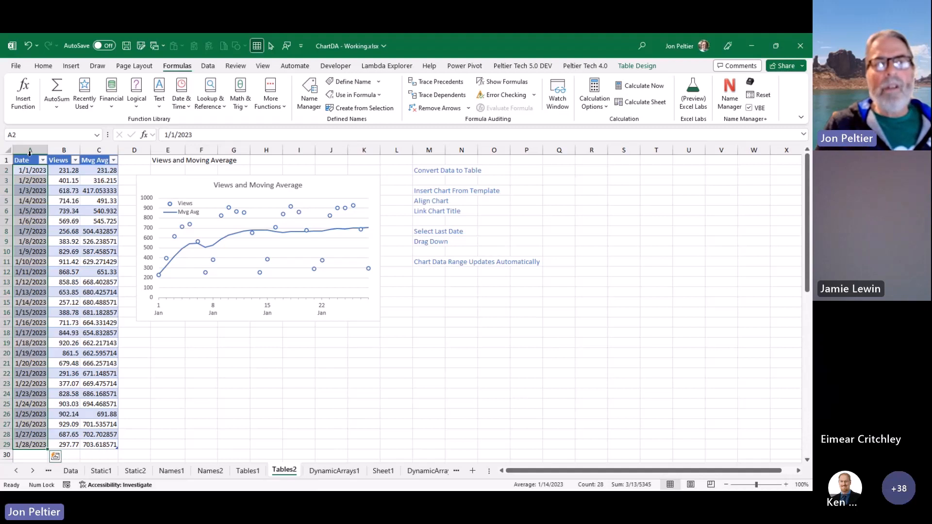
pyautogui.click(30, 153)
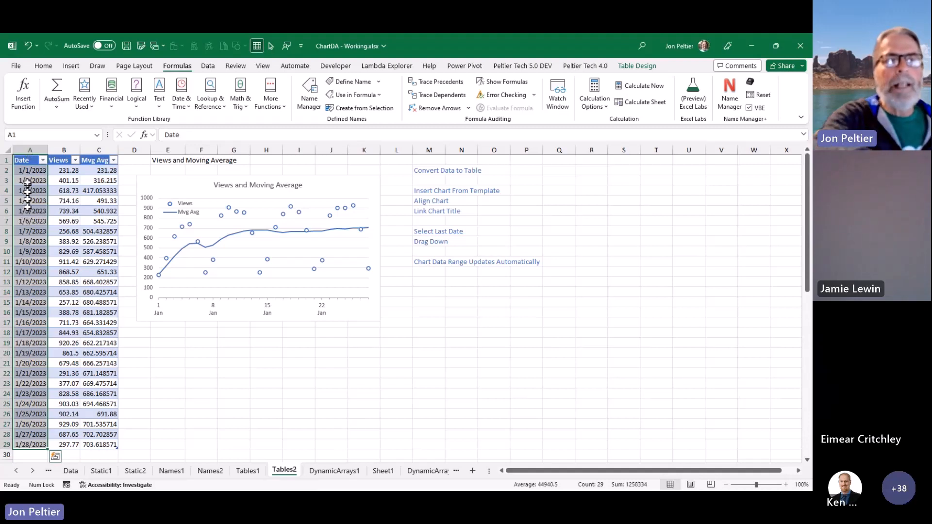
pyautogui.keyDown('ctrl'); pyautogui.click(99, 154); pyautogui.keyUp('ctrl')
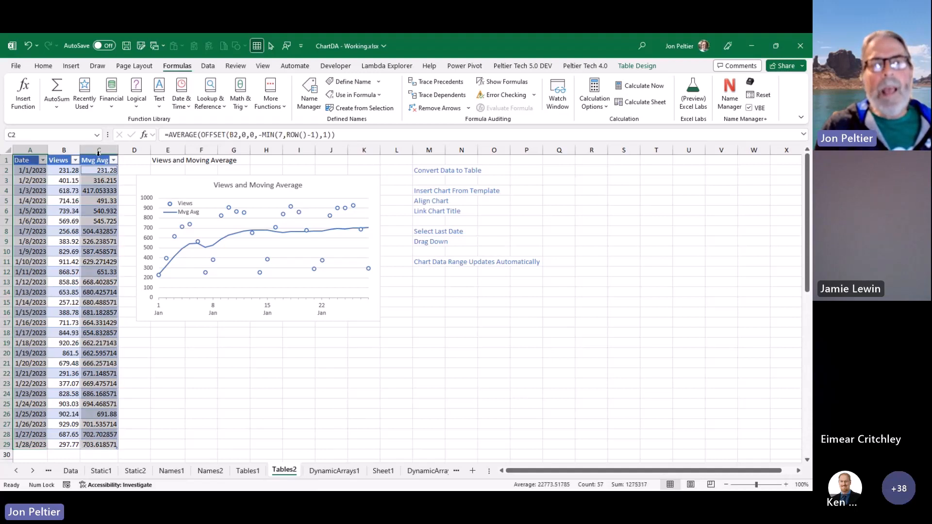
pyautogui.keyDown('ctrl'); pyautogui.click(98, 153); pyautogui.keyUp('ctrl')
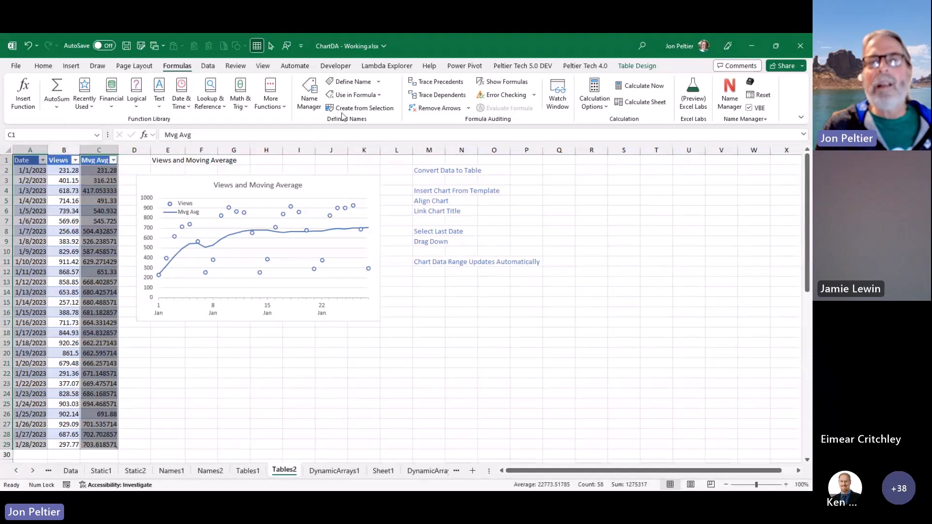
# Step: Try to copy the combined Date and Mvg Avg selection, and clear the selection
pyautogui.hotkey('ctrl', 'c')
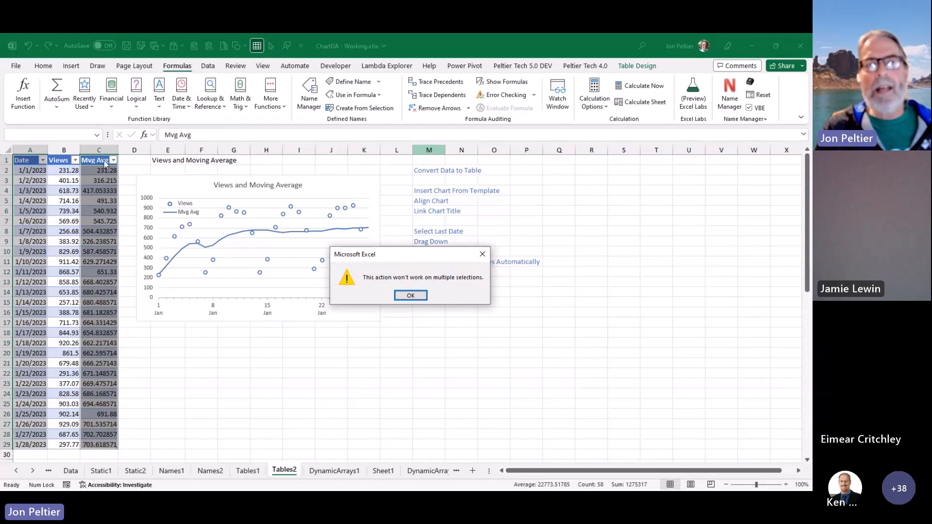
pyautogui.click(410, 296)
pyautogui.click(329, 345)
# Step: Select C1:C29 and A1:A29 together as one multiple selection, and deselect them
pyautogui.moveTo(107, 439); pyautogui.dragTo(99, 161)
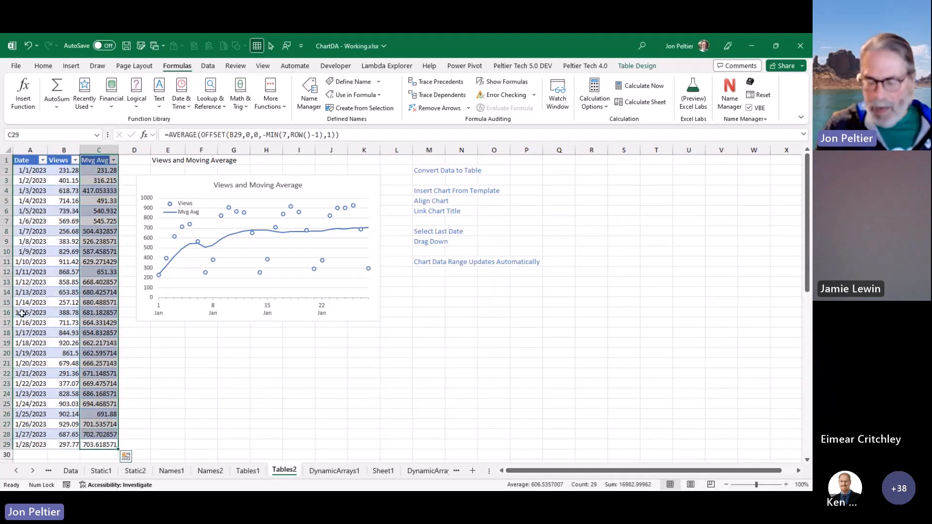
pyautogui.moveTo(29, 443); pyautogui.dragTo(29, 160)
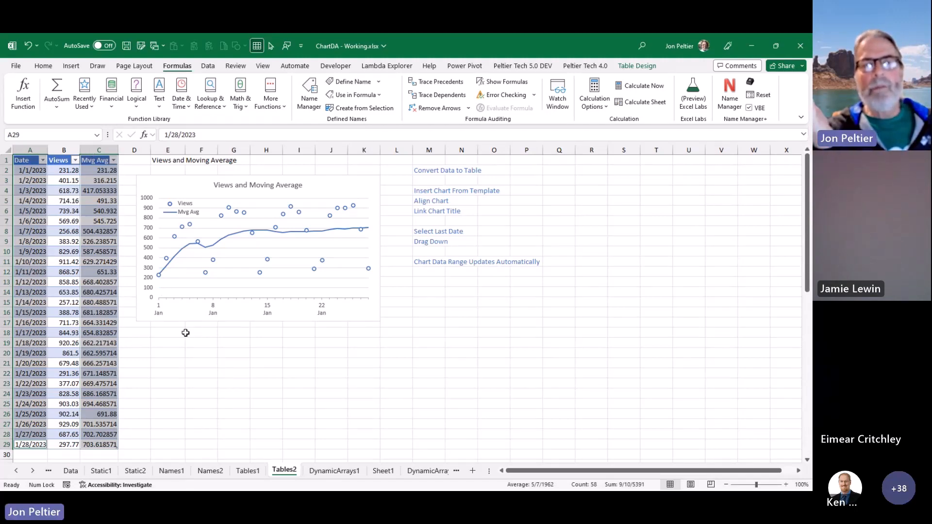
pyautogui.click(199, 334)
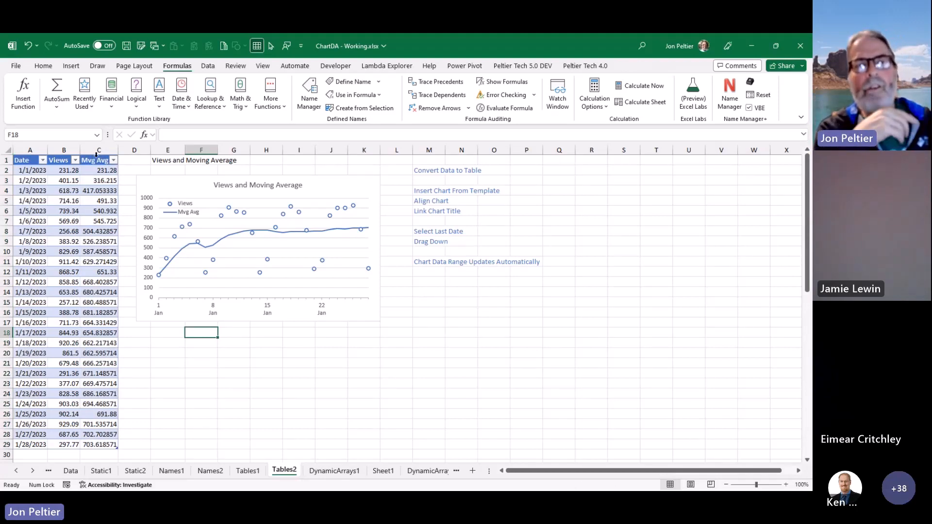
# Step: Select the table's Mvg Avg and Date data columns and extend the selection to both header cells
pyautogui.click(96, 155)
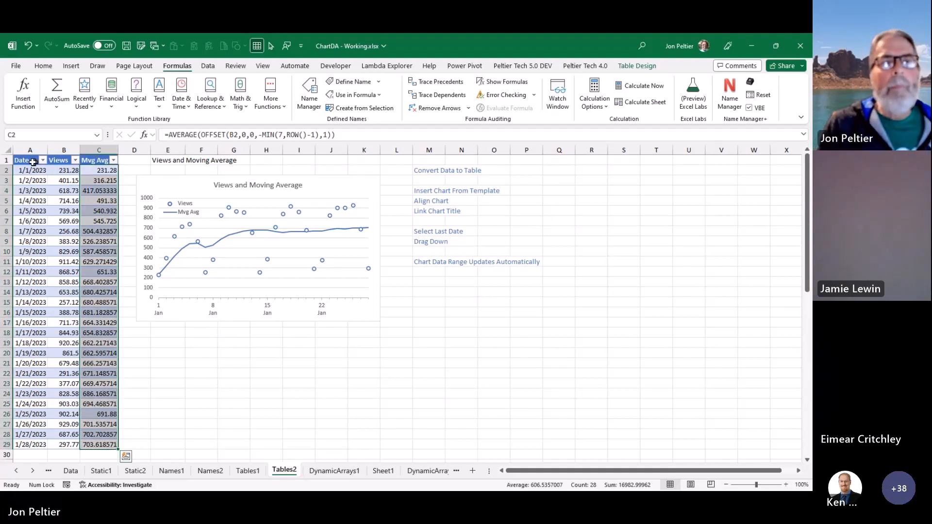
pyautogui.keyDown('ctrl'); pyautogui.click(25, 155); pyautogui.keyUp('ctrl')
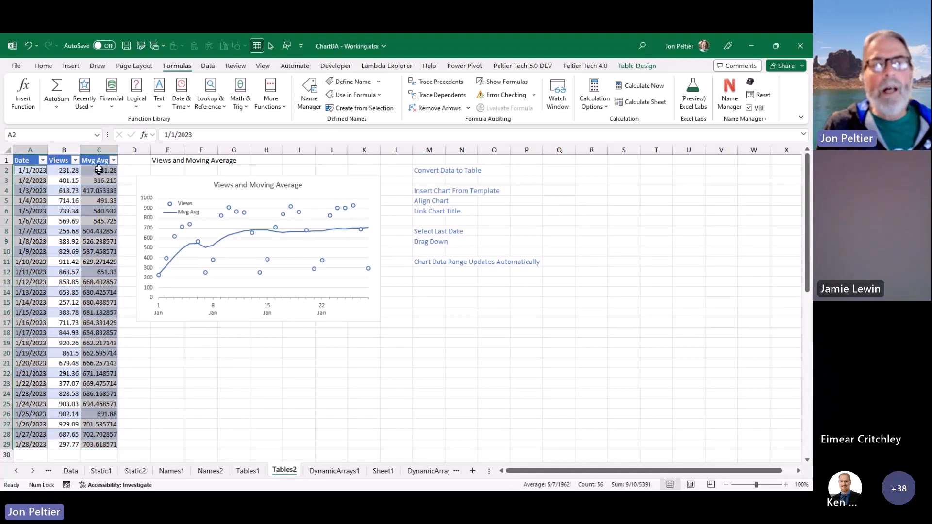
pyautogui.keyDown('ctrl'); pyautogui.click(93, 161); pyautogui.keyUp('ctrl')
pyautogui.keyDown('ctrl'); pyautogui.click(34, 161); pyautogui.keyUp('ctrl')
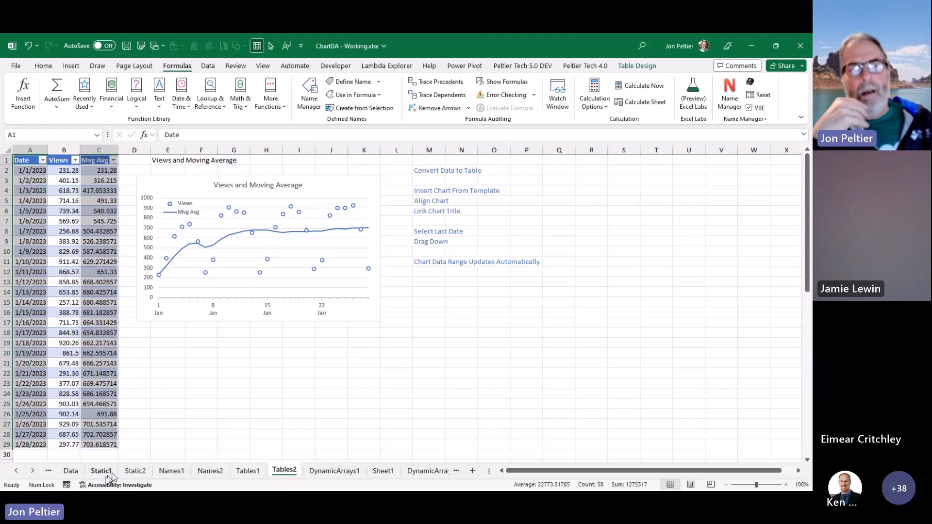
# Step: On the DynamicArrays1 sheet, duplicate the Views and Moving Average chart, placing the copy offset over the original's lower part
pyautogui.click(36, 469)
pyautogui.click(36, 469)
pyautogui.click(35, 470)
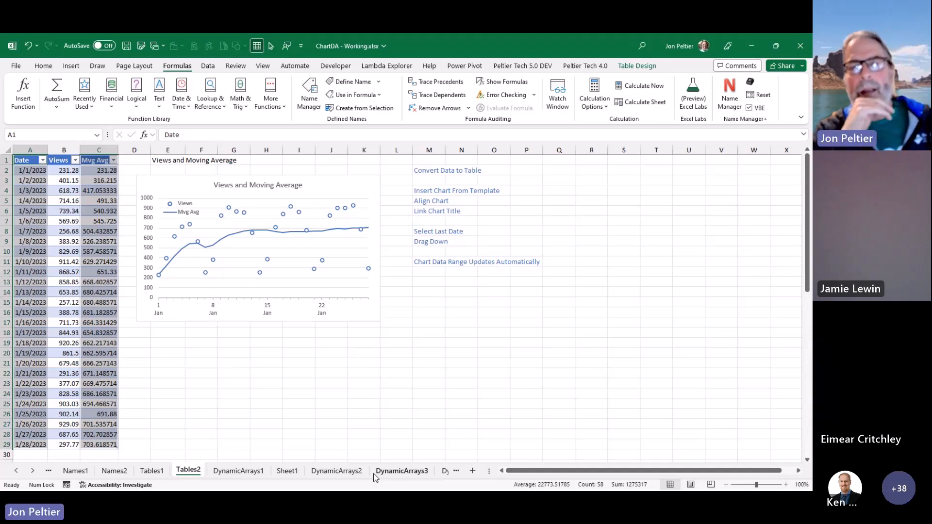
pyautogui.click(252, 470)
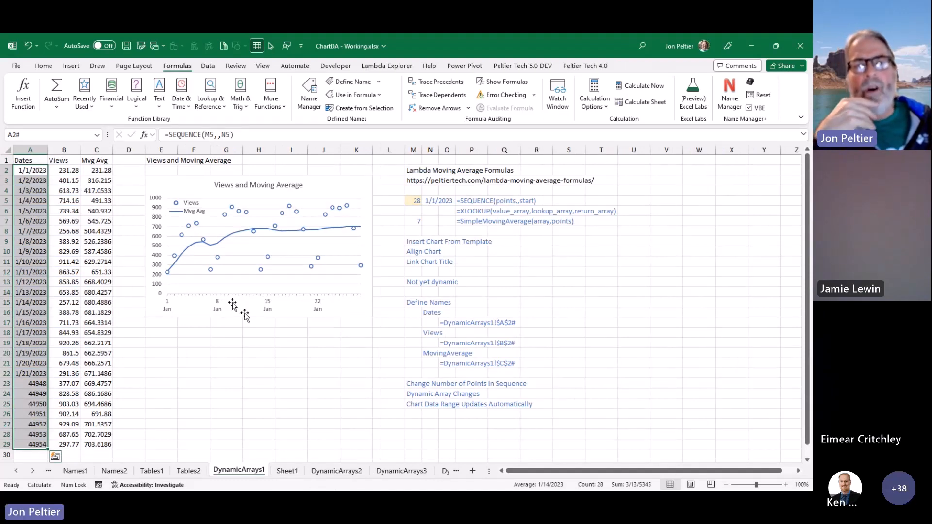
pyautogui.click(191, 181)
pyautogui.moveTo(192, 180); pyautogui.dragTo(238, 229)
# Step: Try replacing the duplicate chart's axis label range with DynamicArrays1!$A$2:$A$29, and cancel the data source edit
pyautogui.click(243, 270)
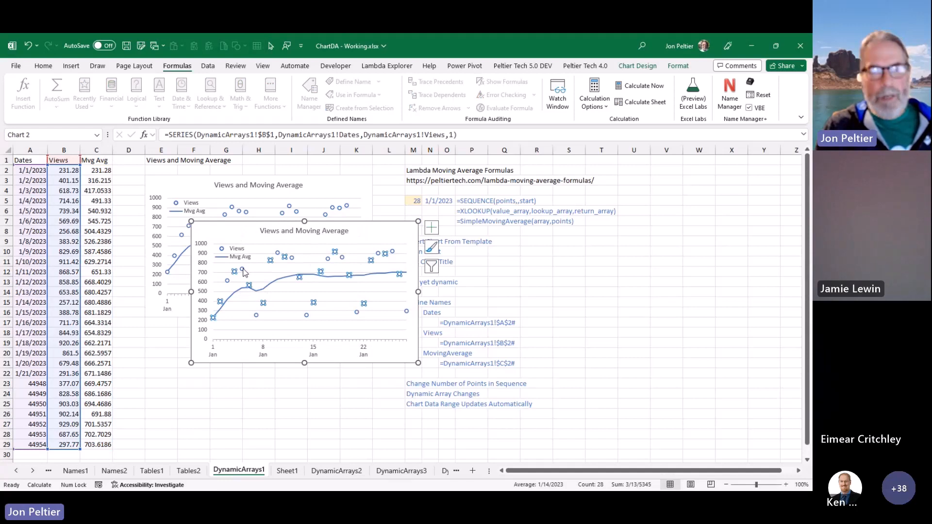
pyautogui.rightClick(244, 272)
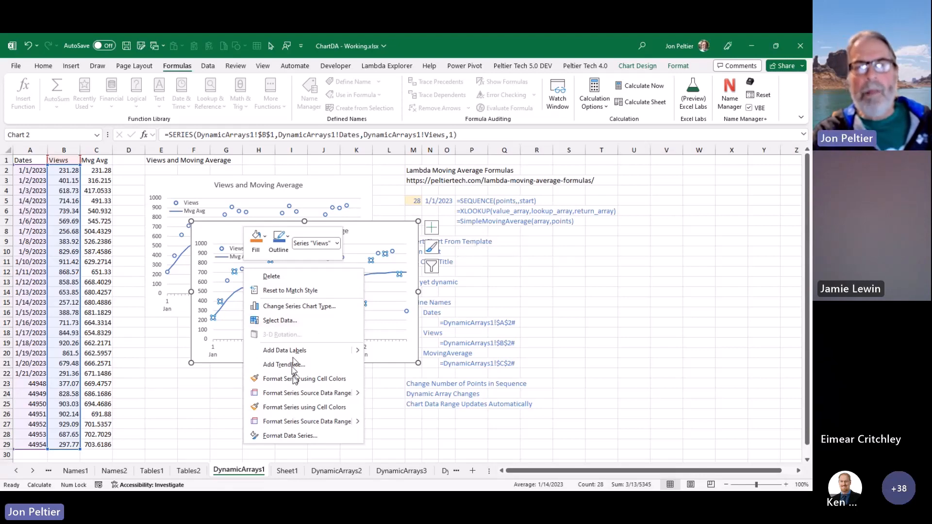
pyautogui.click(290, 320)
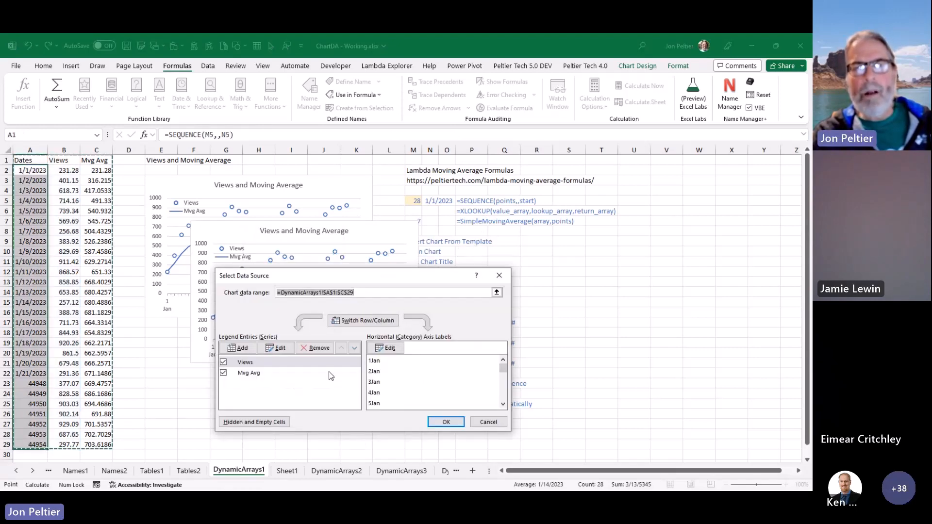
pyautogui.click(388, 349)
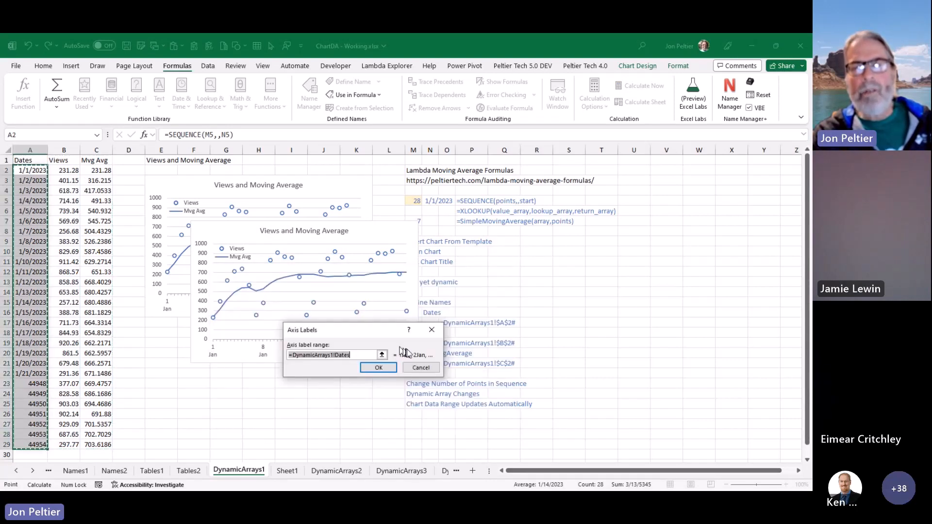
pyautogui.moveTo(365, 355); pyautogui.dragTo(179, 339)
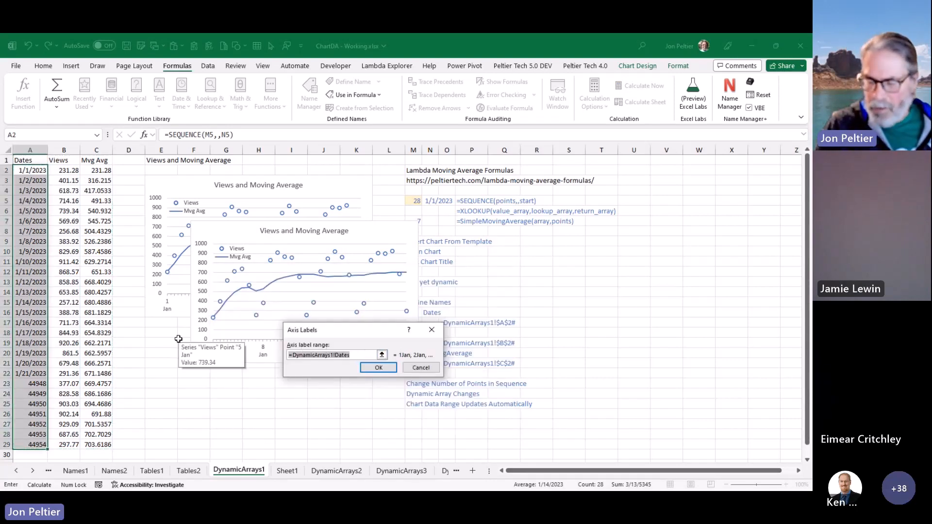
pyautogui.press('Delete')
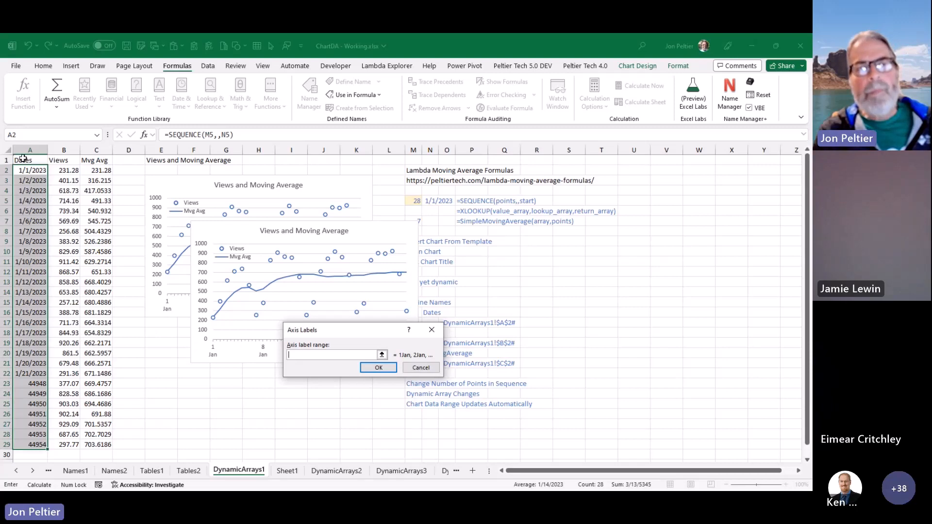
pyautogui.moveTo(30, 171); pyautogui.dragTo(37, 443)
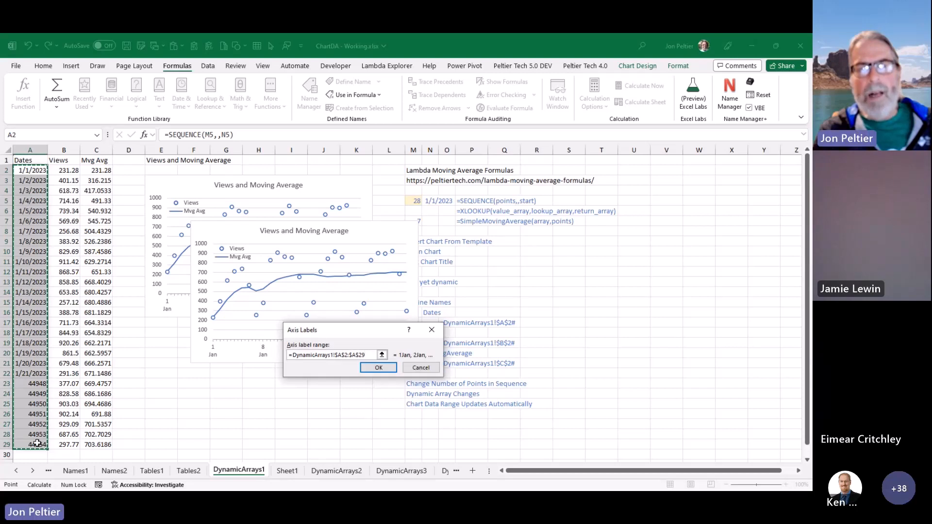
pyautogui.click(435, 369)
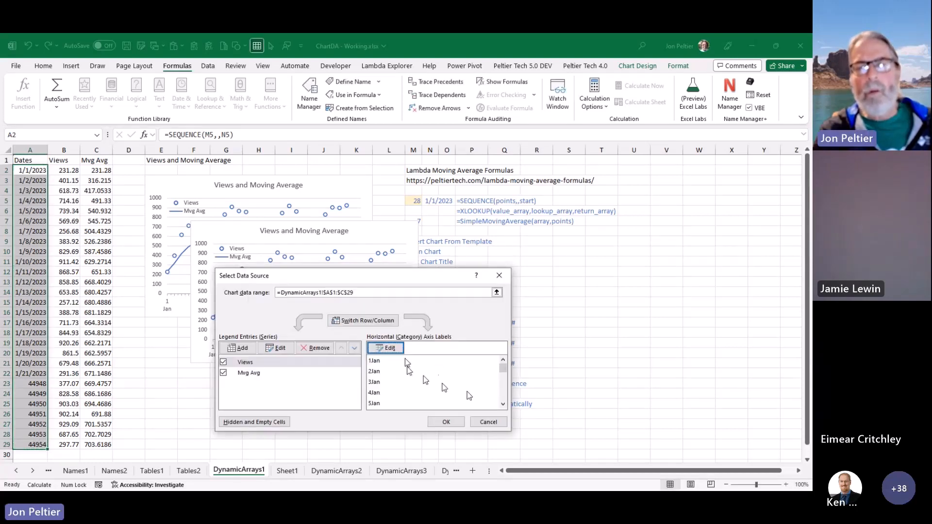
pyautogui.click(473, 422)
# Step: Try to replace the Dates name in the duplicate chart's Mvg Avg series formula with the spill reference A2#
pyautogui.click(326, 232)
pyautogui.click(285, 277)
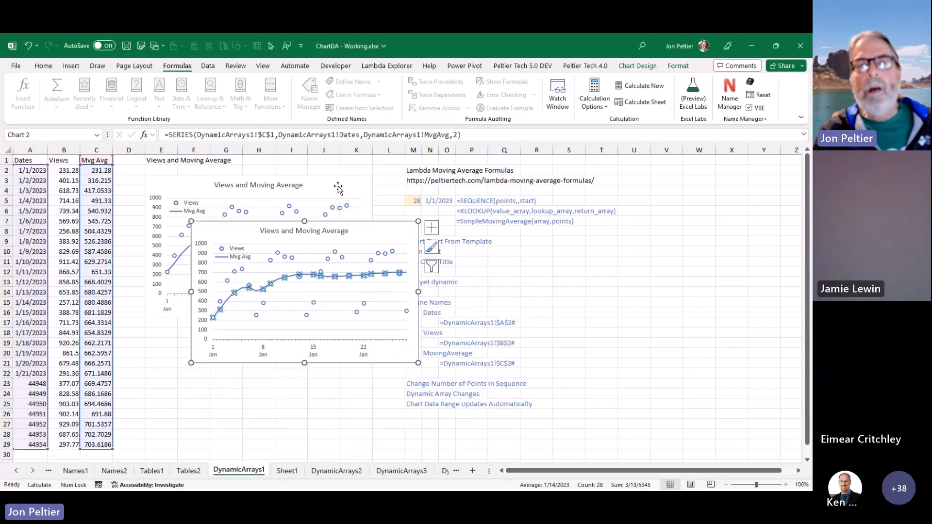
pyautogui.doubleClick(353, 135)
pyautogui.moveTo(356, 135); pyautogui.dragTo(320, 135)
pyautogui.moveTo(28, 170); pyautogui.dragTo(32, 442)
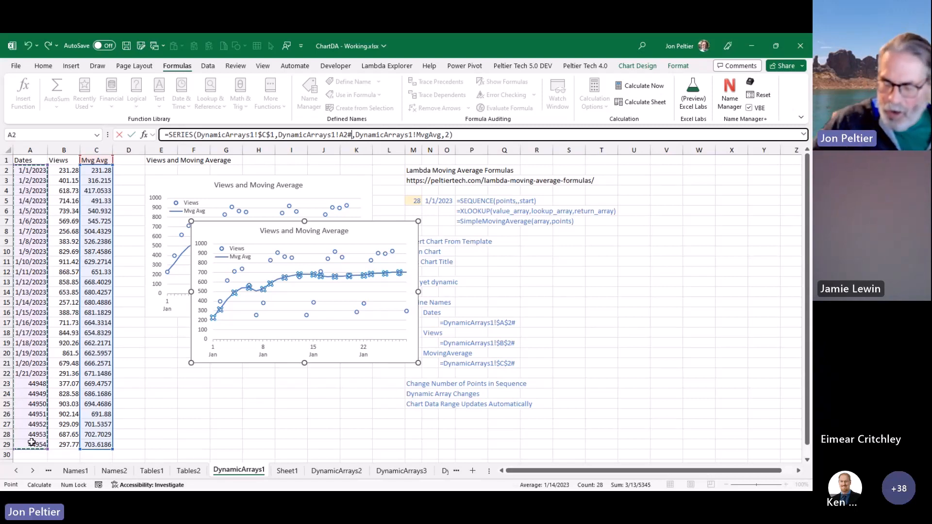
pyautogui.press('Return')
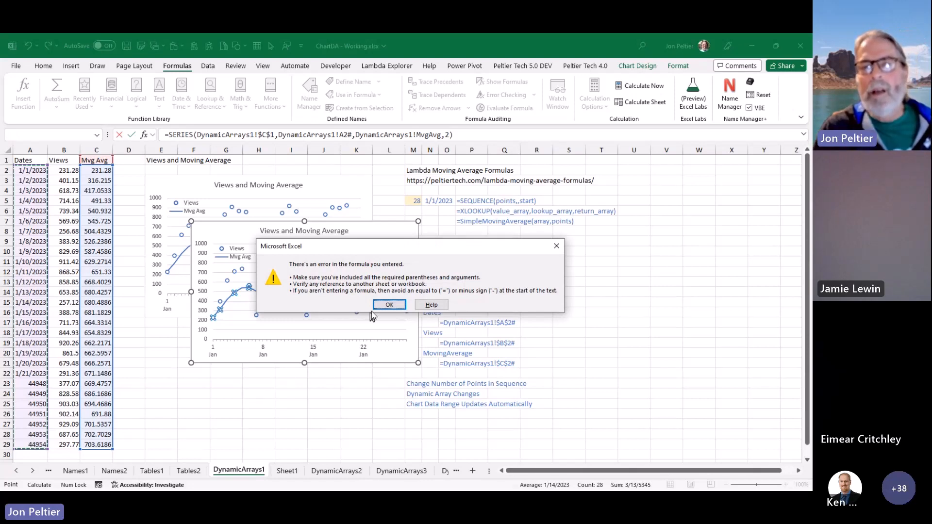
pyautogui.click(388, 304)
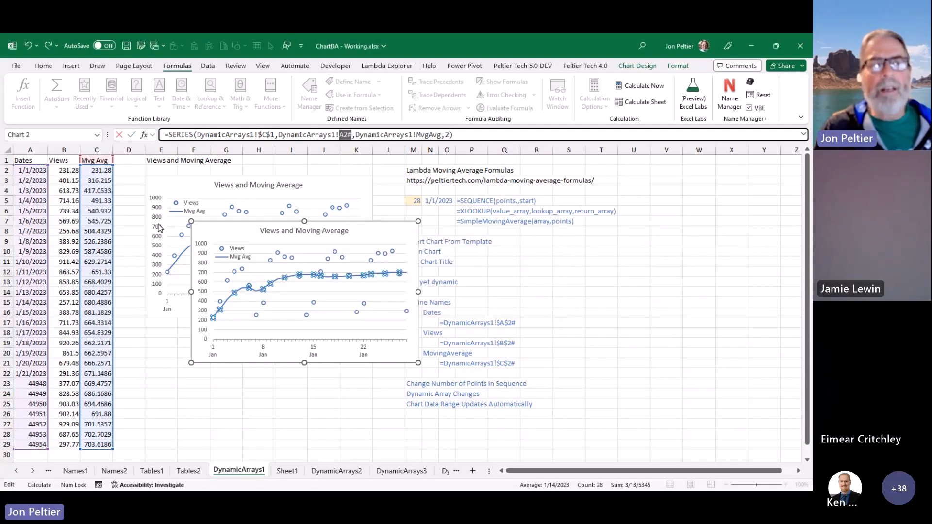
# Step: Set the Mvg Avg series' category reference to DynamicArrays1!$A$2:$A$29, and delete the duplicate chart
pyautogui.moveTo(30, 171); pyautogui.dragTo(39, 301)
pyautogui.moveTo(441, 135); pyautogui.dragTo(316, 150)
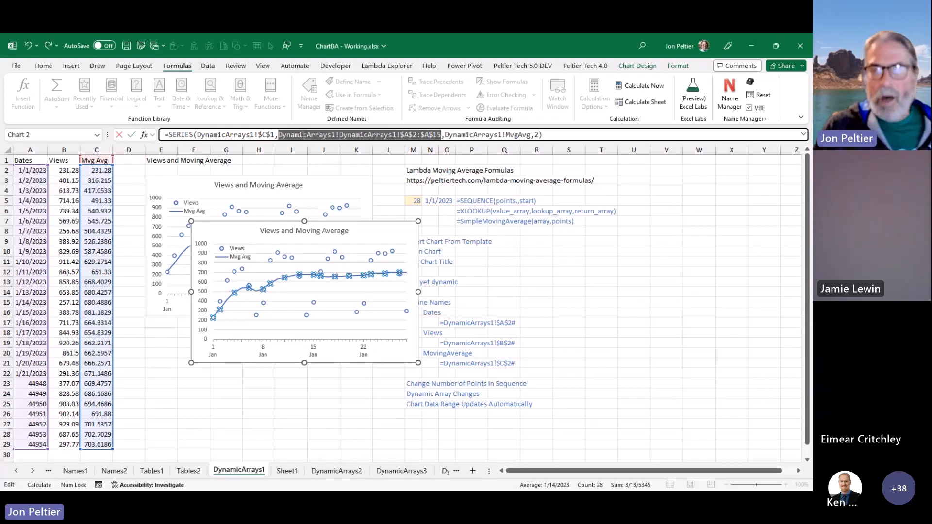
pyautogui.press('Delete')
pyautogui.click(36, 172)
pyautogui.moveTo(36, 171); pyautogui.dragTo(36, 434)
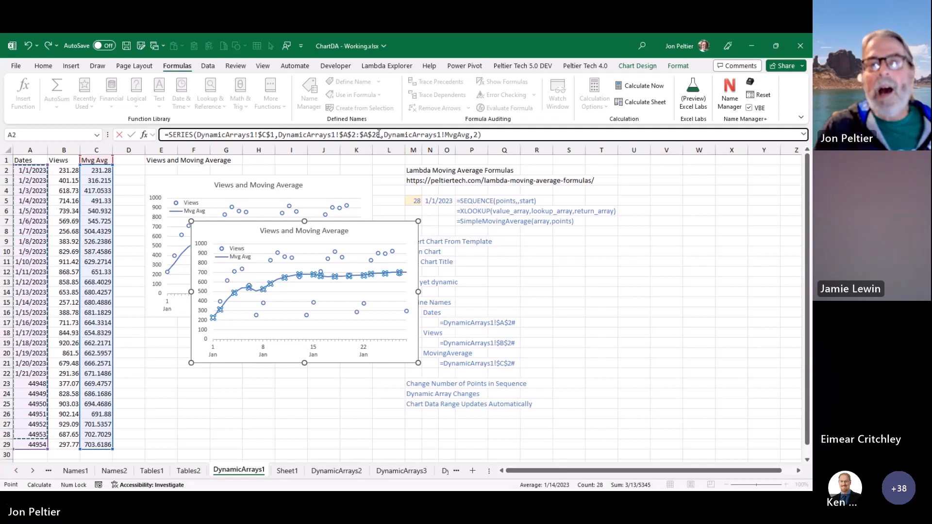
pyautogui.write('9')
pyautogui.press('Return')
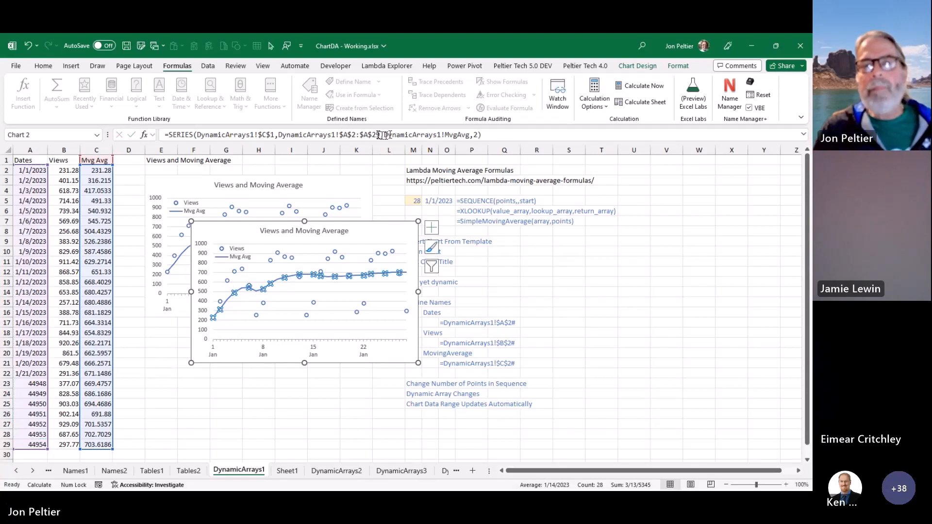
pyautogui.click(398, 233)
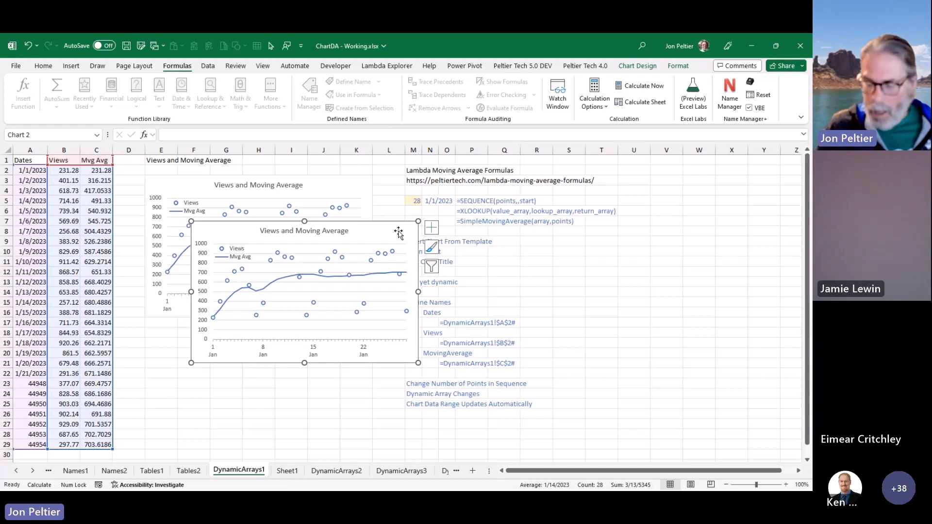
pyautogui.press('Delete')
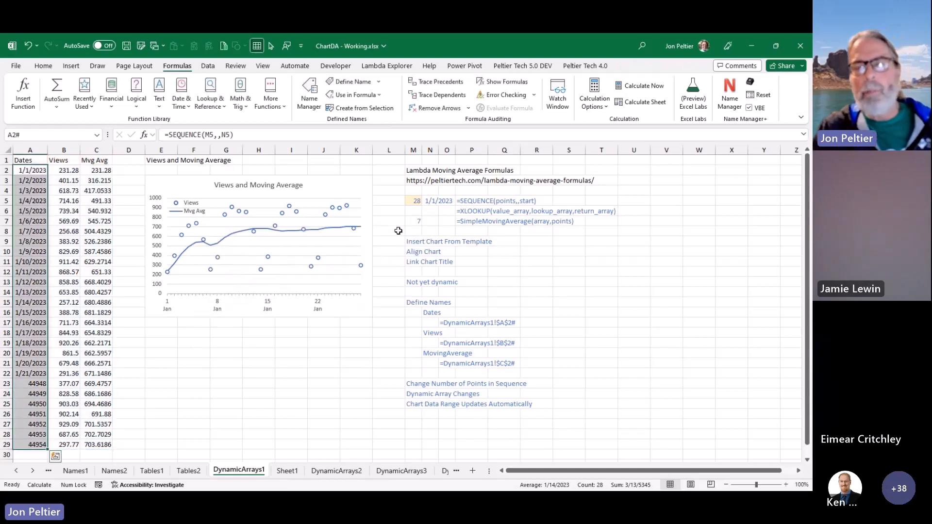
# Step: Compare the separate Dates, Views and Mvg Avg arrays on DynamicArrays1 with the single-array LAMBDA formula on DynamicArrays3
pyautogui.click(401, 471)
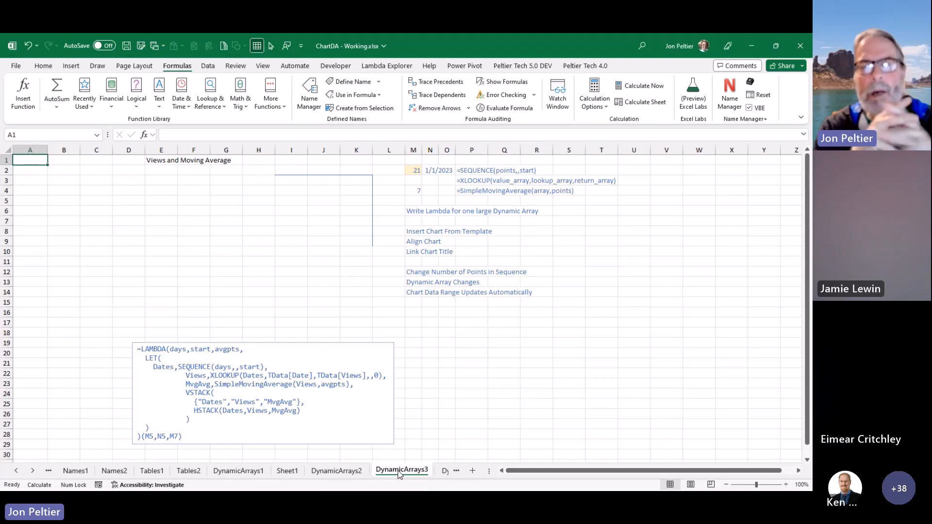
pyautogui.click(235, 471)
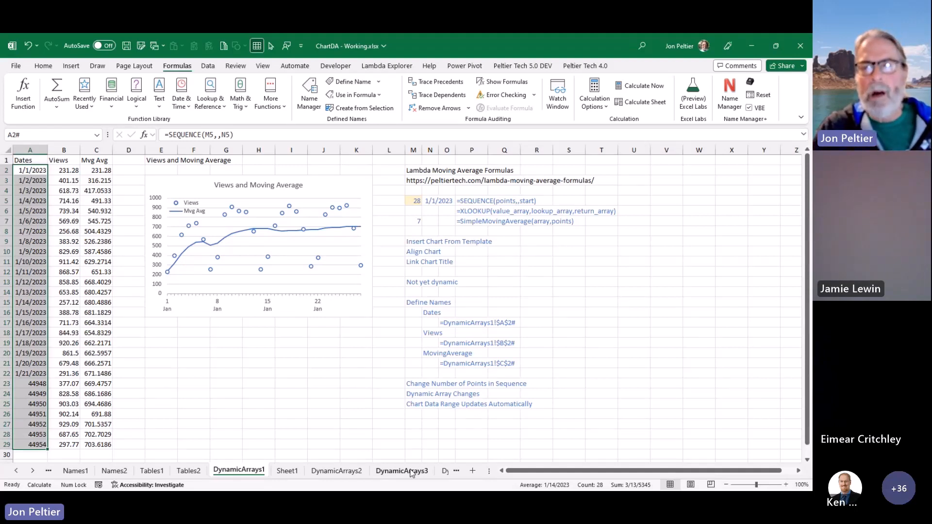
pyautogui.scroll(-2, 219, 437)
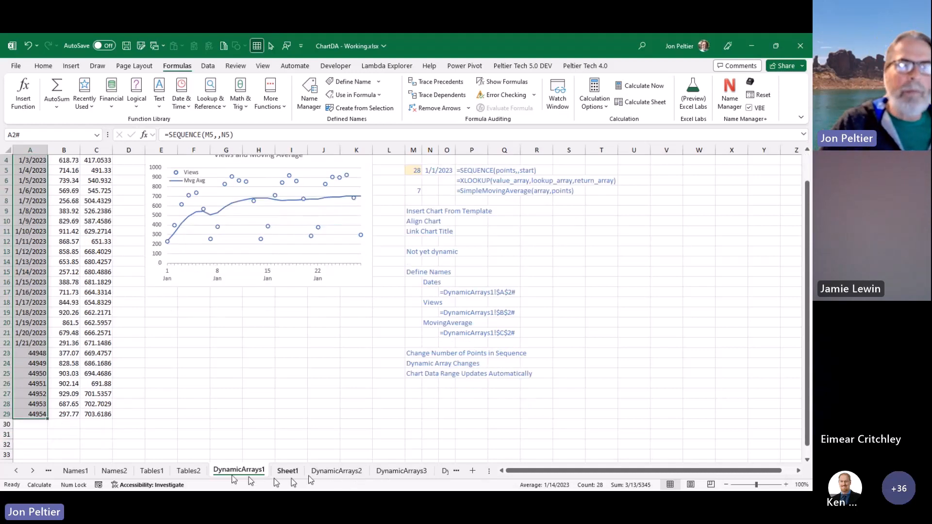
pyautogui.click(31, 434)
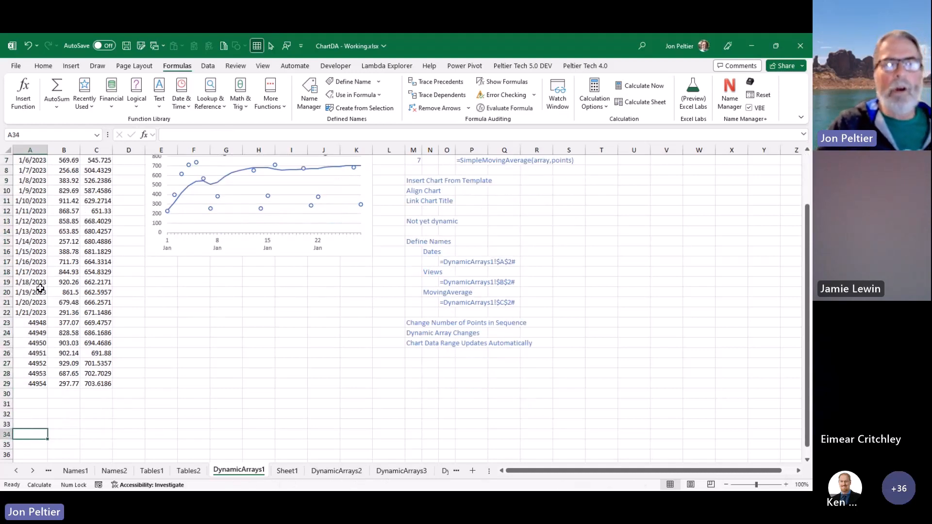
pyautogui.scroll(2, 40, 289)
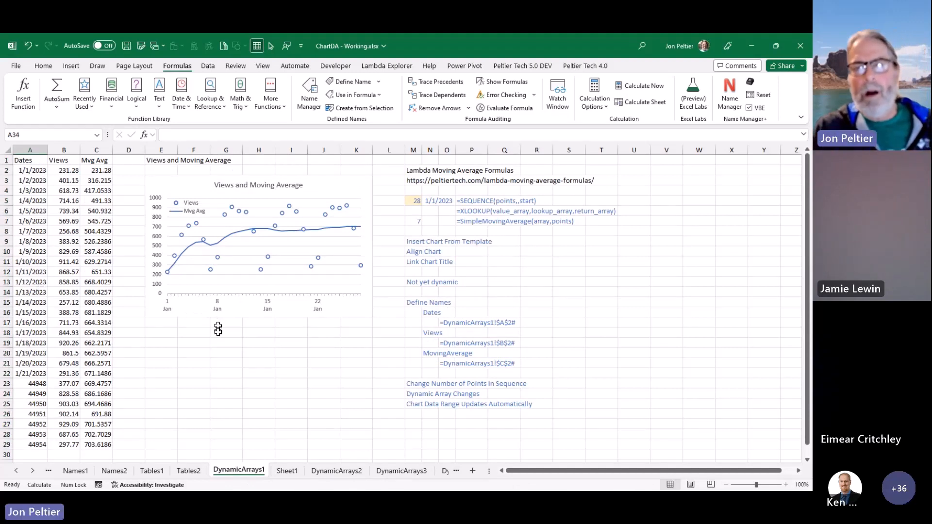
pyautogui.click(220, 350)
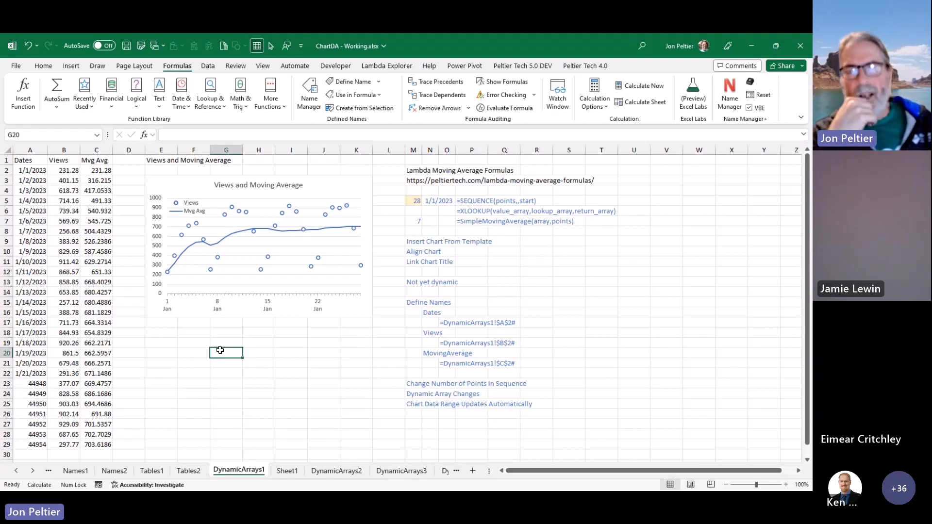
pyautogui.click(387, 473)
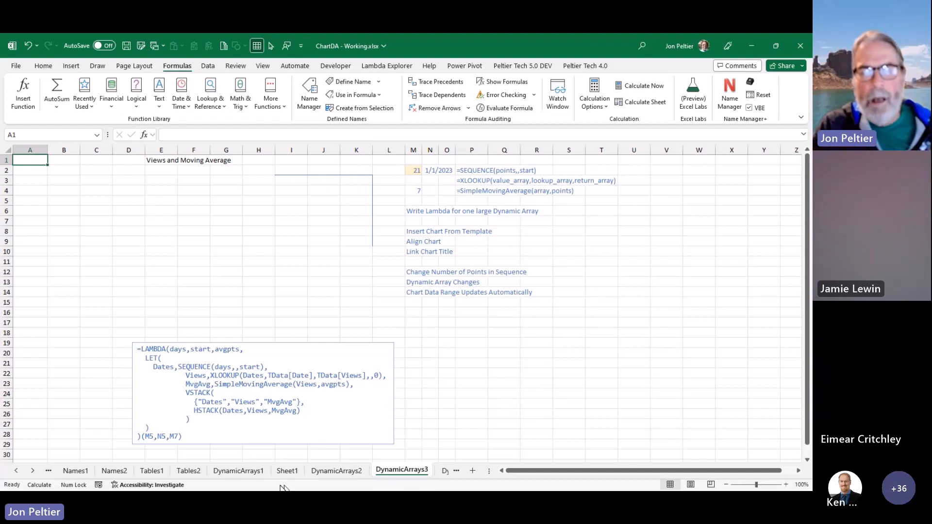
pyautogui.click(239, 470)
pyautogui.moveTo(23, 160); pyautogui.dragTo(138, 444)
pyautogui.click(399, 471)
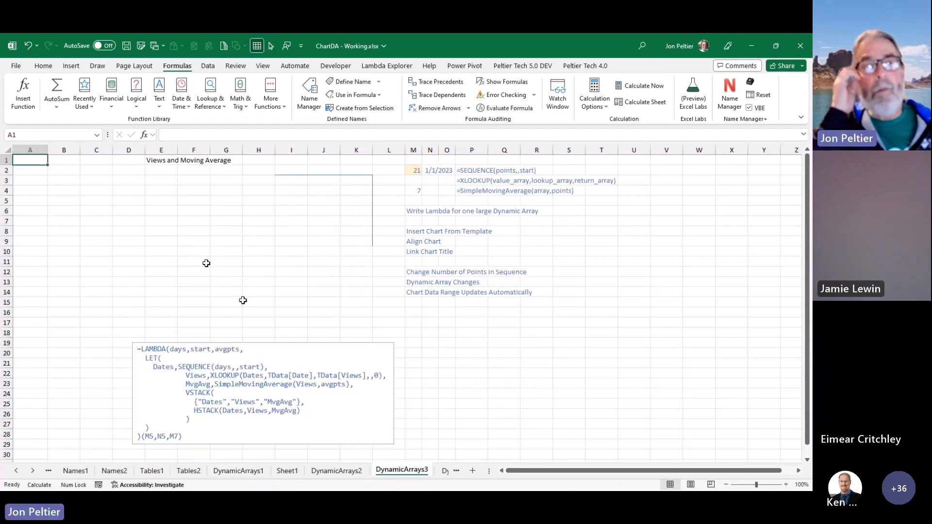
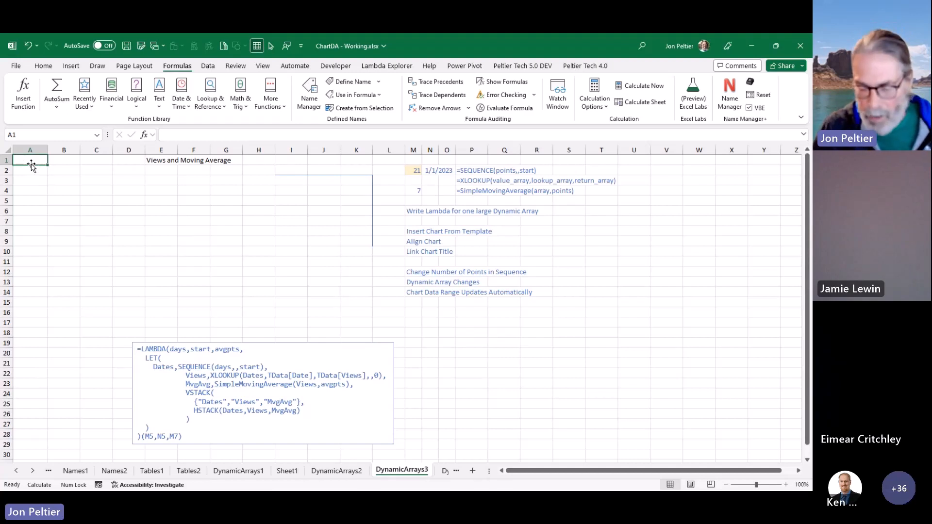
pyautogui.write('=')
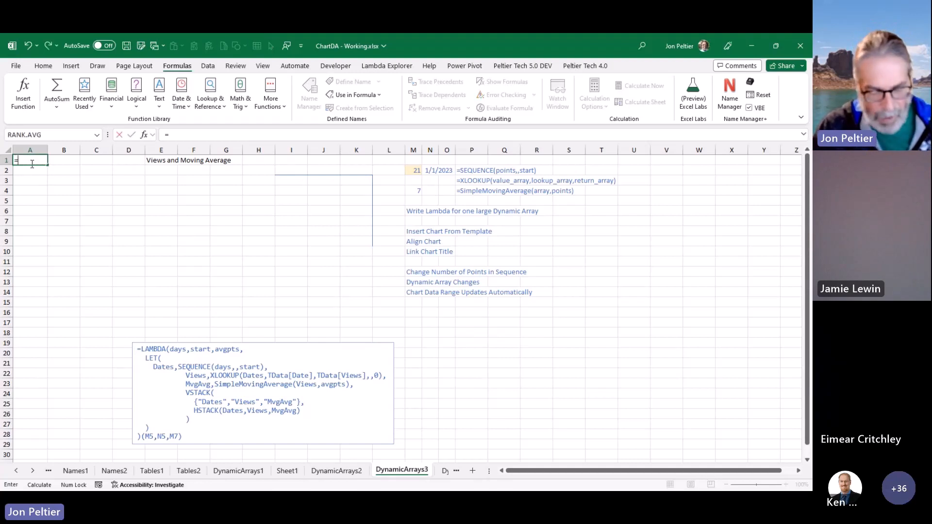
pyautogui.write('lambda')
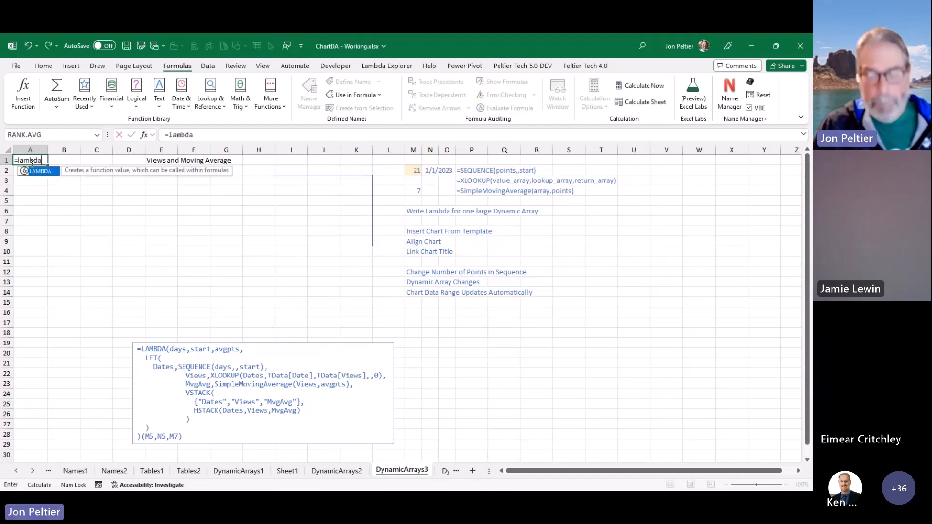
pyautogui.write('(')
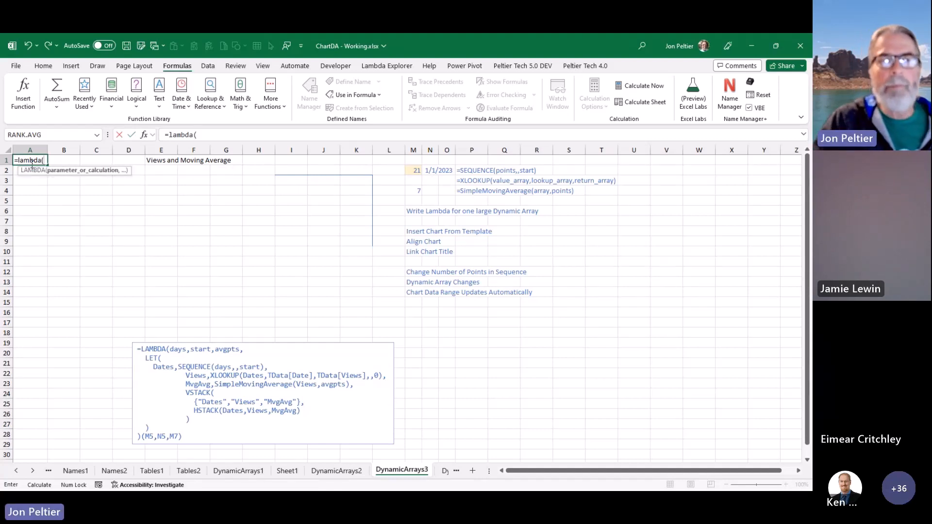
pyautogui.click(305, 343)
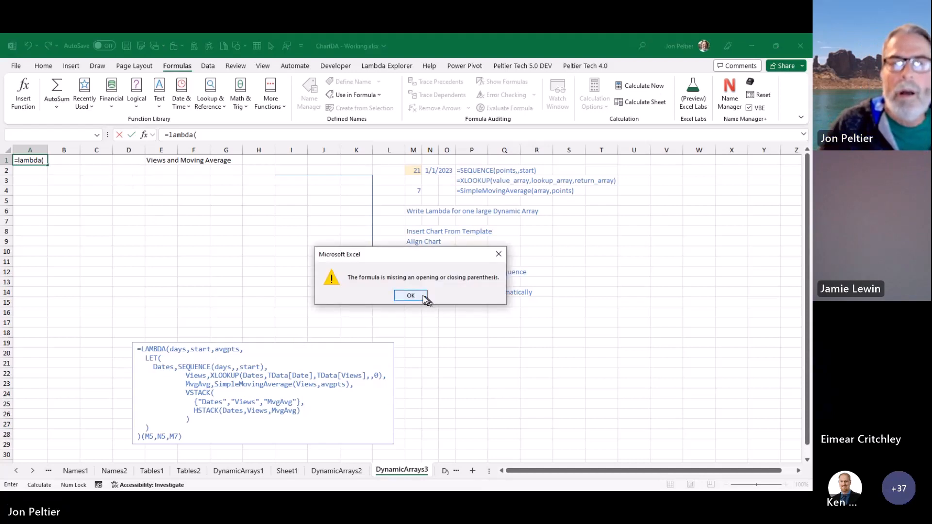
pyautogui.click(424, 297)
pyautogui.press('Escape')
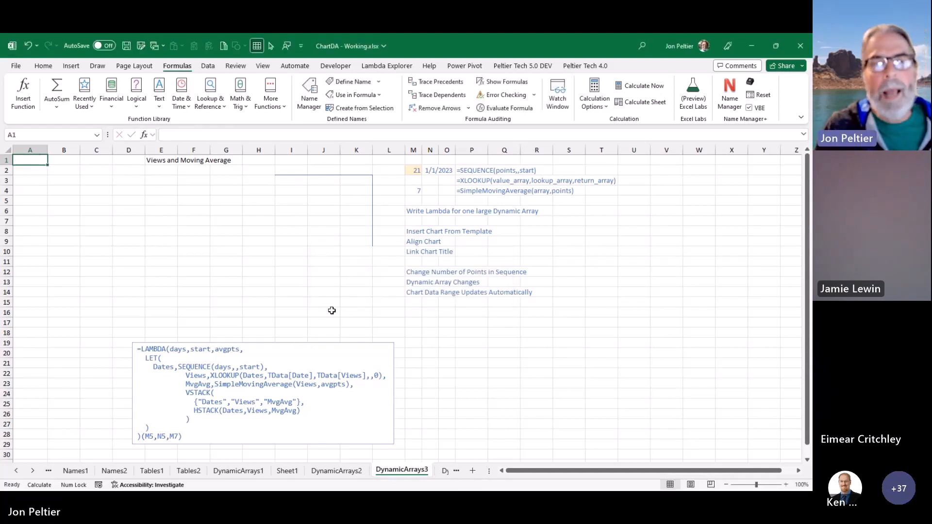
# Step: Move the LAMBDA formula text box below the SimpleMovingAverage note, near column M, and select cell A1
pyautogui.moveTo(333, 343); pyautogui.dragTo(599, 203)
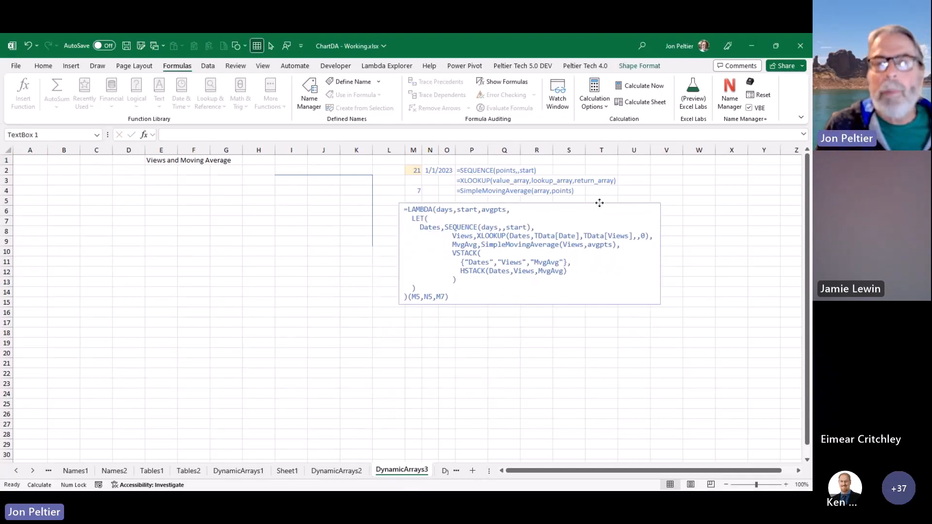
pyautogui.click(41, 161)
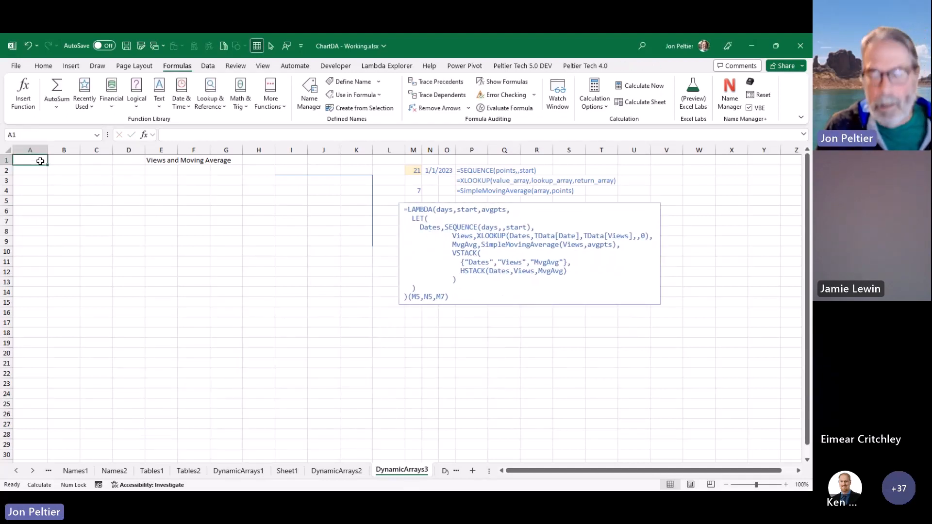
# Step: Start a LAMBDA formula in cell A1 with the parameters days, start and avgpts
pyautogui.write('=lambda')
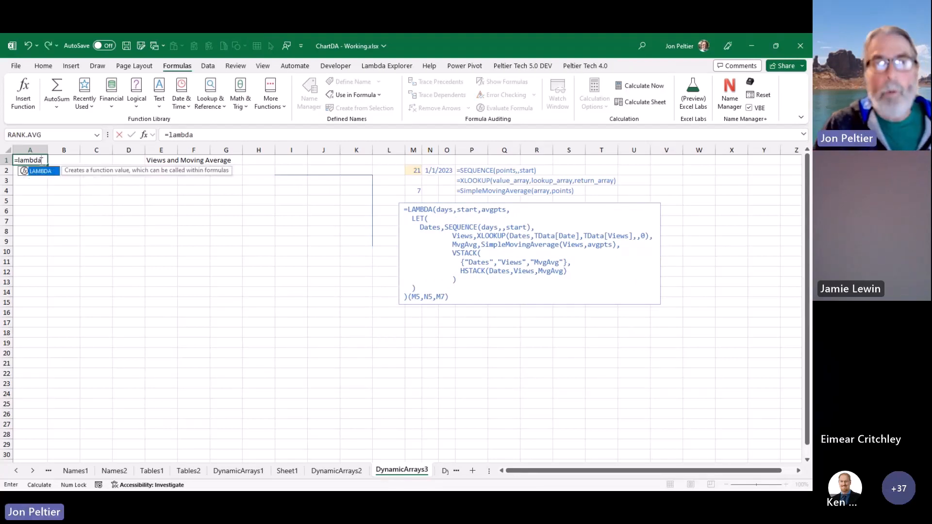
pyautogui.write('(')
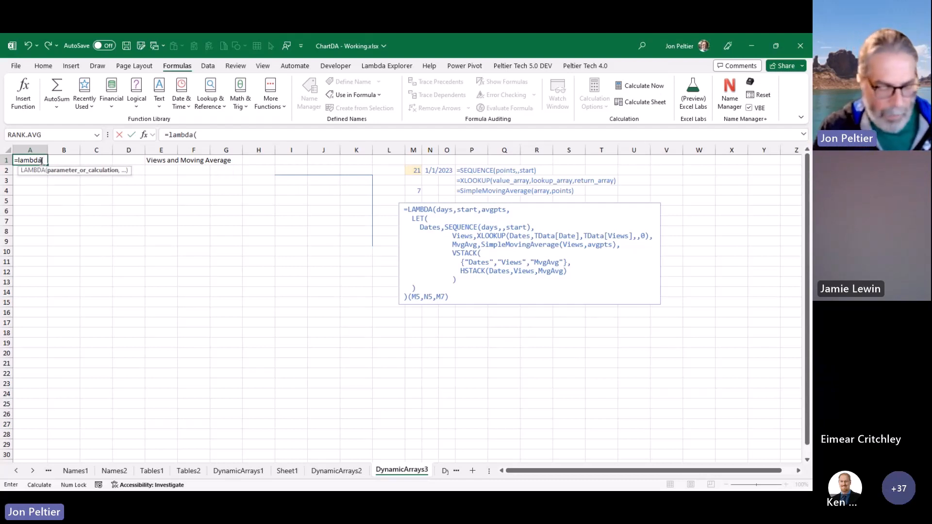
pyautogui.write('days,')
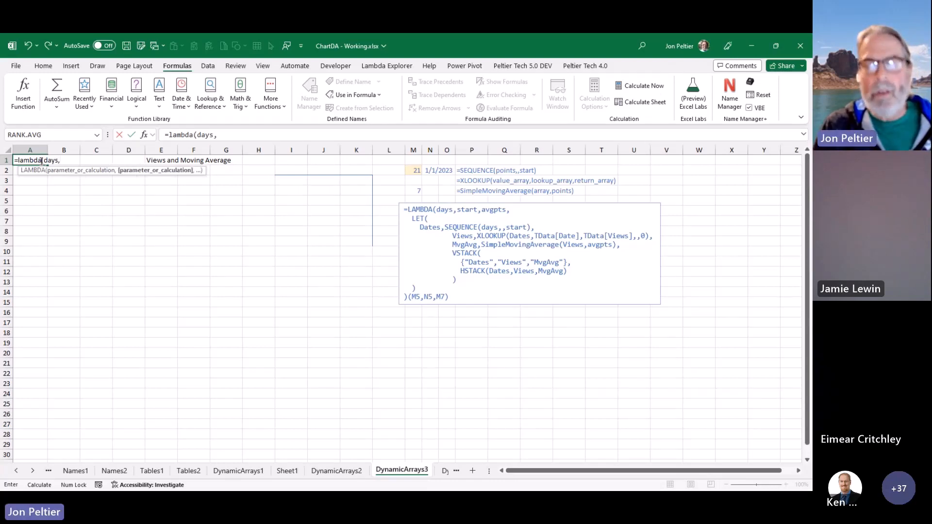
pyautogui.write('start,')
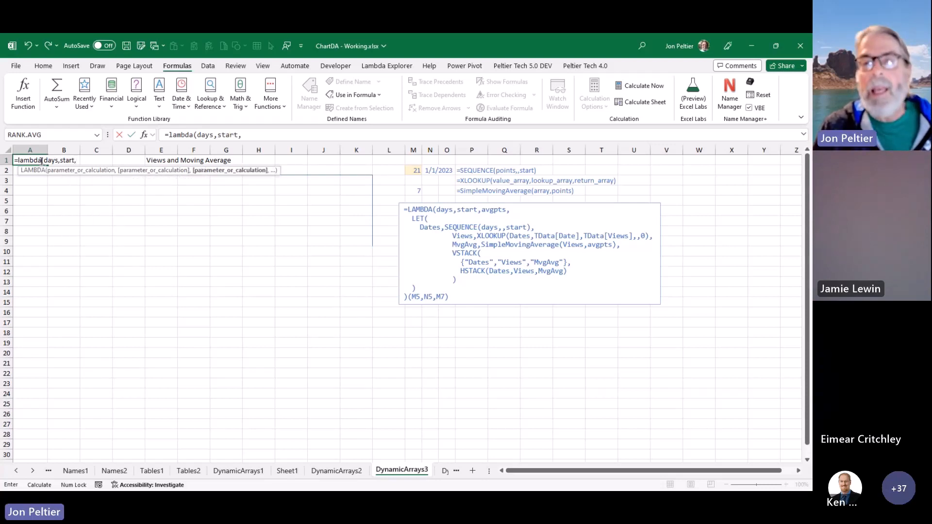
pyautogui.write('av')
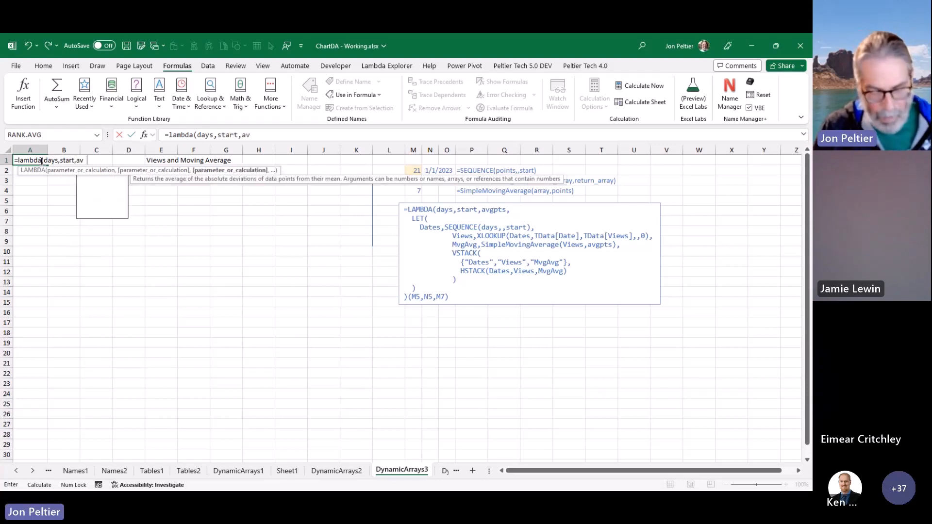
pyautogui.write('gpts')
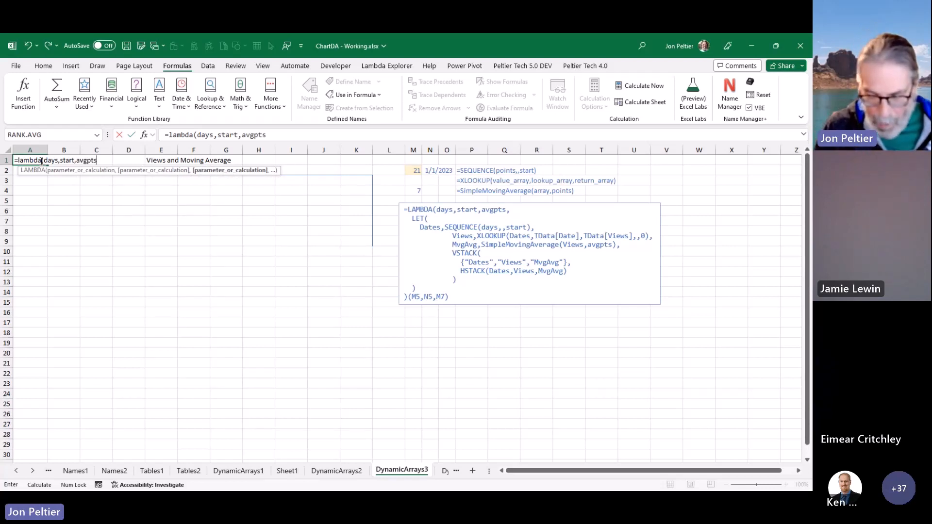
pyautogui.write(',')
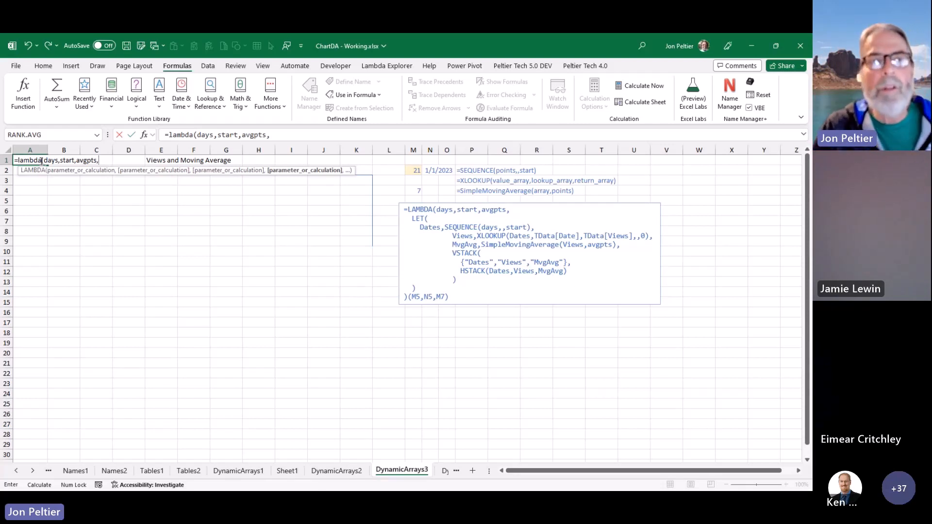
# Step: Add a LET calculation to the LAMBDA that defines dates as SEQUENCE(days,,start) and returns dates
pyautogui.write('let(')
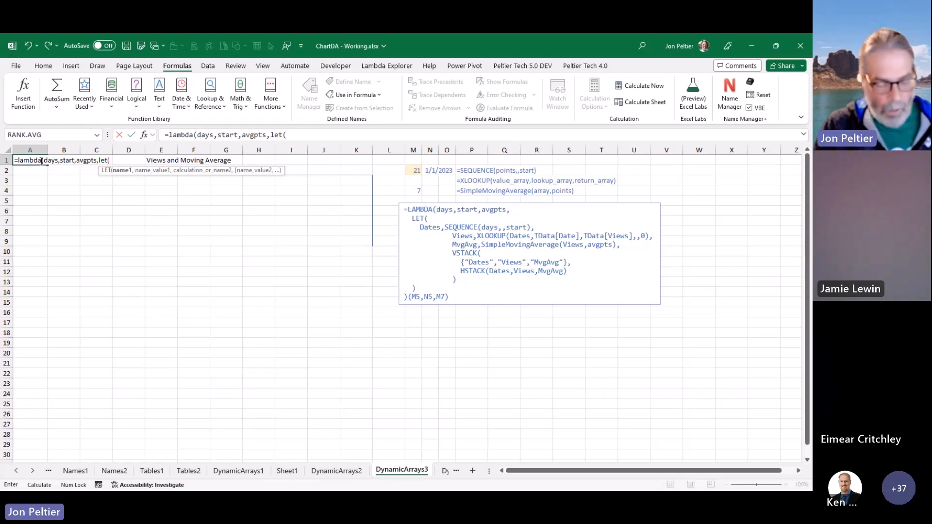
pyautogui.write('dates')
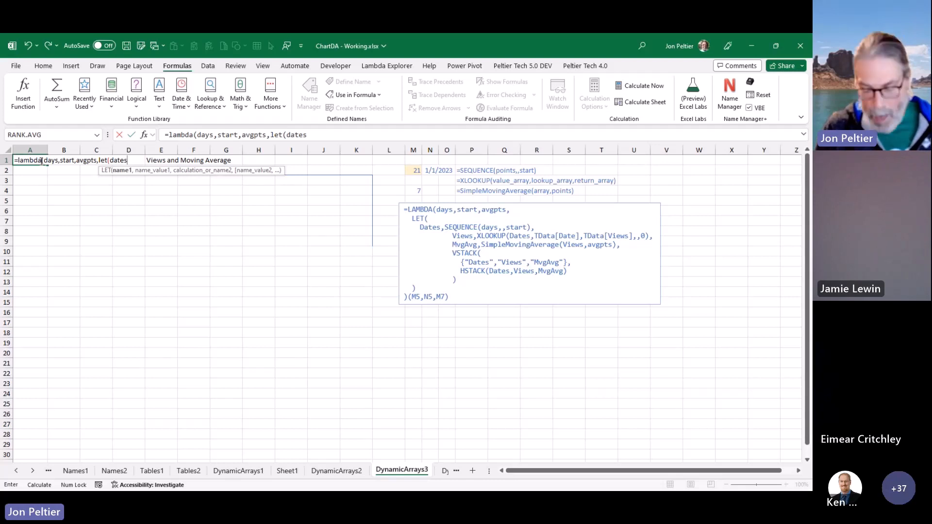
pyautogui.write(',')
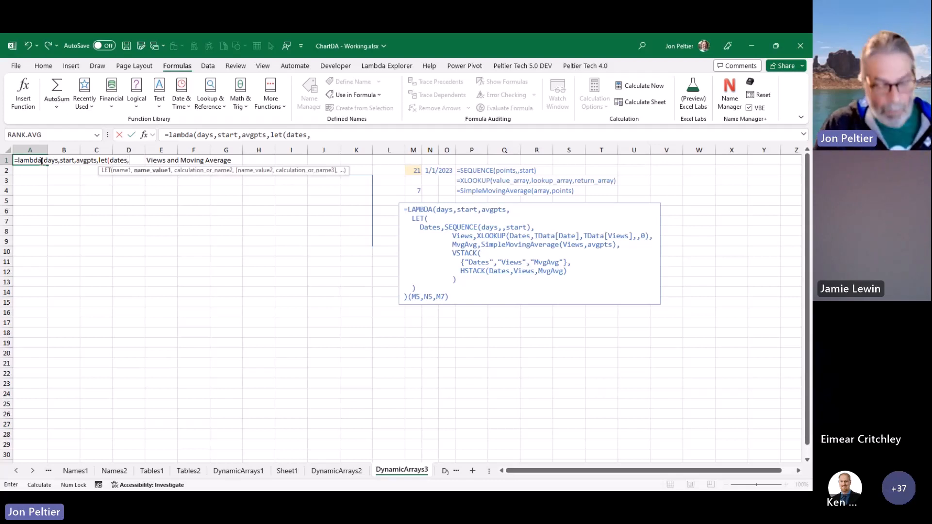
pyautogui.write('seq')
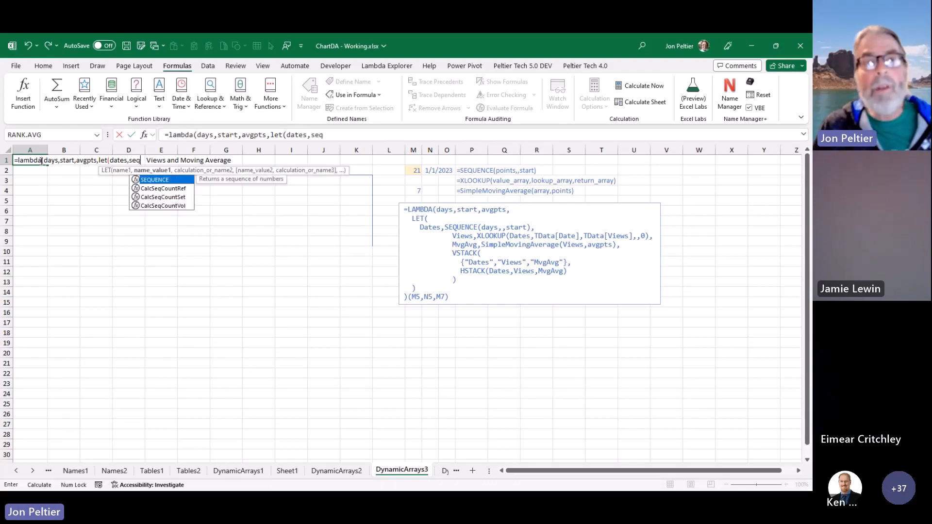
pyautogui.press('Tab')
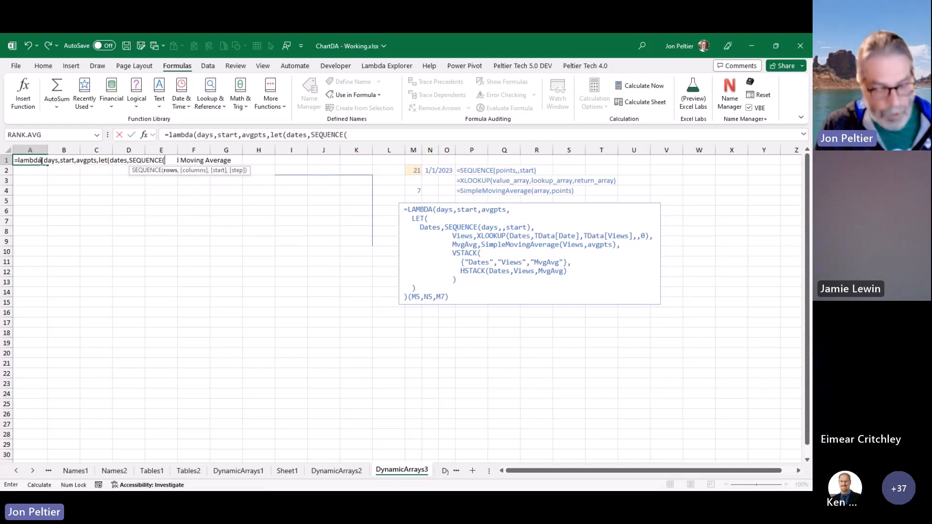
pyautogui.write('days')
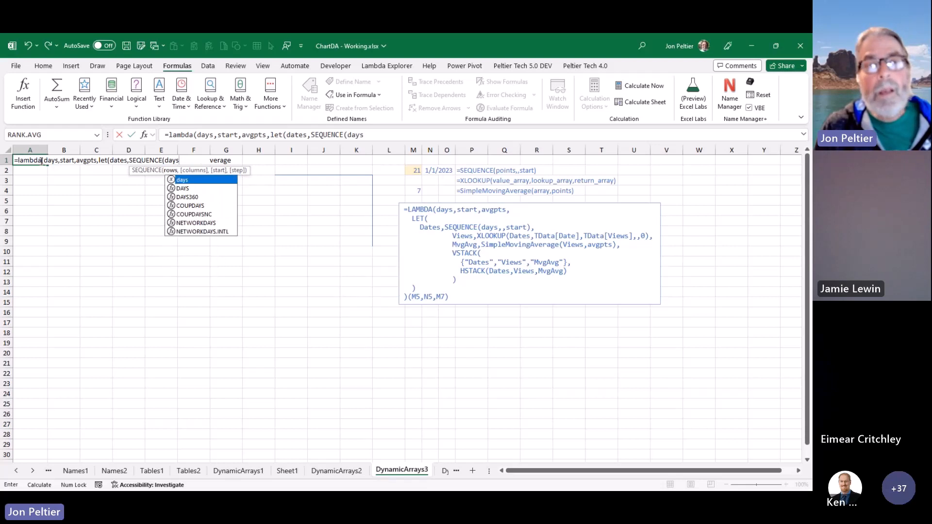
pyautogui.write(',,start')
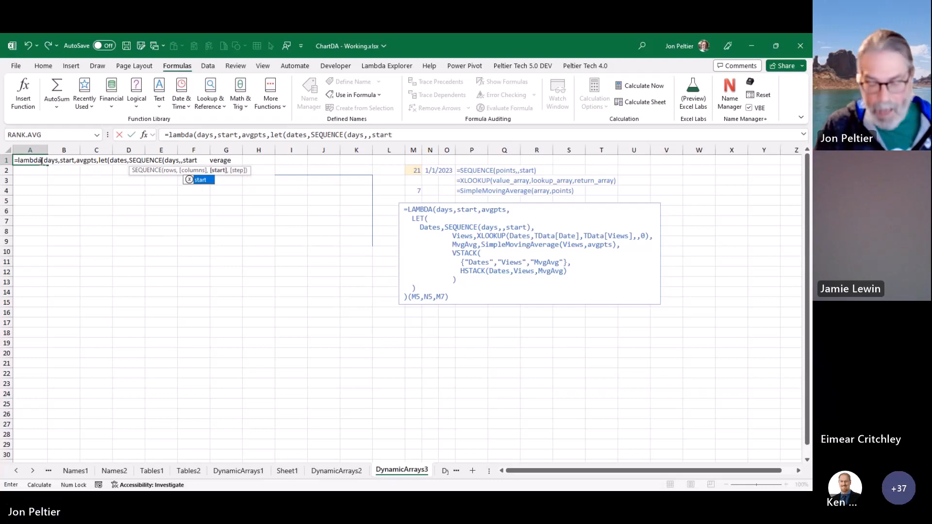
pyautogui.write(')')
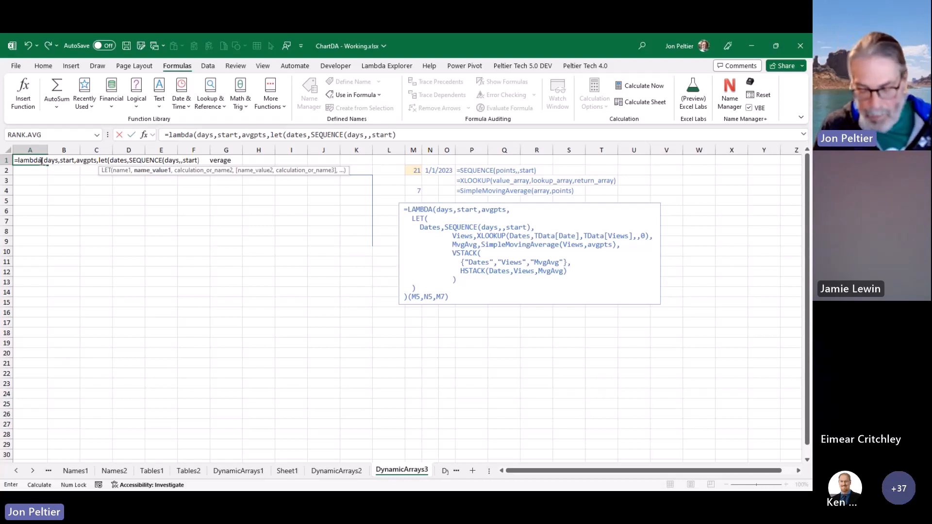
pyautogui.write(',')
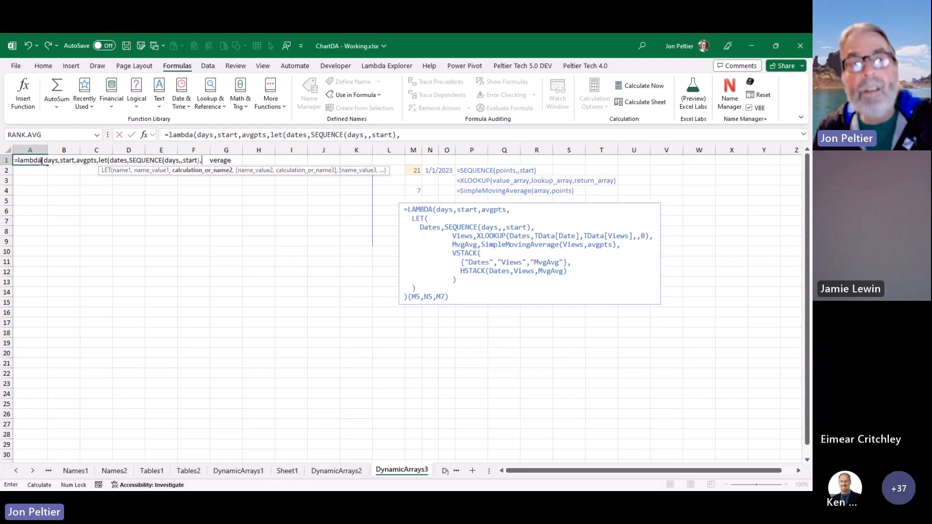
pyautogui.write('dates')
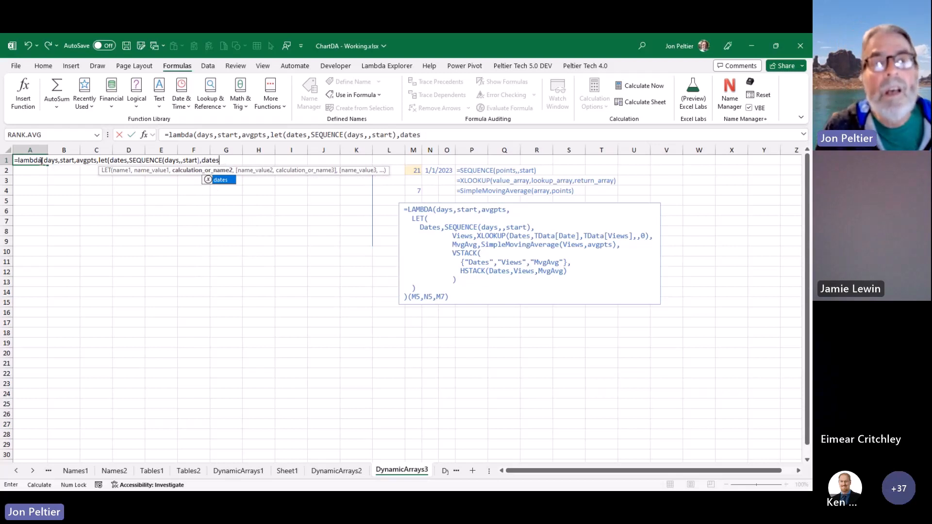
pyautogui.write(')')
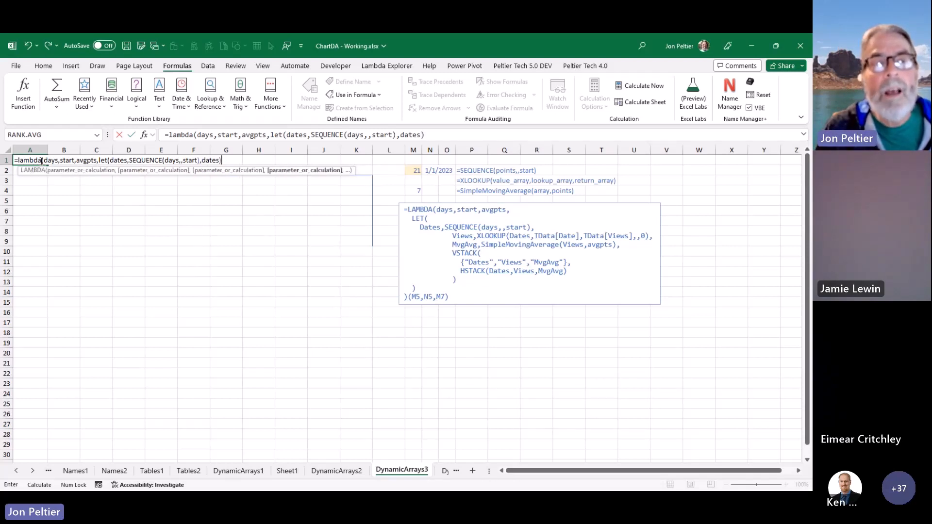
# Step: Close the LAMBDA, pass it cells M2, N2 and M4 as arguments, and enter the formula in A1
pyautogui.write(')(')
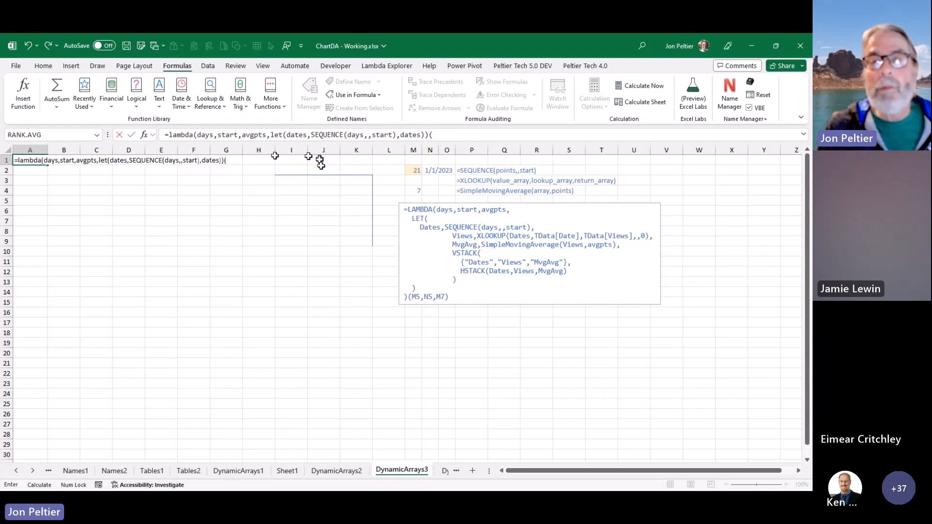
pyautogui.click(411, 172)
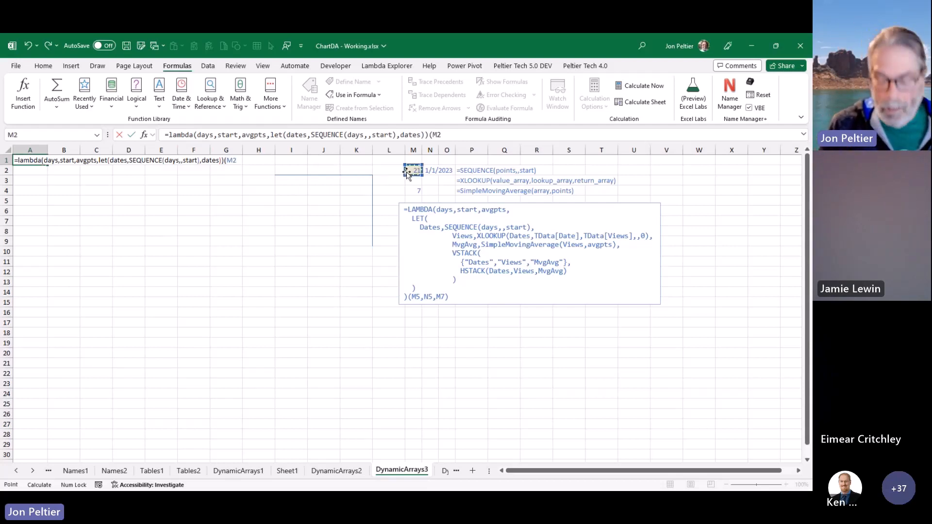
pyautogui.write(',')
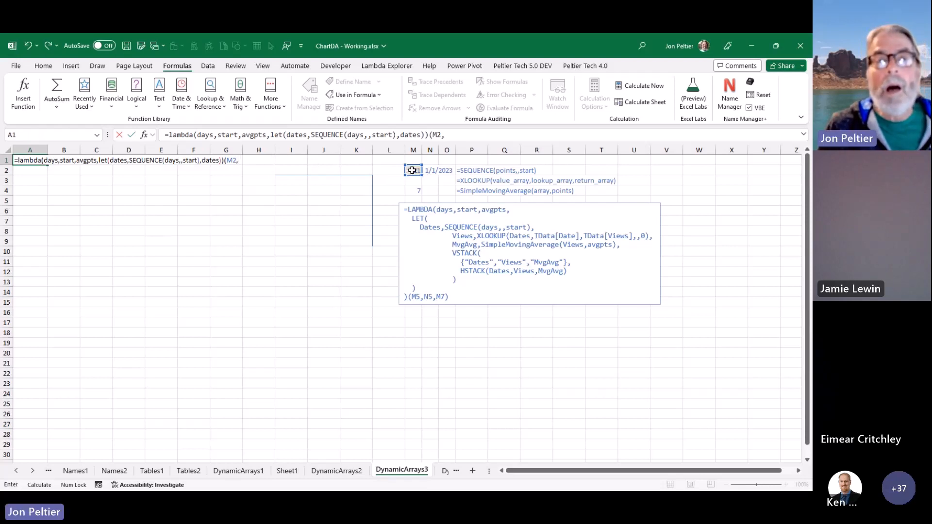
pyautogui.click(430, 171)
pyautogui.write(',')
pyautogui.click(414, 191)
pyautogui.write(')')
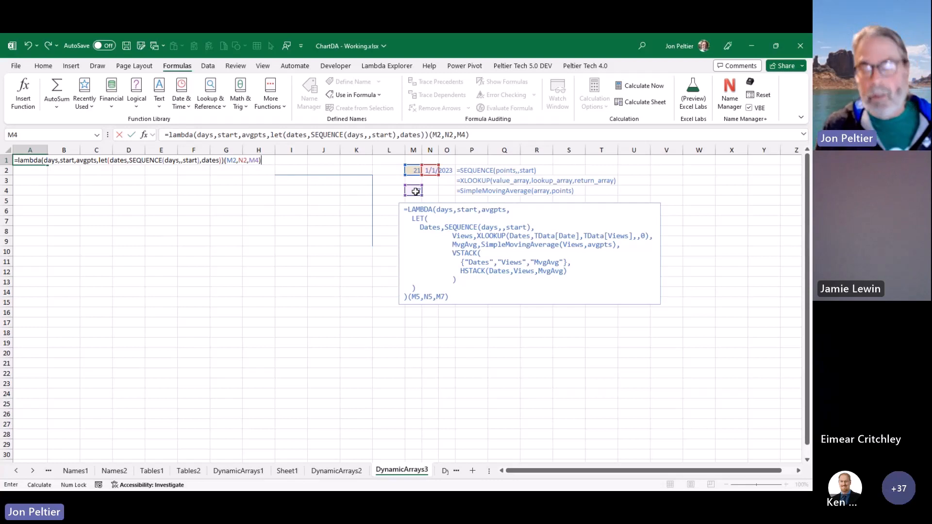
pyautogui.hotkey('ctrl', 'Return')
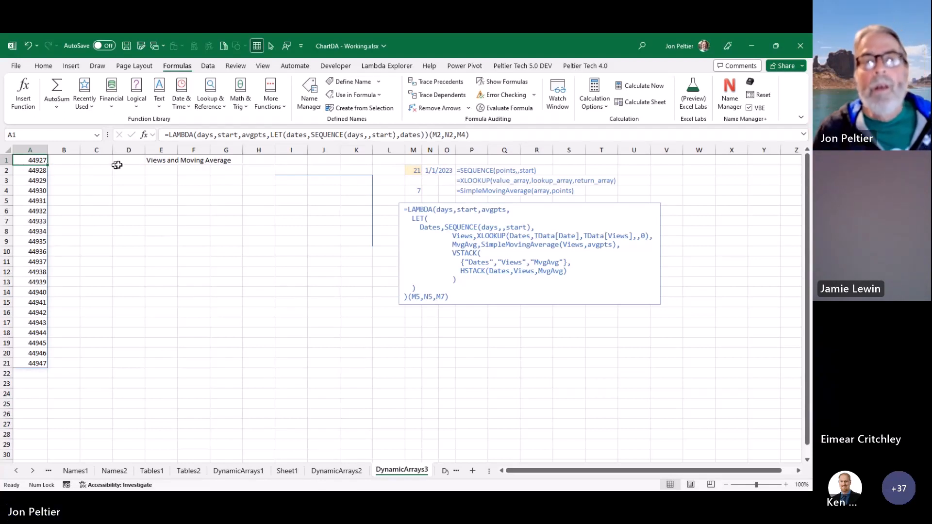
# Step: Expand the formula bar and break A1's formula into lines before LET, the dates definition, the returned dates and the LAMBDA's closing parenthesis
pyautogui.click(805, 136)
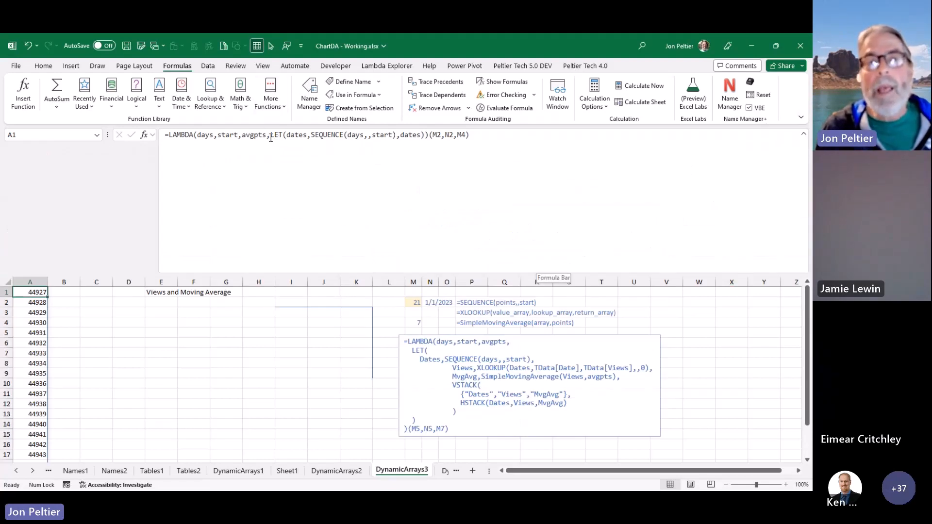
pyautogui.click(271, 138)
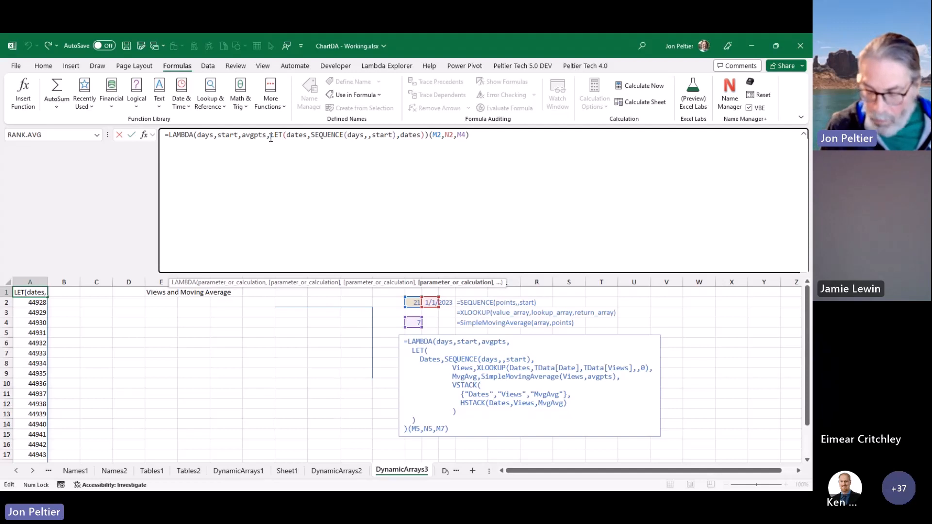
pyautogui.hotkey('alt', 'Return')
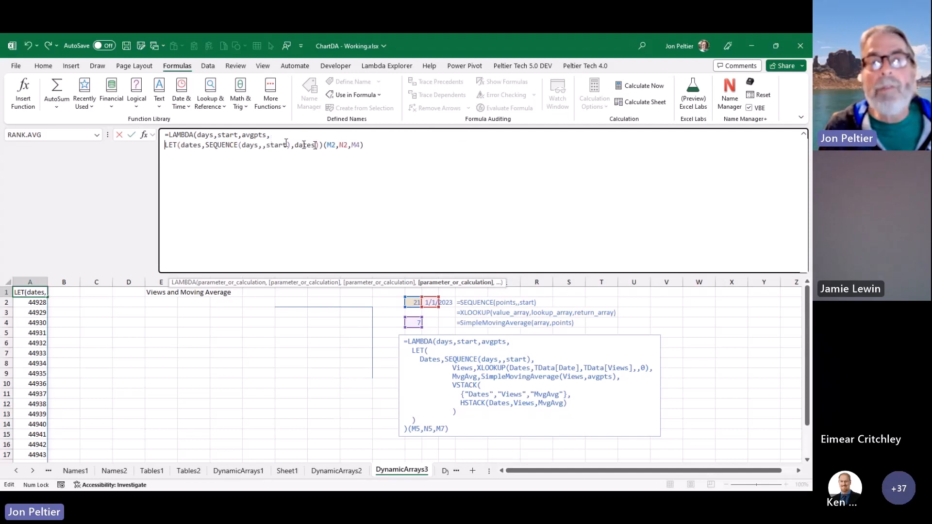
pyautogui.click(320, 144)
pyautogui.hotkey('alt', 'Return')
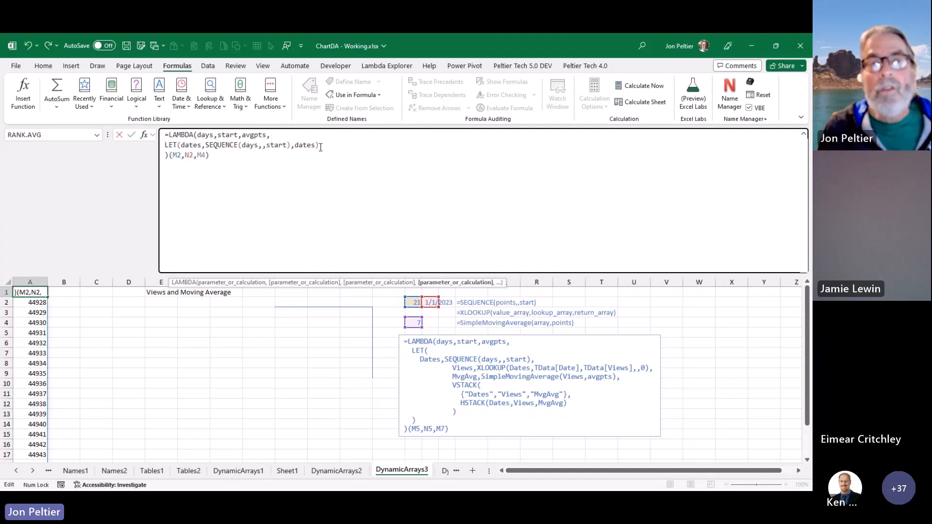
pyautogui.click(181, 146)
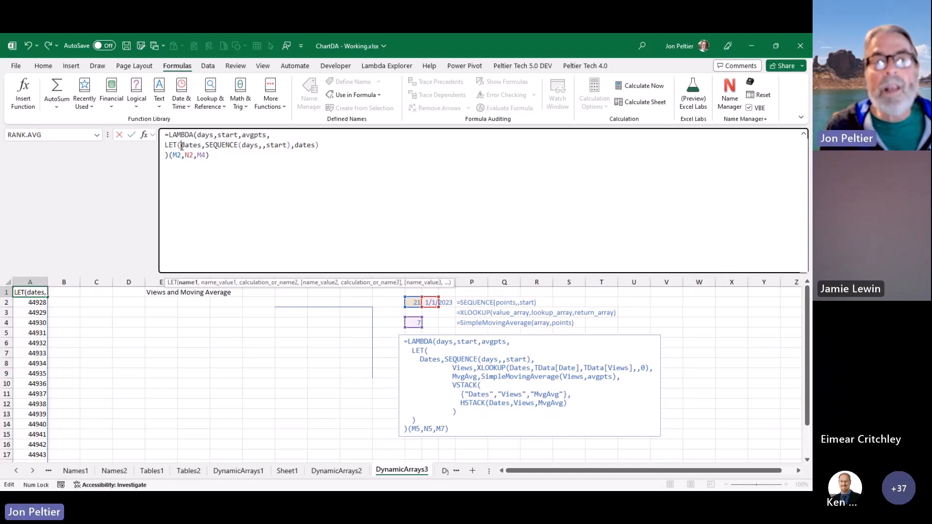
pyautogui.hotkey('alt', 'Return')
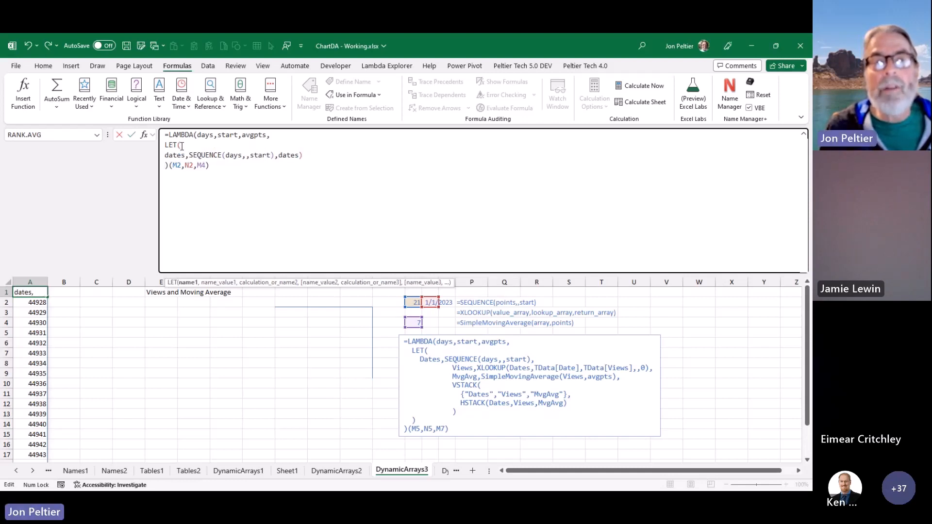
pyautogui.click(280, 156)
pyautogui.hotkey('alt', 'Return')
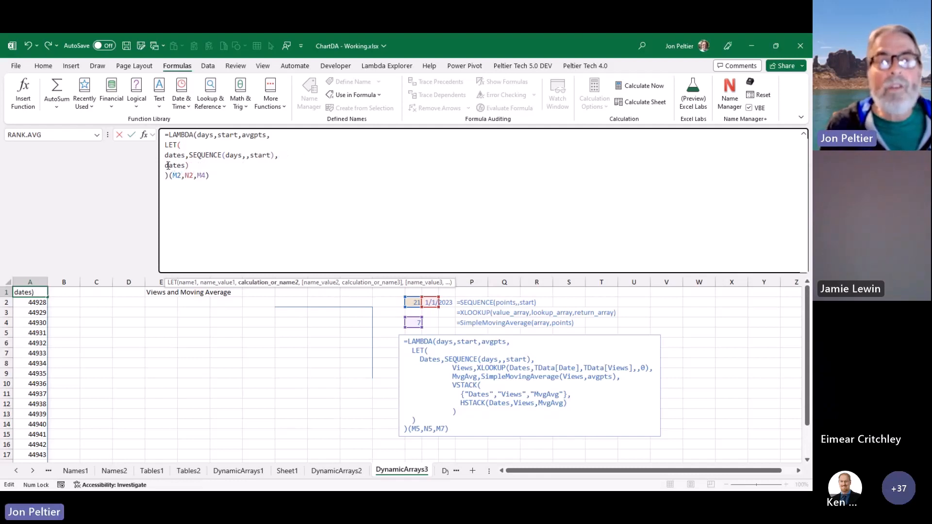
# Step: Add a new line after the dates definition and start defining views as an XLOOKUP with dates as the lookup value
pyautogui.click(274, 157)
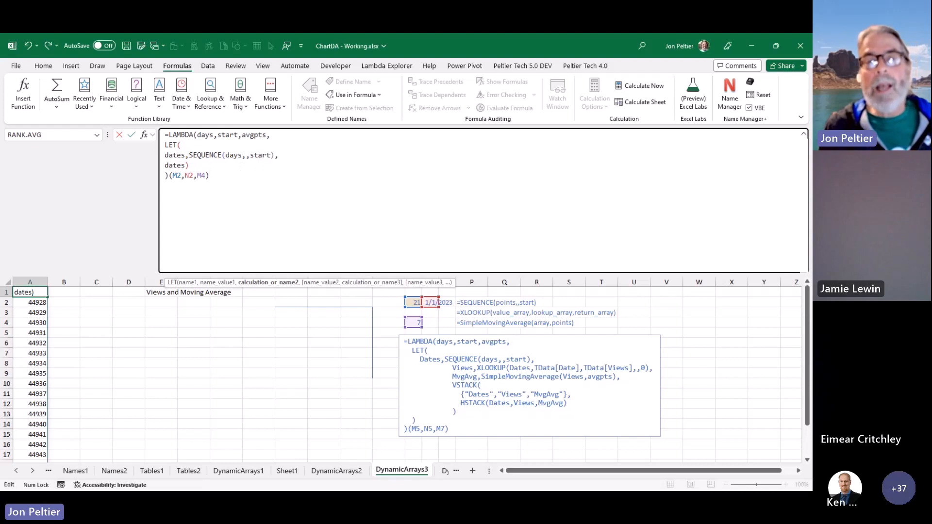
pyautogui.write(',')
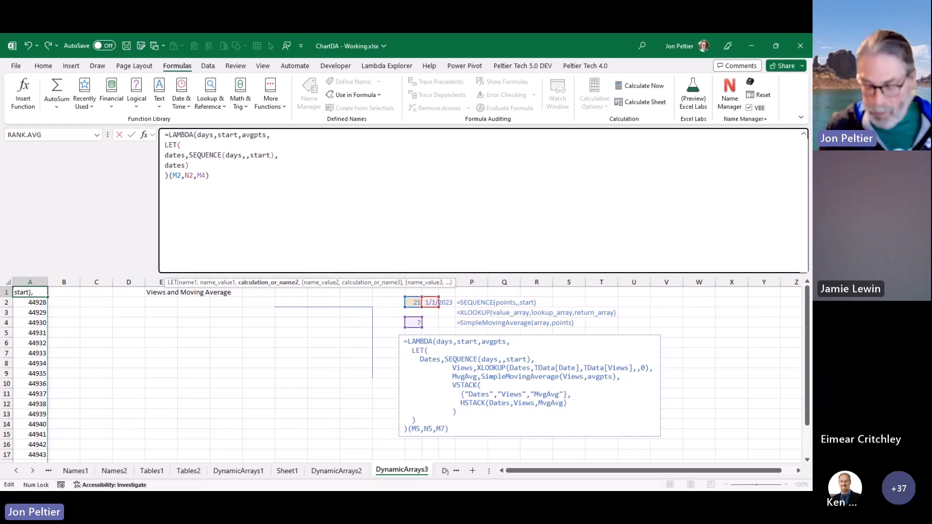
pyautogui.hotkey('alt', 'Return')
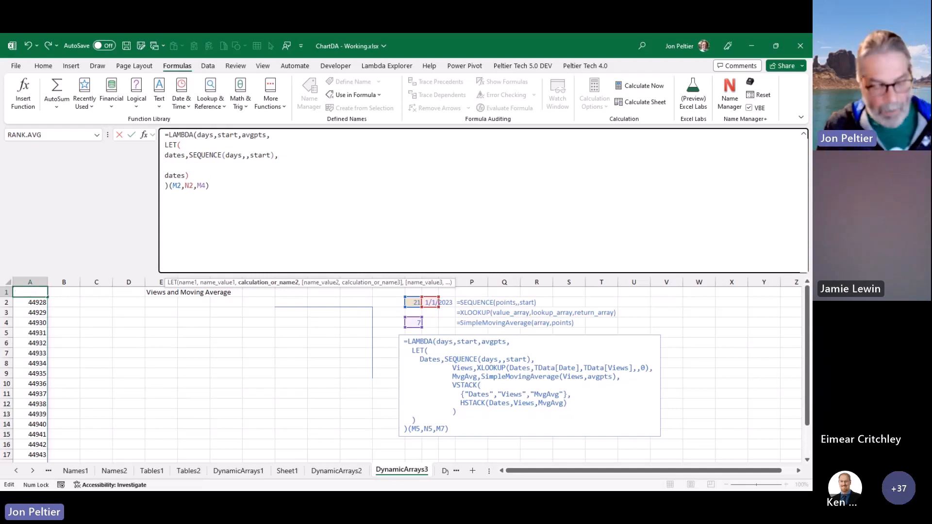
pyautogui.write('views')
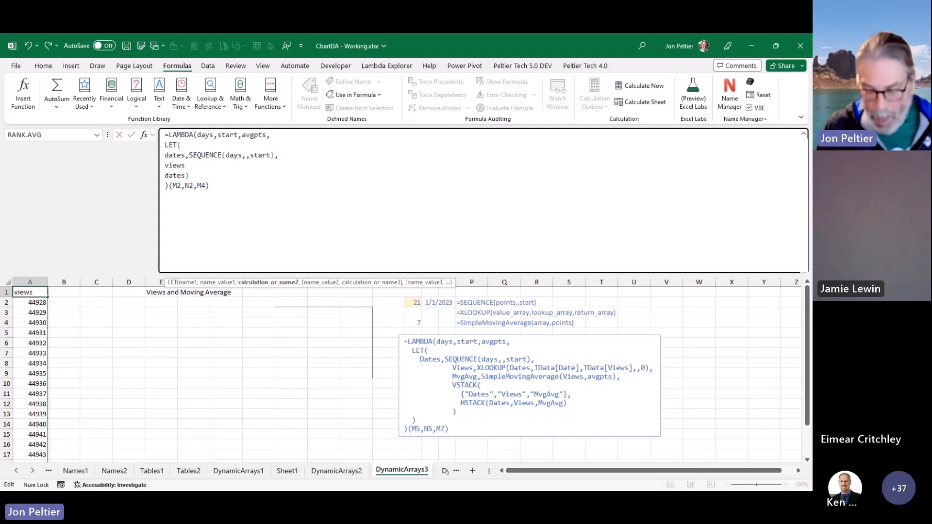
pyautogui.write(',xl')
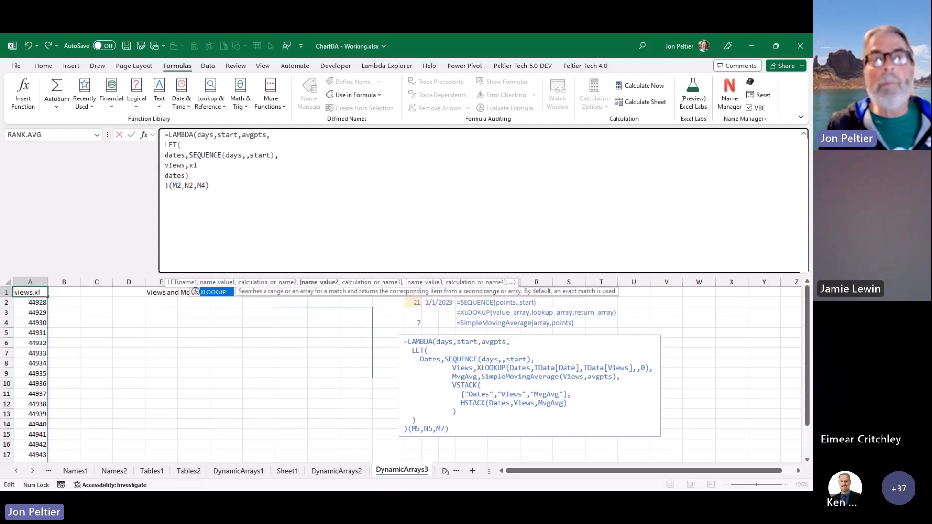
pyautogui.press('Tab')
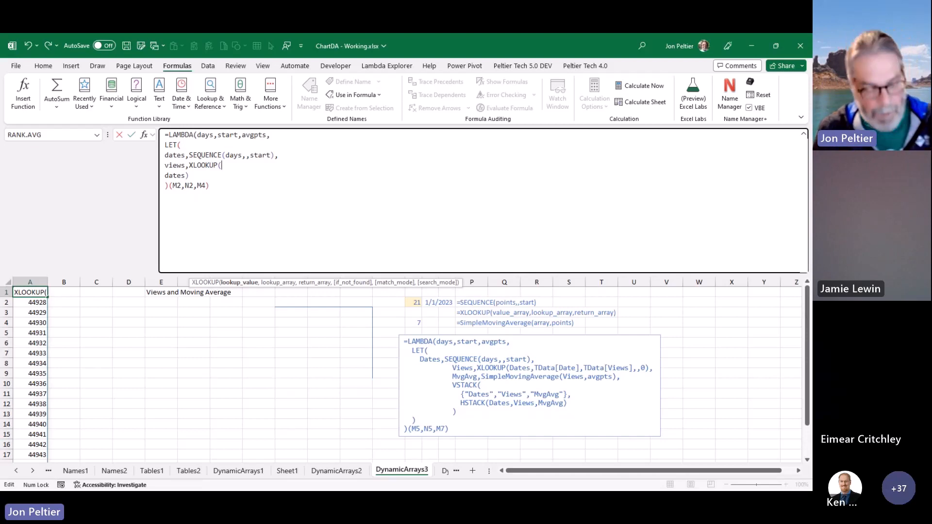
pyautogui.write('dates,')
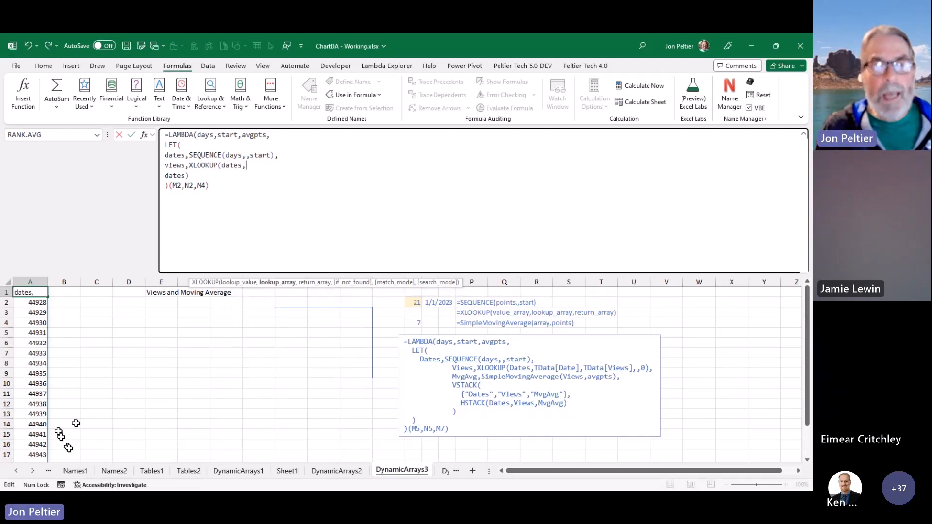
# Step: Complete the XLOOKUP with TData[Date] as the lookup array and TData[Views] as the return array from the Data sheet
pyautogui.click(17, 471)
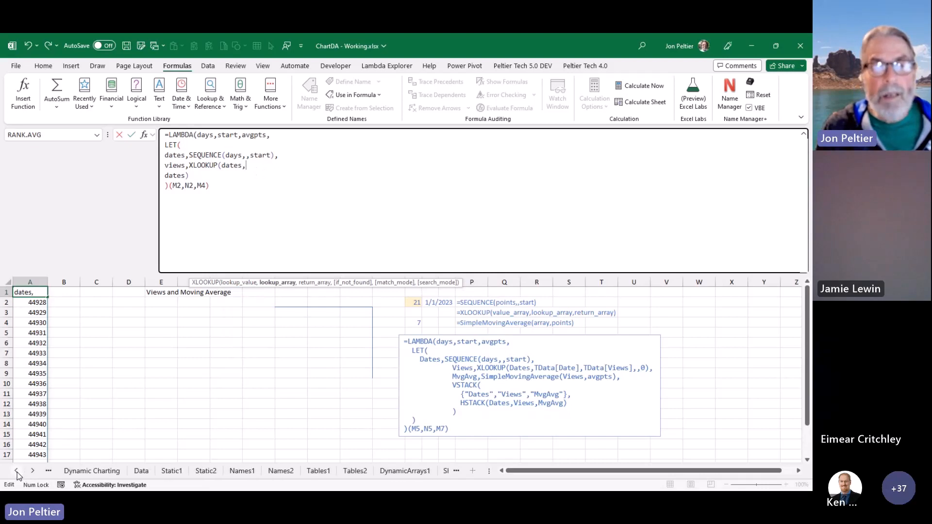
pyautogui.click(131, 476)
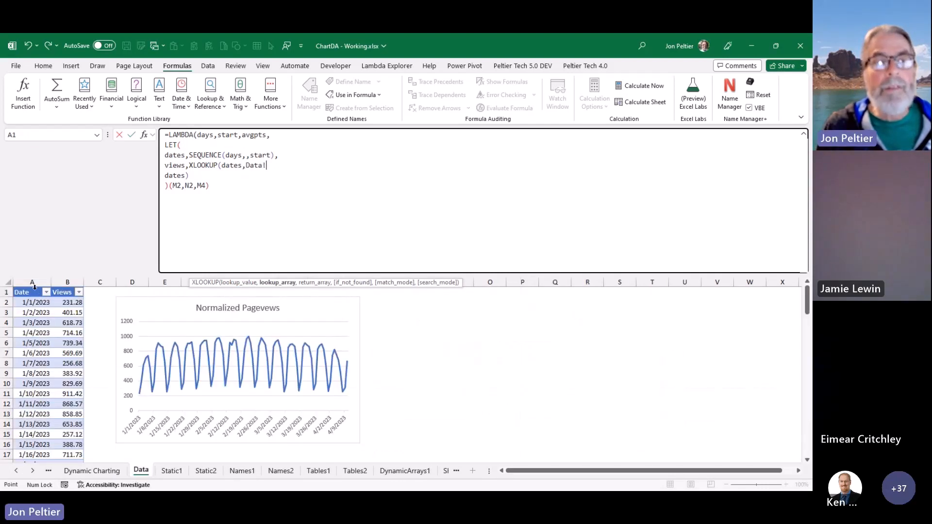
pyautogui.click(34, 288)
pyautogui.write(',')
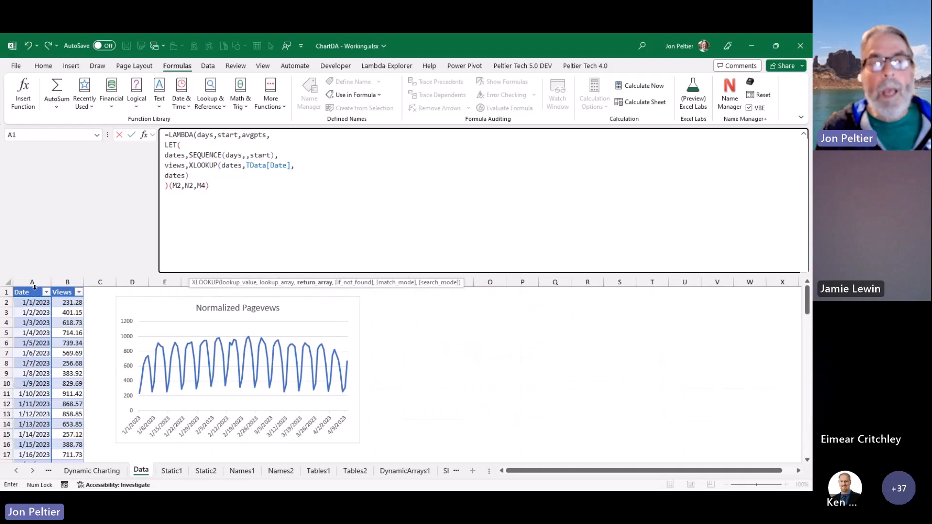
pyautogui.click(61, 288)
pyautogui.write(')')
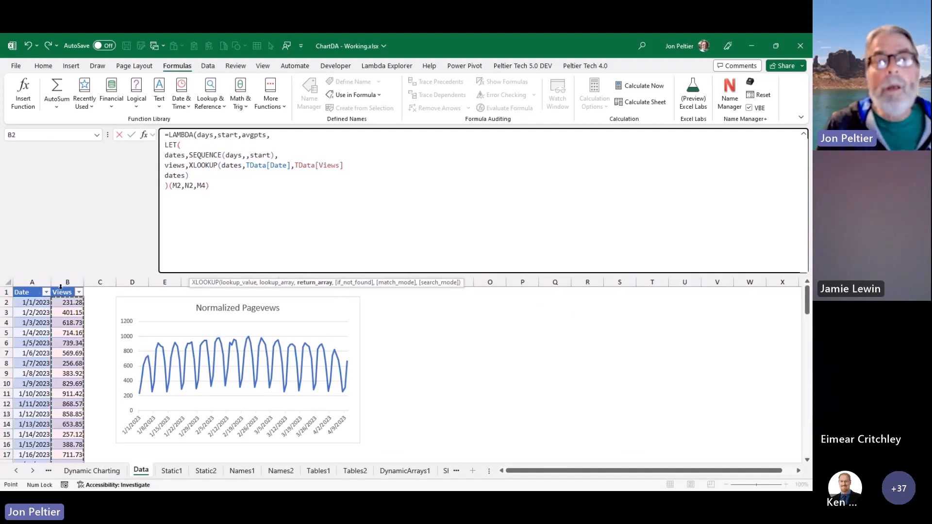
pyautogui.write(',')
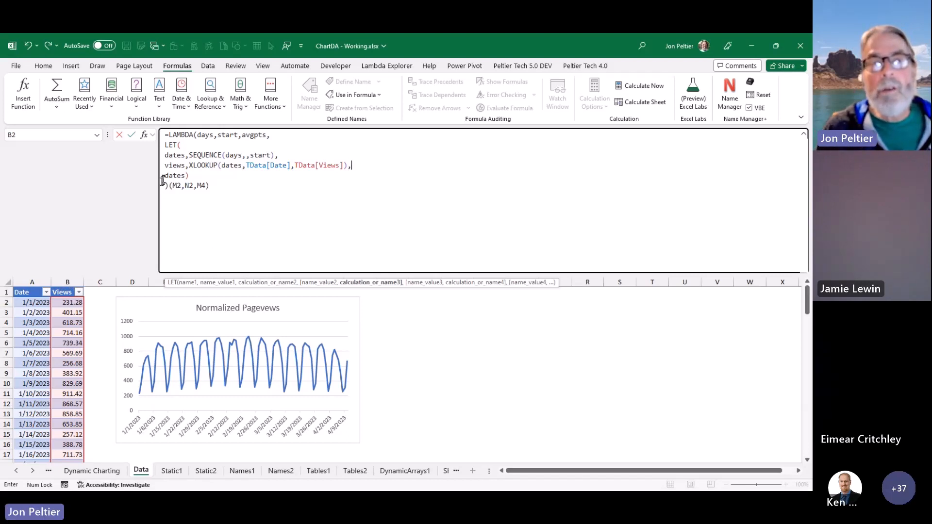
# Step: Replace the returned dates with HSTACK(dates,views) and enter the formula
pyautogui.press('F2')
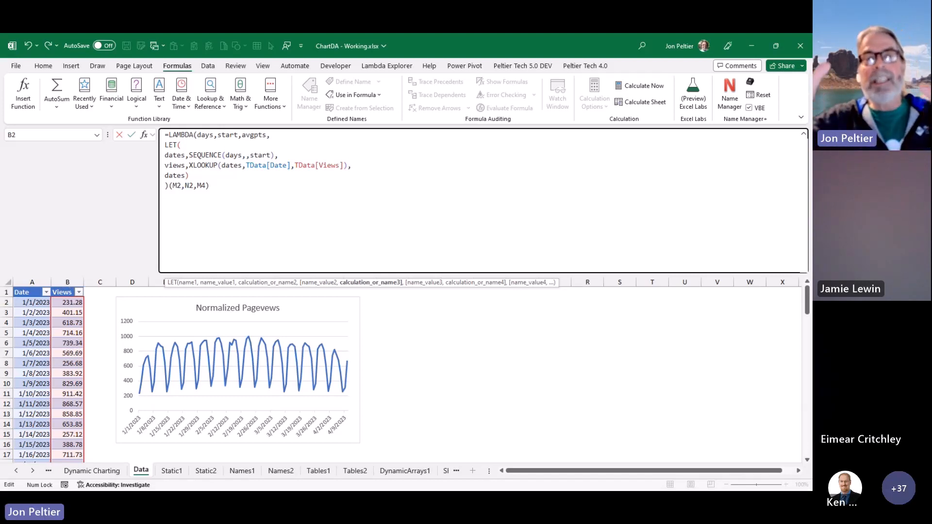
pyautogui.write('hstas')
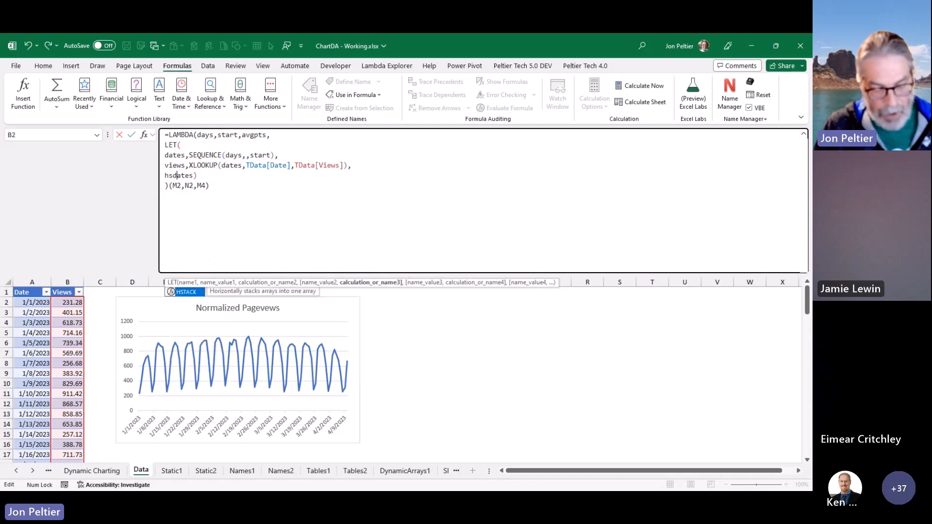
pyautogui.press('BackSpace')
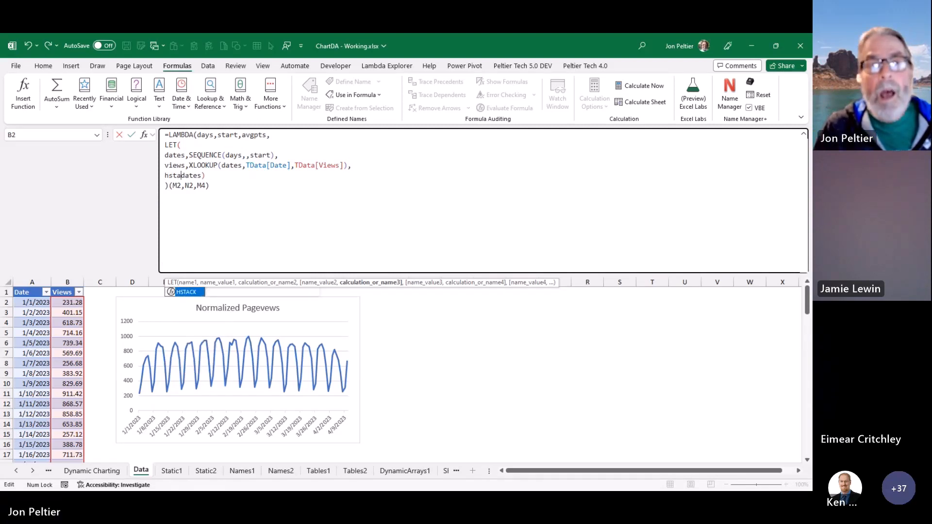
pyautogui.write('ck(')
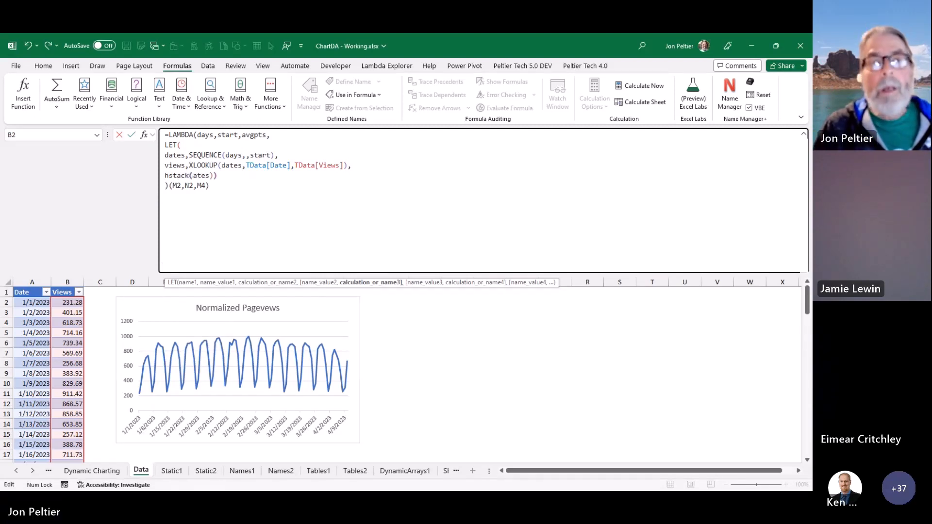
pyautogui.click(216, 175)
pyautogui.write(',views)')
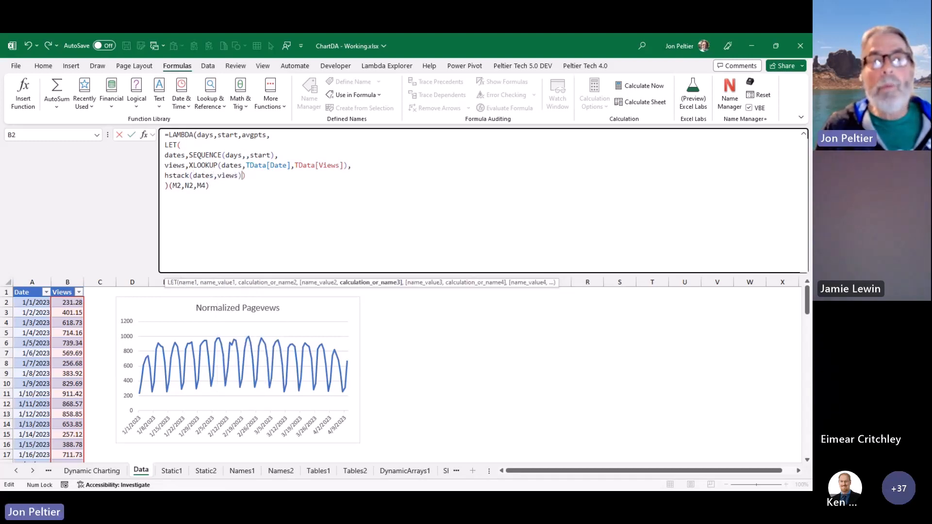
pyautogui.press('Return')
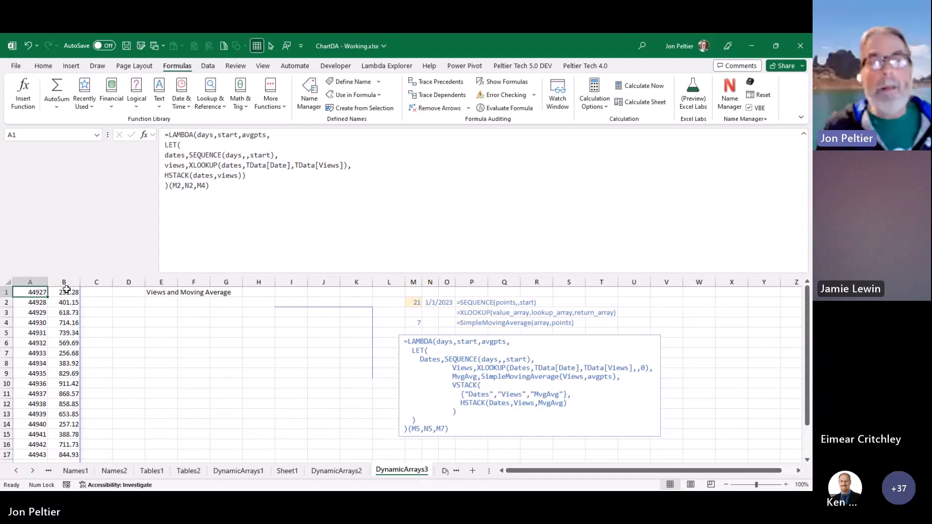
pyautogui.click(66, 292)
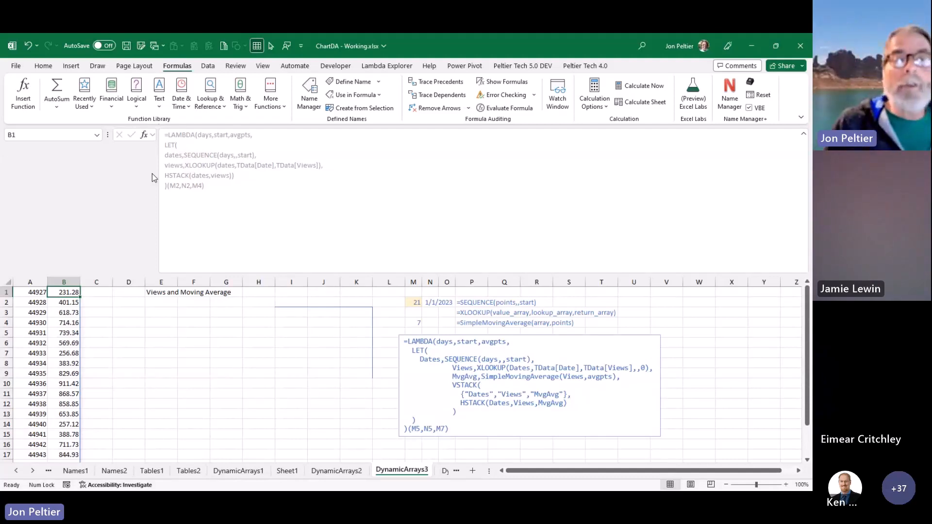
pyautogui.click(165, 178)
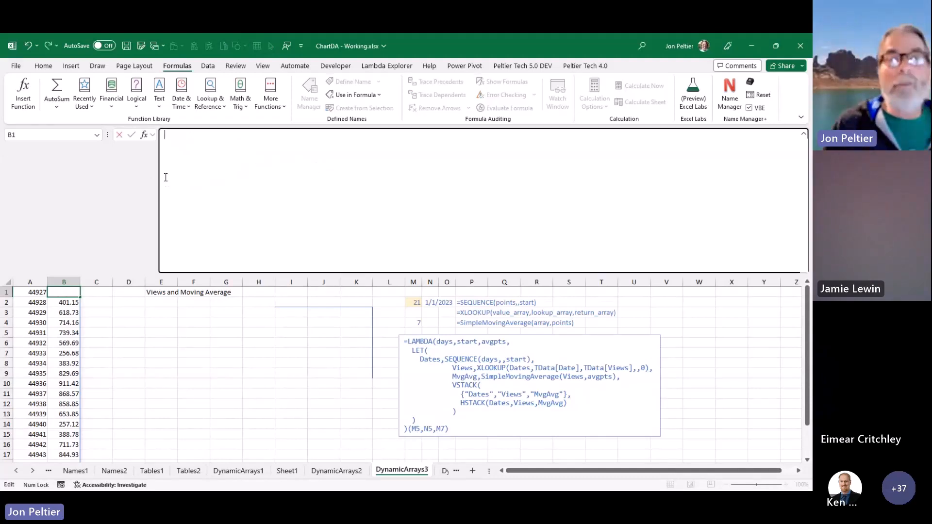
pyautogui.click(33, 290)
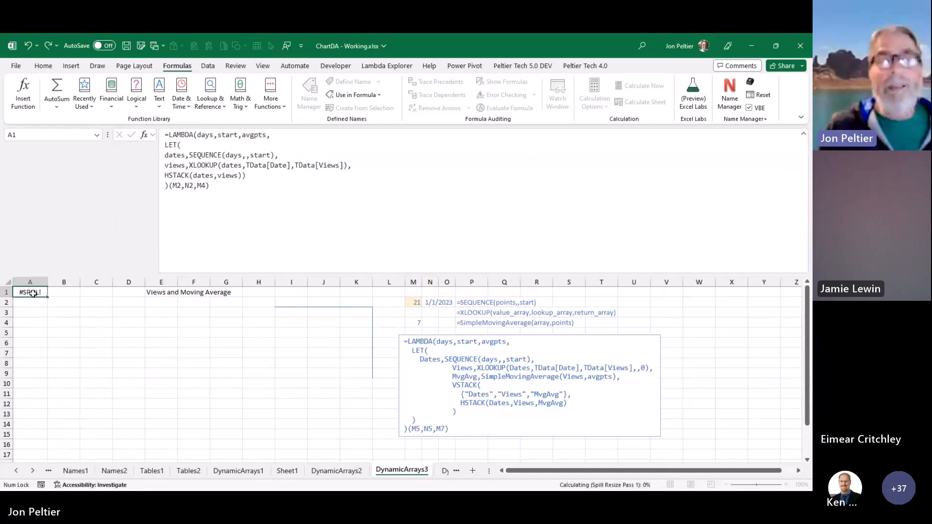
# Step: Insert a VSTACK before HSTACK in A1's formula, with the header array {"Date","Views"} as its first argument
pyautogui.click(165, 177)
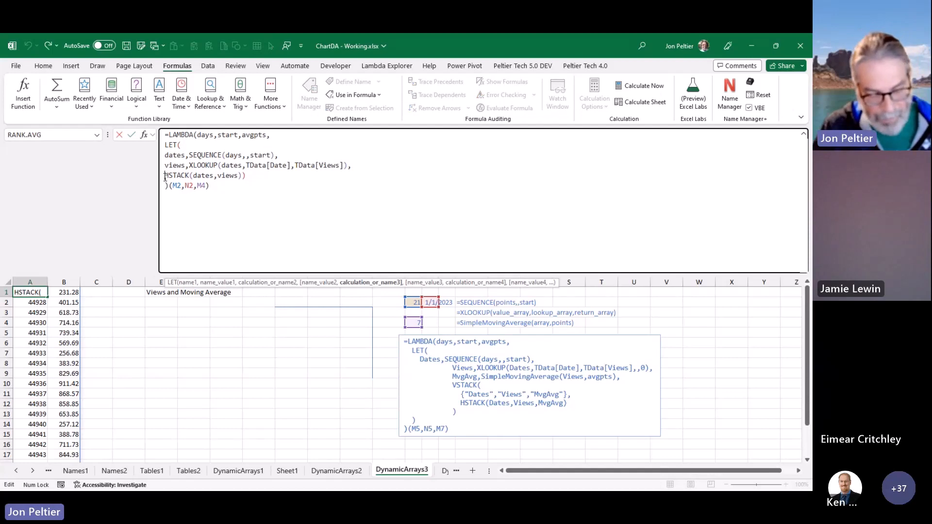
pyautogui.write('vst')
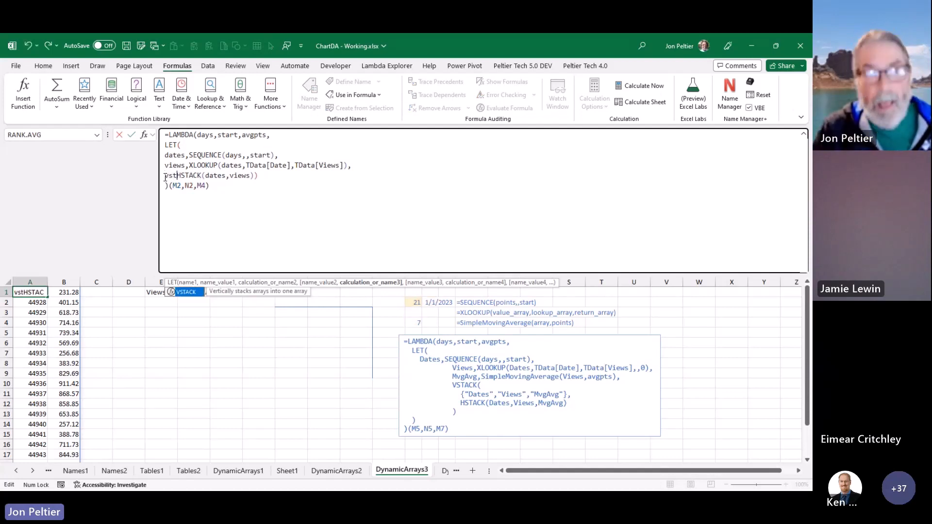
pyautogui.write('ack({')
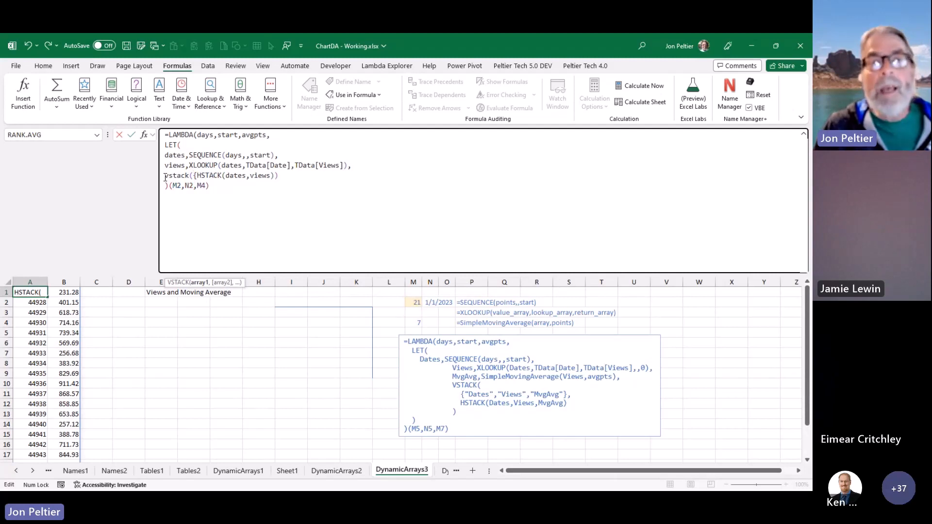
pyautogui.write('"Date')
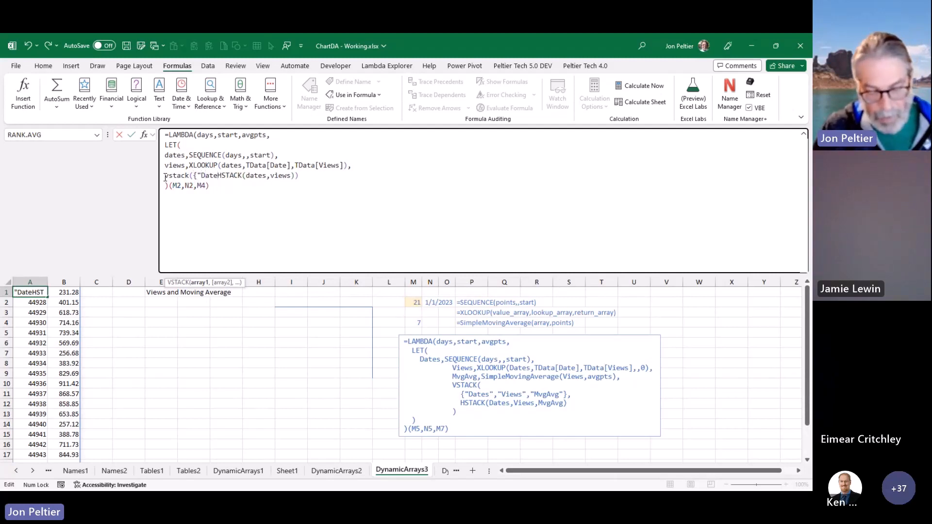
pyautogui.write('","')
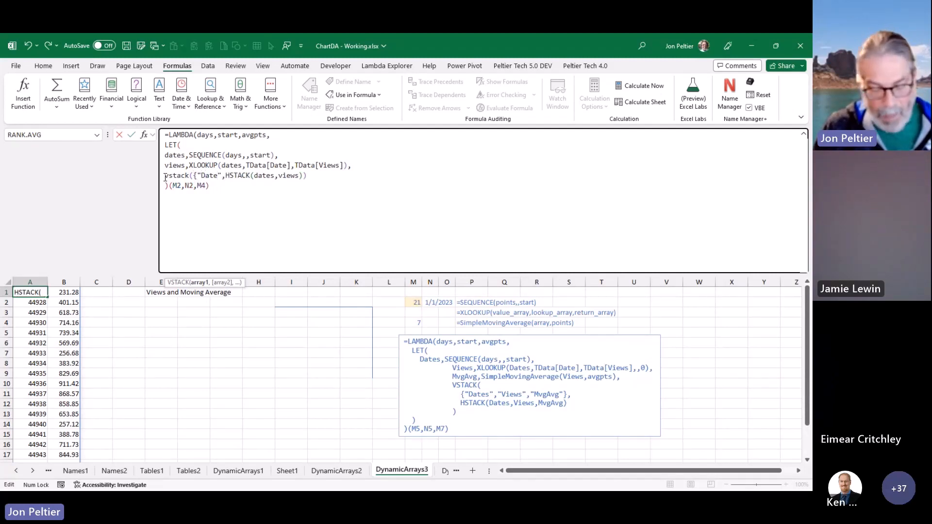
pyautogui.write('View')
pyautogui.press('BackSpace')
pyautogui.press('BackSpace')
pyautogui.press('BackSpace')
pyautogui.press('BackSpace')
pyautogui.write('Vie')
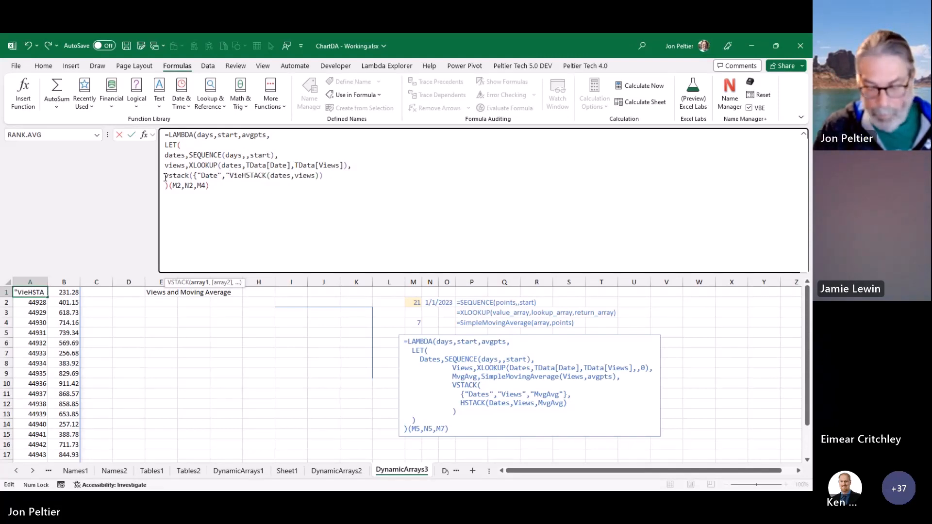
pyautogui.write('ws"}')
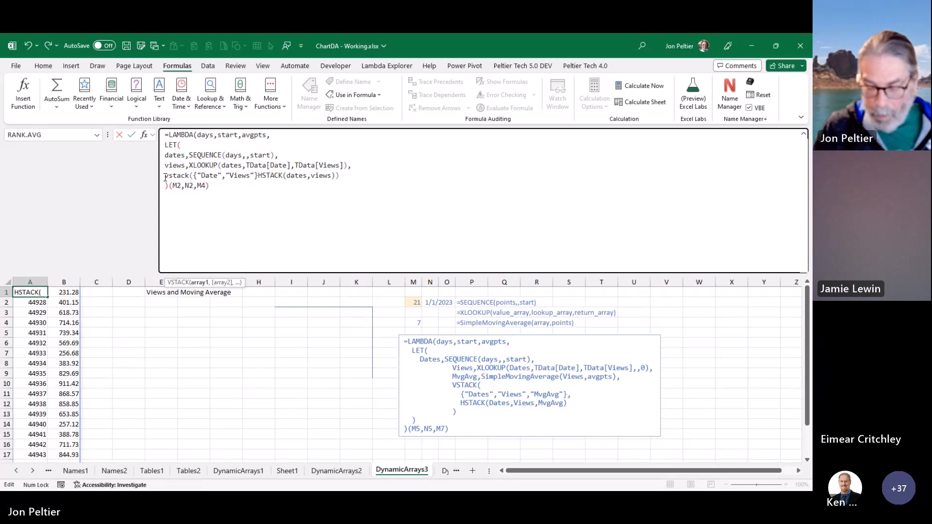
pyautogui.write('<')
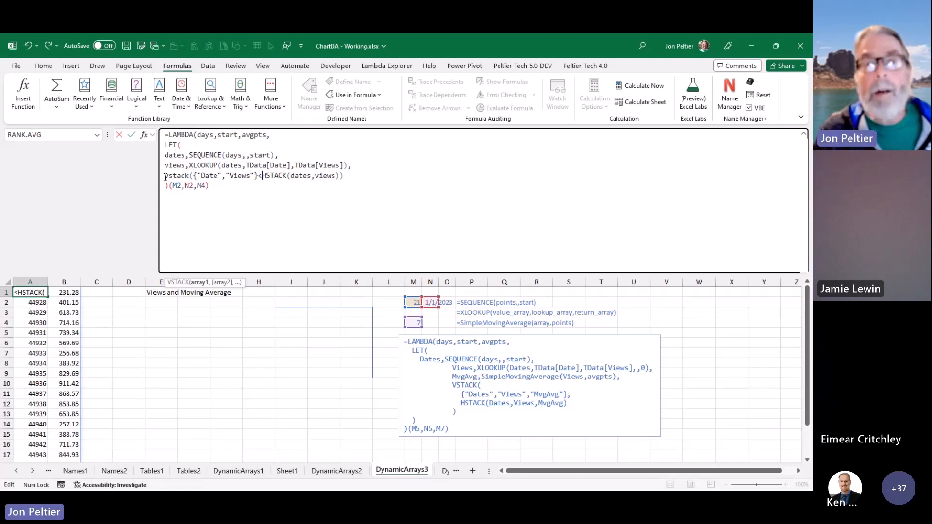
pyautogui.press('BackSpace')
pyautogui.write(',')
# Step: Close the VSTACK after HSTACK(dates,views), enter the formula in A1 and check the spilled array
pyautogui.click(351, 176)
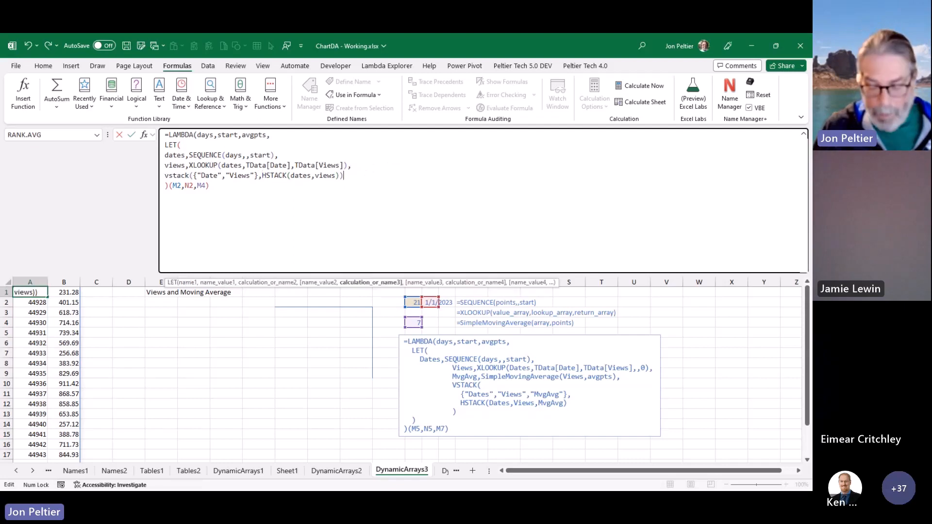
pyautogui.write(')')
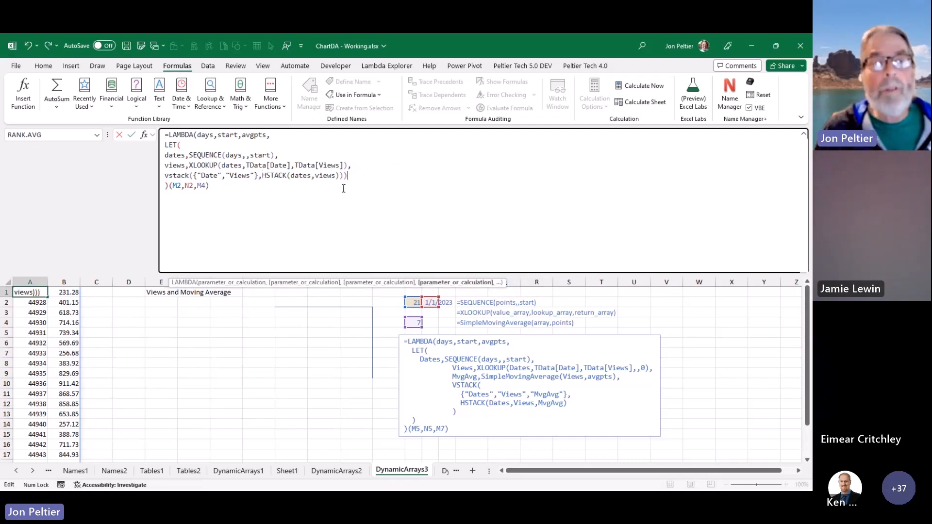
pyautogui.hotkey('ctrl', 'Return')
pyautogui.scroll(-4, 133, 311)
pyautogui.scroll(4, 133, 310)
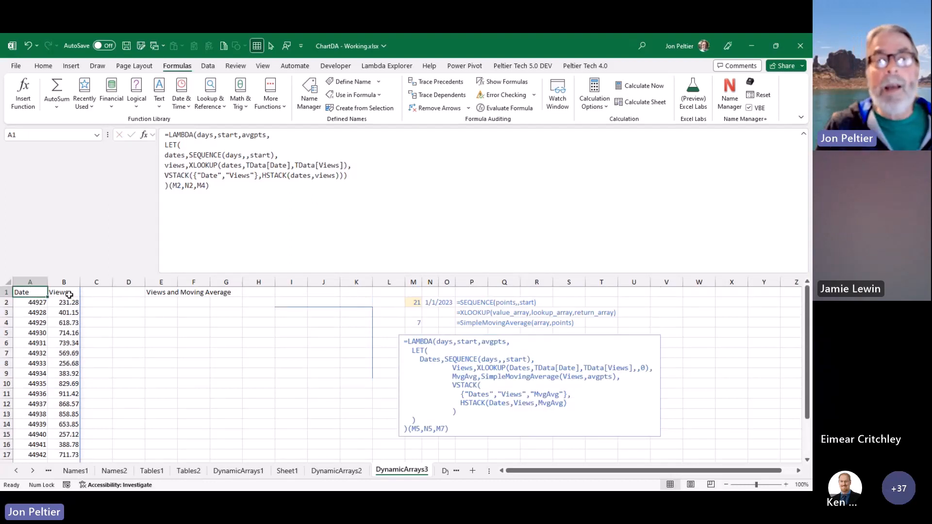
# Step: Add a mvgavg variable after views in A1's LET, defined as SimpleMovingAverage(views,avgpts)
pyautogui.click(361, 165)
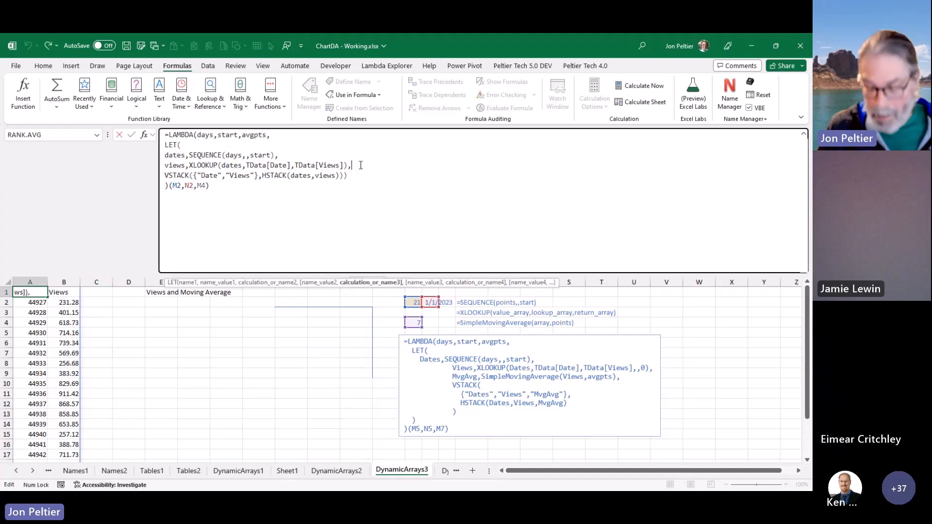
pyautogui.hotkey('alt', 'Return')
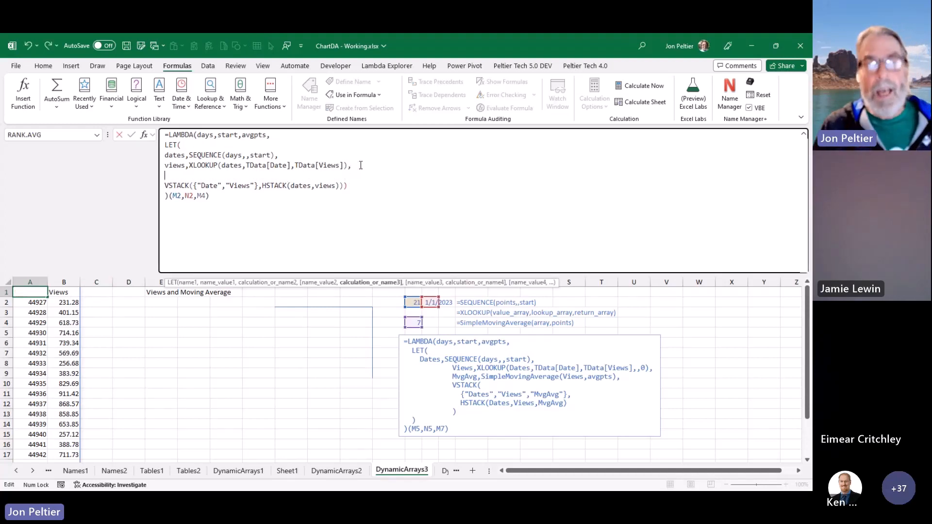
pyautogui.write('mvgavg')
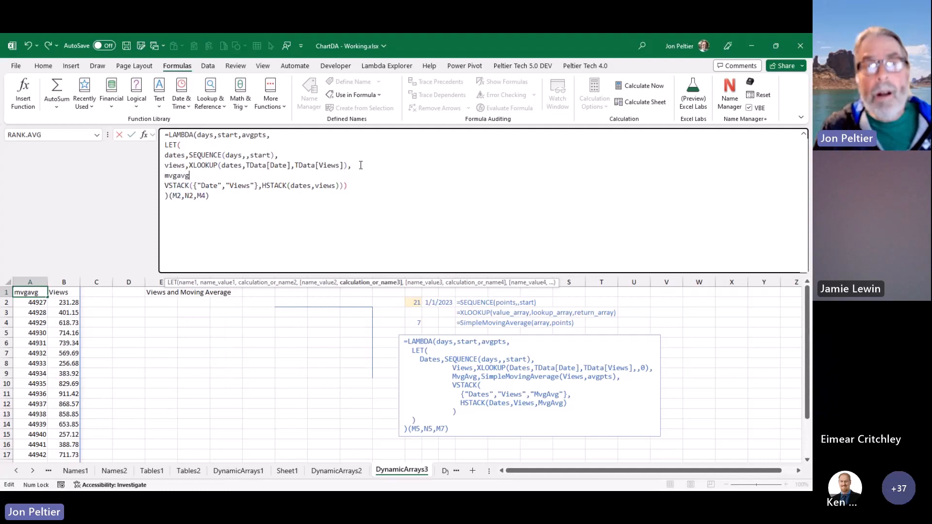
pyautogui.write(',')
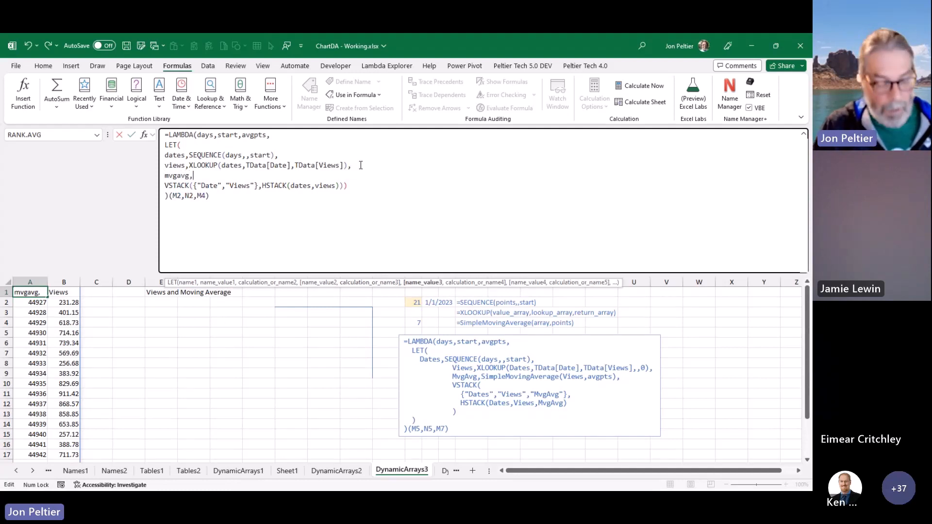
pyautogui.write('sim')
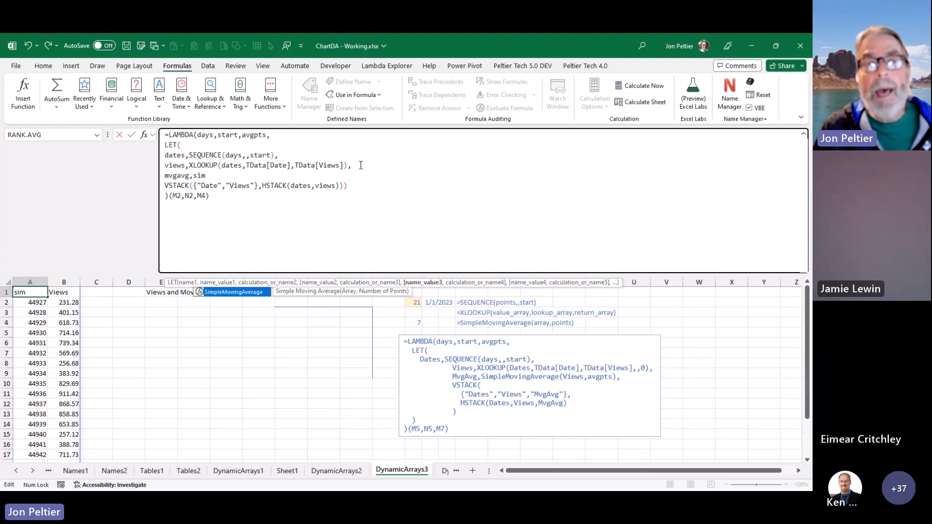
pyautogui.press('Tab')
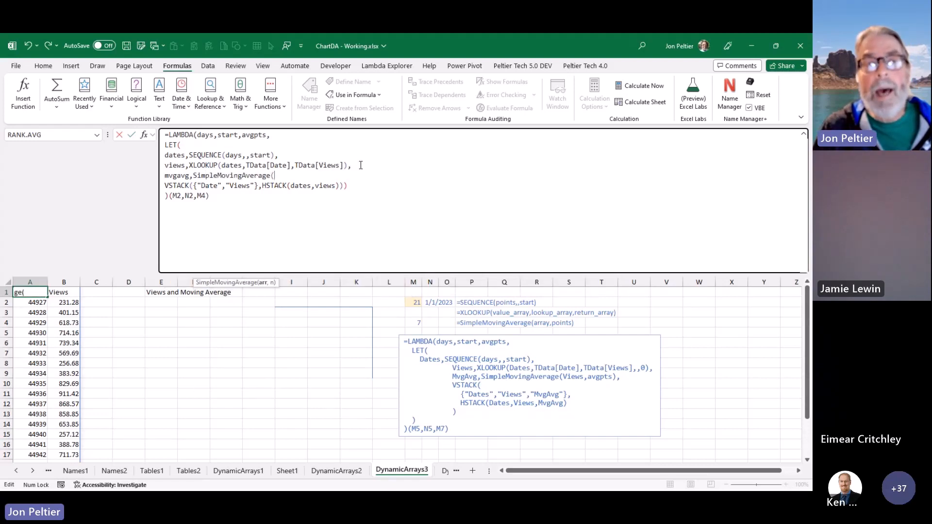
pyautogui.write('views,')
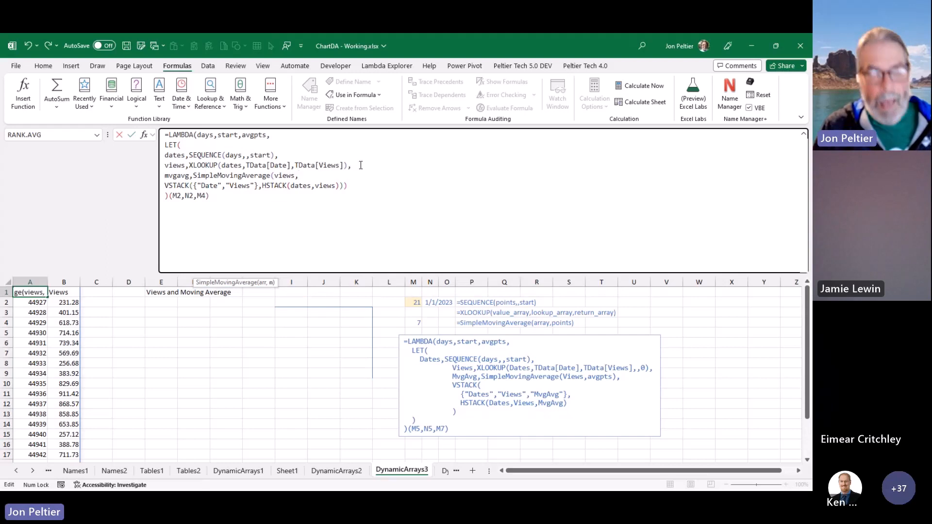
pyautogui.write('avgpts')
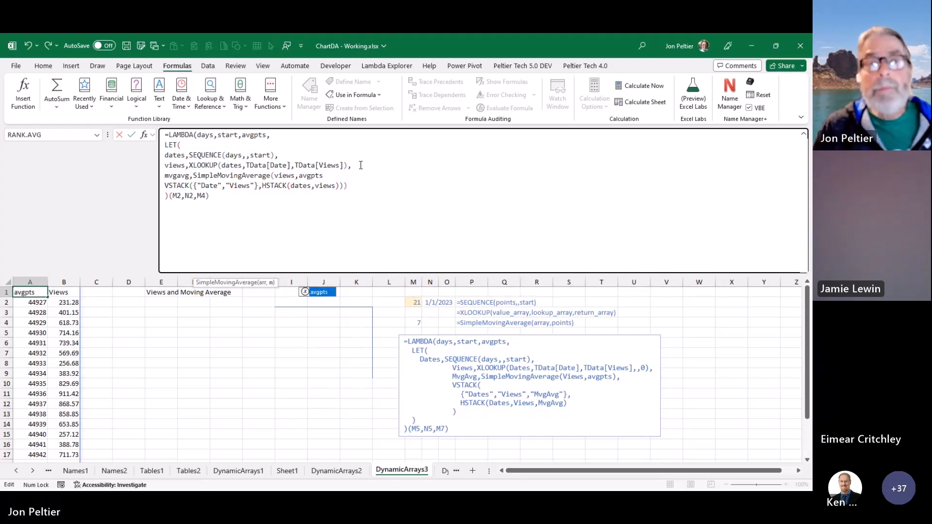
pyautogui.write(')')
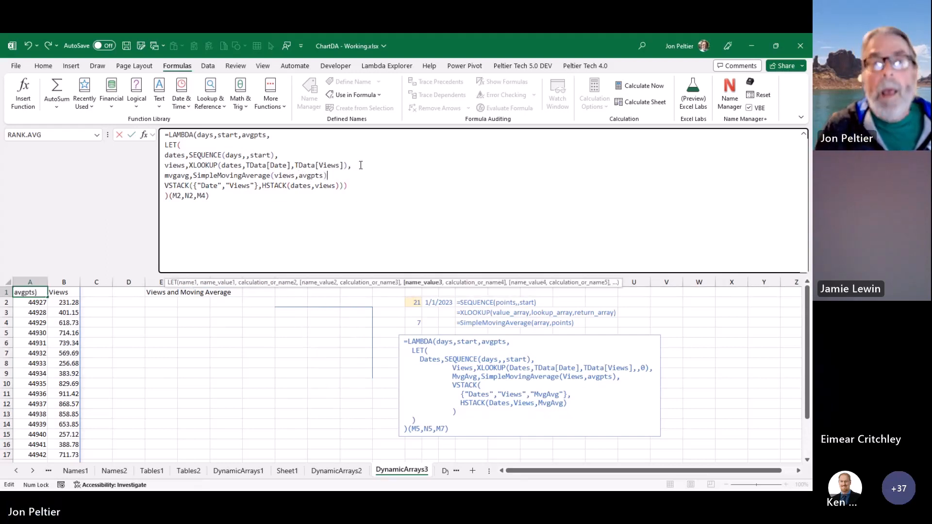
pyautogui.write(',')
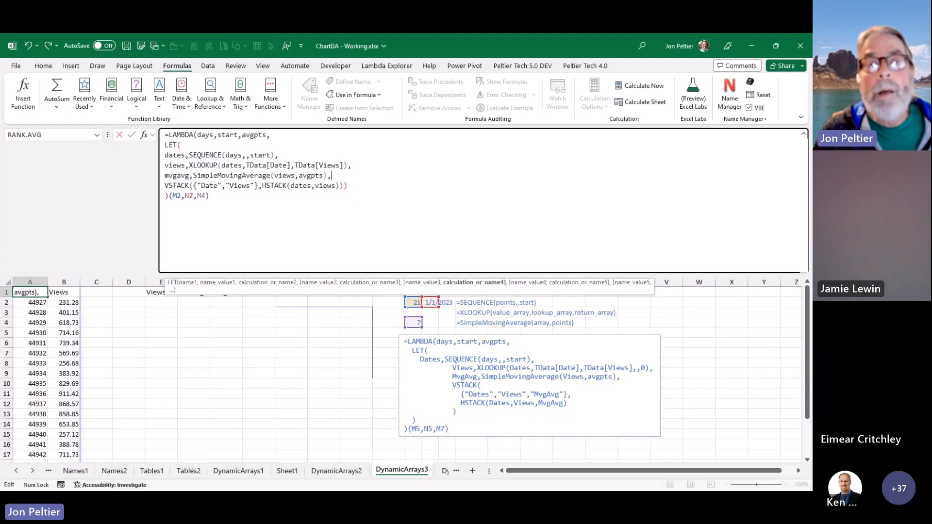
# Step: Add "Mvg Avg" to the VSTACK header array and mvgavg to the HSTACK in A1, and enter the formula
pyautogui.click(255, 186)
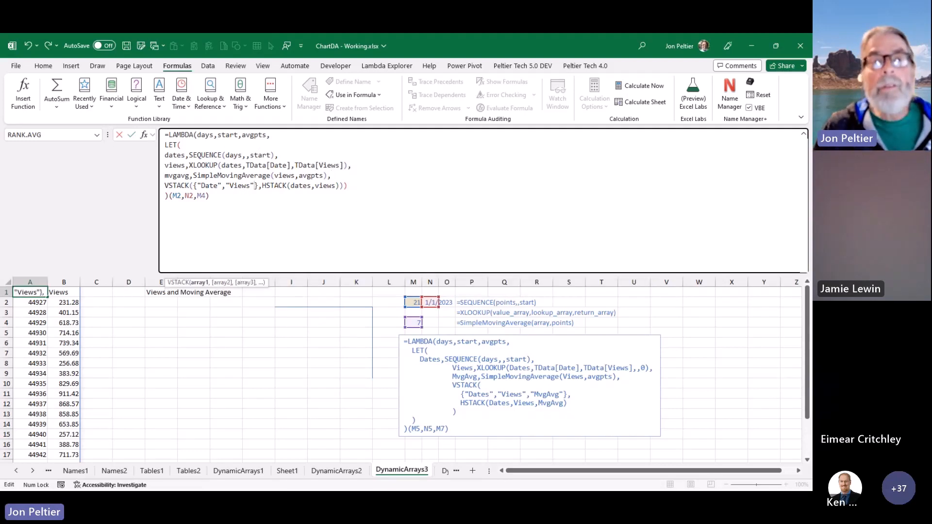
pyautogui.write(',"Mv')
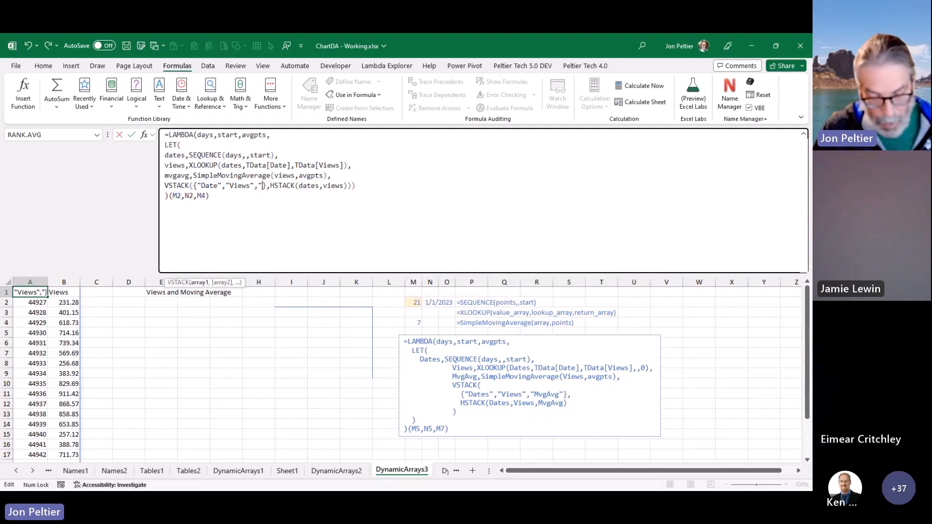
pyautogui.write('g Avg"')
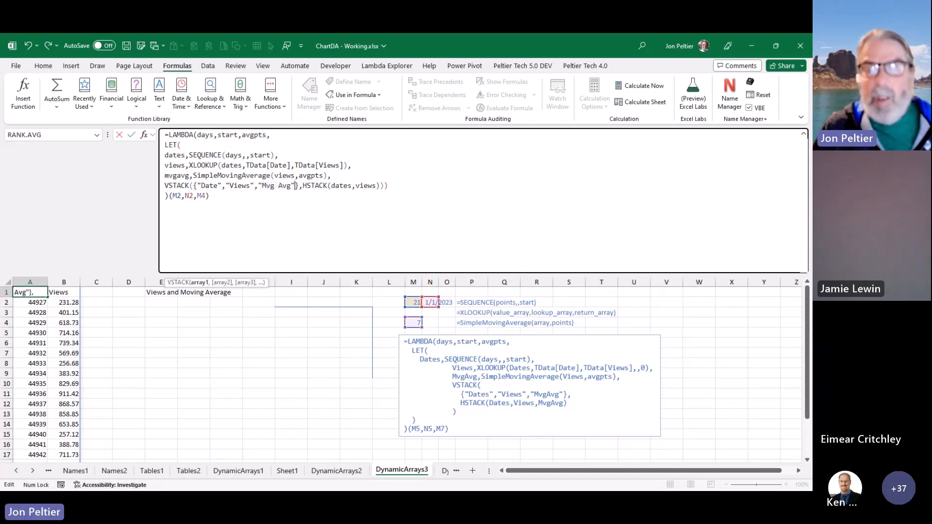
pyautogui.click(377, 186)
pyautogui.write(',m')
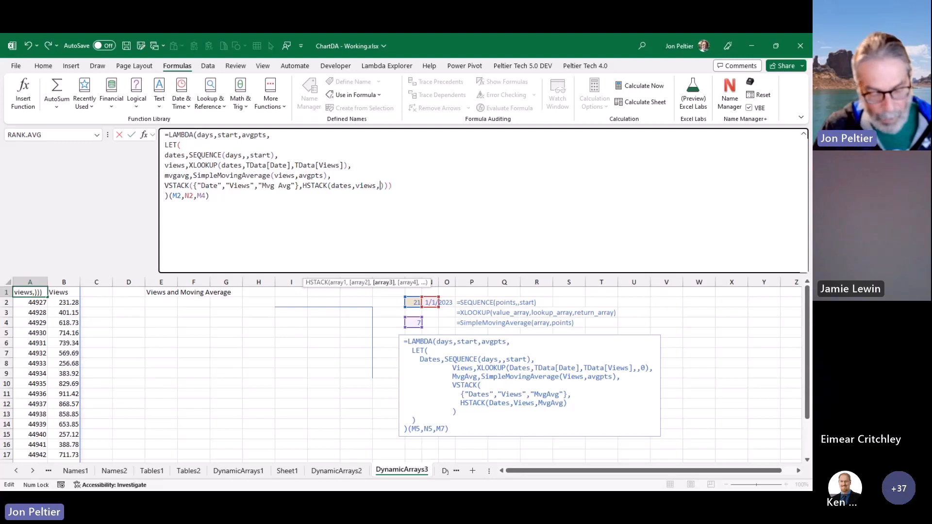
pyautogui.write('vgavg')
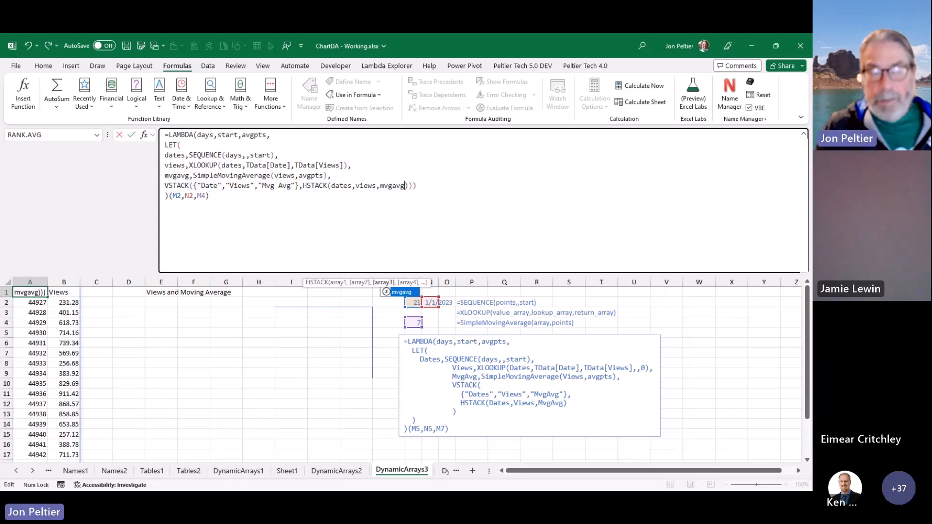
pyautogui.hotkey('ctrl', 'Return')
pyautogui.scroll(-1, 369, 298)
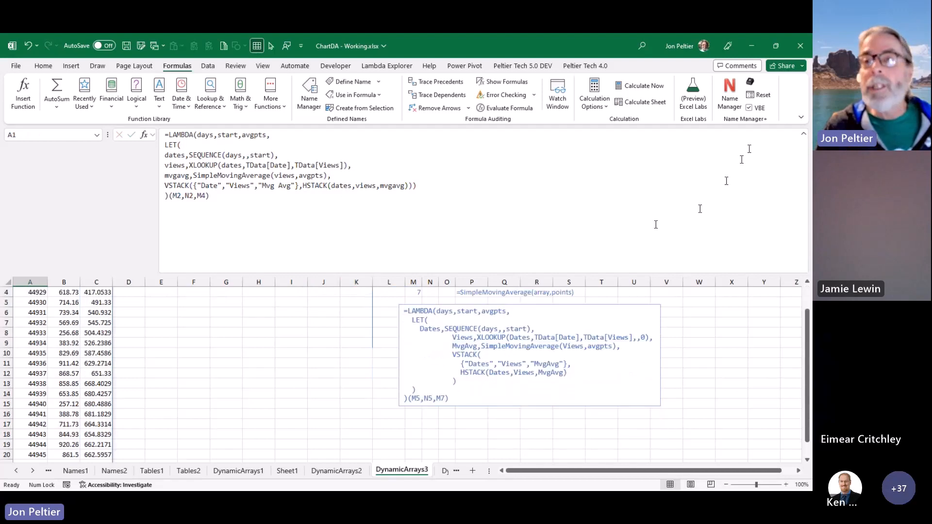
# Step: Collapse the formula bar and move the LAMBDA text box off the notes to the area around E20:M29
pyautogui.click(805, 137)
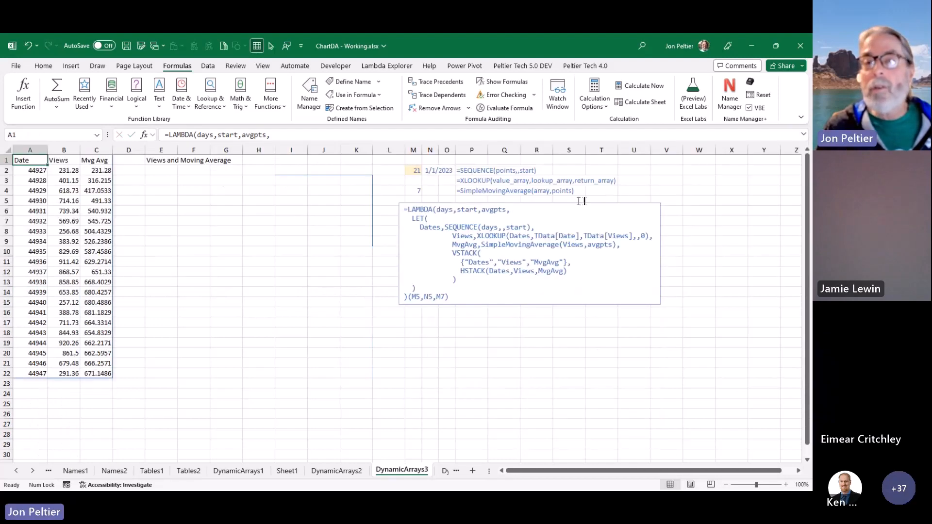
pyautogui.click(566, 203)
pyautogui.moveTo(587, 204); pyautogui.dragTo(350, 352)
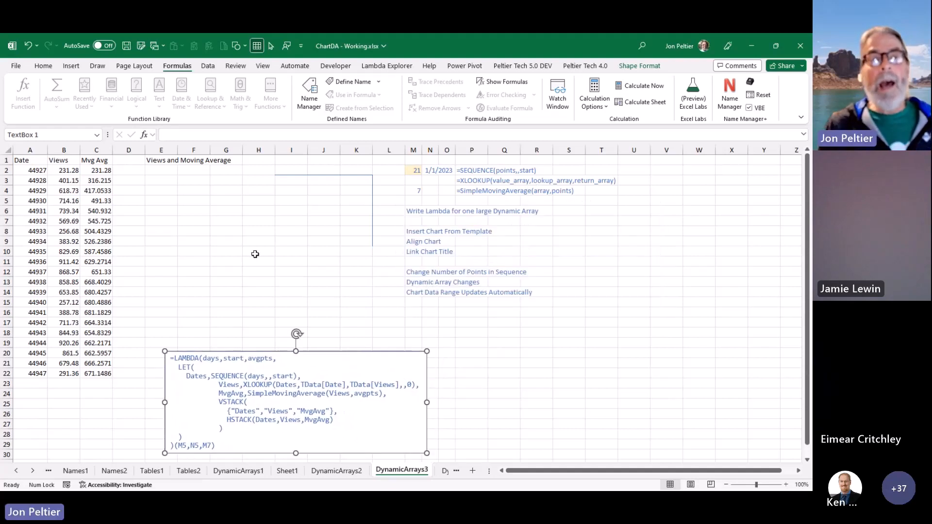
# Step: Try to insert a default chart from the spilled array while its dates are still unformatted
pyautogui.click(18, 198)
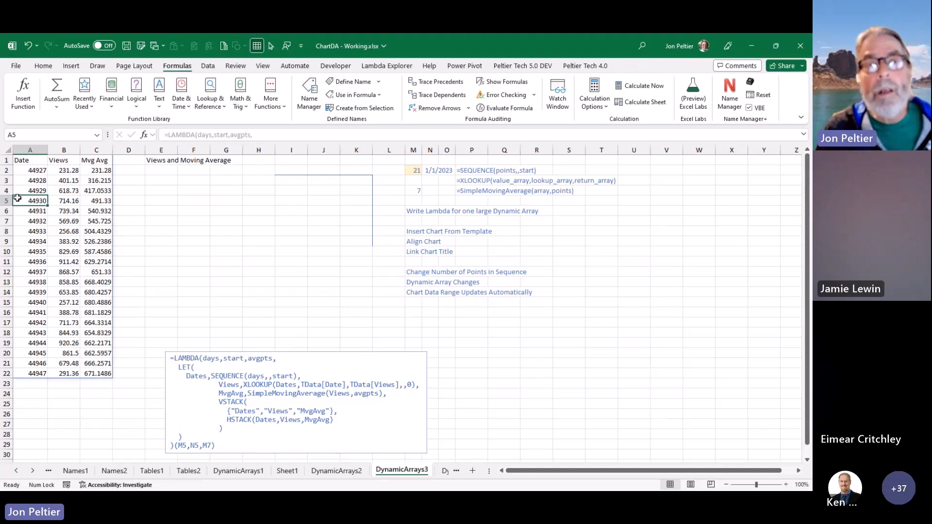
pyautogui.hotkey('alt', 'F1')
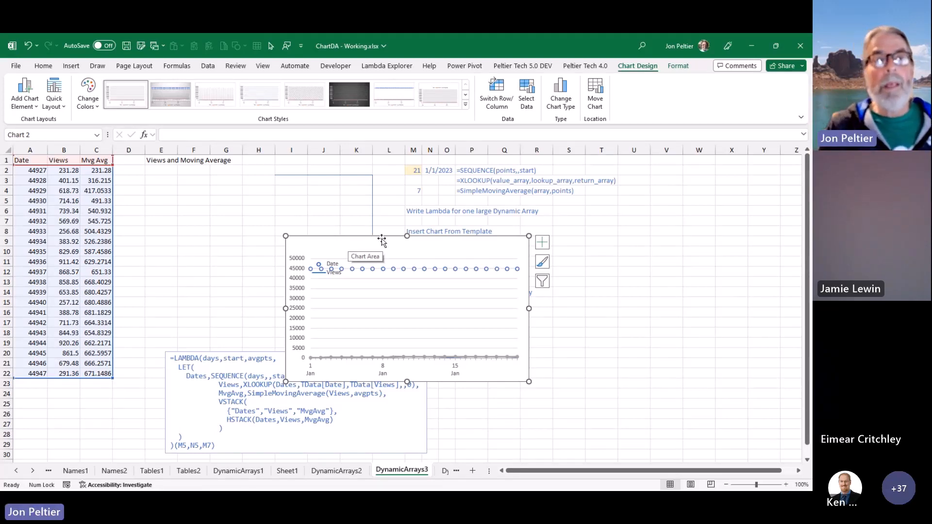
# Step: Delete the inserted chart and format the dates in A2:A22 as Short Date
pyautogui.moveTo(42, 172); pyautogui.dragTo(22, 368)
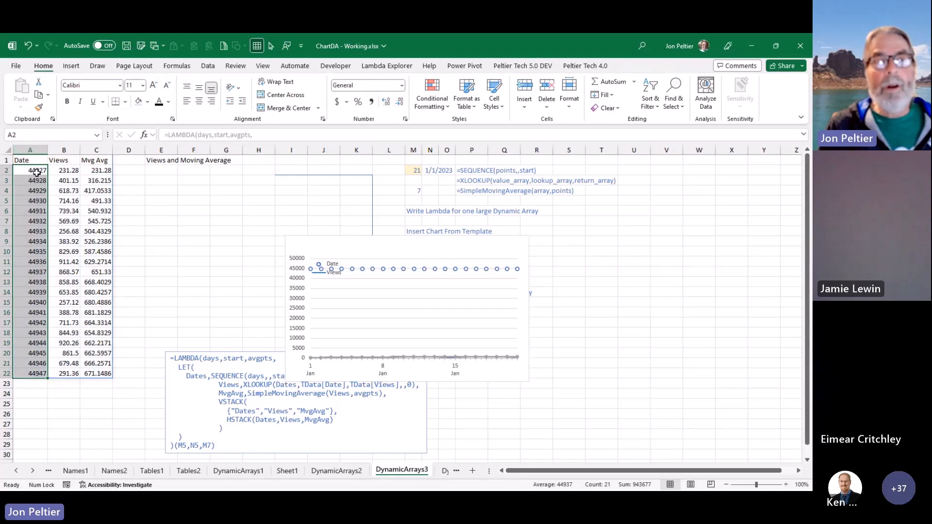
pyautogui.click(409, 243)
pyautogui.press('Delete')
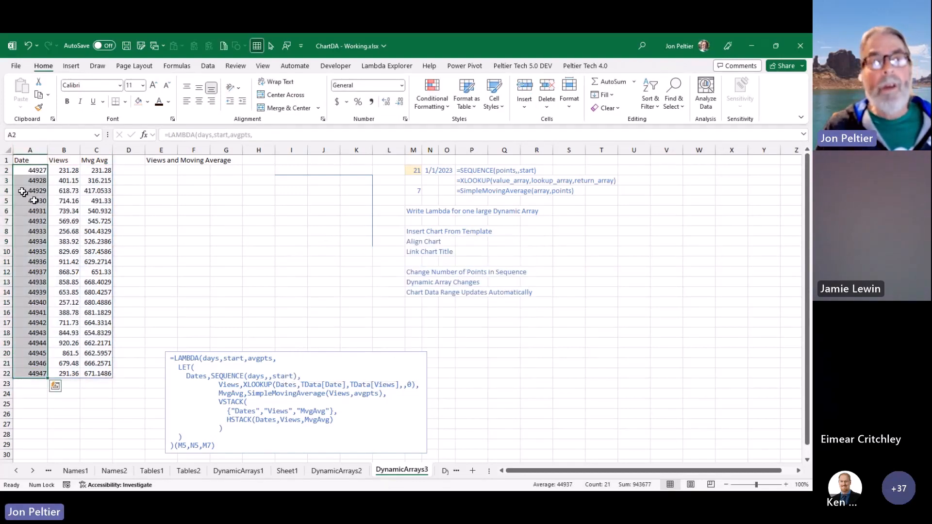
pyautogui.click(403, 86)
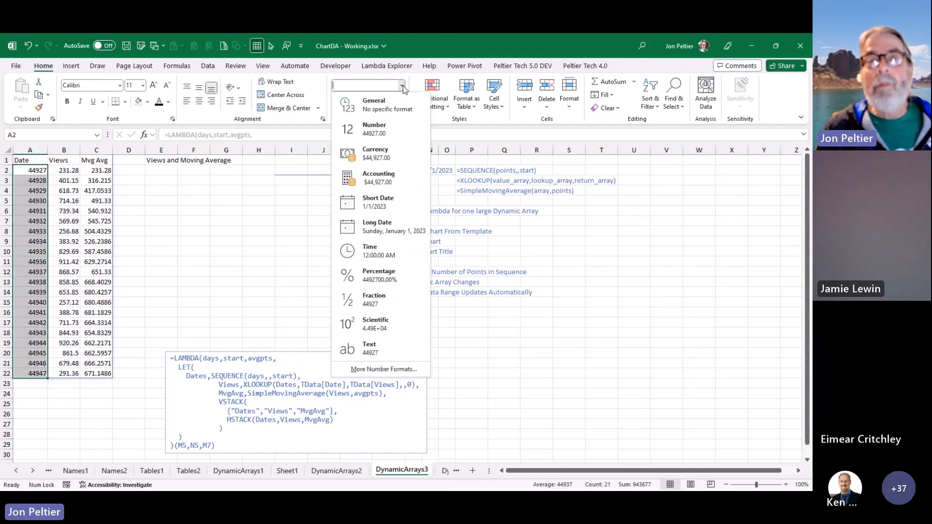
pyautogui.click(381, 202)
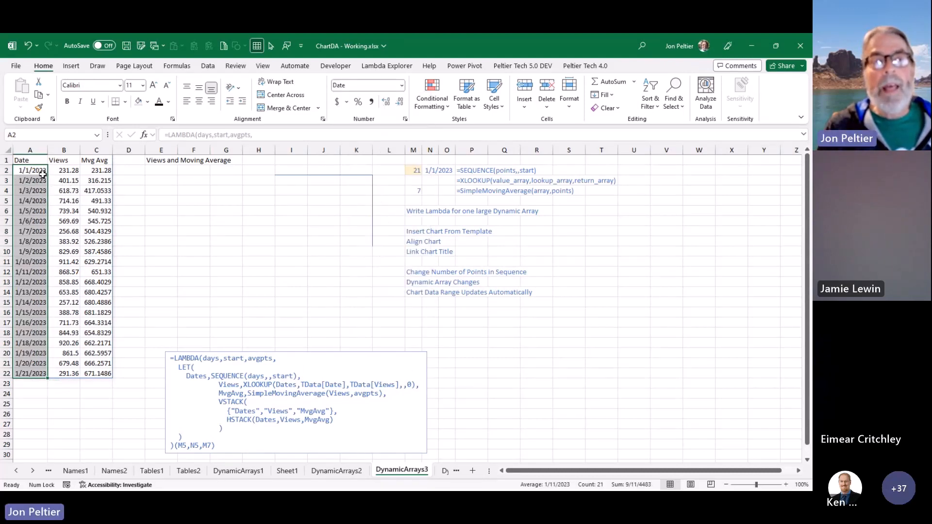
# Step: Insert a default chart from the spilled array and place it beside the data, below the Views and Moving Average heading
pyautogui.click(72, 172)
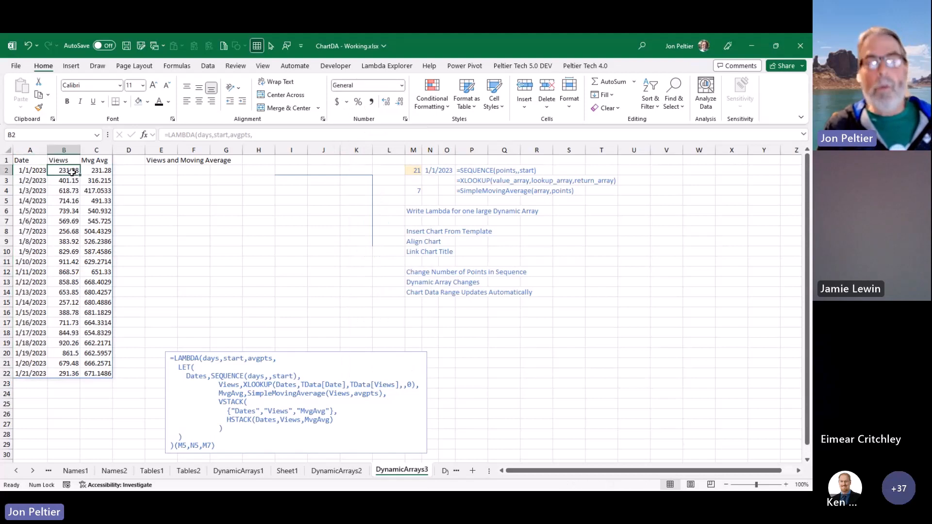
pyautogui.hotkey('alt', 'F1')
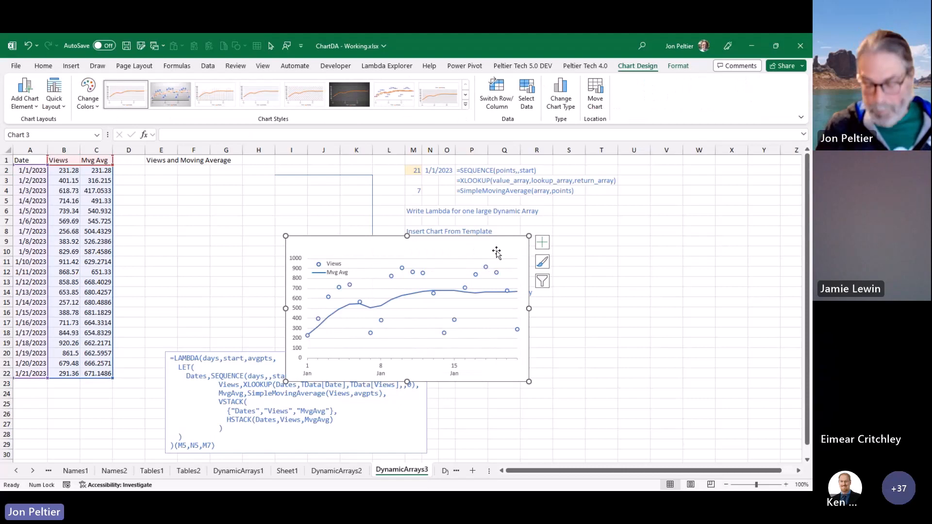
pyautogui.moveTo(496, 251); pyautogui.dragTo(346, 192)
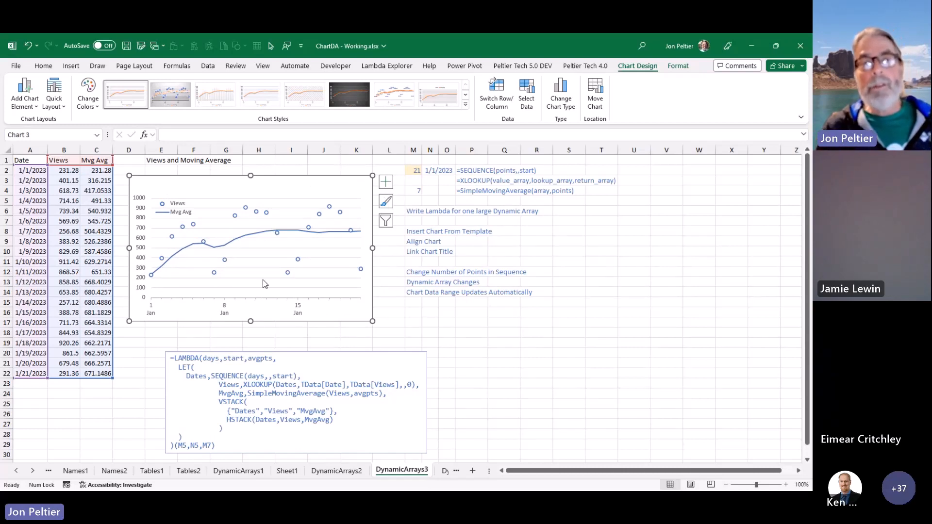
# Step: Examine the cell references in the SERIES formula of the chart's Views series
pyautogui.click(267, 213)
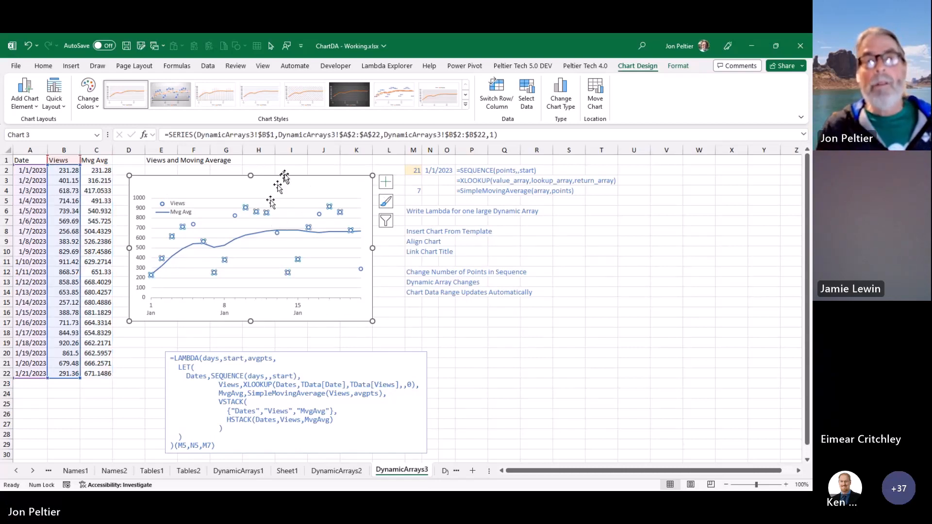
pyautogui.click(345, 135)
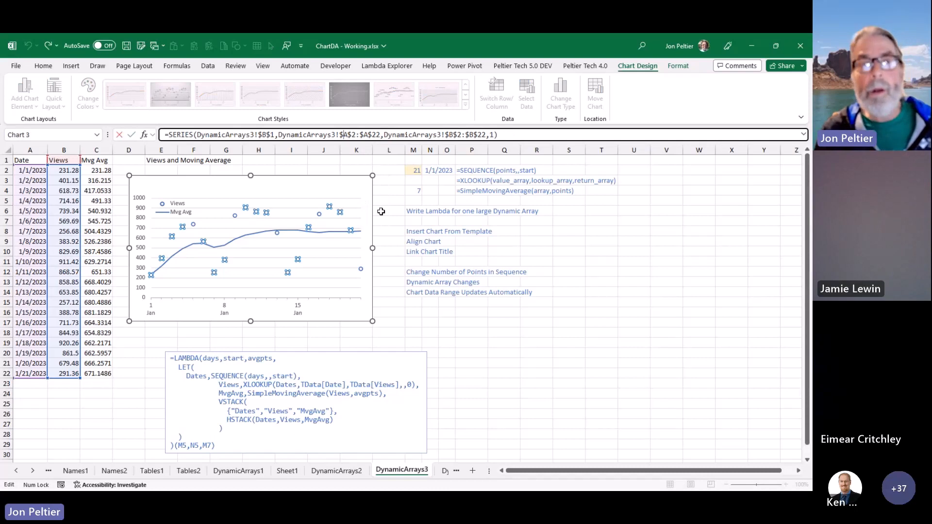
pyautogui.press('Escape')
pyautogui.click(282, 159)
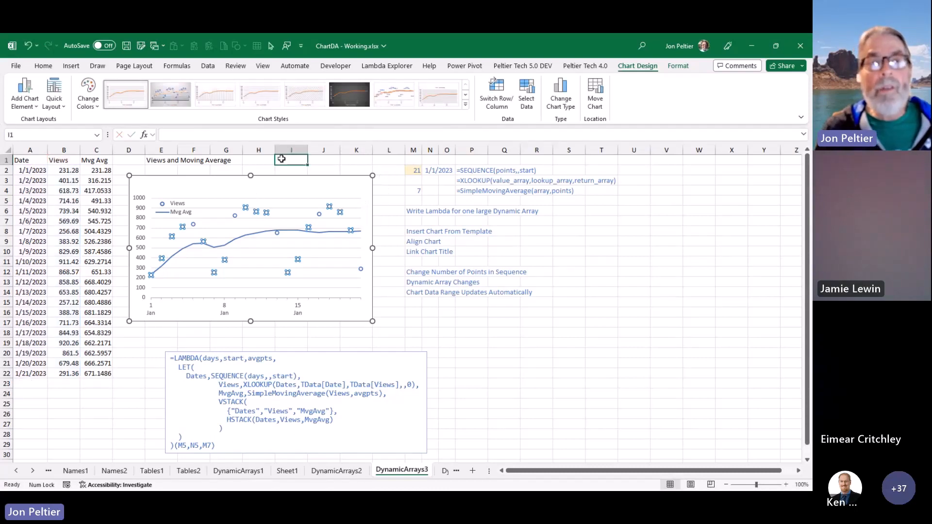
pyautogui.click(183, 227)
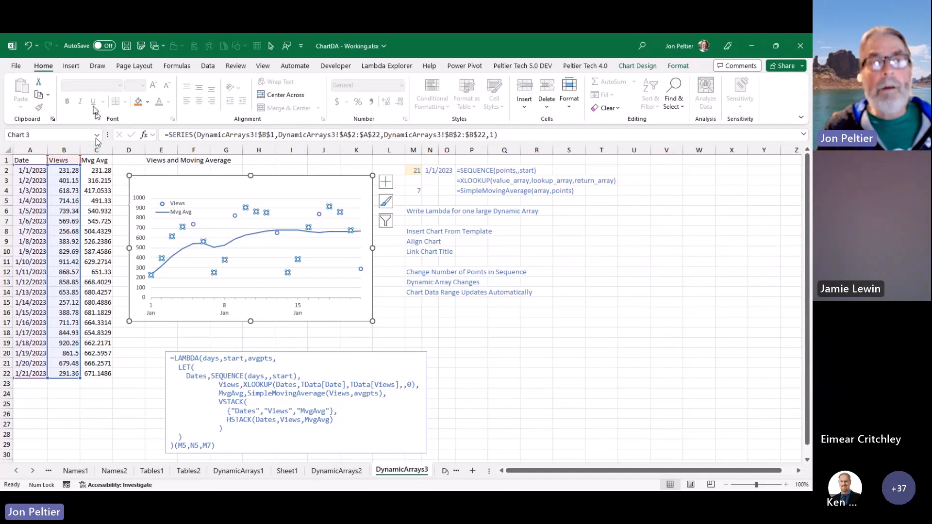
pyautogui.click(200, 305)
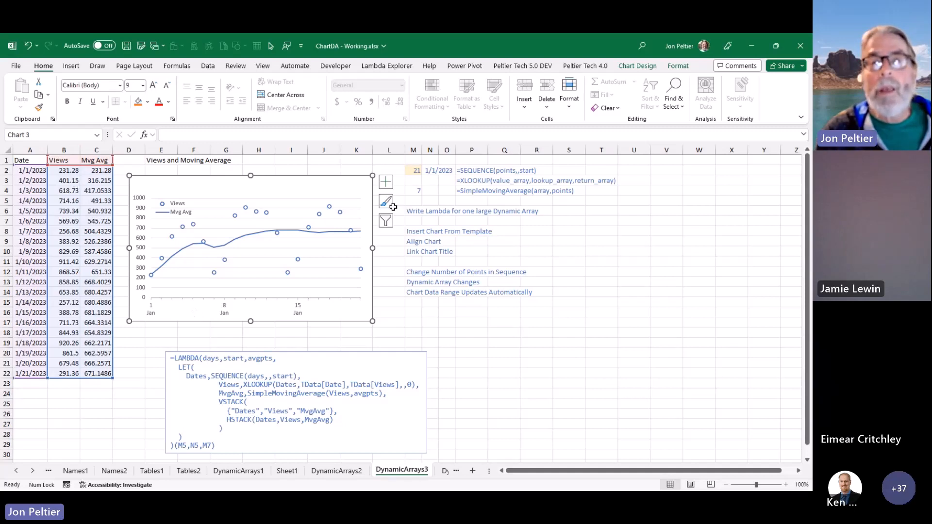
# Step: Set the number of points in M2 to 28
pyautogui.click(410, 169)
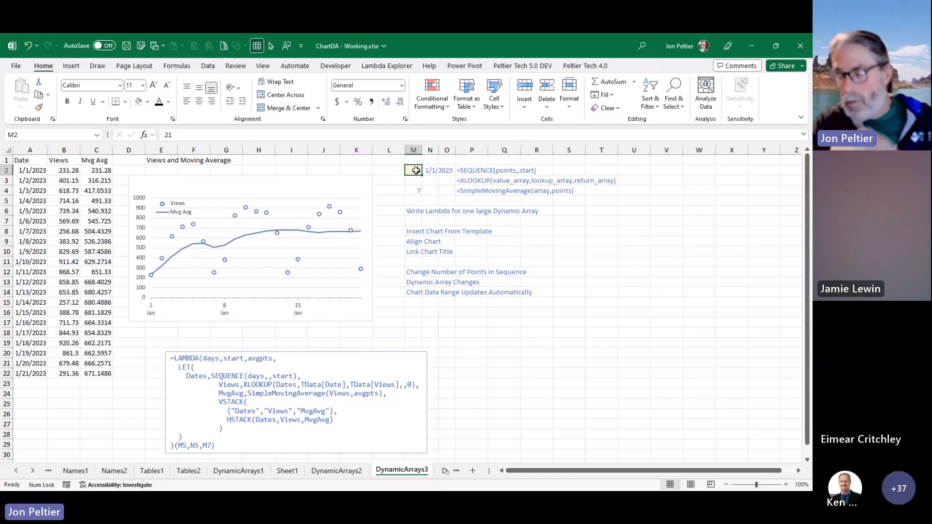
pyautogui.write('28')
pyautogui.hotkey('ctrl', 'Return')
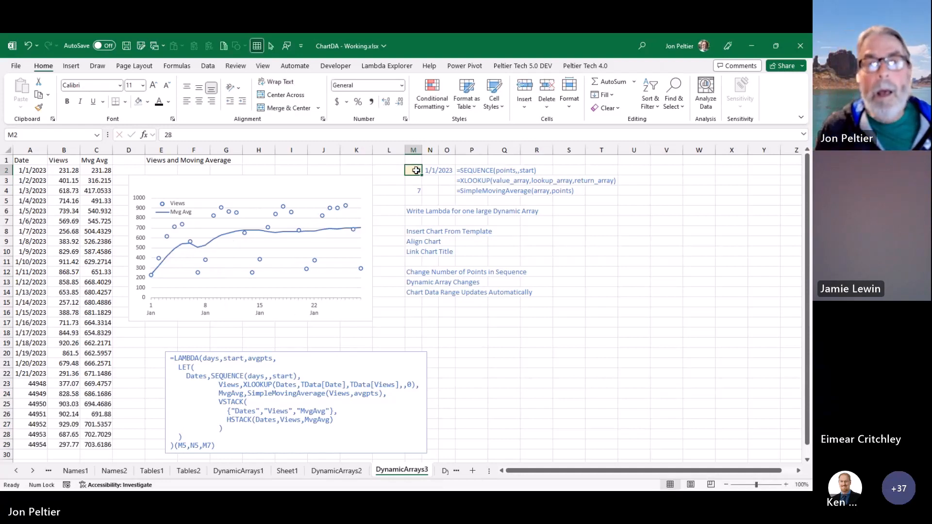
# Step: Check the unformatted date serials in A23:A29 against the formatted dates starting in A2
pyautogui.moveTo(36, 383); pyautogui.dragTo(87, 445)
pyautogui.moveTo(30, 383); pyautogui.dragTo(35, 446)
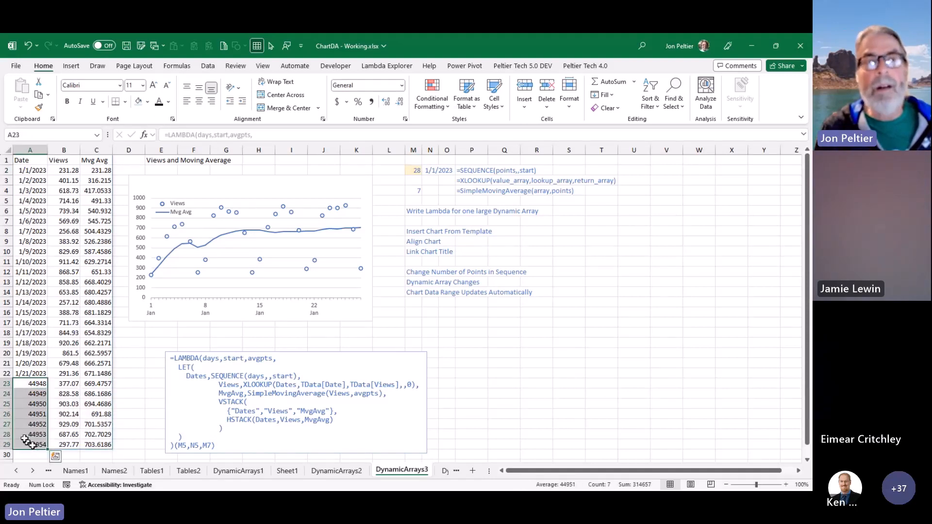
pyautogui.click(24, 172)
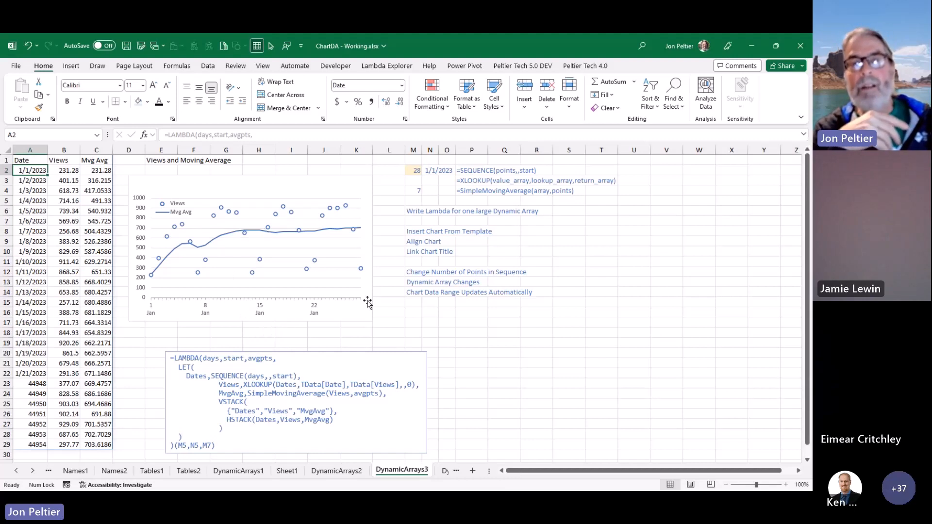
# Step: Increase the number of points in M2 to 35 and finally to 42
pyautogui.click(416, 169)
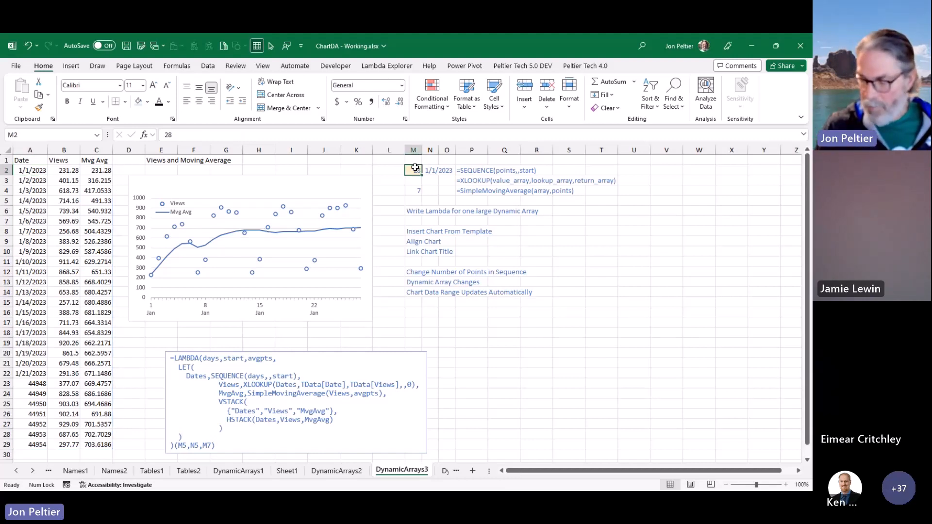
pyautogui.write('2')
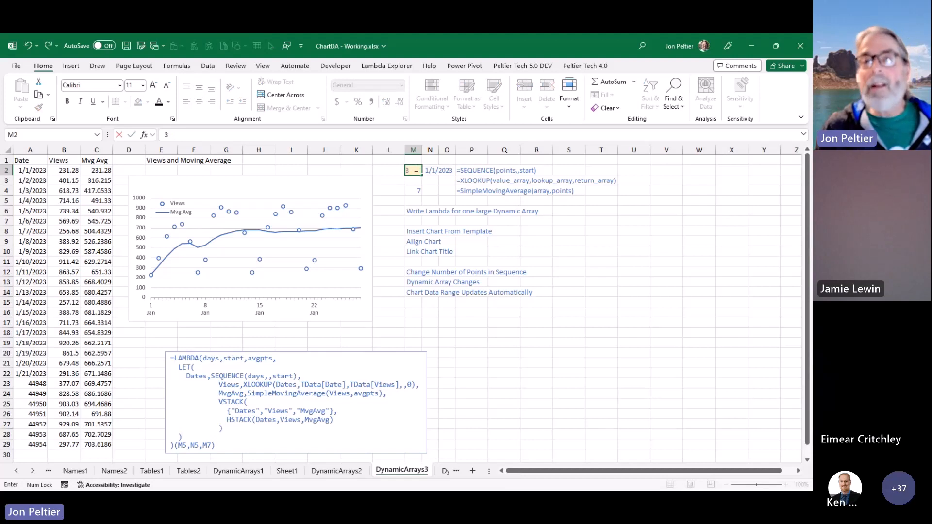
pyautogui.write('5')
pyautogui.hotkey('ctrl', 'Return')
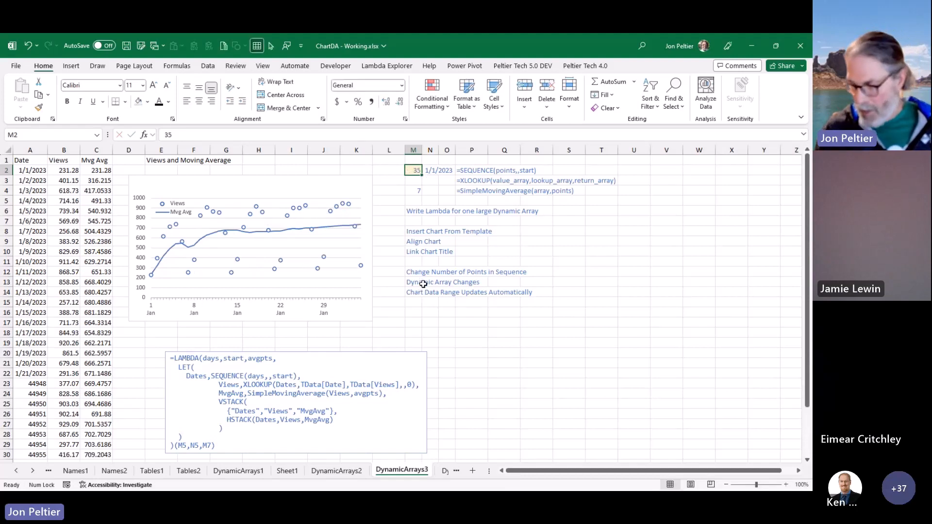
pyautogui.write('42')
pyautogui.hotkey('ctrl', 'Return')
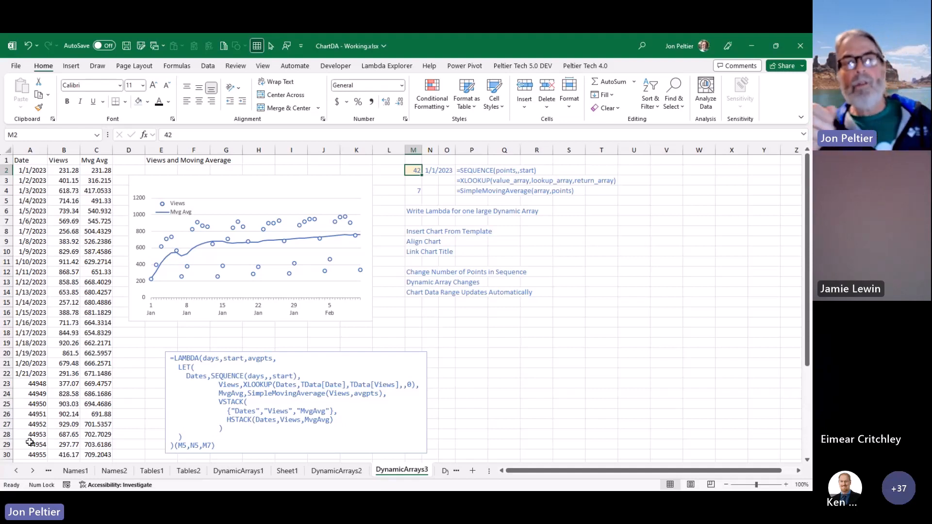
# Step: Examine the cell ranges used in the SERIES formula of the chart's Views series
pyautogui.click(210, 229)
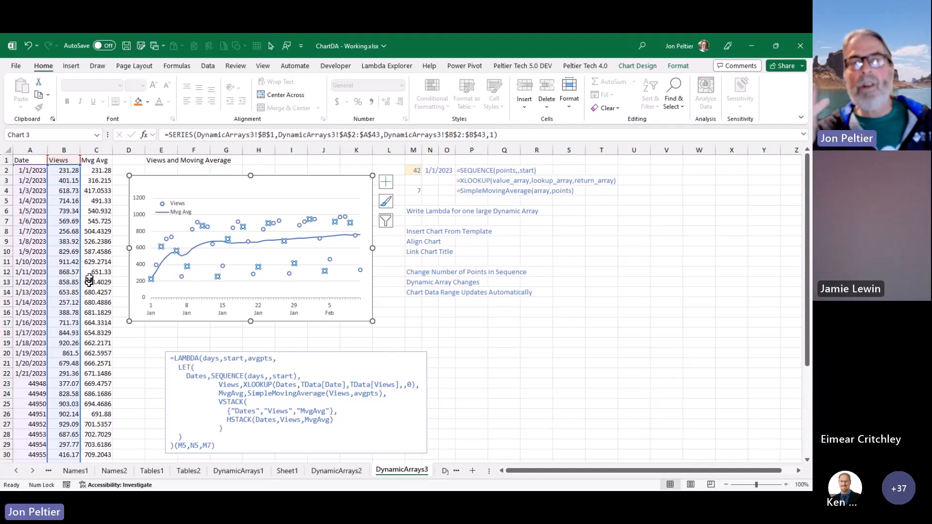
pyautogui.click(123, 272)
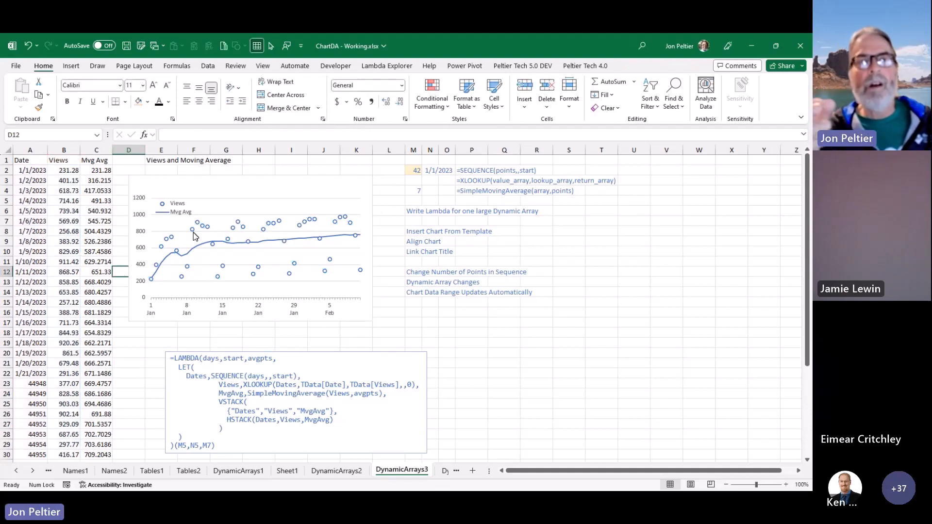
pyautogui.moveTo(193, 234)
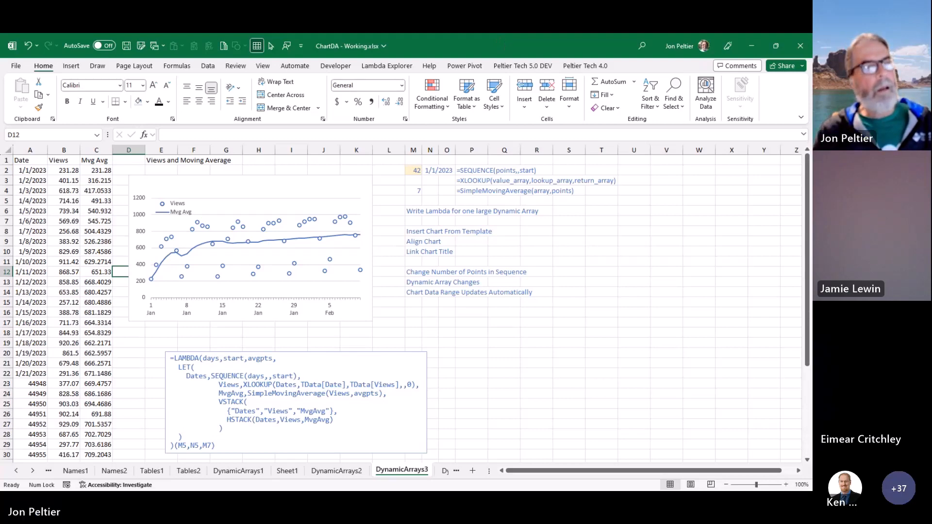
# Step: Switch to the Teams meeting window to read the chat questions, and move it off the worksheet
pyautogui.hotkey('alt', 'Tab')
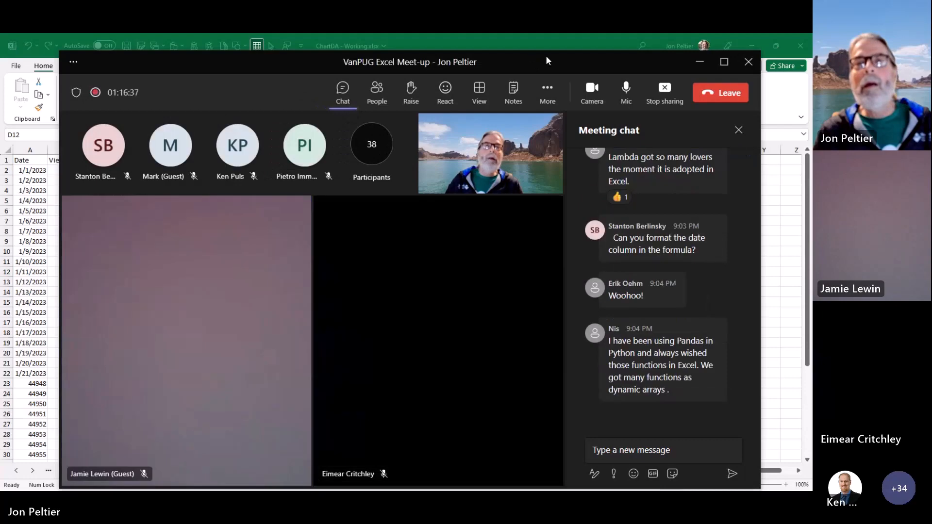
pyautogui.moveTo(545, 57); pyautogui.dragTo(1, 150)
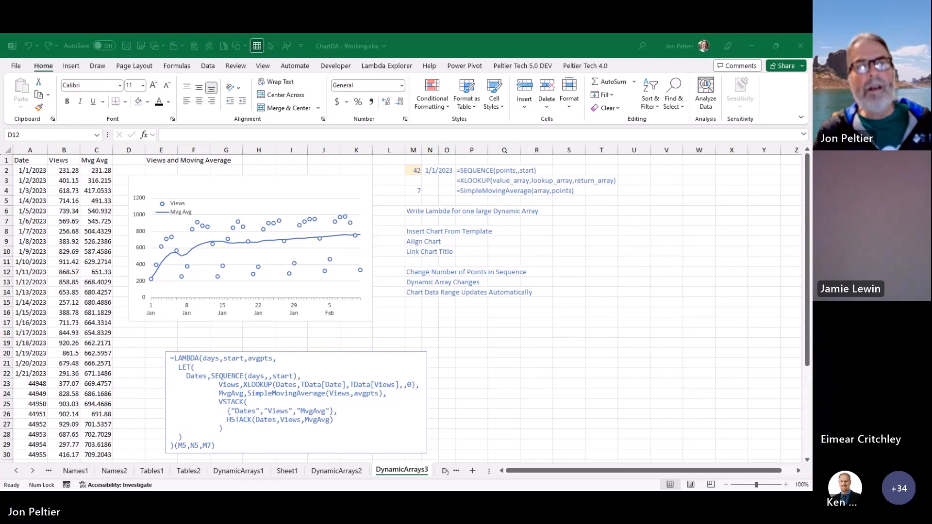
# Step: Display the complete multi-line LAMBDA formula of cell A1
pyautogui.click(32, 168)
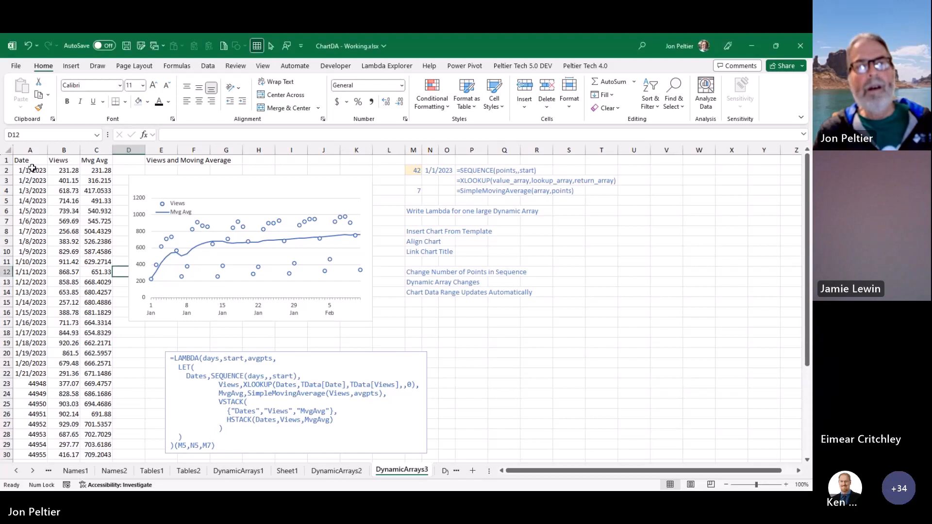
pyautogui.click(32, 168)
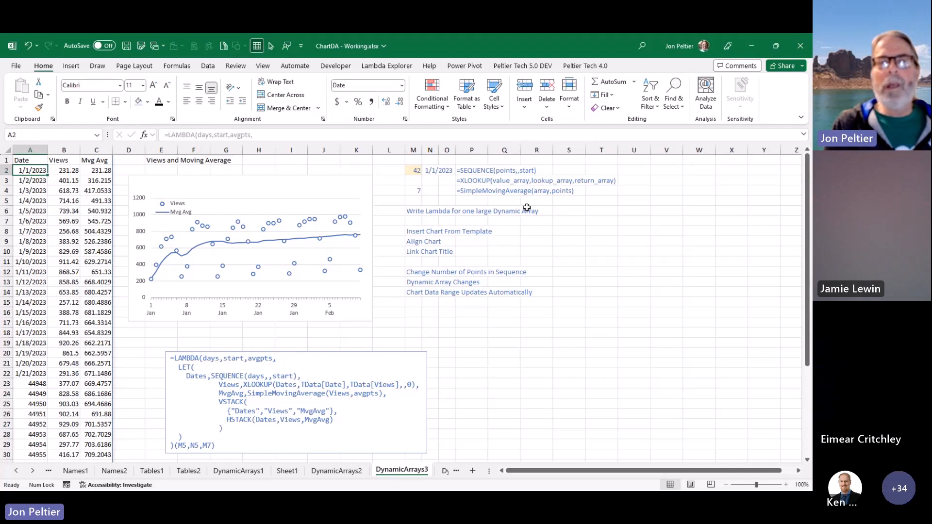
pyautogui.click(803, 134)
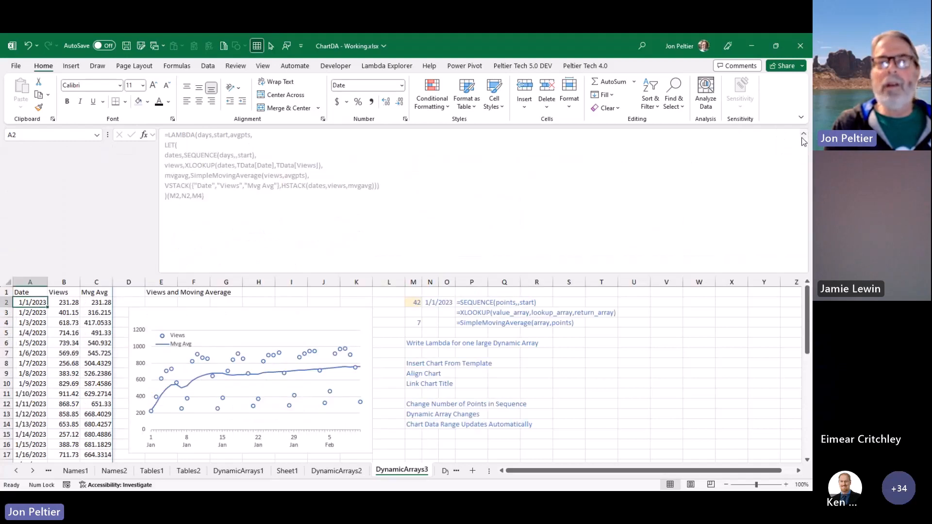
pyautogui.click(297, 167)
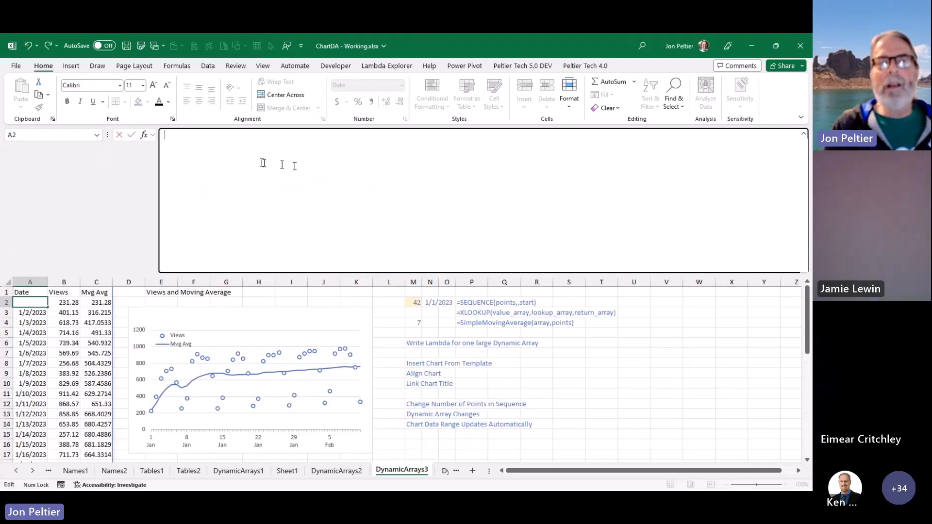
pyautogui.press('Escape')
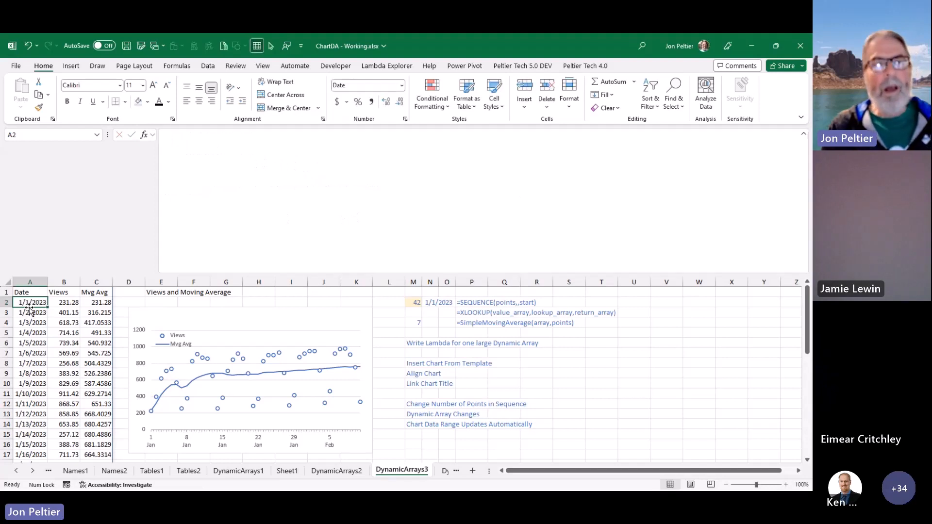
pyautogui.click(23, 291)
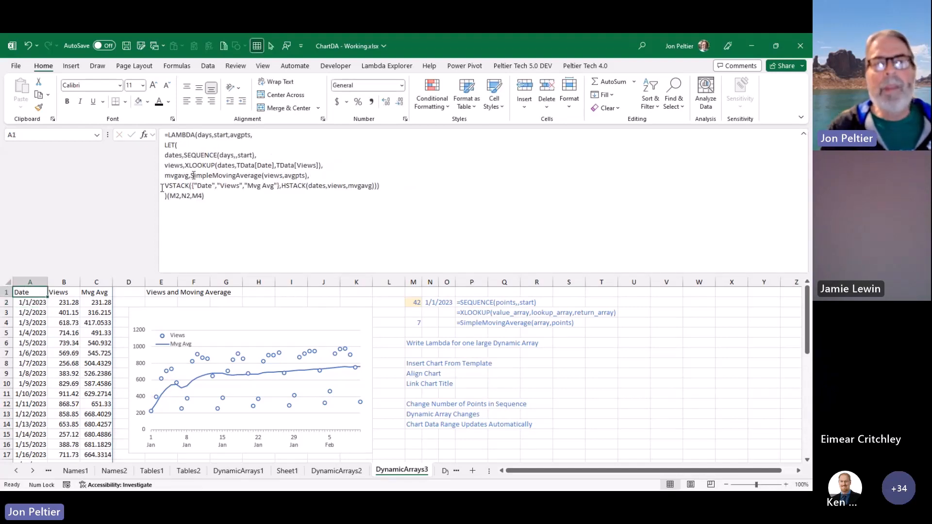
# Step: In the A1 formula, wrap the dates' SEQUENCE(days,,start) in TEXT with the format "dd-mmm-yyyy"
pyautogui.click(185, 158)
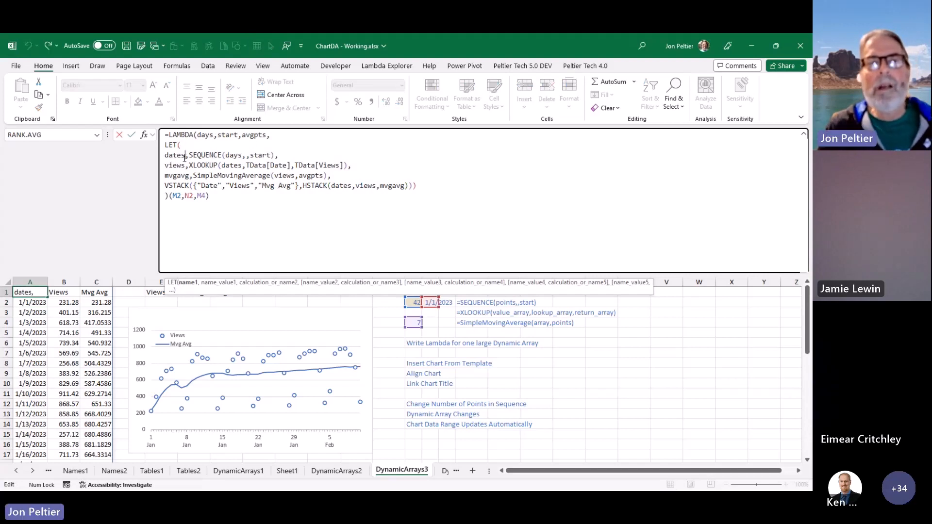
pyautogui.click(189, 155)
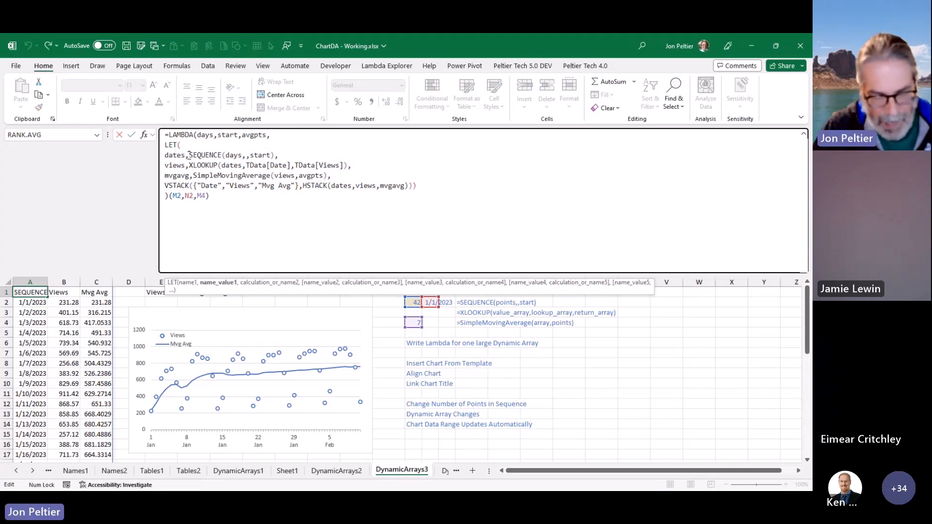
pyautogui.write('text(')
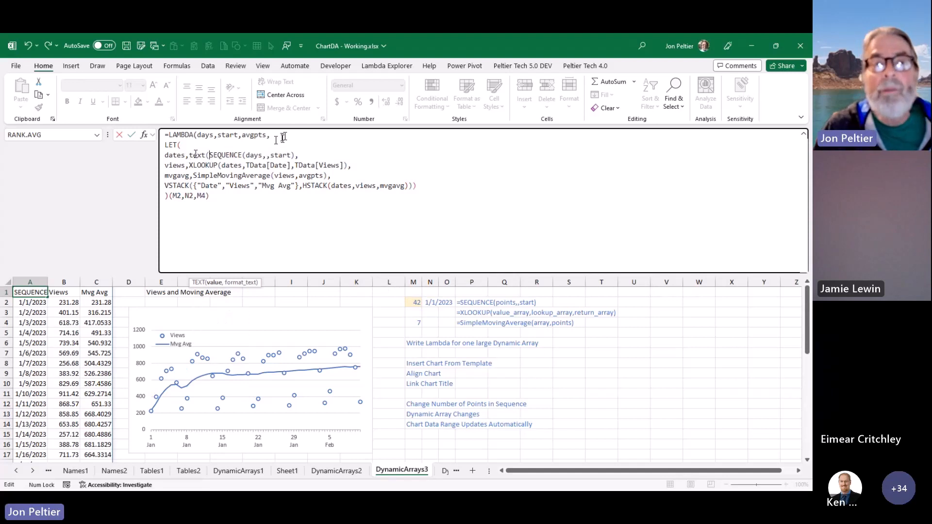
pyautogui.click(298, 156)
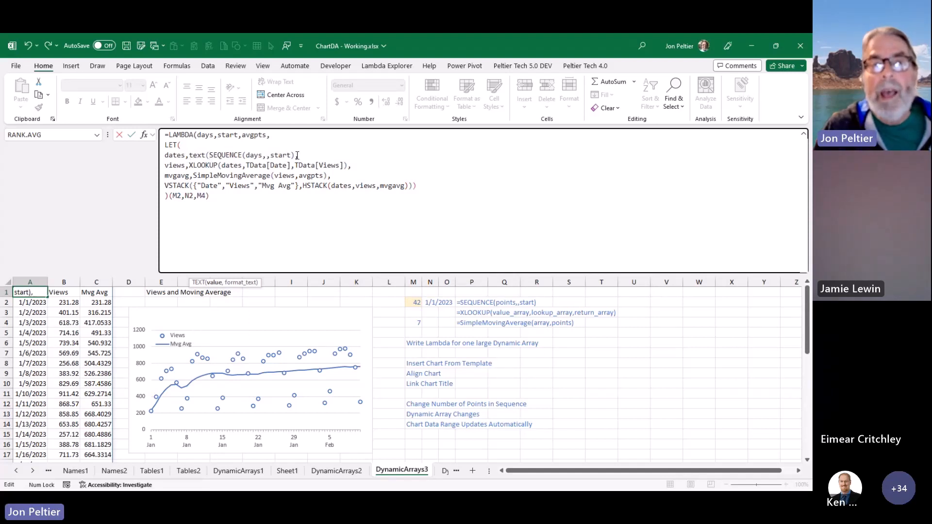
pyautogui.write(',"')
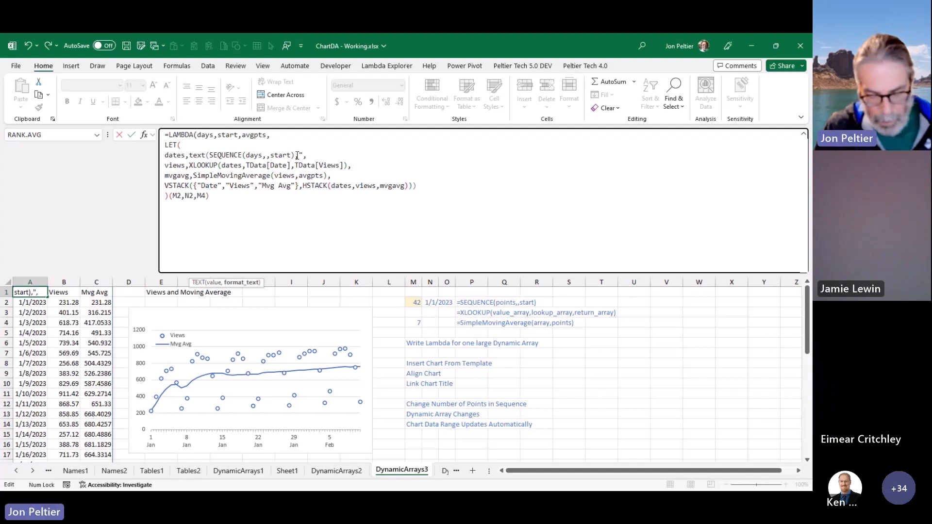
pyautogui.write('dd-mmm-yyyy")')
pyautogui.hotkey('ctrl', 'Return')
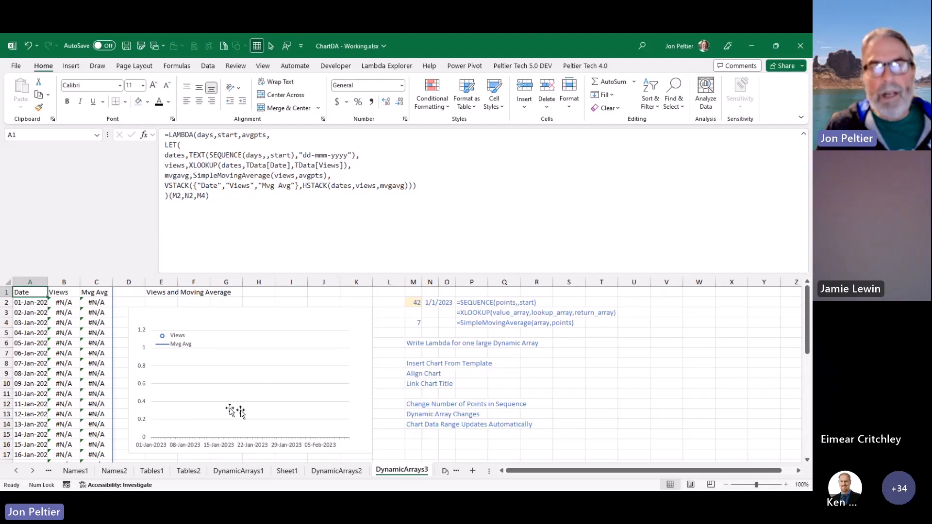
# Step: Inspect the chart's date axis and the spilled cells in the Date and Views columns
pyautogui.click(153, 439)
pyautogui.click(40, 372)
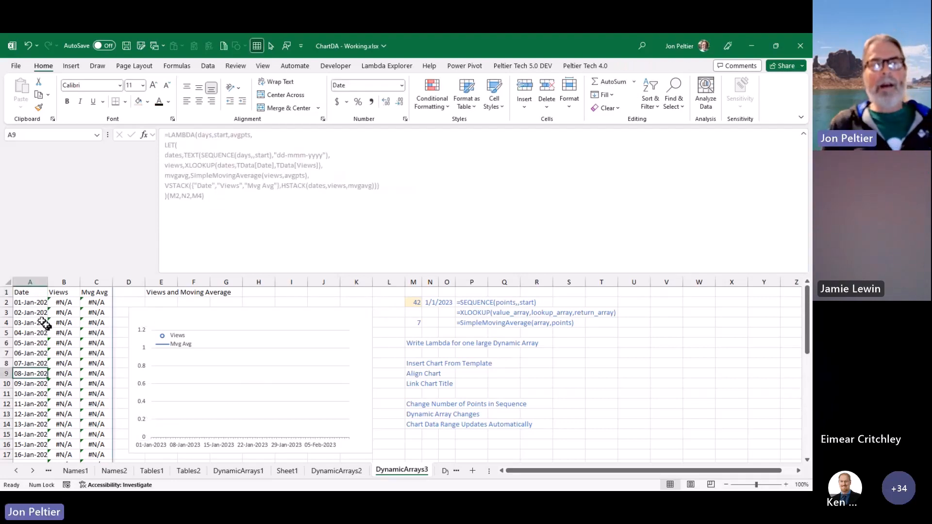
pyautogui.click(63, 310)
pyautogui.click(63, 302)
pyautogui.click(25, 303)
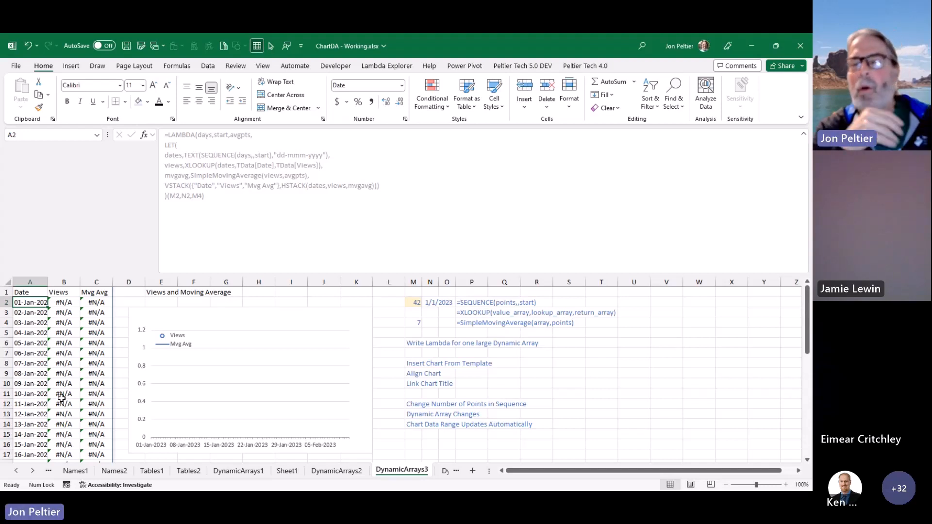
pyautogui.click(804, 136)
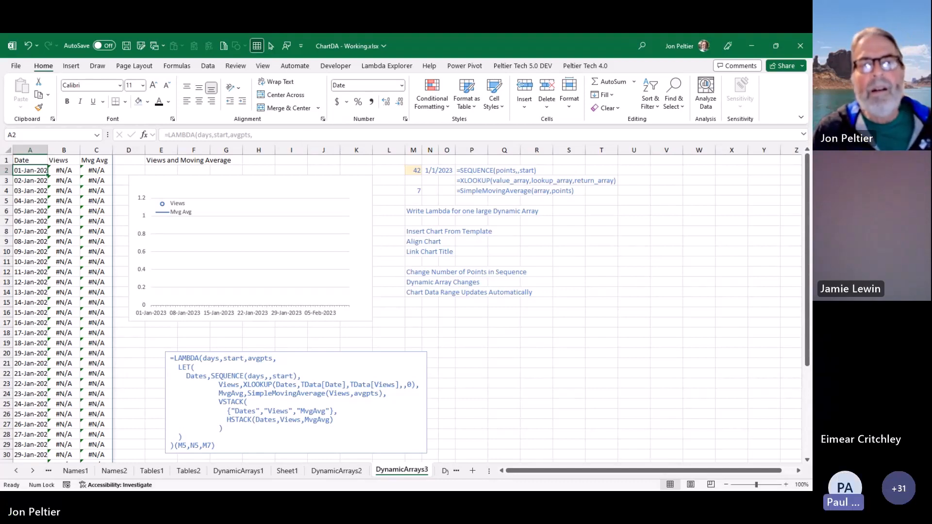
pyautogui.press('BackSpace')
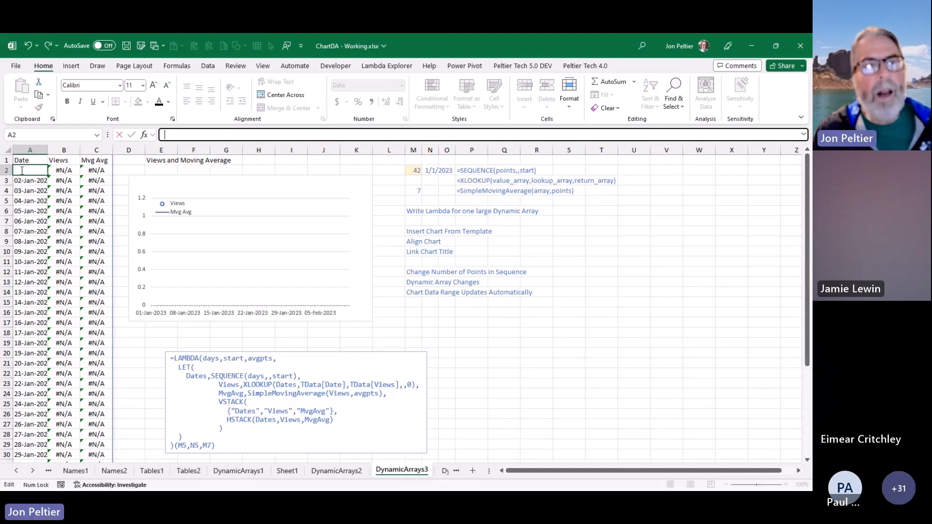
pyautogui.press('Escape')
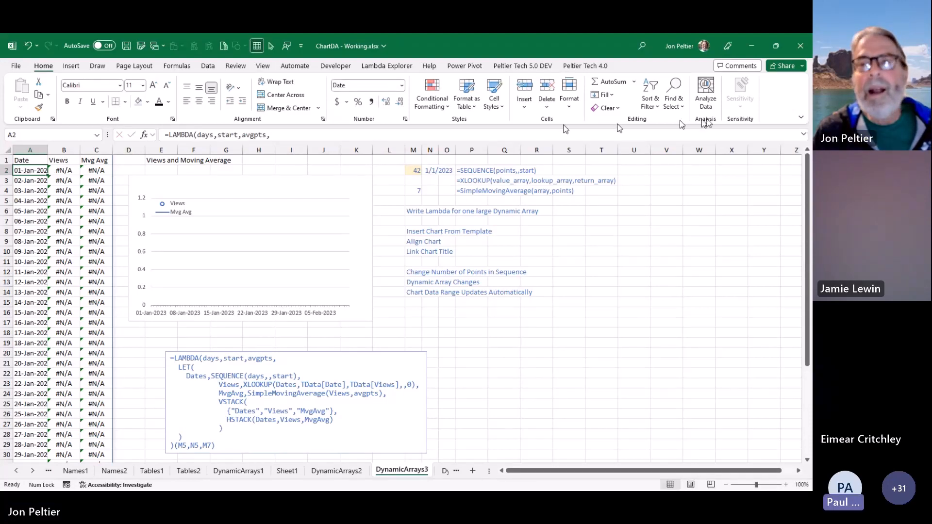
pyautogui.click(803, 135)
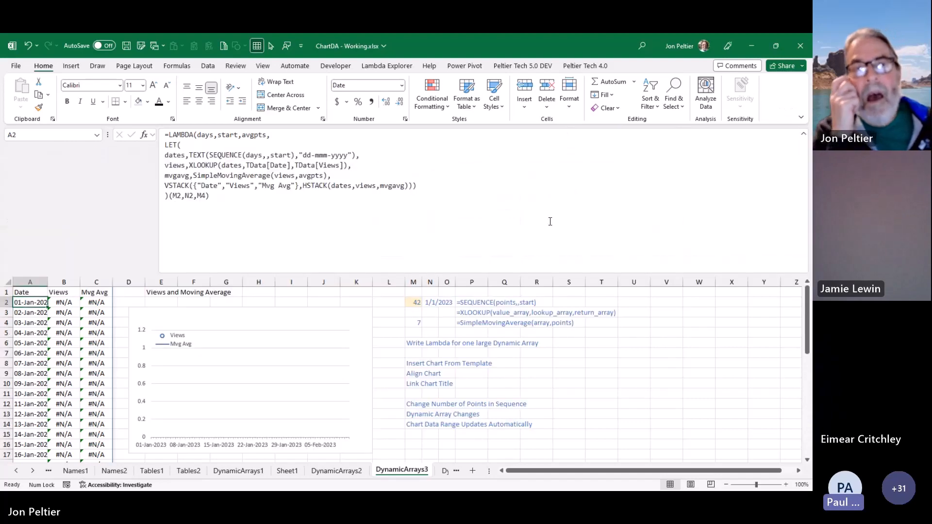
pyautogui.click(218, 165)
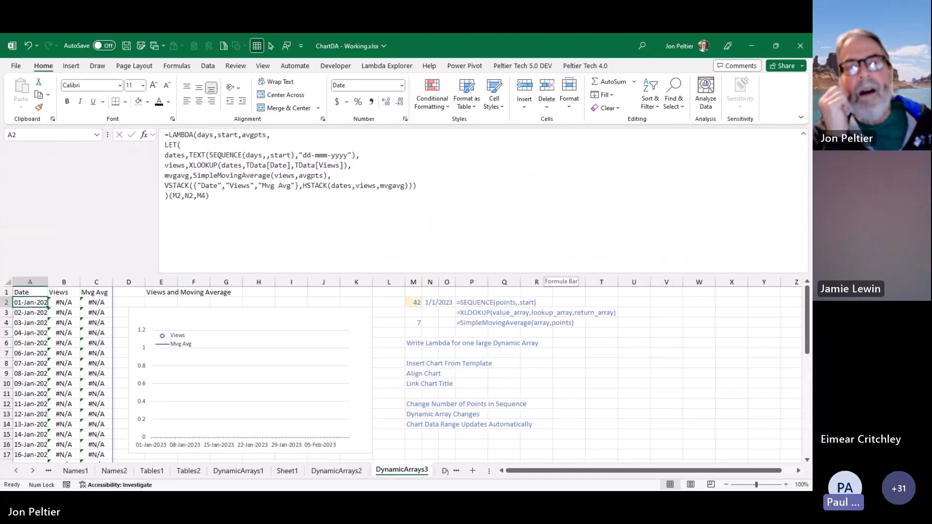
pyautogui.hotkey('ctrl', 'a')
pyautogui.press('Delete')
# Step: In the A1 formula, wrap the XLOOKUP lookup value dates in DATEVALUE
pyautogui.click(22, 291)
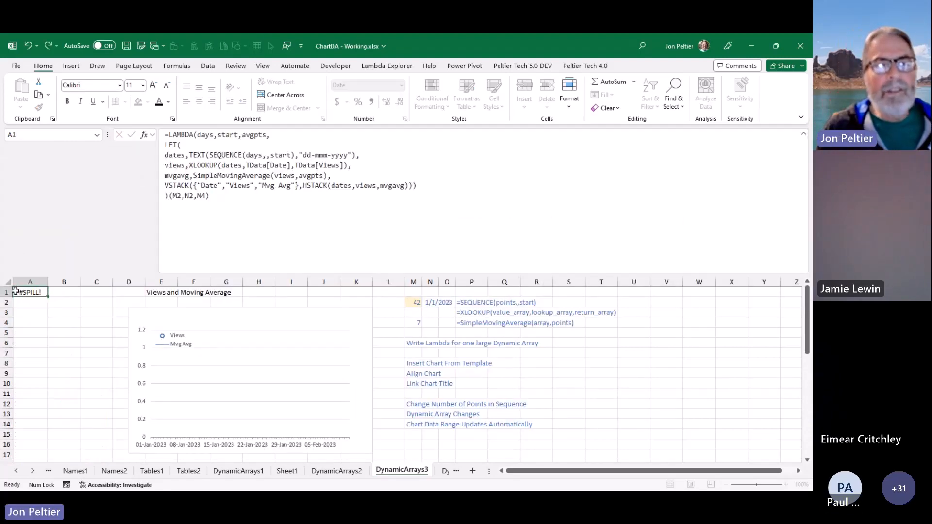
pyautogui.click(223, 166)
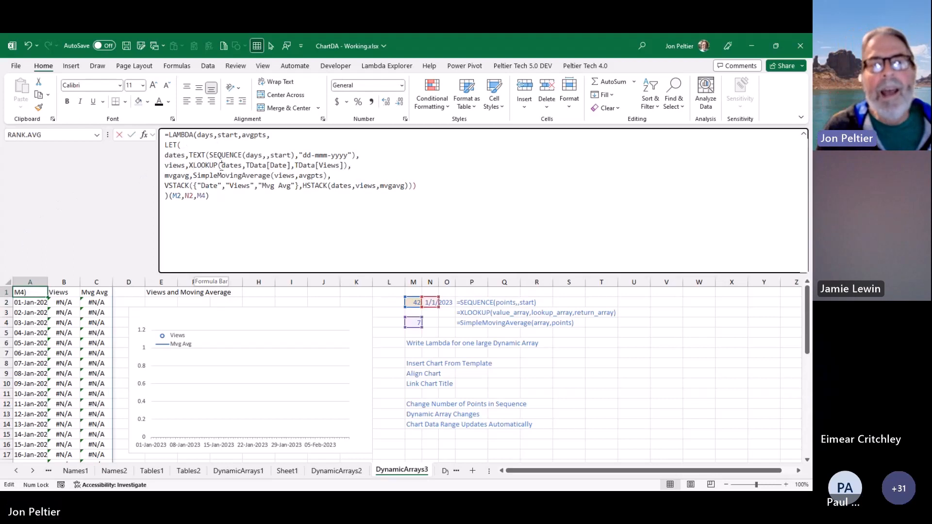
pyautogui.write('Datevalue(')
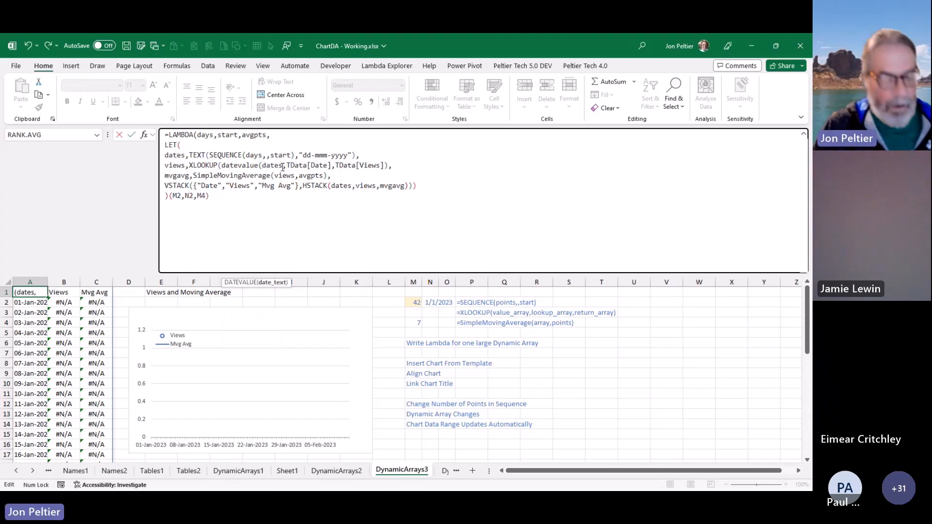
pyautogui.click(283, 166)
pyautogui.write(')')
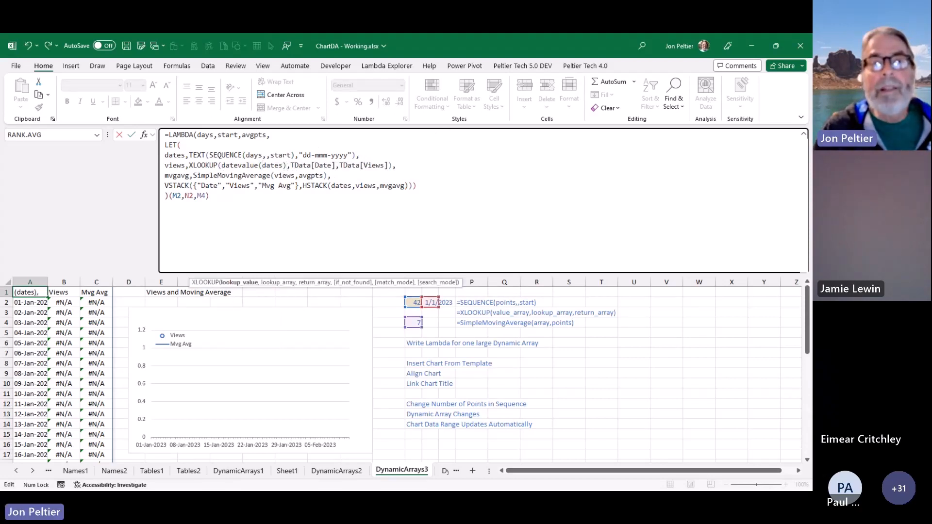
pyautogui.press('Return')
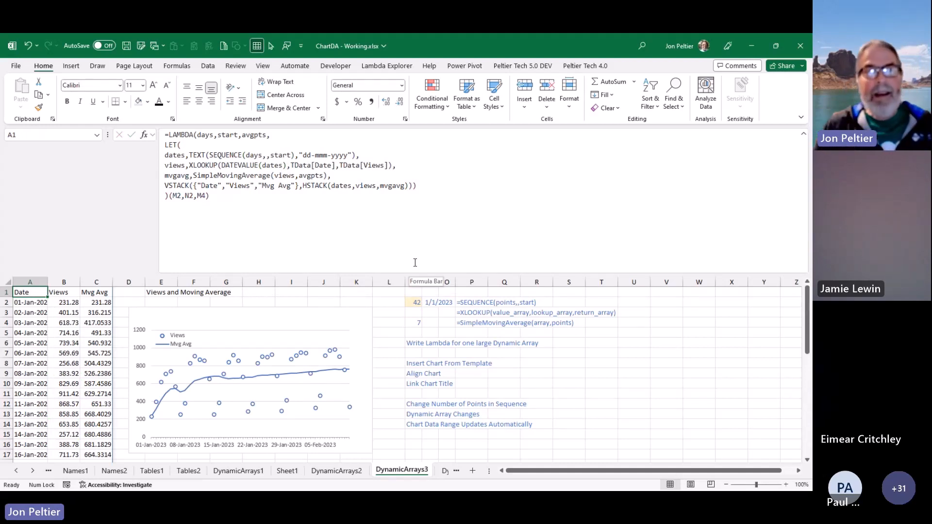
# Step: Autofit column A to the width of its dates
pyautogui.doubleClick(47, 280)
pyautogui.click(59, 283)
pyautogui.moveTo(59, 283); pyautogui.dragTo(59, 283)
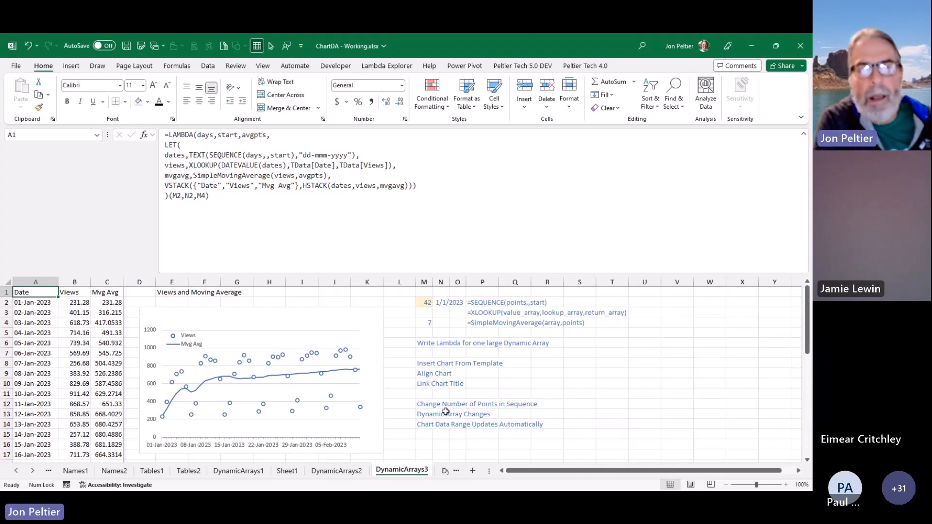
# Step: Open the formatting options for the chart's horizontal date axis and collapse the formula bar to one line
pyautogui.click(184, 444)
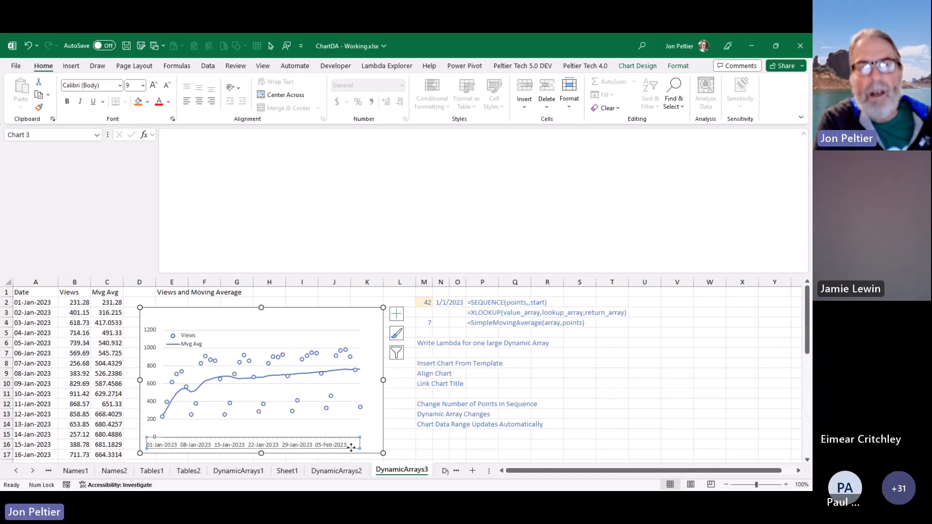
pyautogui.moveTo(350, 372)
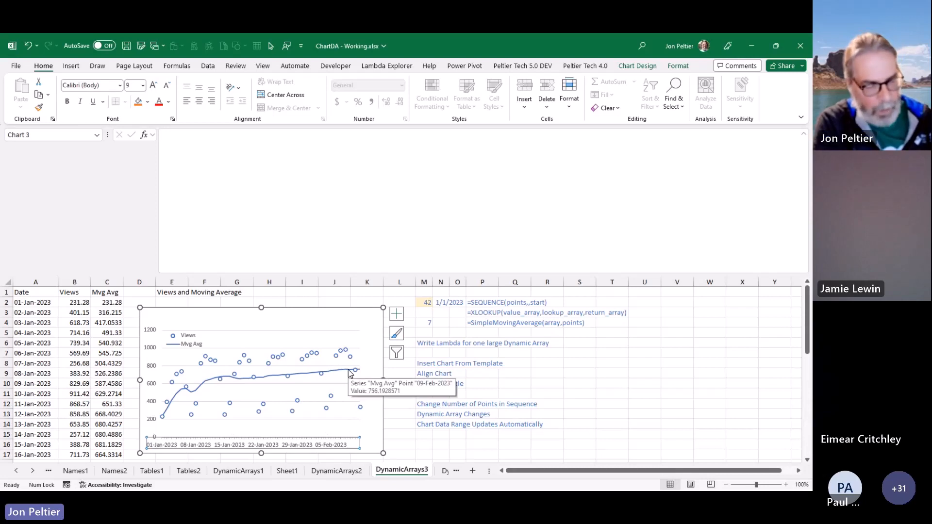
pyautogui.hotkey('ctrl', '1')
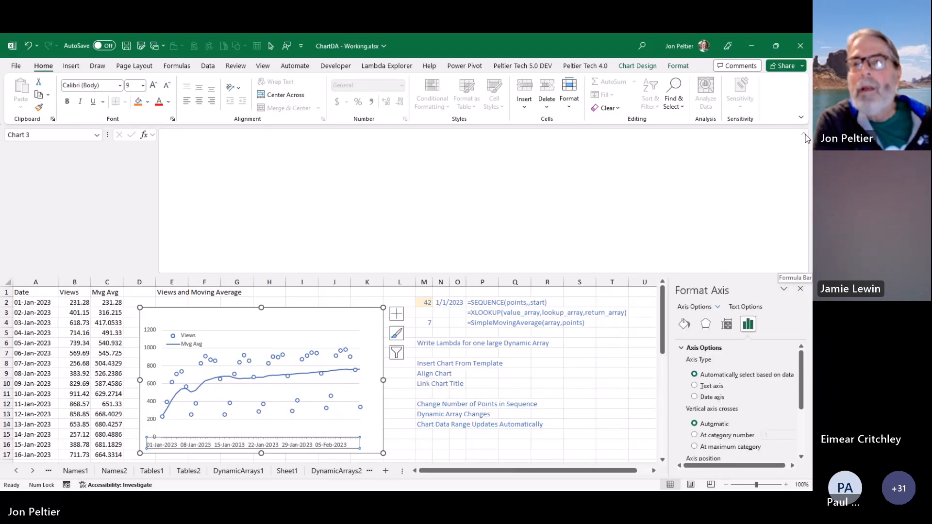
pyautogui.click(620, 316)
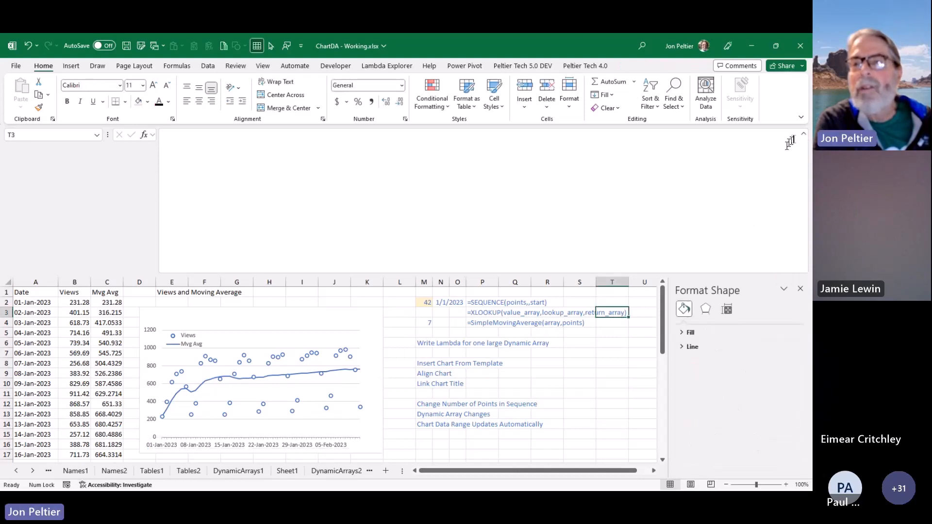
pyautogui.click(804, 135)
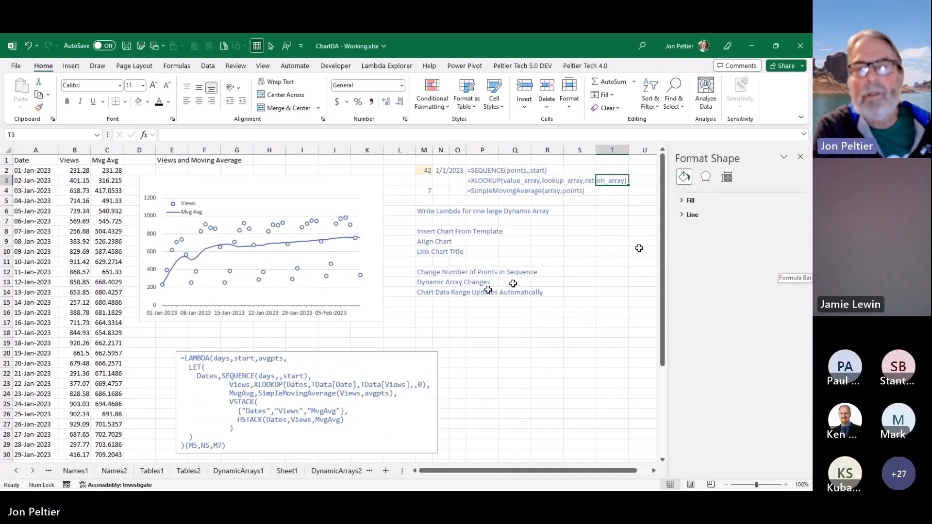
pyautogui.click(301, 315)
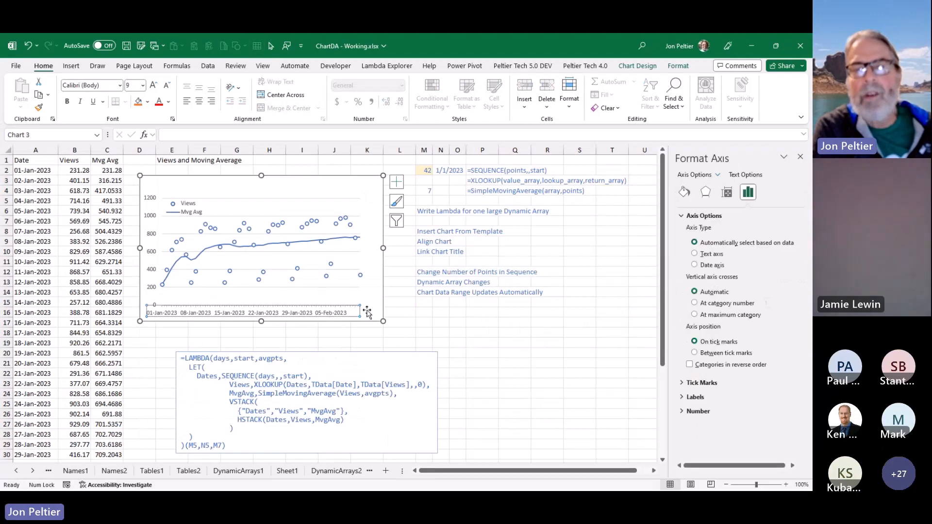
# Step: Try the Text axis and Date axis types on the horizontal axis, and restore automatic selection based on data
pyautogui.click(708, 258)
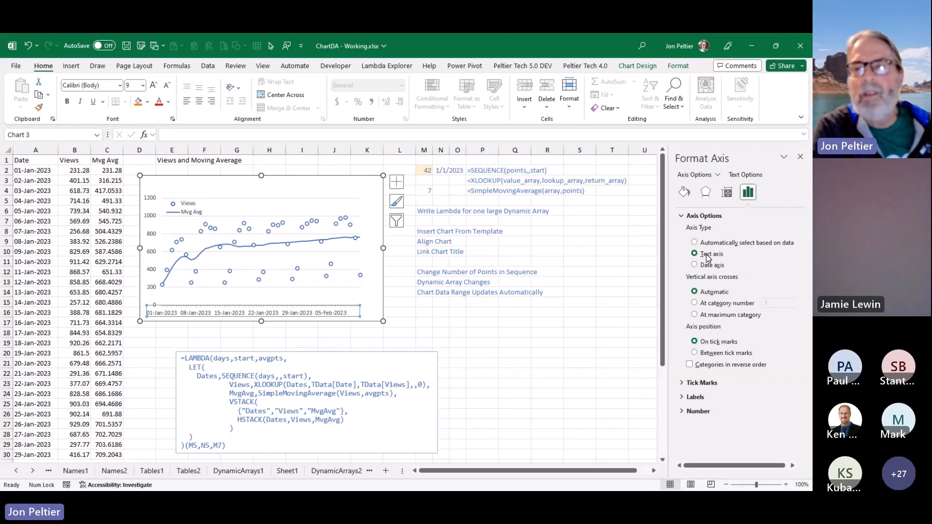
pyautogui.click(702, 267)
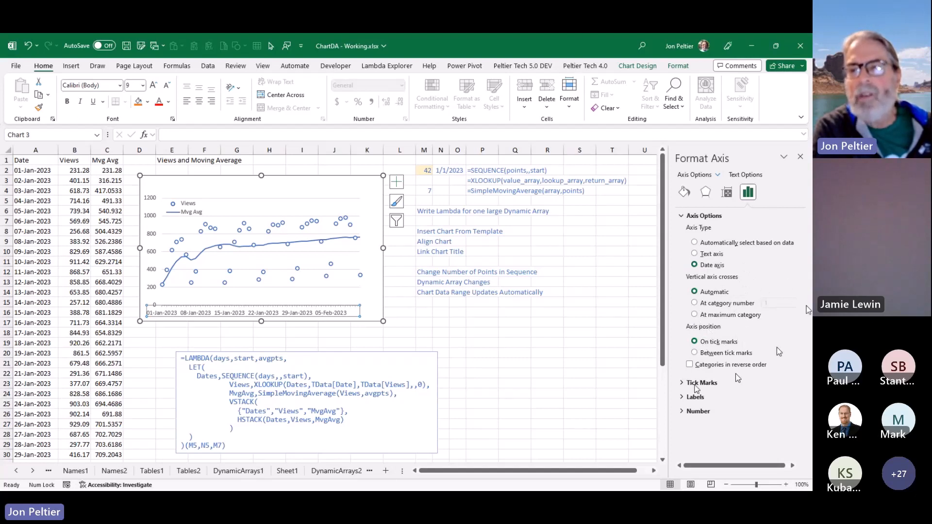
pyautogui.click(696, 242)
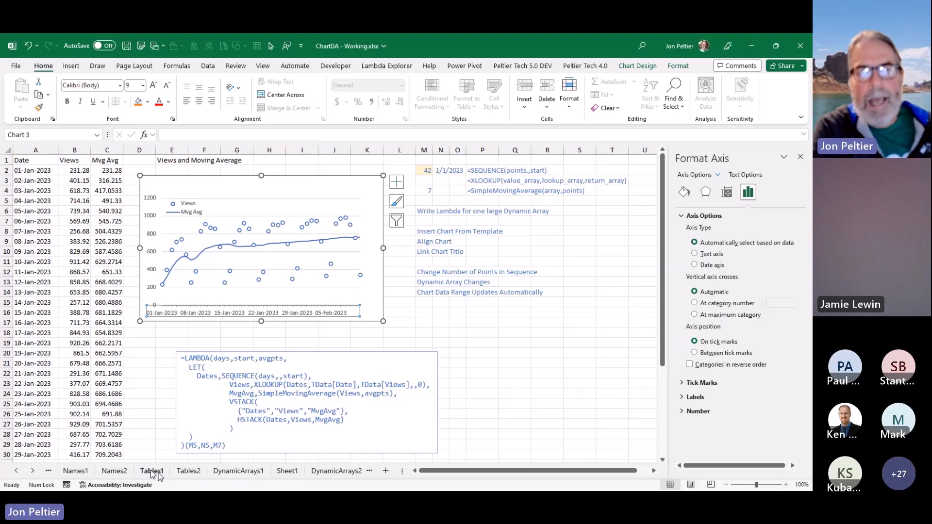
# Step: On the DynamicArrays1 sheet, set the chart's horizontal axis to Date axis and check the unformatted dates in A23:A29
pyautogui.click(218, 472)
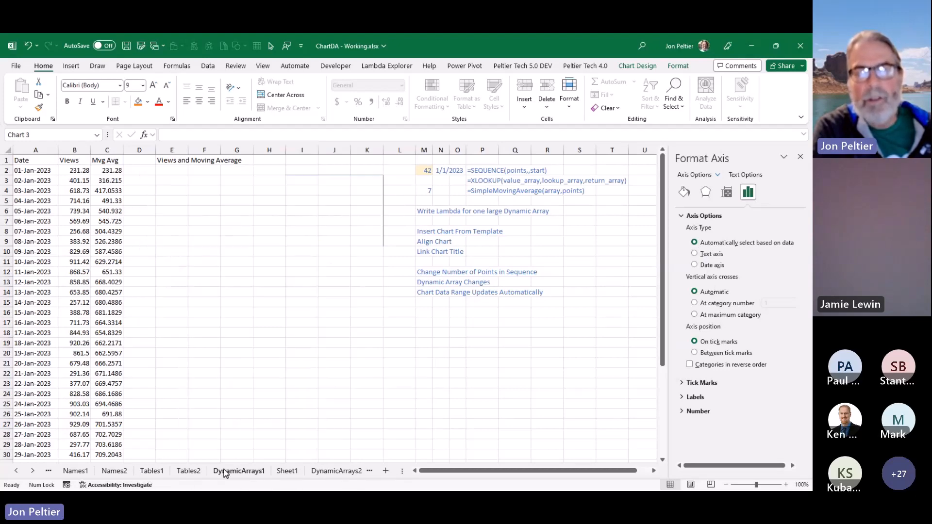
pyautogui.click(220, 311)
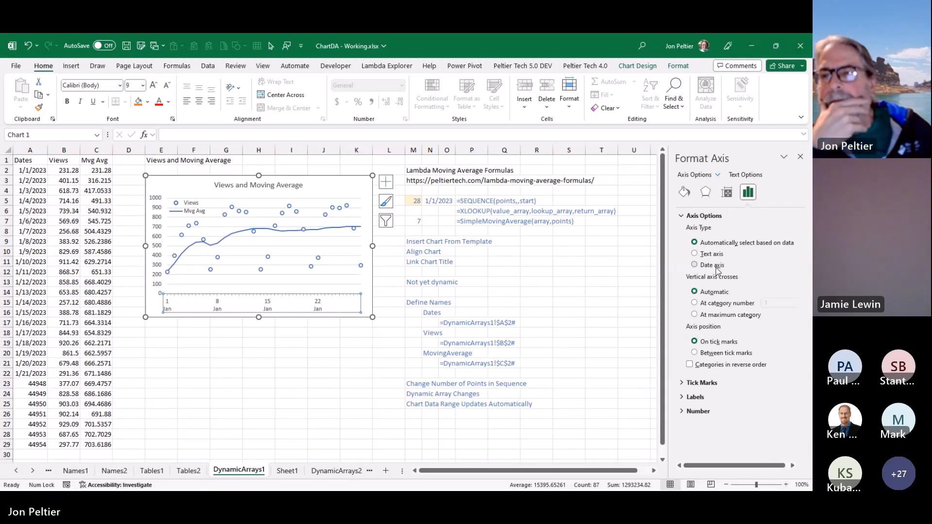
pyautogui.click(717, 266)
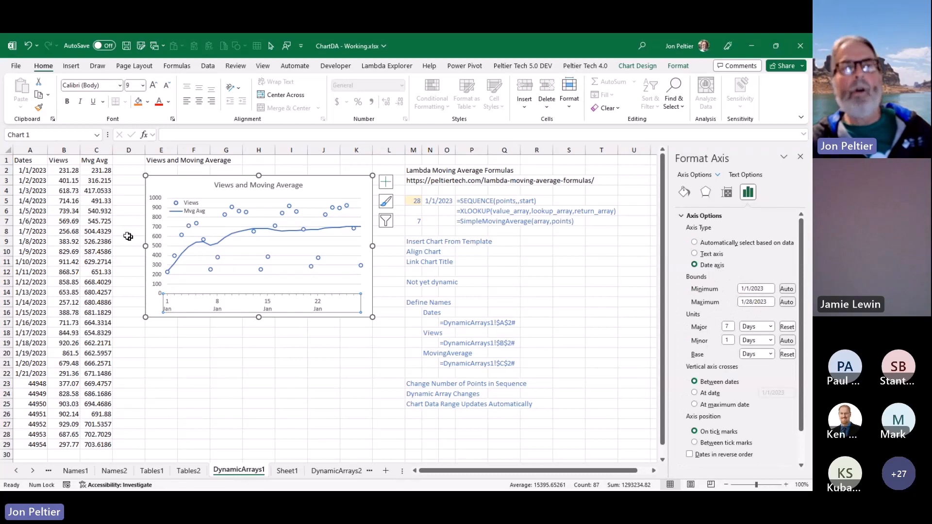
pyautogui.moveTo(30, 383); pyautogui.dragTo(33, 451)
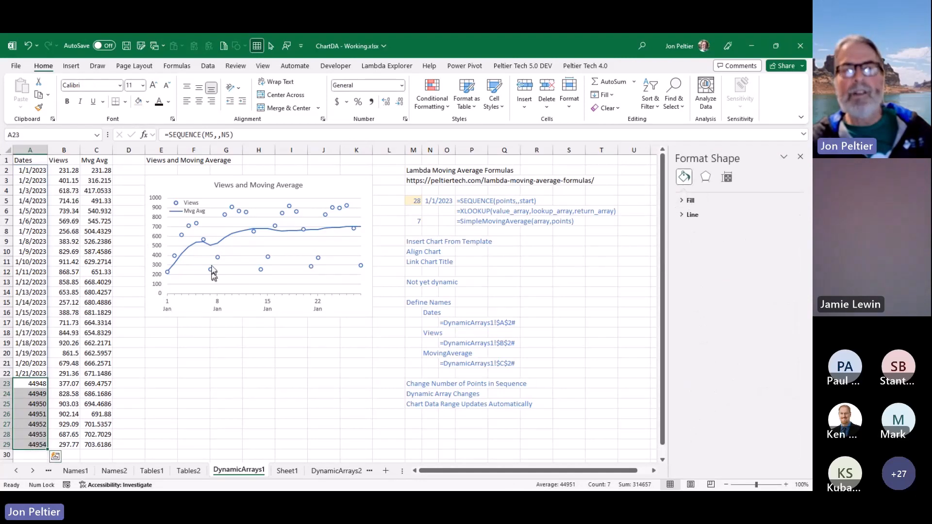
pyautogui.click(227, 309)
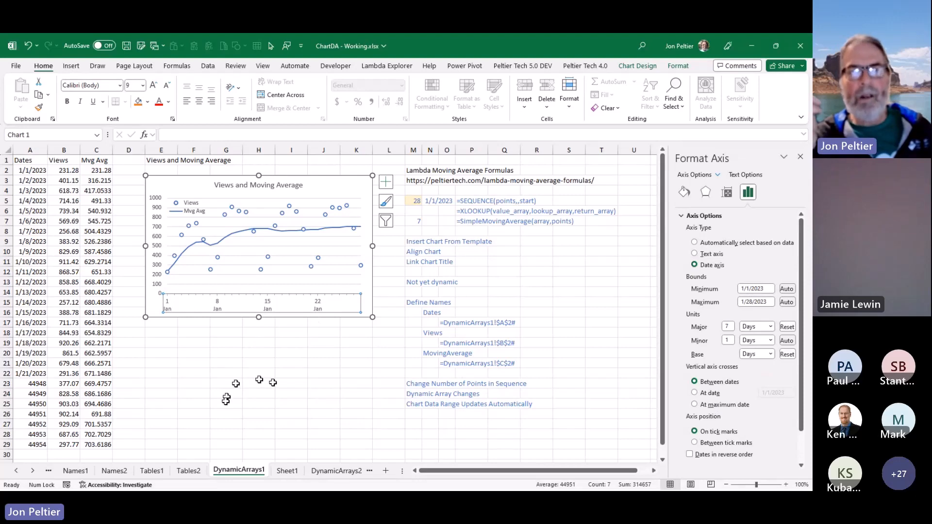
# Step: Return to the DynamicArrays3 sheet and select the first spilled date in cell A2
pyautogui.click(33, 472)
pyautogui.click(32, 473)
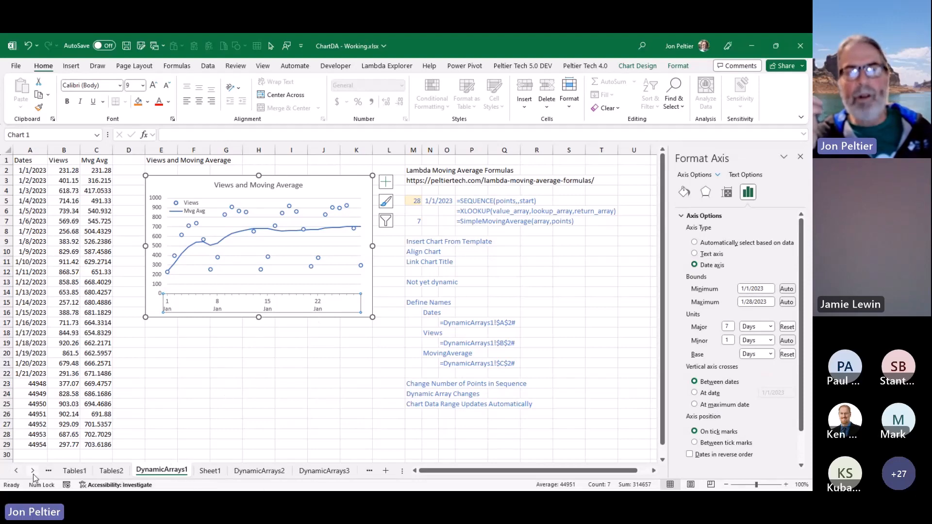
pyautogui.click(311, 471)
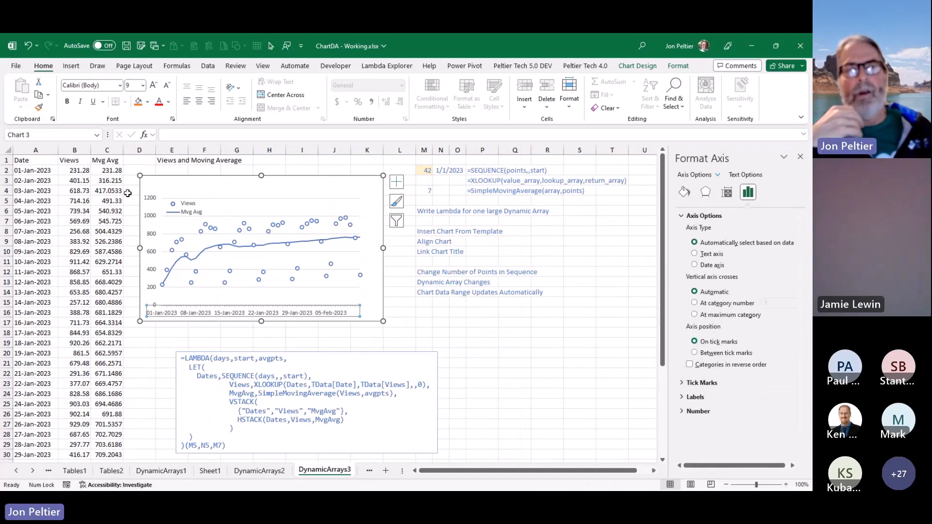
pyautogui.click(42, 172)
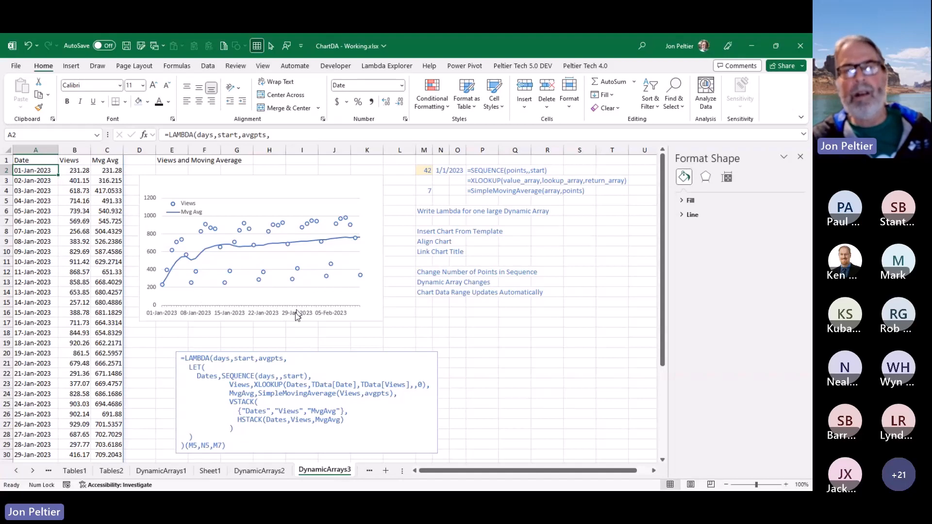
# Step: Review the full multi-line LAMBDA formula of cell A1 and collapse the formula bar again
pyautogui.click(149, 346)
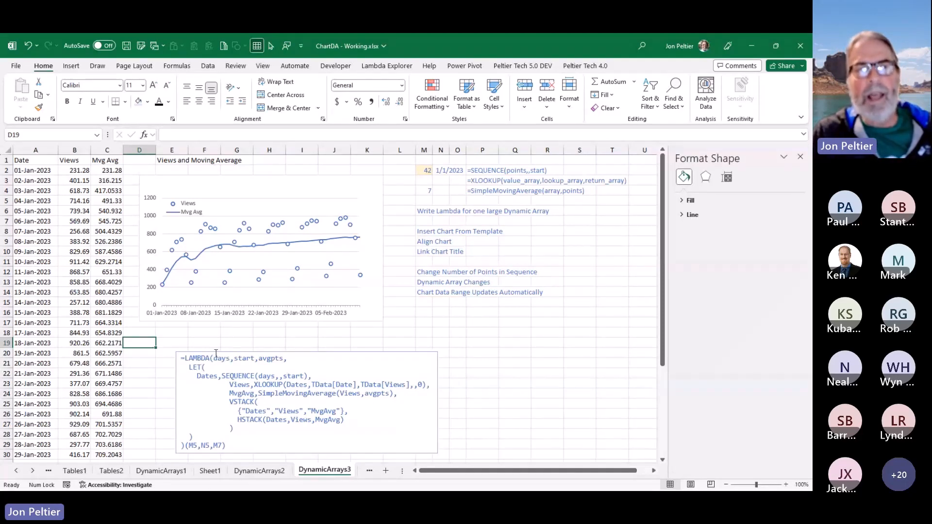
pyautogui.click(35, 159)
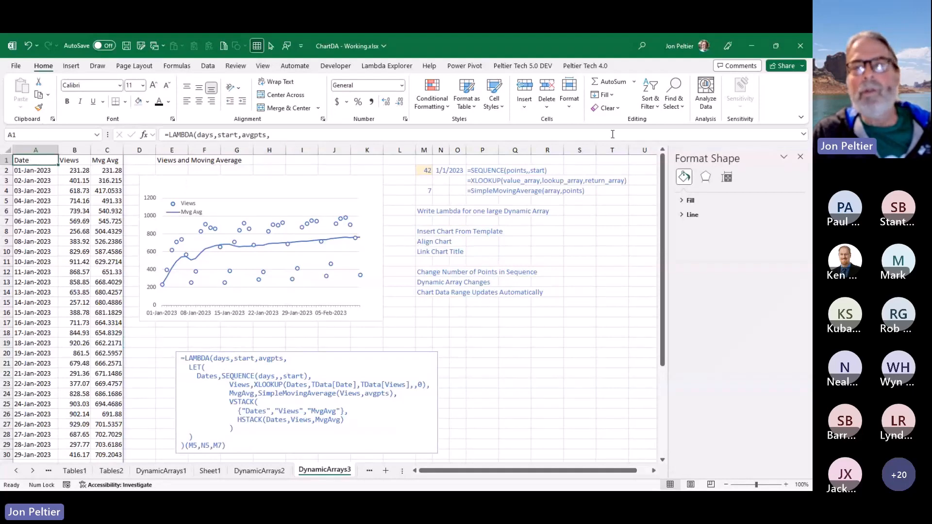
pyautogui.click(803, 134)
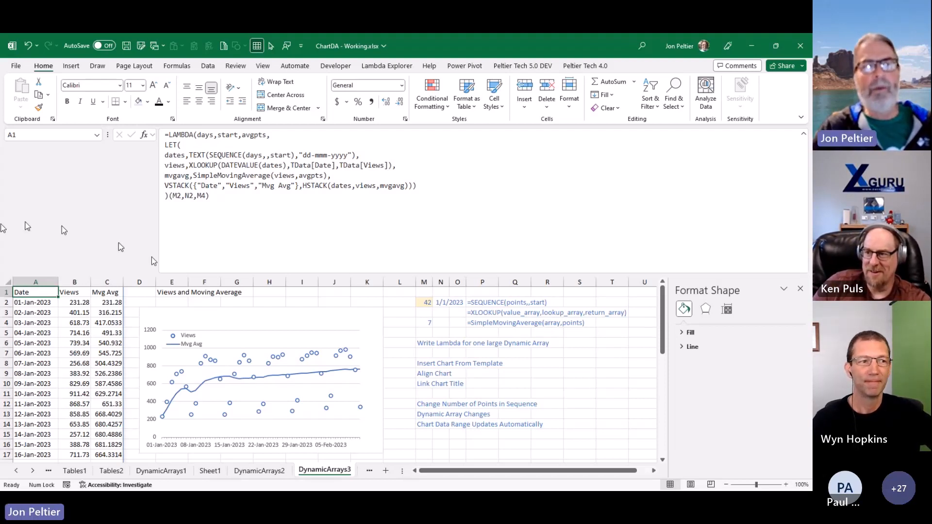
pyautogui.click(276, 294)
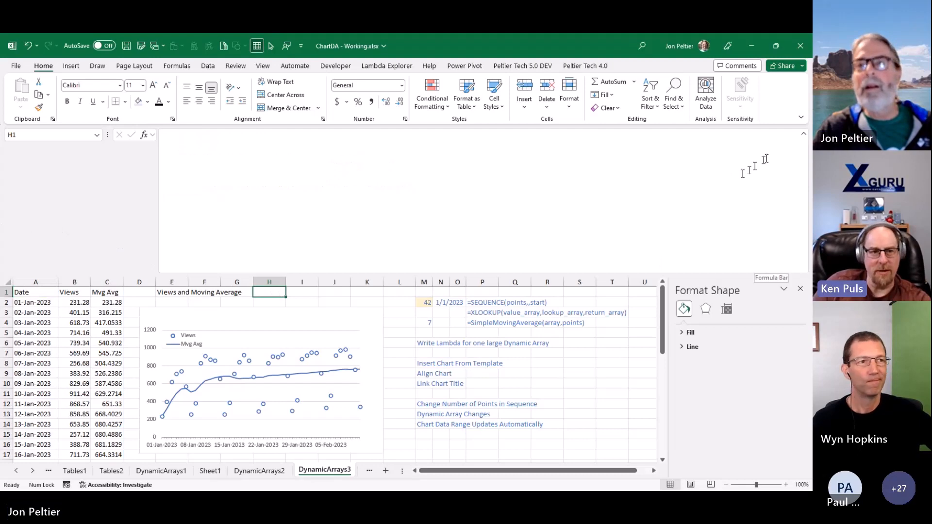
pyautogui.click(804, 137)
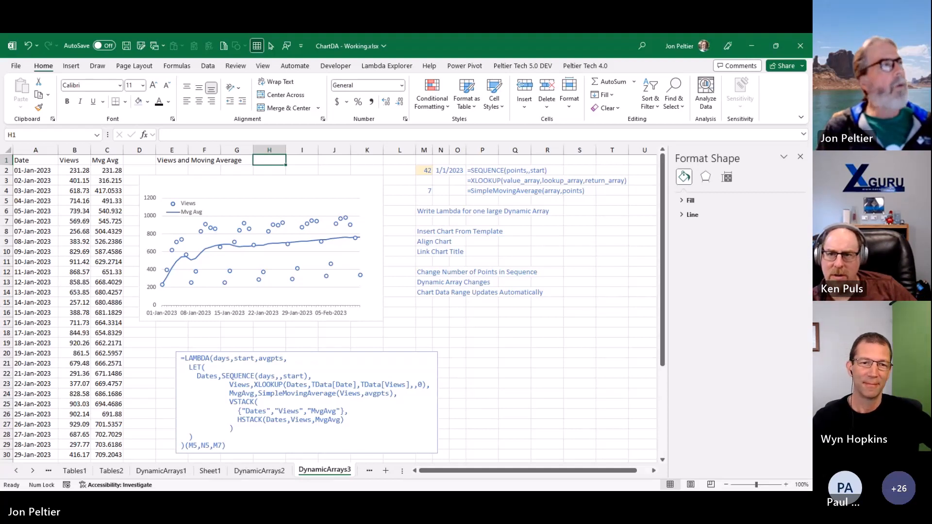
# Step: Switch to the Teams meeting window and read back through the earlier messages in the meeting chat
pyautogui.hotkey('alt', 'Tab')
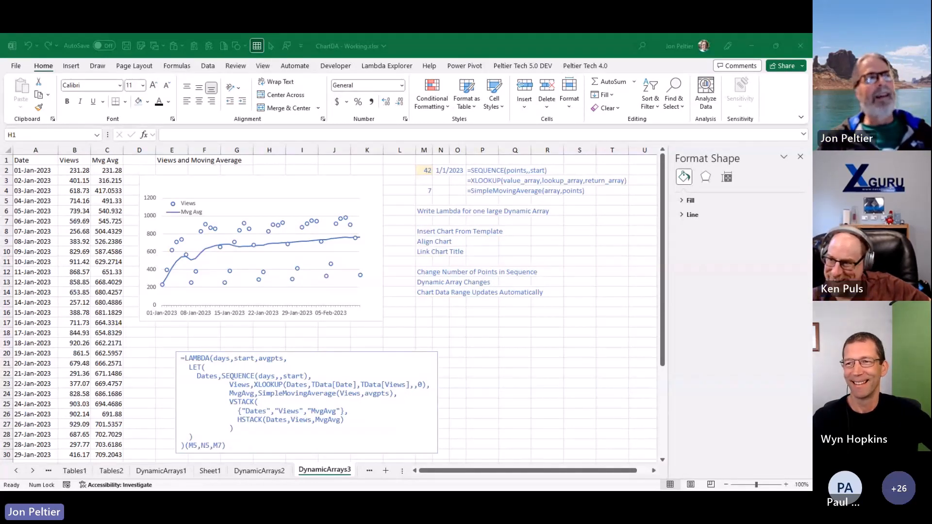
pyautogui.moveTo(0, 24); pyautogui.dragTo(515, 53)
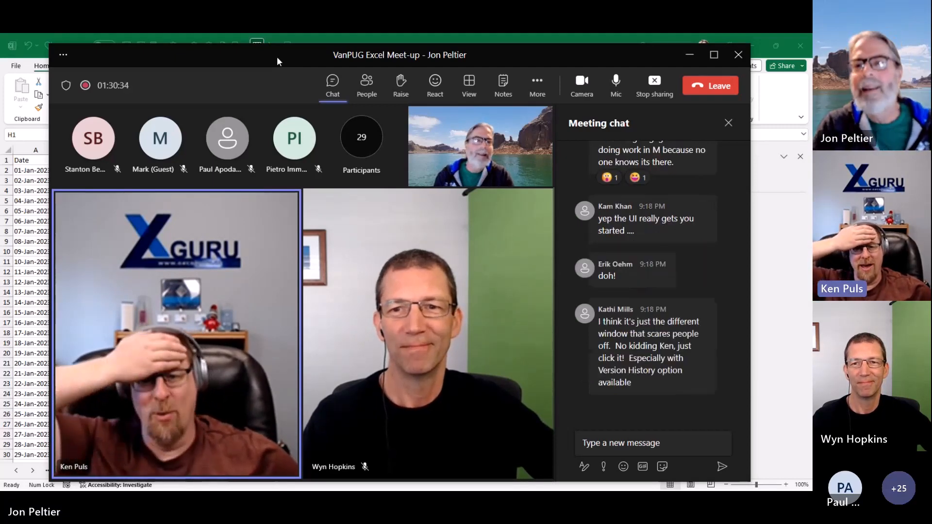
pyautogui.moveTo(636, 198)
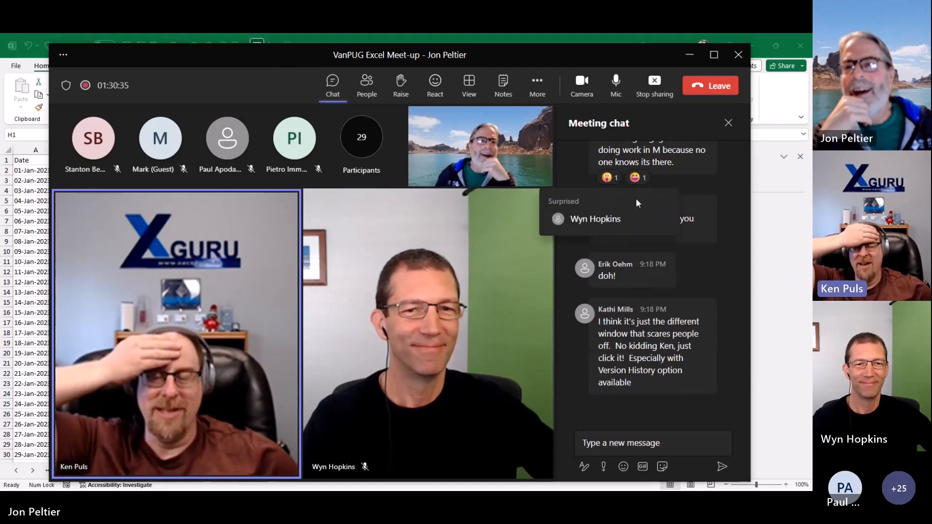
pyautogui.scroll(1, 679, 170)
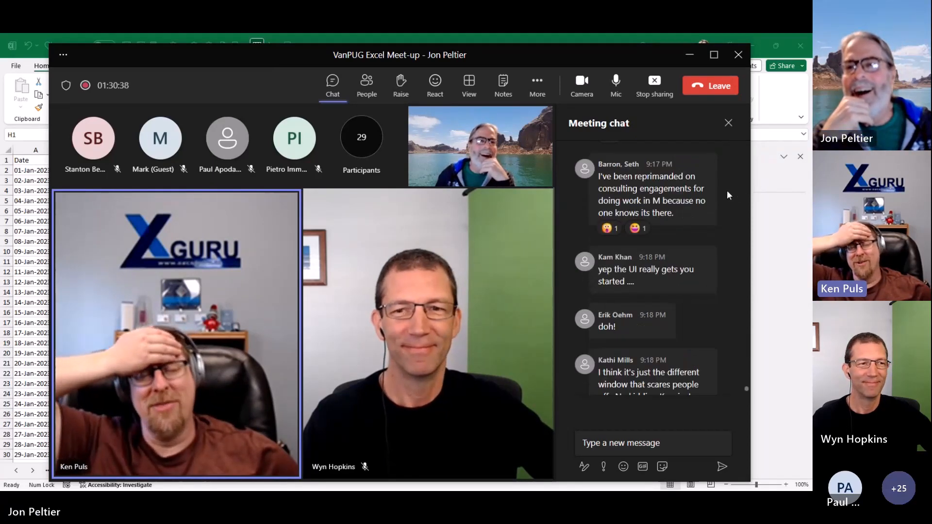
pyautogui.scroll(1, 727, 193)
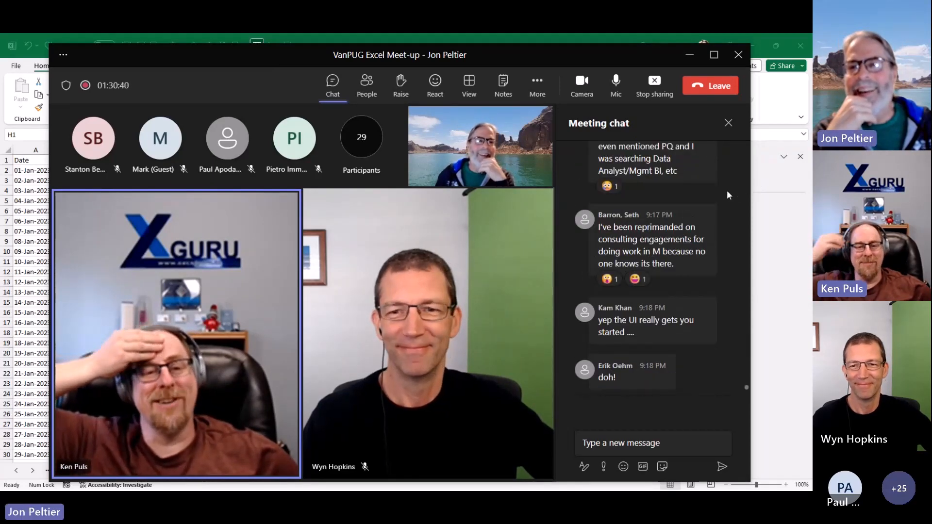
pyautogui.scroll(1, 727, 190)
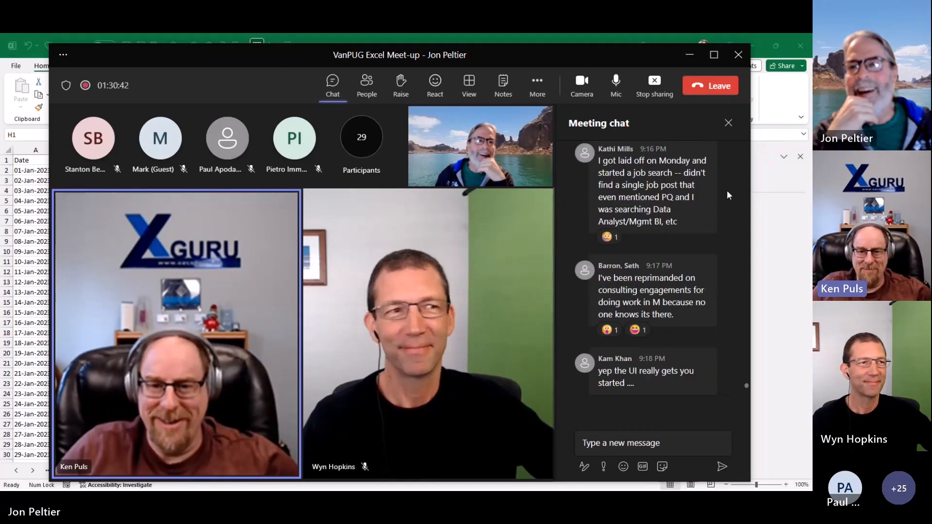
pyautogui.scroll(1, 727, 190)
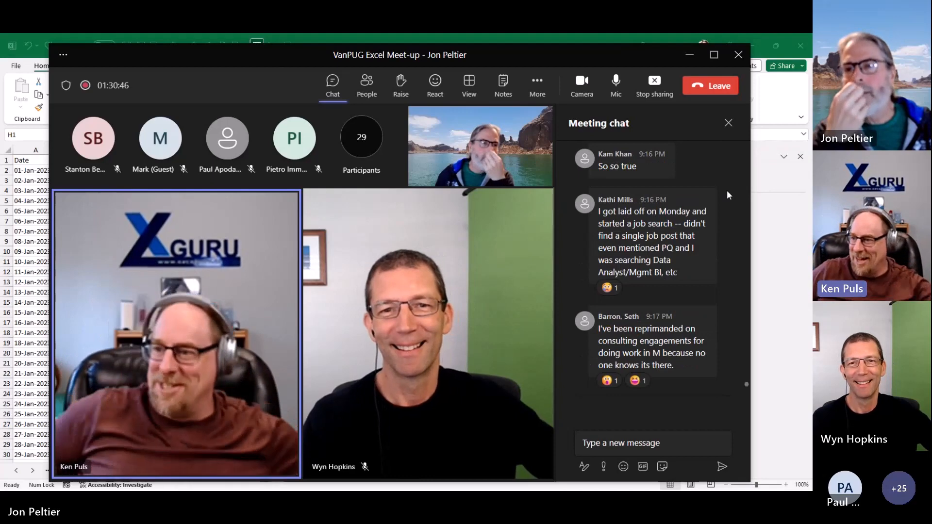
pyautogui.scroll(1, 727, 190)
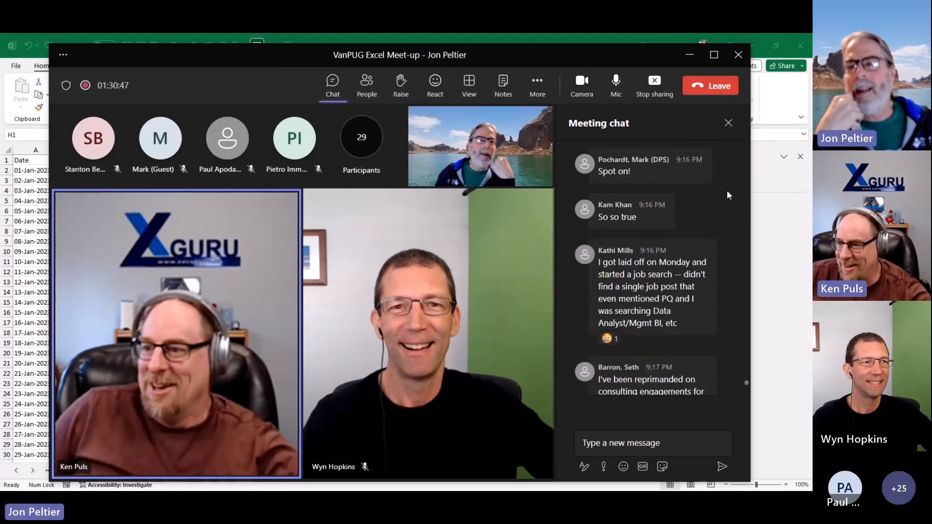
pyautogui.moveTo(625, 255)
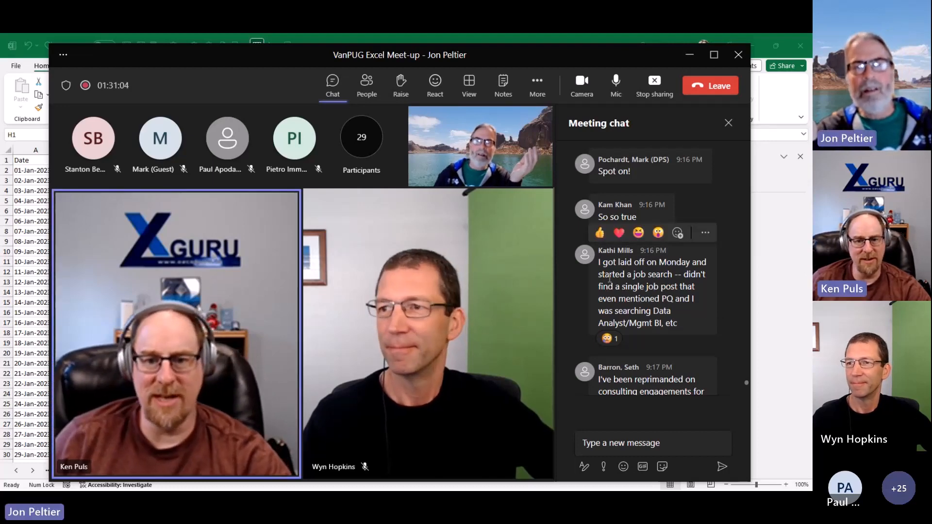
pyautogui.scroll(1, 644, 273)
pyautogui.scroll(2, 650, 264)
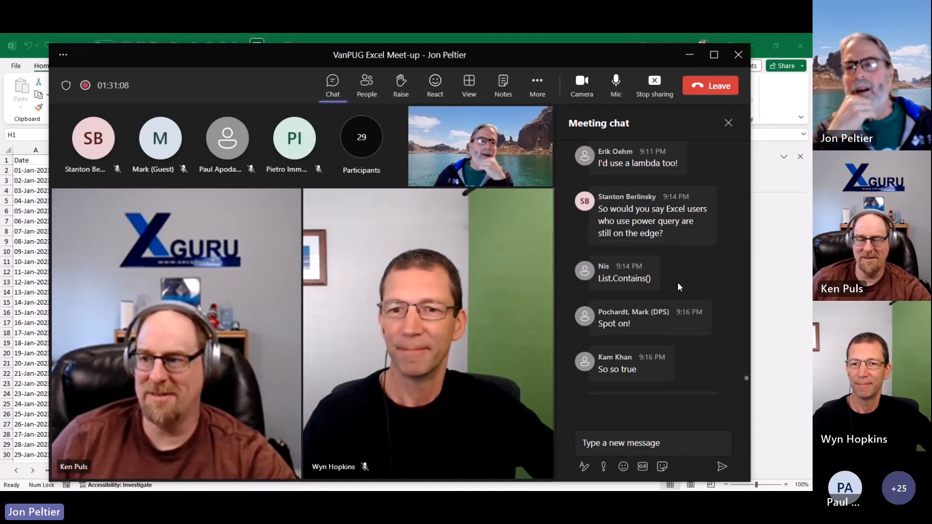
pyautogui.scroll(-7, 677, 282)
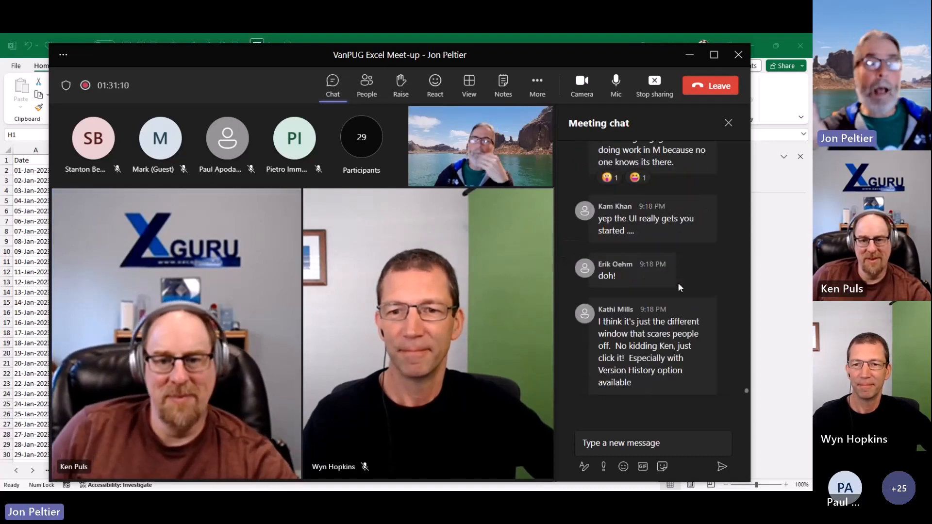
pyautogui.scroll(3, 678, 283)
pyautogui.scroll(2, 678, 283)
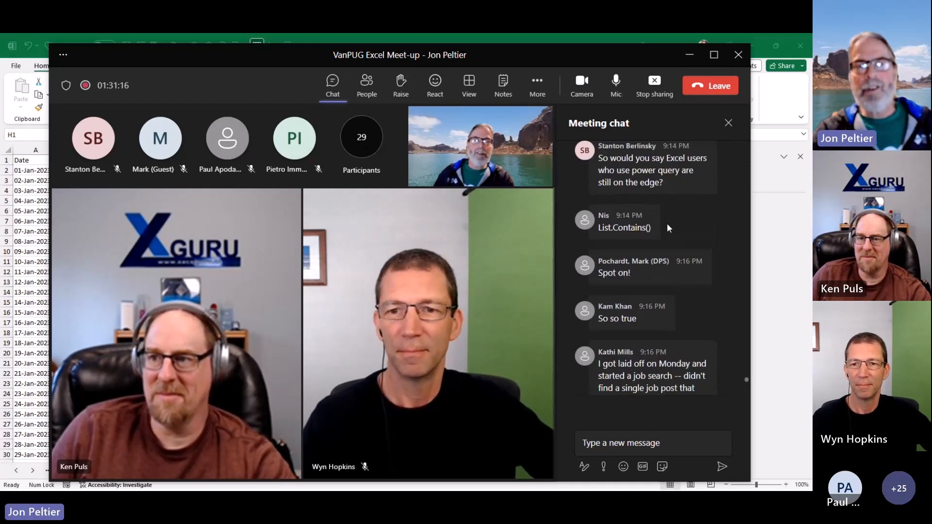
# Step: Catch up on the newest meeting chat messages and add a thumbs-up reaction to the "Great presentation" farewell message
pyautogui.scroll(-5, 648, 328)
pyautogui.moveTo(650, 324)
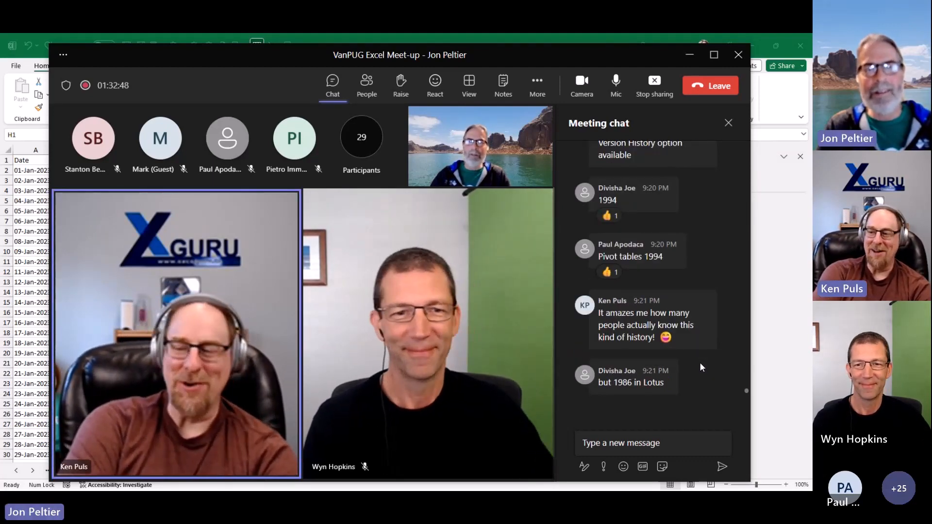
pyautogui.moveTo(674, 357)
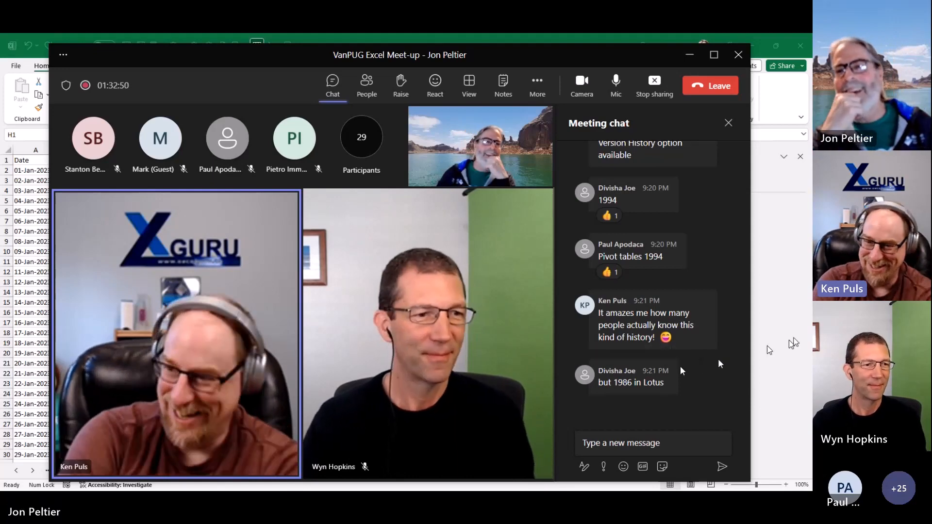
pyautogui.scroll(2, 731, 267)
pyautogui.scroll(1, 730, 268)
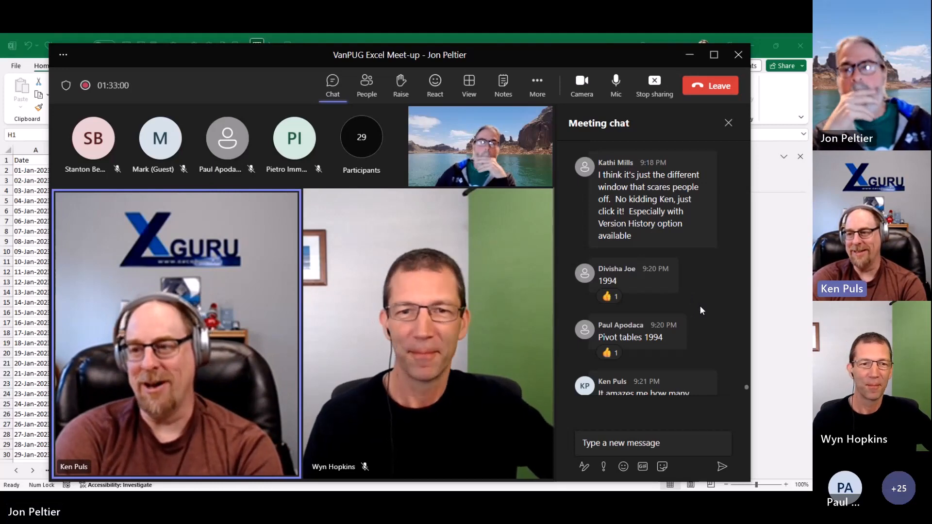
pyautogui.scroll(-2, 700, 305)
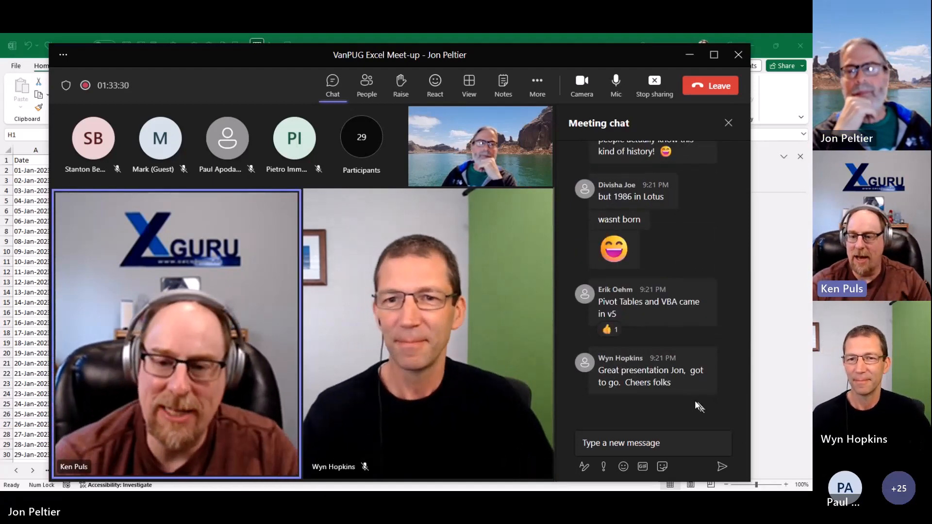
pyautogui.moveTo(626, 388)
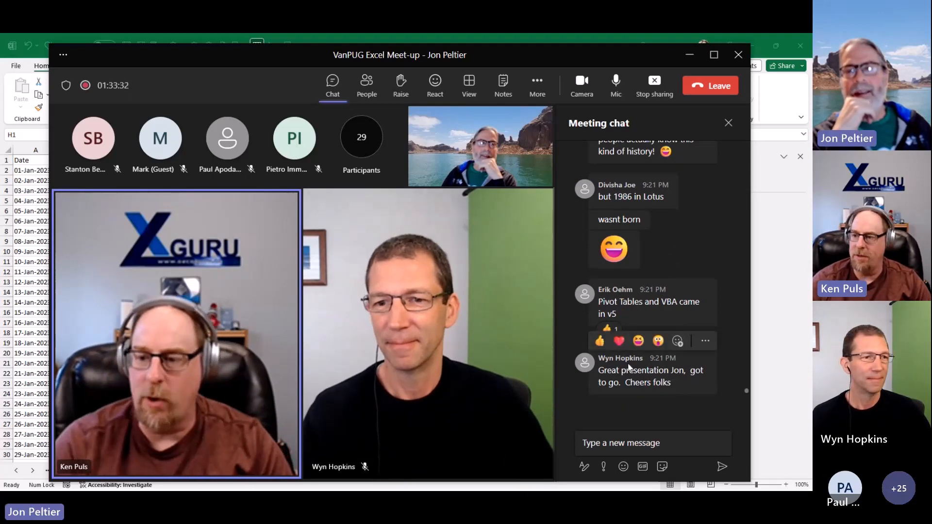
pyautogui.click(601, 342)
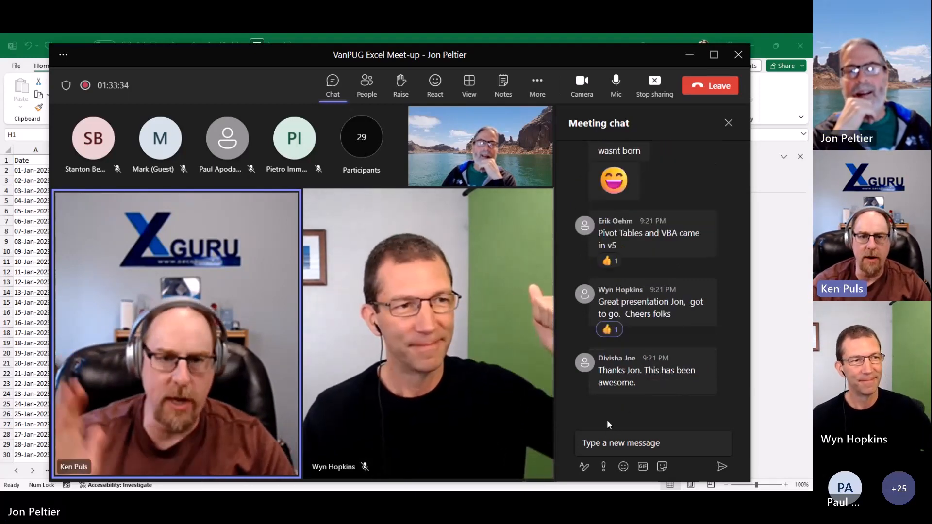